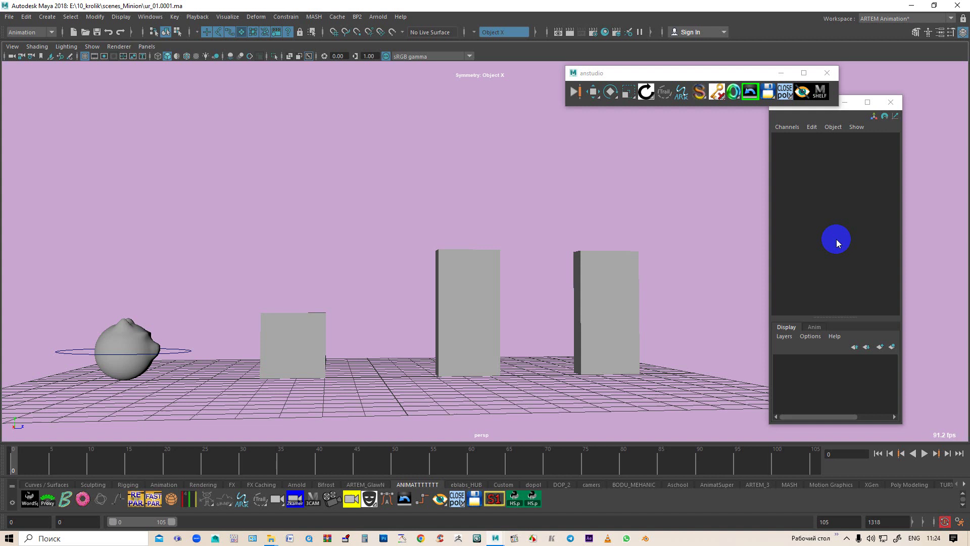
Step: Scrub and play the head's hopping animation past the boxes, tumbling the persp view
{"action": "mouse_move", "coordinate": [18, 462]}
{"action": "left_mouse_down"}
{"action": "mouse_move", "coordinate": [46, 480]}
{"action": "mouse_move", "coordinate": [250, 481]}
{"action": "mouse_move", "coordinate": [524, 525]}
{"action": "mouse_move", "coordinate": [807, 526]}
{"action": "left_mouse_up"}
{"action": "left_click", "coordinate": [251, 452]}
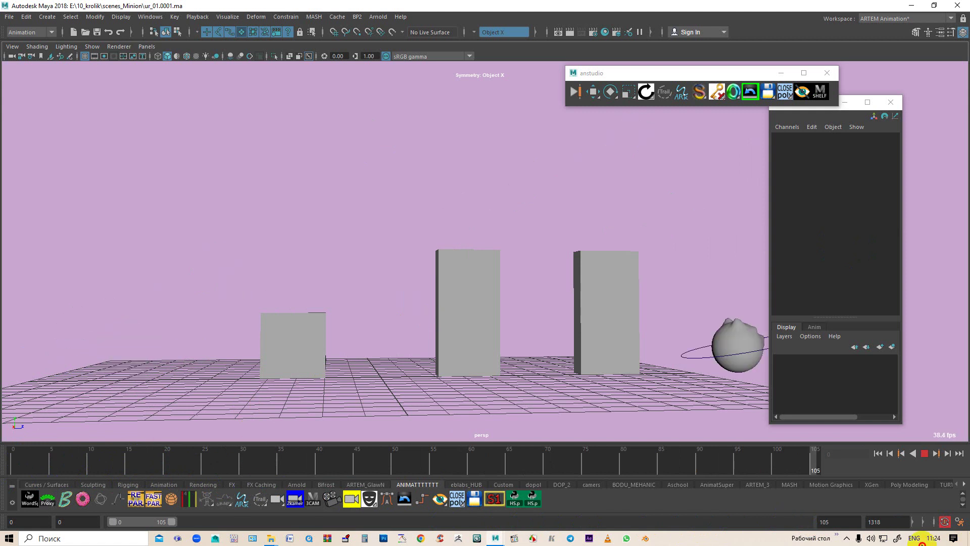
{"action": "key", "text": "Escape"}
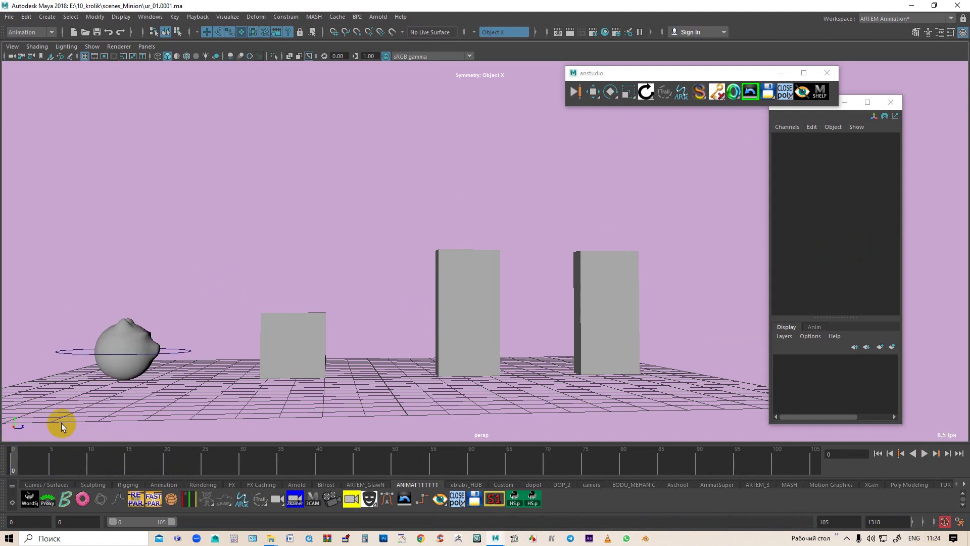
{"action": "mouse_move", "coordinate": [251, 338]}
{"action": "left_mouse_down", "text": "alt"}
{"action": "mouse_move", "coordinate": [375, 331]}
{"action": "mouse_move", "coordinate": [409, 375]}
{"action": "mouse_move", "coordinate": [429, 380]}
{"action": "left_mouse_up", "text": "alt"}
{"action": "key", "text": "alt+v"}
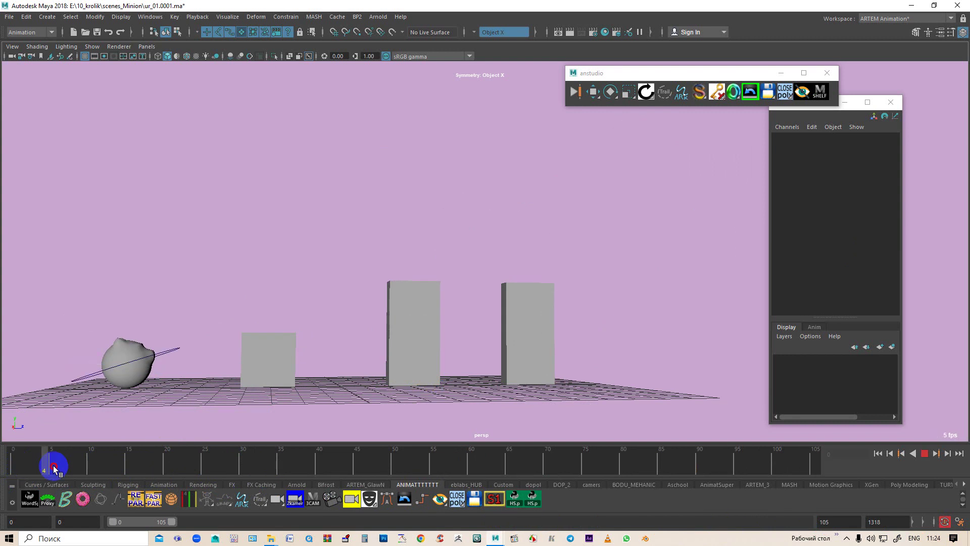
{"action": "left_click", "coordinate": [408, 510]}
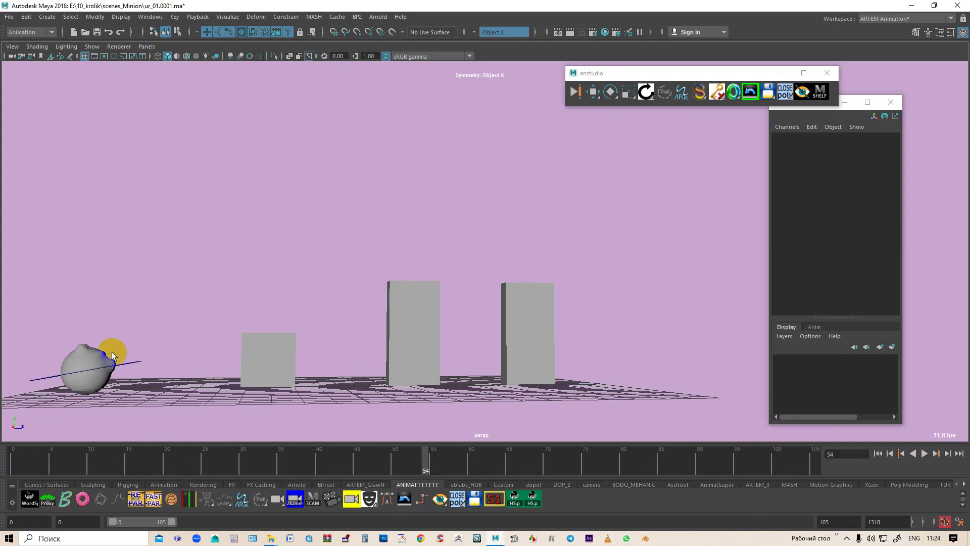
{"action": "mouse_move", "coordinate": [434, 457]}
{"action": "left_mouse_down"}
{"action": "mouse_move", "coordinate": [745, 488]}
{"action": "mouse_move", "coordinate": [815, 455]}
{"action": "left_mouse_up"}
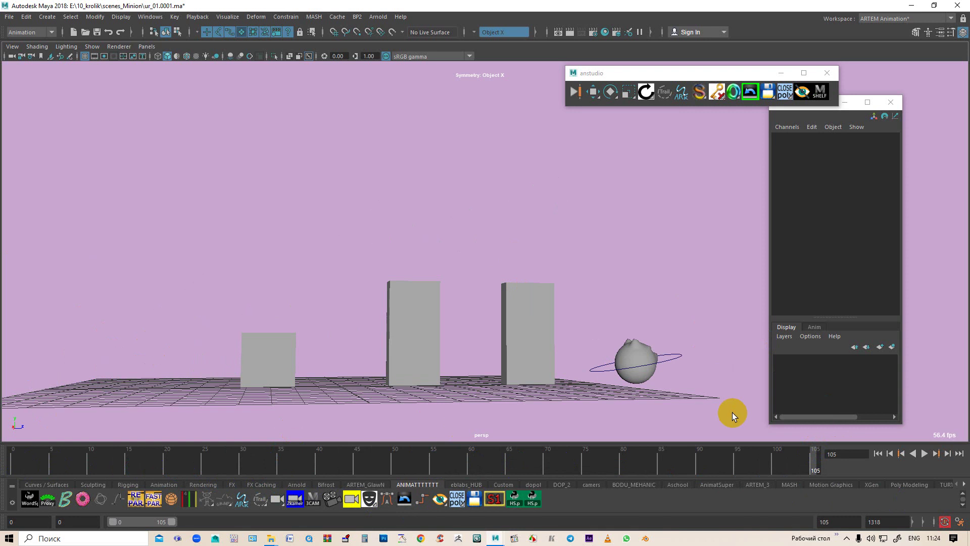
{"action": "key", "text": "alt+v"}
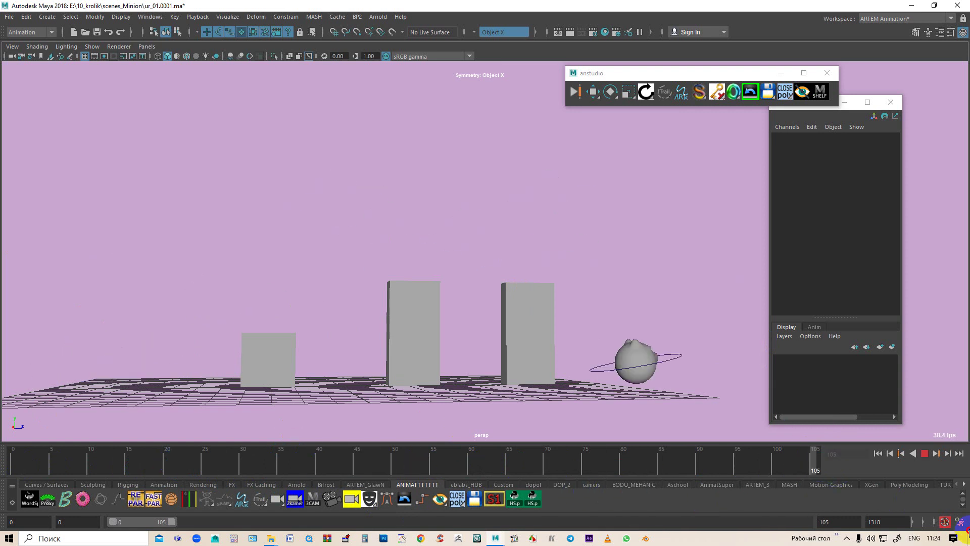
Step: Marquee-select the Circle control around the head and play its animation
{"action": "mouse_move", "coordinate": [318, 387]}
{"action": "left_mouse_down", "text": "alt"}
{"action": "mouse_move", "coordinate": [403, 367]}
{"action": "mouse_move", "coordinate": [440, 405]}
{"action": "mouse_move", "coordinate": [325, 380]}
{"action": "left_mouse_up", "text": "alt"}
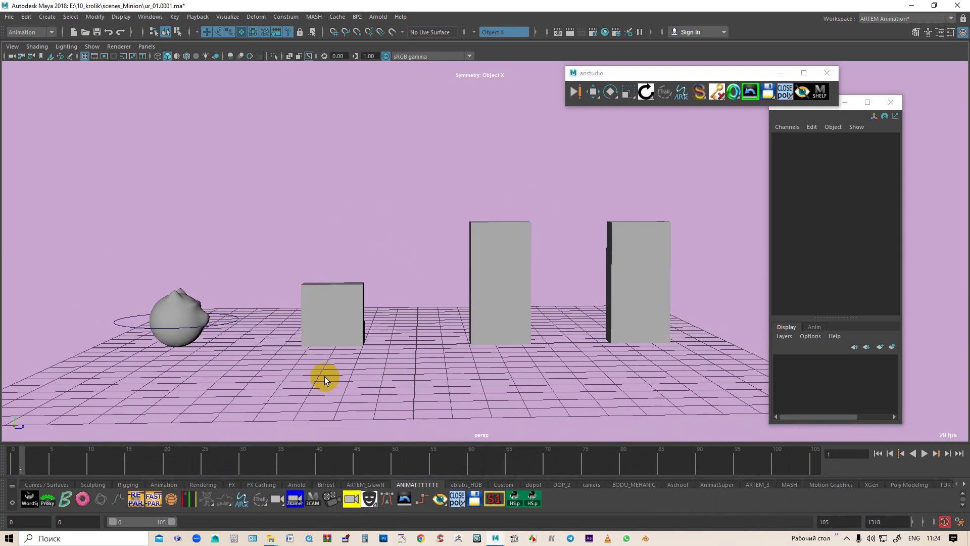
{"action": "left_click_drag", "start_coordinate": [245, 302], "coordinate": [230, 333]}
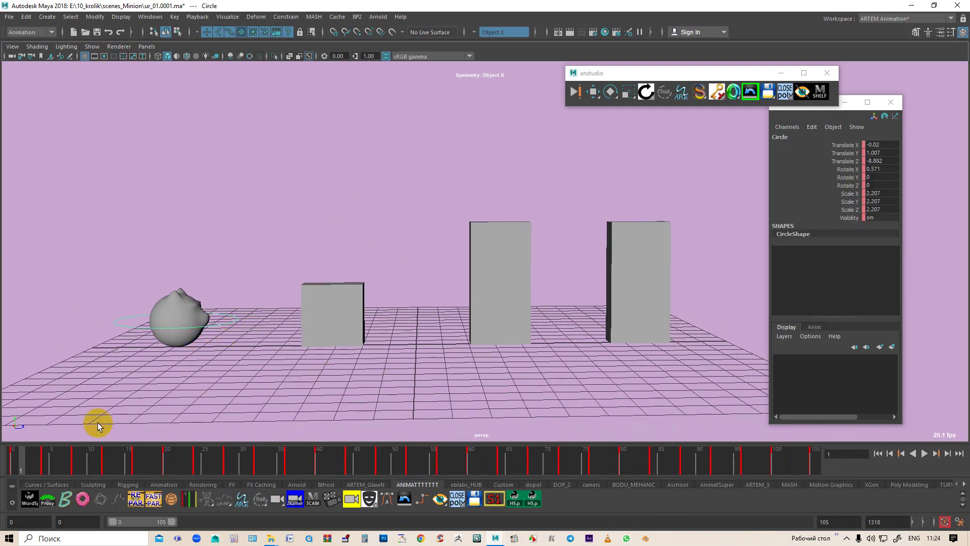
{"action": "key", "text": "alt+v"}
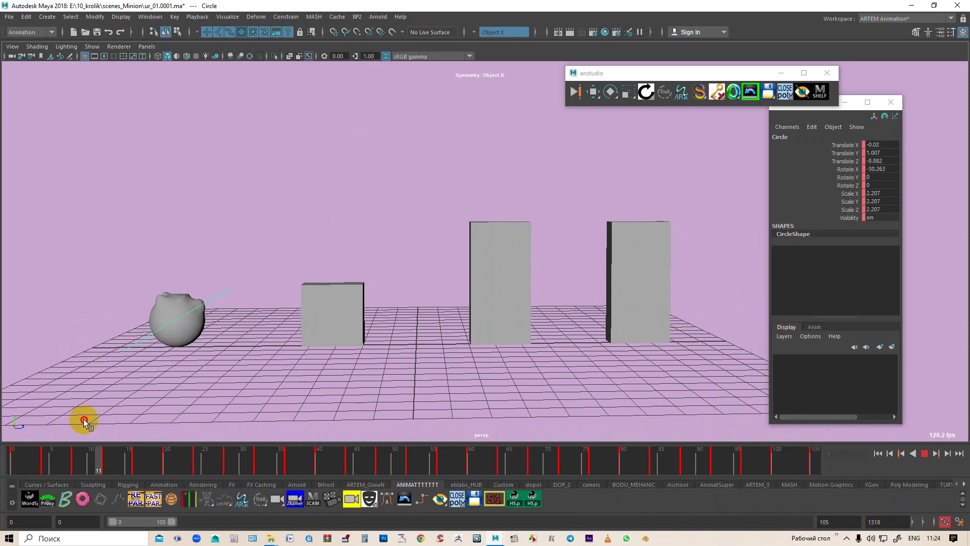
{"action": "key", "text": "alt+v"}
{"action": "left_click", "coordinate": [9, 18]}
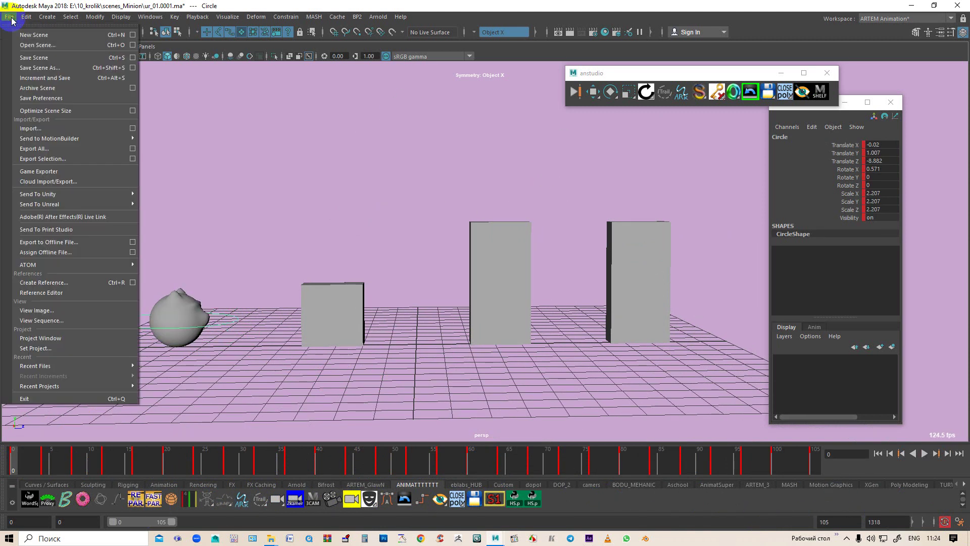
Step: Create a reference to hobo_v1.1_2011 from E:\10_krolik\assets_03
{"action": "left_click", "coordinate": [44, 285]}
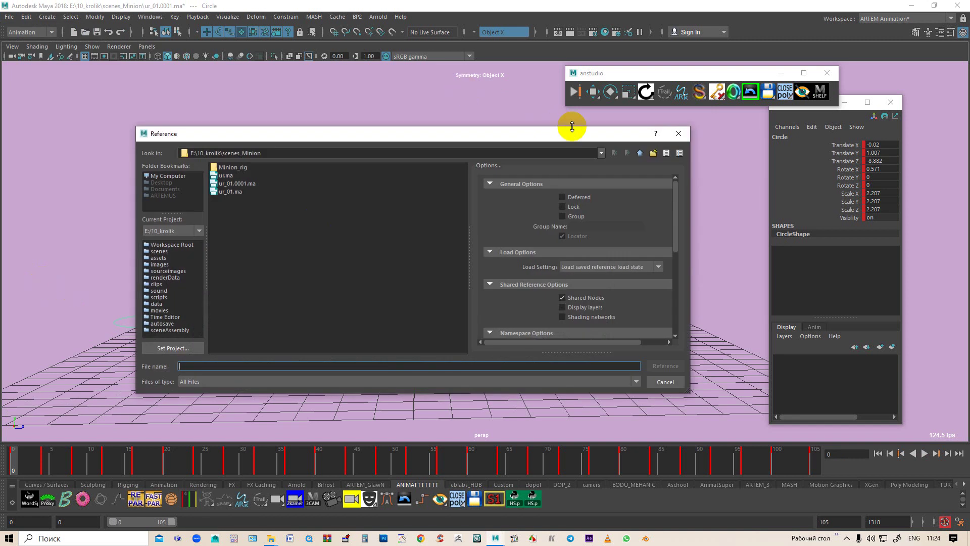
{"action": "left_click", "coordinate": [640, 153]}
{"action": "double_click", "coordinate": [231, 184]}
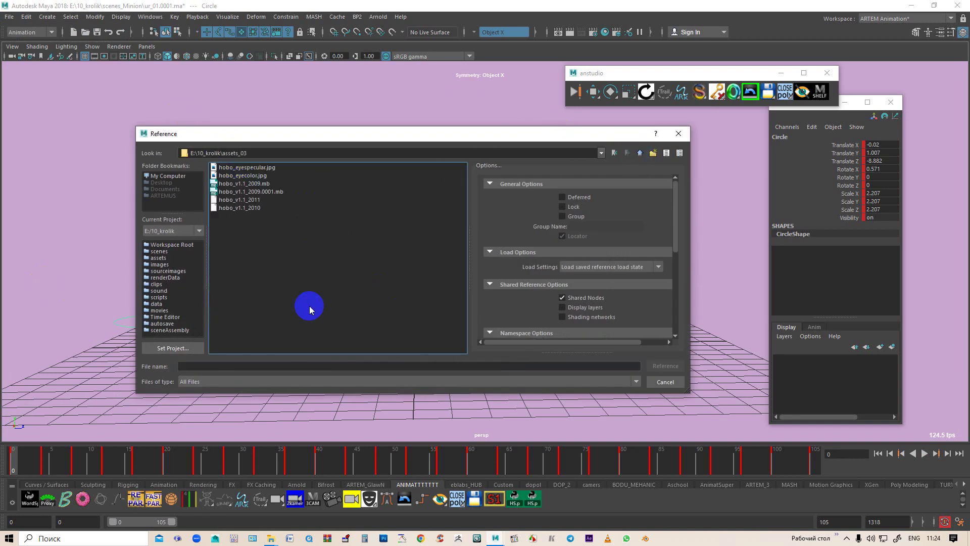
{"action": "left_click", "coordinate": [230, 201]}
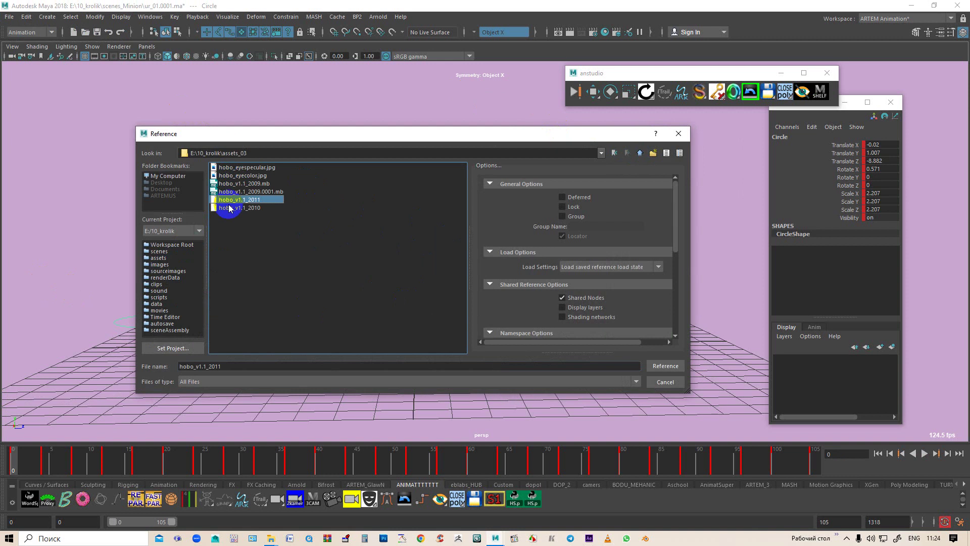
{"action": "left_click", "coordinate": [661, 367]}
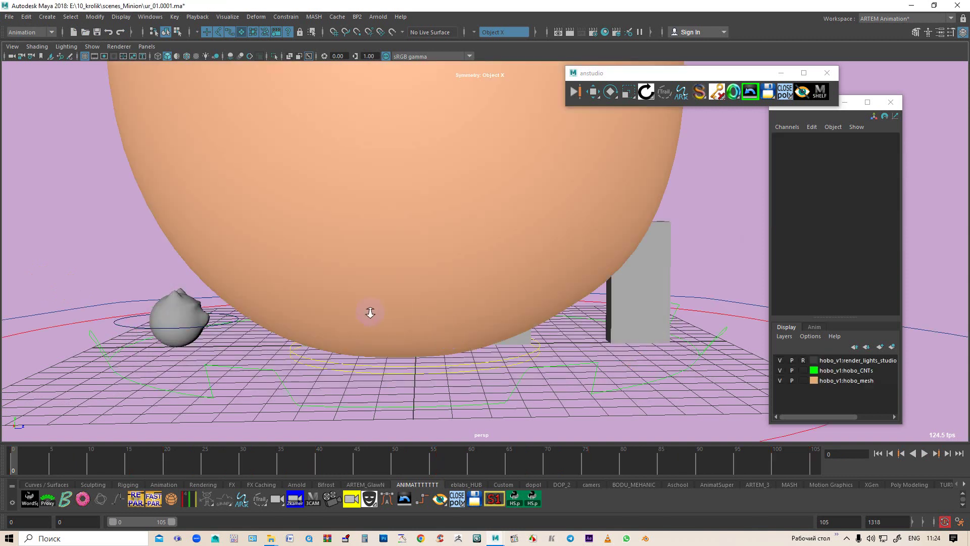
Step: Select hobo_global_CNT and drag its Global Scale down in the Channel Box
{"action": "right_click_drag", "start_coordinate": [370, 312], "coordinate": [376, 313], "text": "alt"}
{"action": "mouse_move", "coordinate": [451, 211]}
{"action": "left_mouse_down", "text": "alt"}
{"action": "mouse_move", "coordinate": [574, 277]}
{"action": "mouse_move", "coordinate": [494, 284]}
{"action": "mouse_move", "coordinate": [423, 347]}
{"action": "left_mouse_up", "text": "alt"}
{"action": "mouse_move", "coordinate": [291, 355]}
{"action": "left_mouse_down"}
{"action": "mouse_move", "coordinate": [318, 381]}
{"action": "mouse_move", "coordinate": [414, 354]}
{"action": "left_mouse_up"}
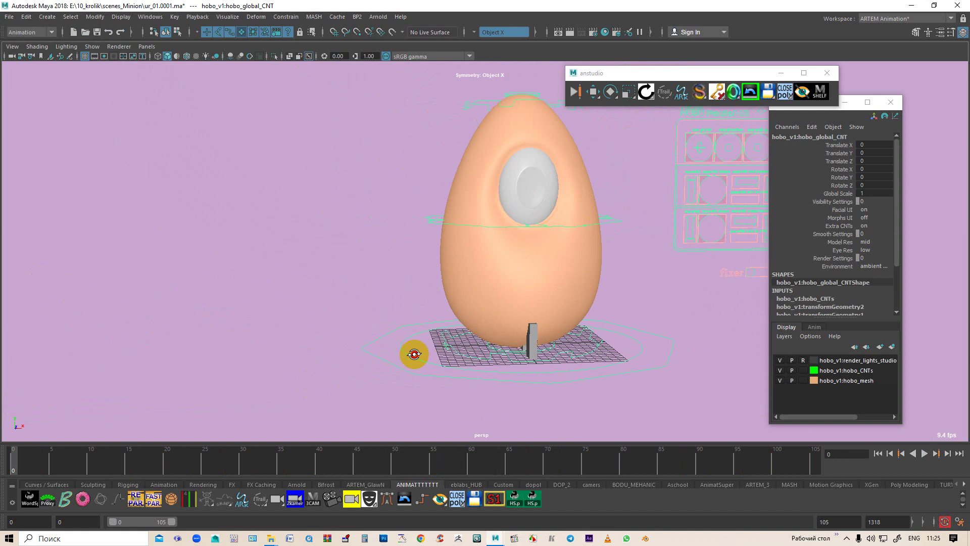
{"action": "left_click", "coordinate": [632, 100]}
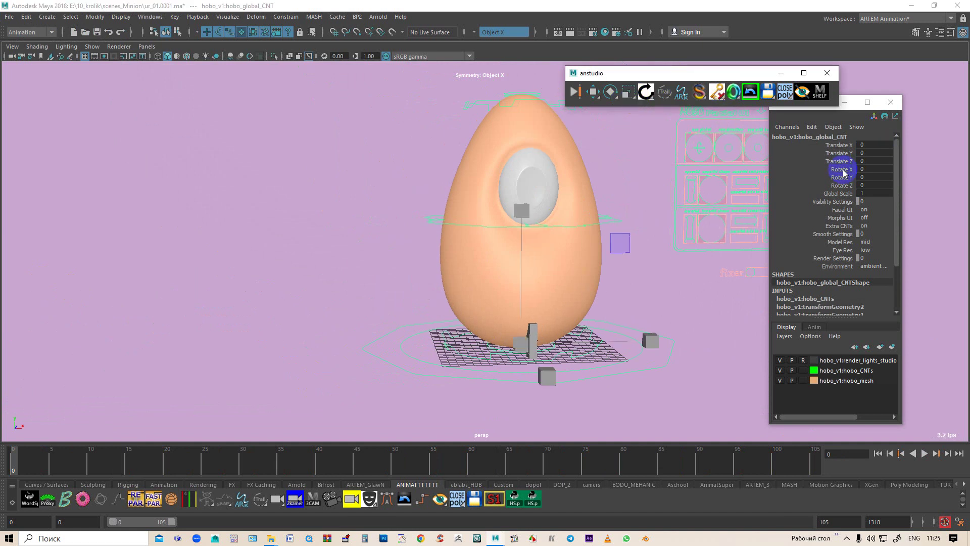
{"action": "left_click", "coordinate": [840, 193]}
{"action": "mouse_move", "coordinate": [548, 233]}
{"action": "middle_mouse_down"}
{"action": "mouse_move", "coordinate": [448, 278]}
{"action": "mouse_move", "coordinate": [459, 279]}
{"action": "middle_mouse_up"}
{"action": "scroll", "coordinate": [459, 279], "scroll_direction": "up", "scroll_amount": 5}
{"action": "scroll", "coordinate": [470, 238], "scroll_direction": "up", "scroll_amount": 5}
{"action": "scroll", "coordinate": [546, 298], "scroll_direction": "up", "scroll_amount": 5}
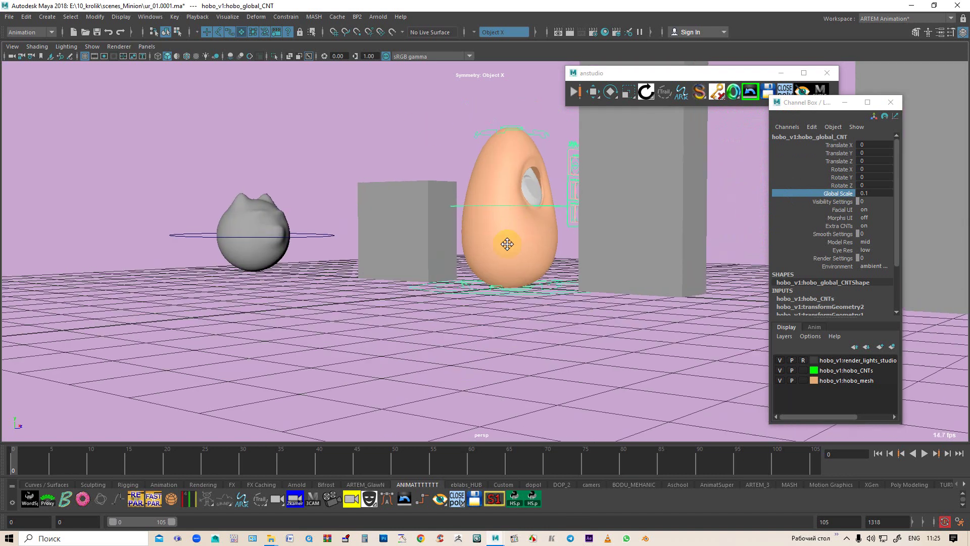
{"action": "scroll", "coordinate": [506, 245], "scroll_direction": "up", "scroll_amount": 5}
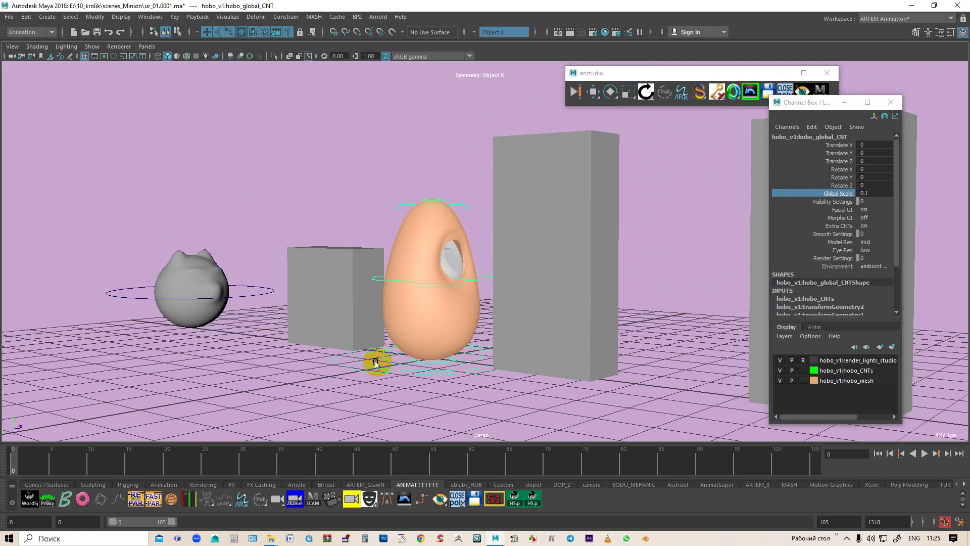
{"action": "scroll", "coordinate": [376, 361], "scroll_direction": "up", "scroll_amount": 3}
Step: Toggle a snapping option and keep adjusting the character's Global Scale while orbiting
{"action": "left_click", "coordinate": [239, 34]}
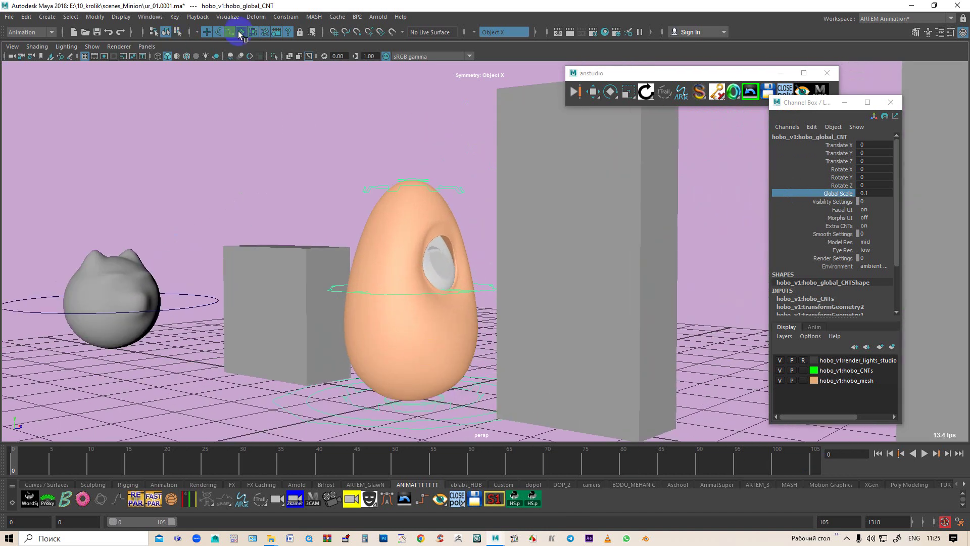
{"action": "scroll", "coordinate": [384, 203], "scroll_direction": "up", "scroll_amount": 2}
{"action": "scroll", "coordinate": [444, 273], "scroll_direction": "up", "scroll_amount": 2}
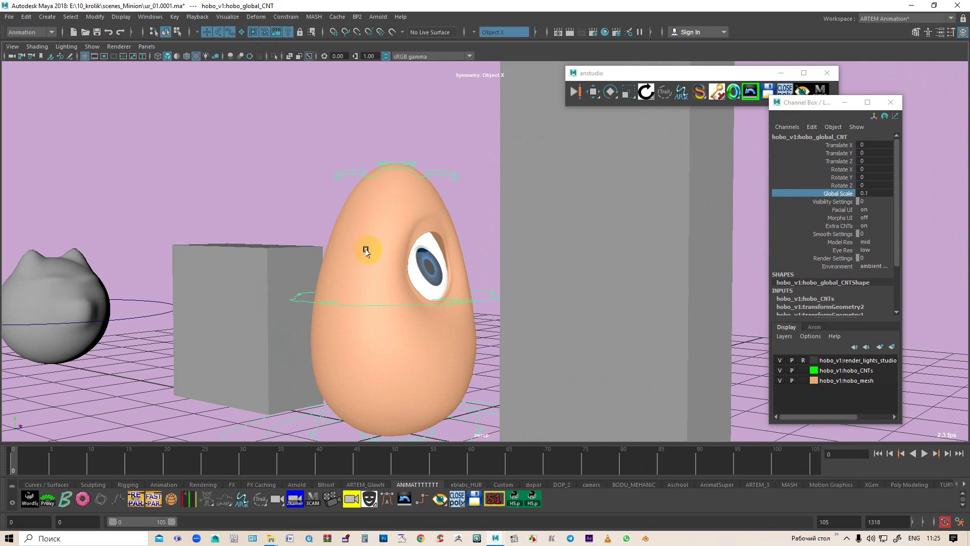
{"action": "scroll", "coordinate": [370, 260], "scroll_direction": "down", "scroll_amount": 3}
{"action": "scroll", "coordinate": [344, 269], "scroll_direction": "down", "scroll_amount": 1}
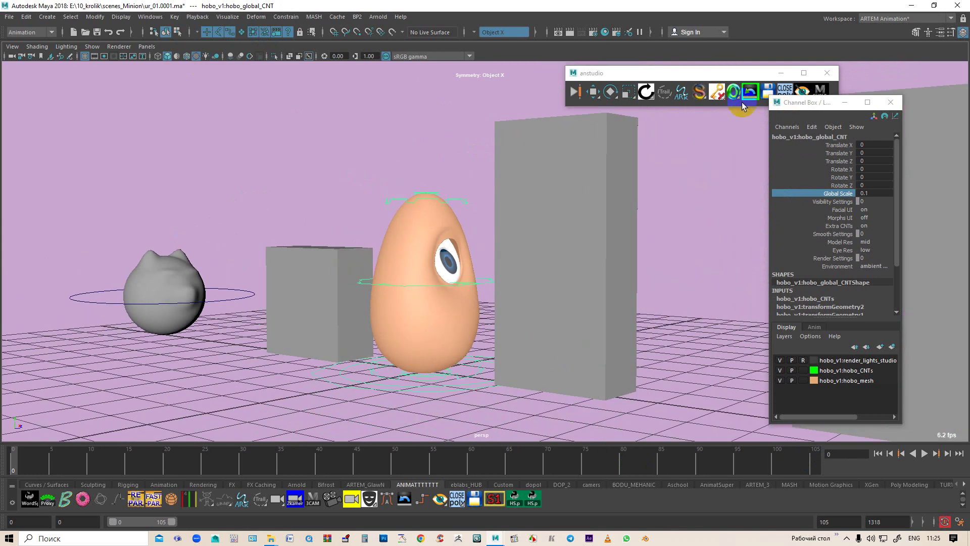
{"action": "mouse_move", "coordinate": [495, 254]}
{"action": "middle_mouse_down"}
{"action": "mouse_move", "coordinate": [507, 253]}
{"action": "mouse_move", "coordinate": [492, 188]}
{"action": "mouse_move", "coordinate": [401, 405]}
{"action": "mouse_move", "coordinate": [479, 334]}
{"action": "middle_mouse_up"}
{"action": "mouse_move", "coordinate": [479, 334]}
{"action": "left_mouse_down", "text": "alt"}
{"action": "mouse_move", "coordinate": [526, 189]}
{"action": "mouse_move", "coordinate": [517, 315]}
{"action": "left_mouse_up", "text": "alt"}
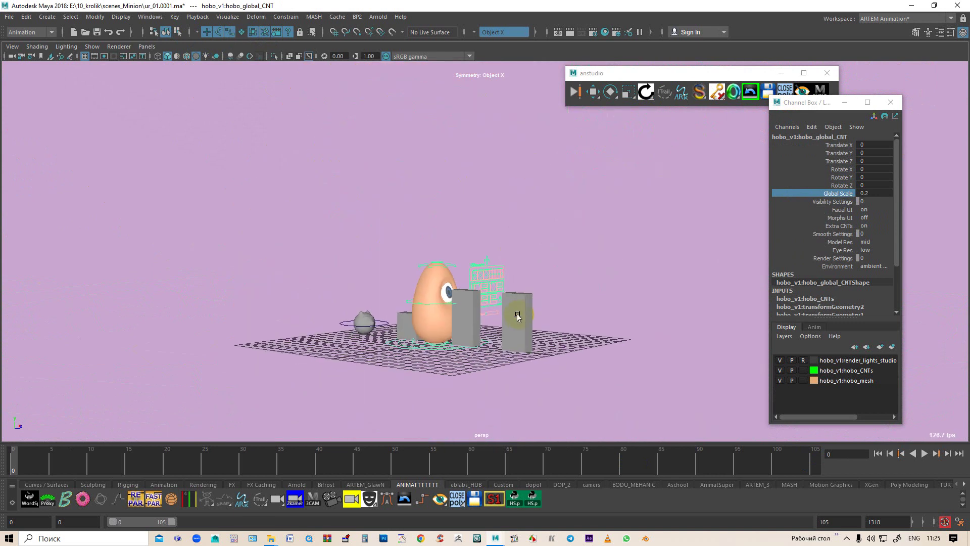
{"action": "mouse_move", "coordinate": [462, 273]}
{"action": "middle_mouse_down"}
{"action": "mouse_move", "coordinate": [586, 343]}
{"action": "mouse_move", "coordinate": [438, 367]}
{"action": "mouse_move", "coordinate": [448, 347]}
{"action": "middle_mouse_up"}
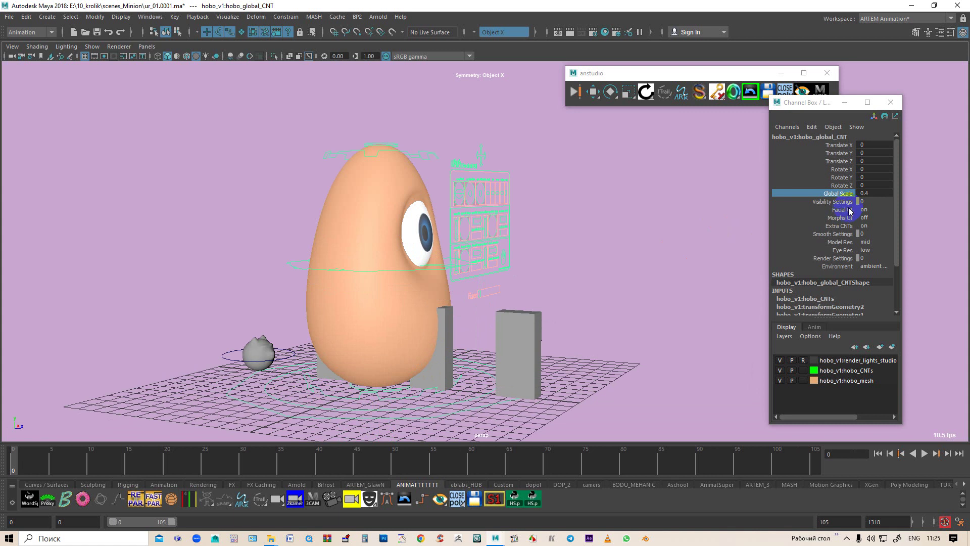
{"action": "mouse_move", "coordinate": [552, 298]}
{"action": "left_mouse_down", "text": "alt"}
{"action": "mouse_move", "coordinate": [422, 329]}
{"action": "mouse_move", "coordinate": [761, 230]}
{"action": "left_mouse_up", "text": "alt"}
Step: Enter Global Scale 0.2 exactly and scrub the animation to check the fit
{"action": "double_click", "coordinate": [875, 194]}
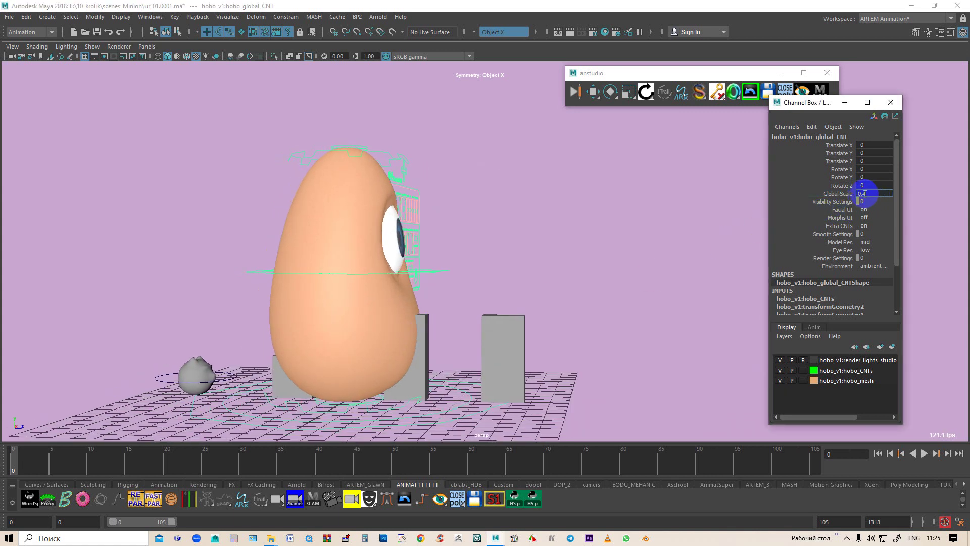
{"action": "type", "text": "0.2"}
{"action": "key", "text": "Return"}
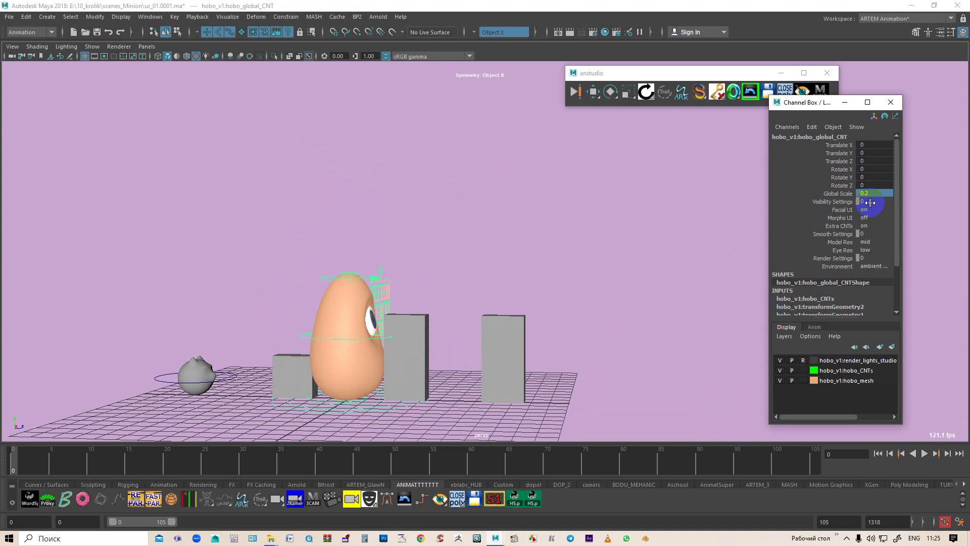
{"action": "mouse_move", "coordinate": [391, 248]}
{"action": "left_mouse_down", "text": "alt"}
{"action": "mouse_move", "coordinate": [345, 260]}
{"action": "mouse_move", "coordinate": [494, 222]}
{"action": "left_mouse_up", "text": "alt"}
{"action": "left_click_drag", "start_coordinate": [23, 464], "coordinate": [814, 464]}
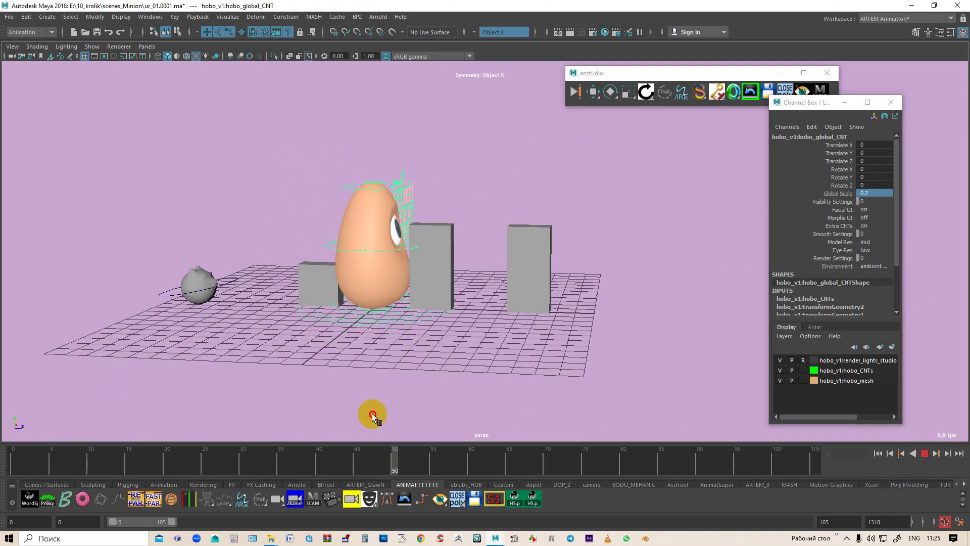
{"action": "key", "text": "Escape"}
{"action": "mouse_move", "coordinate": [245, 193]}
{"action": "left_mouse_down", "text": "alt"}
{"action": "mouse_move", "coordinate": [225, 199]}
{"action": "mouse_move", "coordinate": [378, 209]}
{"action": "left_mouse_up", "text": "alt"}
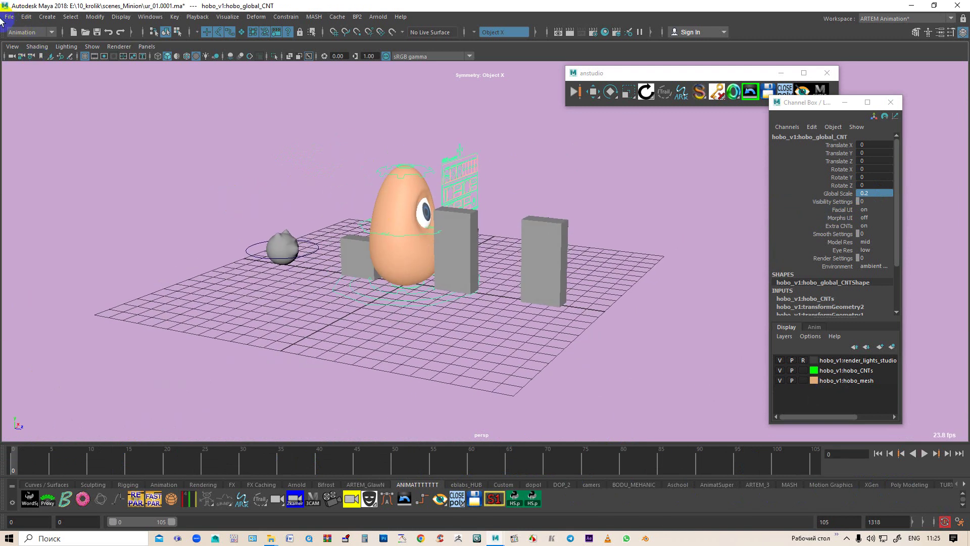
Step: Unload the hobo reference in the Reference Editor
{"action": "left_click", "coordinate": [6, 17]}
{"action": "left_click", "coordinate": [45, 297]}
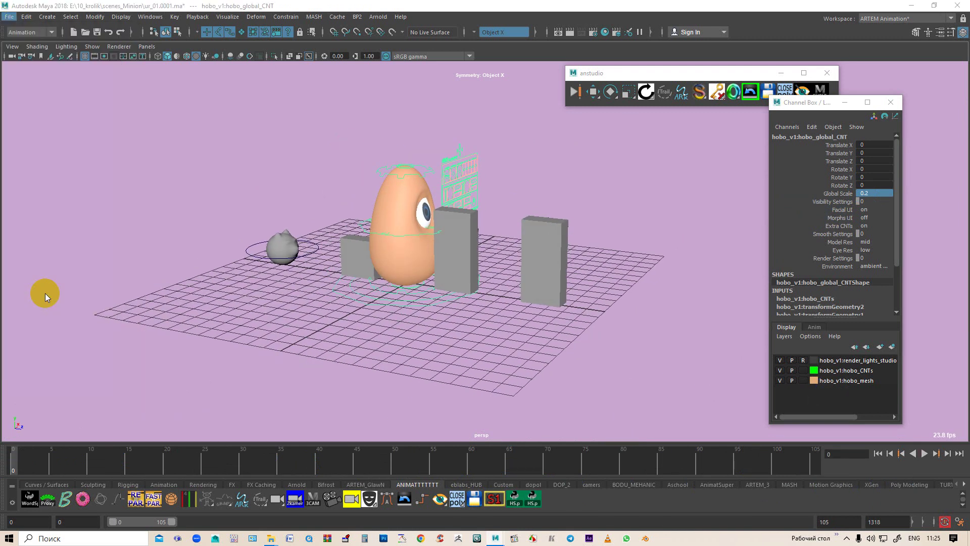
{"action": "left_click", "coordinate": [80, 250]}
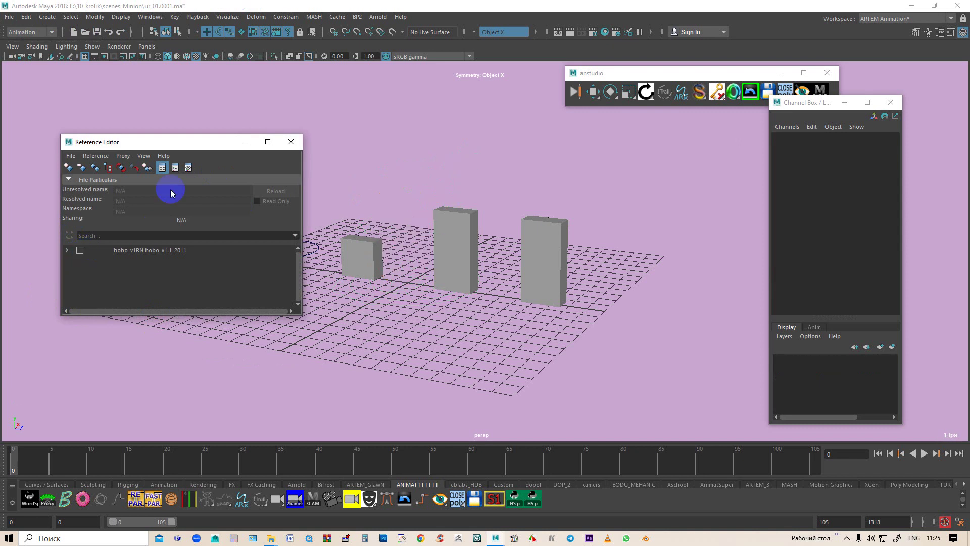
{"action": "mouse_move", "coordinate": [165, 134]}
{"action": "left_mouse_down"}
{"action": "mouse_move", "coordinate": [448, 149]}
{"action": "mouse_move", "coordinate": [697, 101]}
{"action": "mouse_move", "coordinate": [709, 139]}
{"action": "left_mouse_up"}
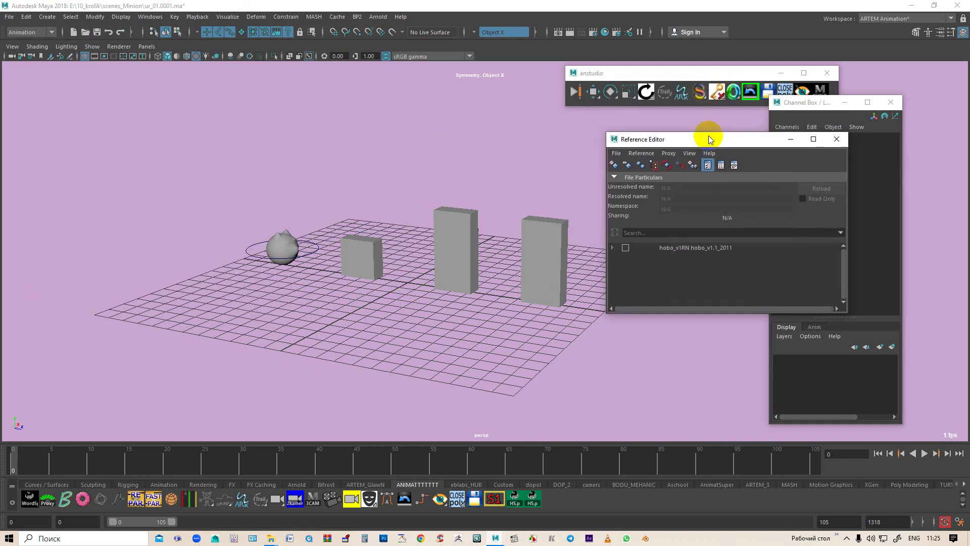
Step: Select the boxes and head together and group them into group1
{"action": "mouse_move", "coordinate": [302, 213]}
{"action": "left_mouse_down", "text": "alt"}
{"action": "mouse_move", "coordinate": [165, 217]}
{"action": "mouse_move", "coordinate": [162, 242]}
{"action": "mouse_move", "coordinate": [177, 234]}
{"action": "mouse_move", "coordinate": [147, 243]}
{"action": "left_mouse_up", "text": "alt"}
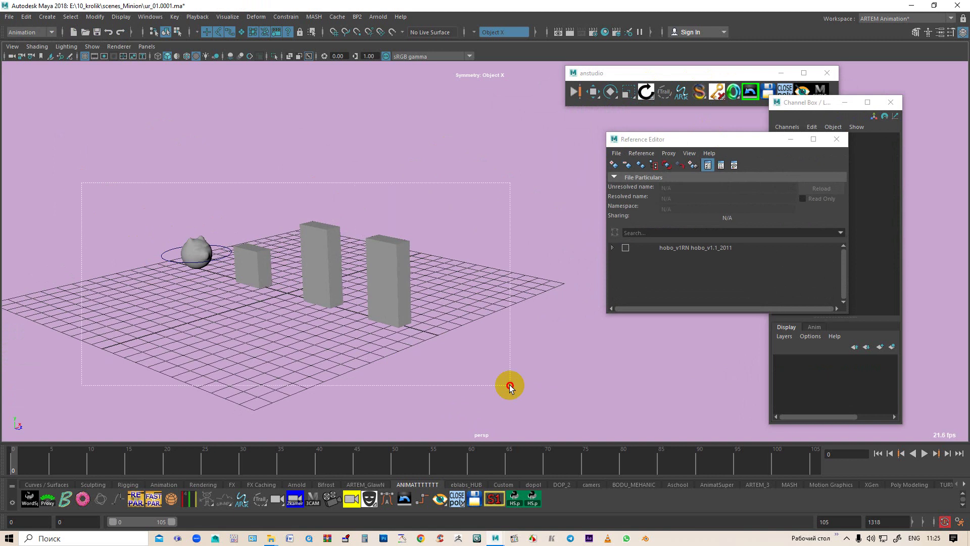
{"action": "left_click_drag", "start_coordinate": [510, 386], "coordinate": [510, 385]}
{"action": "left_click_drag", "start_coordinate": [120, 181], "coordinate": [521, 374]}
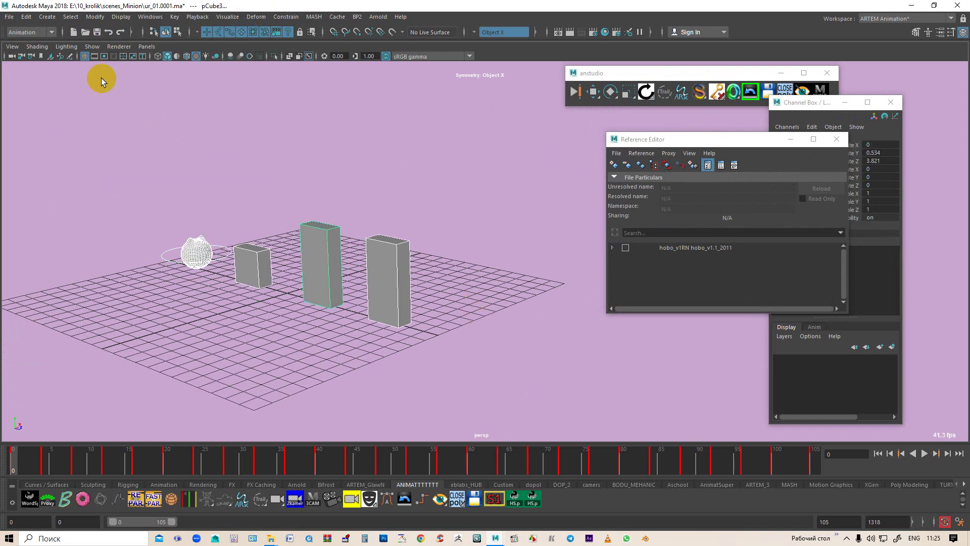
{"action": "left_click", "coordinate": [25, 18]}
{"action": "left_click", "coordinate": [44, 202]}
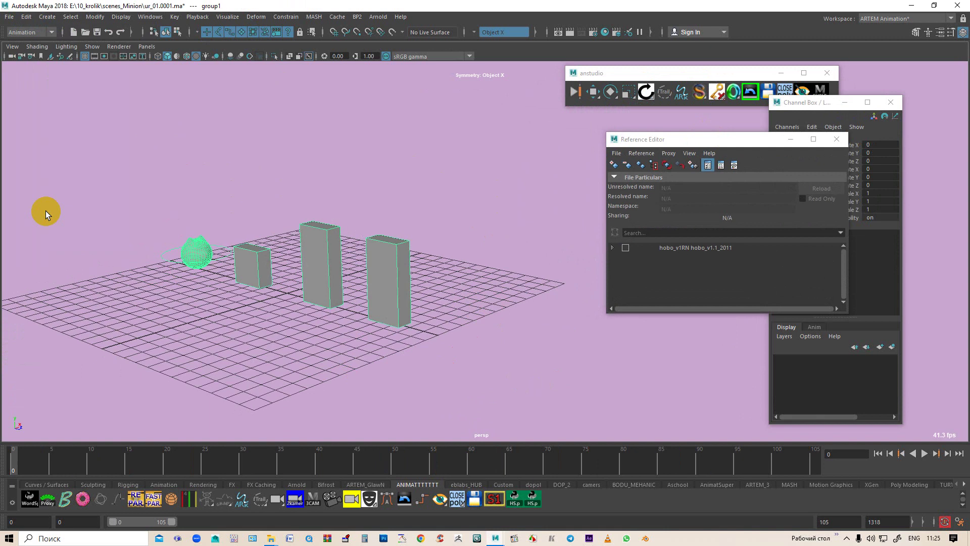
Step: Reload the hobo_v1RN reference in the Reference Editor
{"action": "mouse_move", "coordinate": [720, 143]}
{"action": "left_mouse_down"}
{"action": "mouse_move", "coordinate": [576, 113]}
{"action": "mouse_move", "coordinate": [604, 119]}
{"action": "left_mouse_up"}
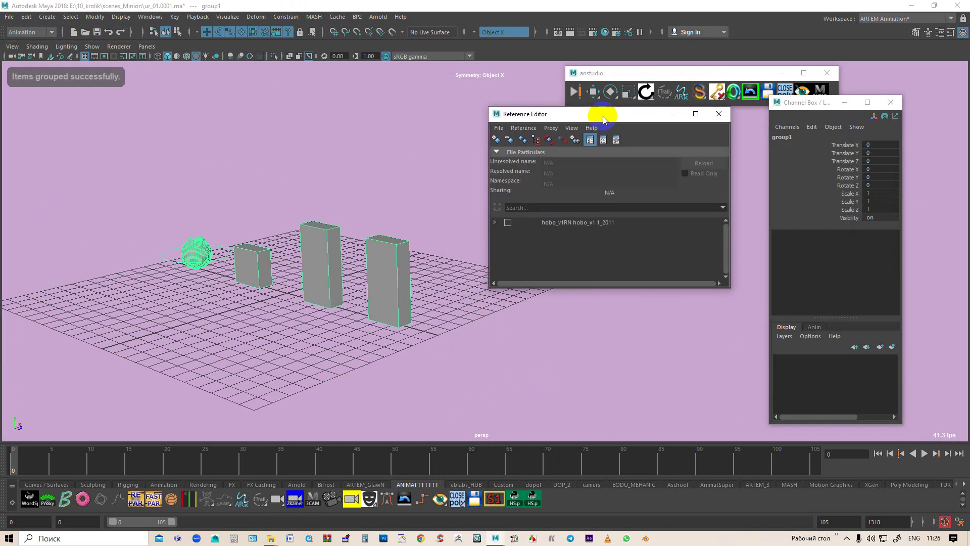
{"action": "left_click", "coordinate": [515, 224]}
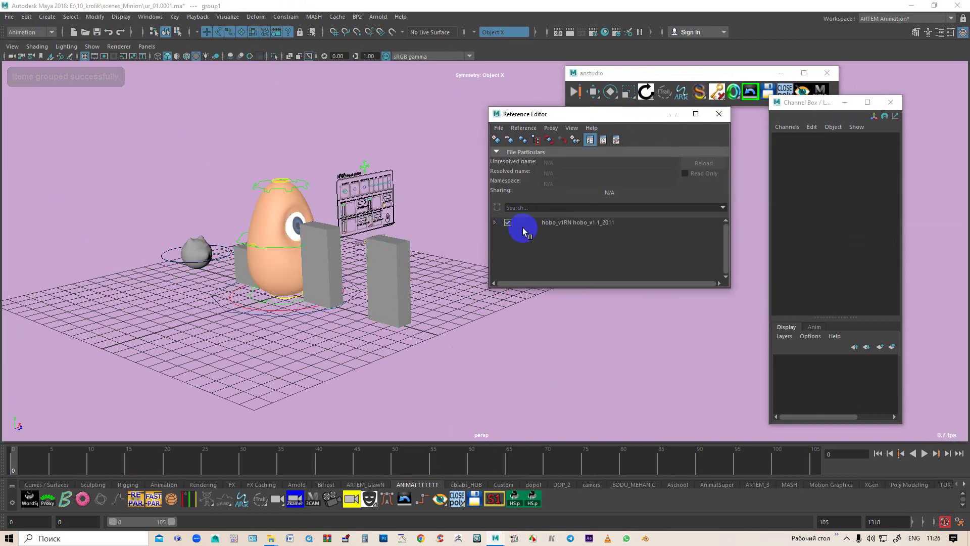
{"action": "left_click", "coordinate": [112, 33]}
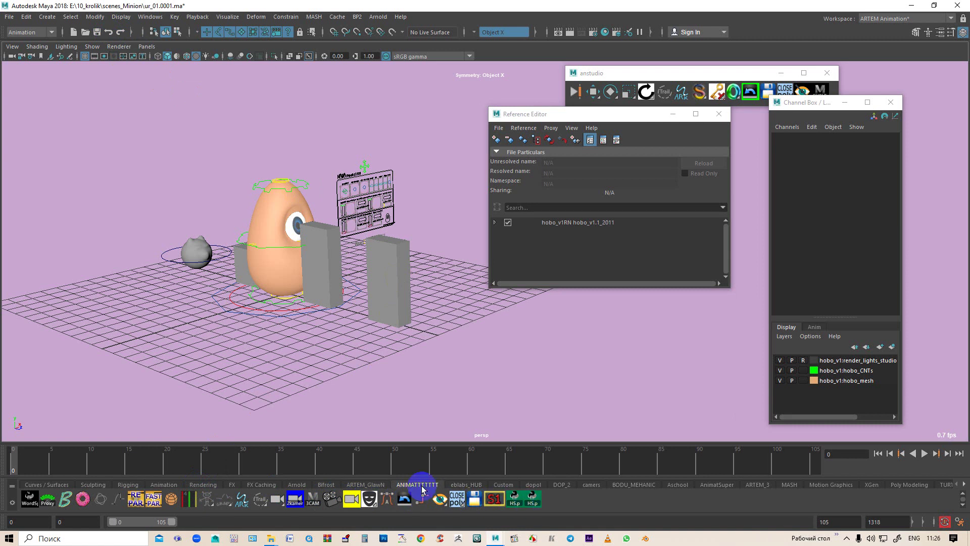
{"action": "left_click", "coordinate": [374, 486]}
Step: Select group1 in the Outliner and scale it uniformly to about 3.327
{"action": "left_click", "coordinate": [535, 499]}
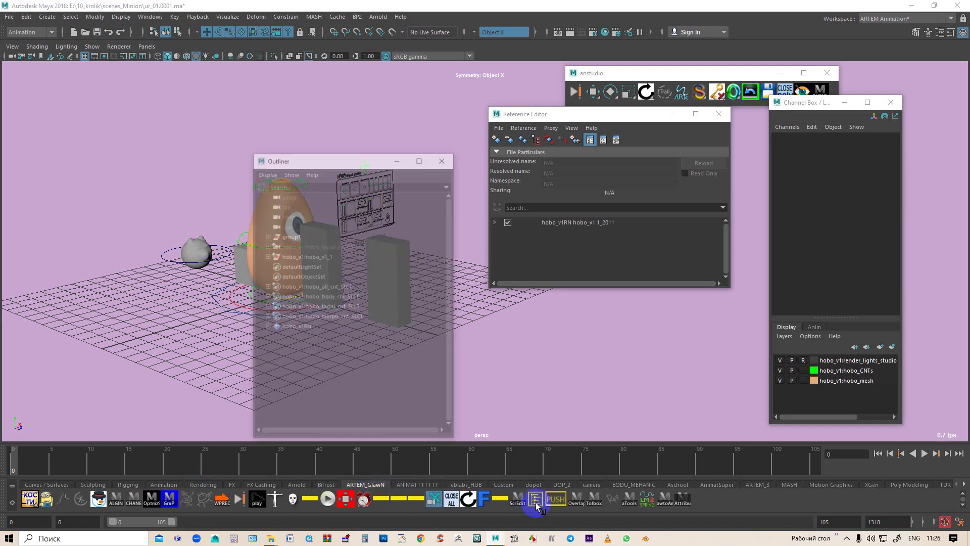
{"action": "left_click", "coordinate": [290, 236]}
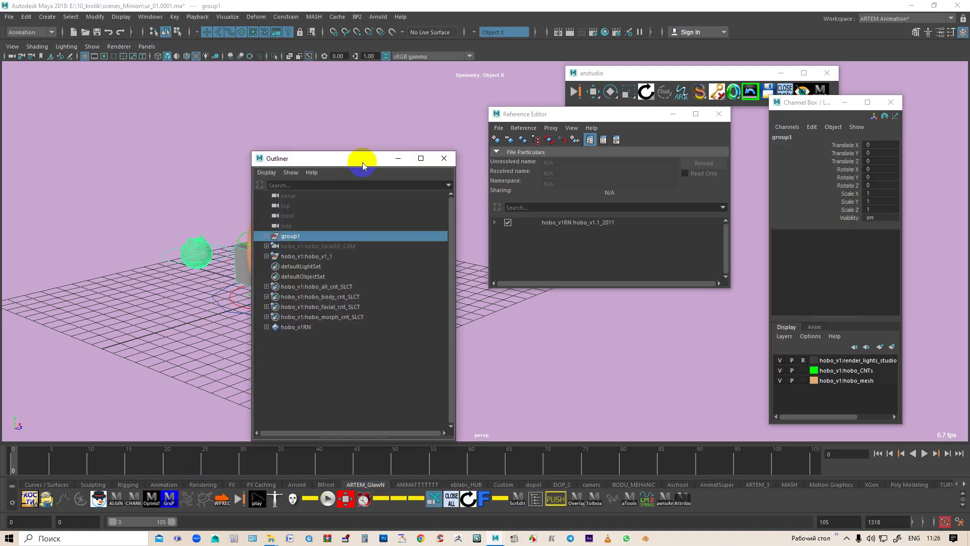
{"action": "left_click", "coordinate": [399, 160]}
{"action": "mouse_move", "coordinate": [401, 158]}
{"action": "left_mouse_down", "text": "alt"}
{"action": "mouse_move", "coordinate": [488, 286]}
{"action": "mouse_move", "coordinate": [461, 297]}
{"action": "mouse_move", "coordinate": [467, 278]}
{"action": "left_mouse_up", "text": "alt"}
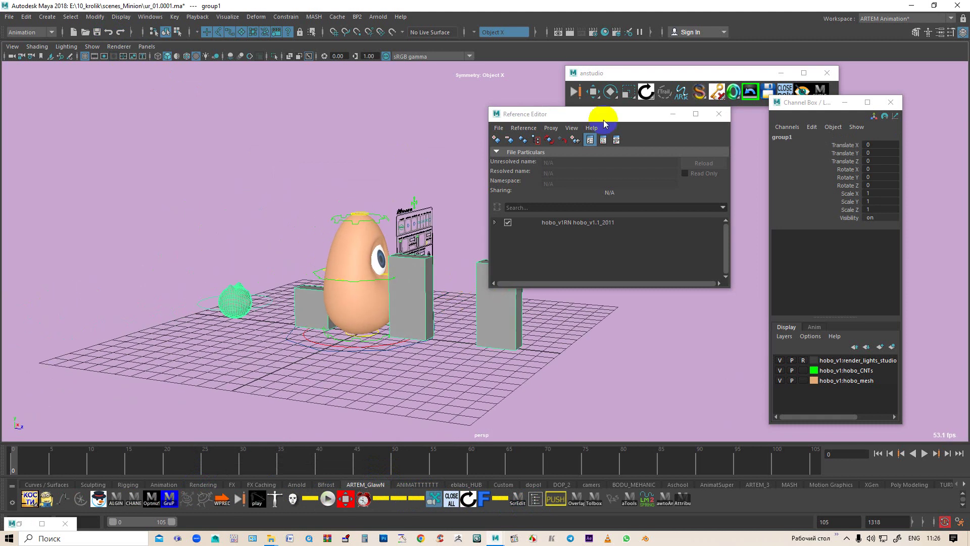
{"action": "left_click_drag", "start_coordinate": [604, 121], "coordinate": [718, 242]}
{"action": "left_click", "coordinate": [630, 93]}
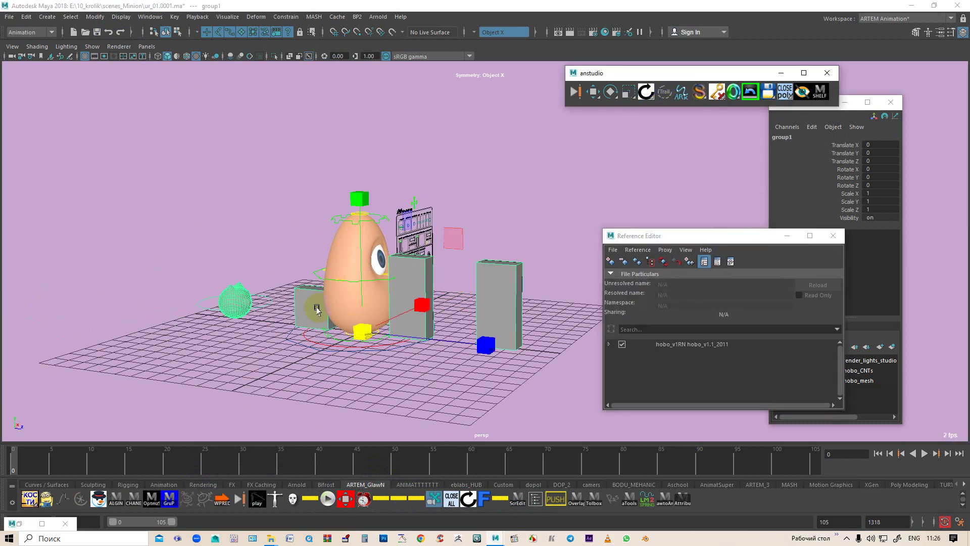
{"action": "left_click_drag", "start_coordinate": [367, 331], "coordinate": [663, 143]}
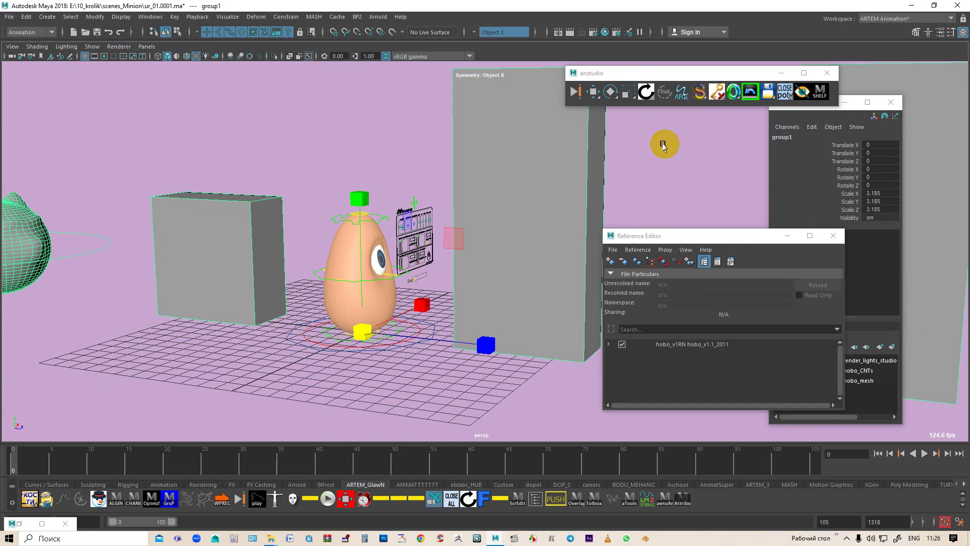
{"action": "mouse_move", "coordinate": [217, 200]}
{"action": "left_mouse_down", "text": "alt"}
{"action": "mouse_move", "coordinate": [241, 247]}
{"action": "mouse_move", "coordinate": [364, 284]}
{"action": "mouse_move", "coordinate": [479, 362]}
{"action": "mouse_move", "coordinate": [470, 354]}
{"action": "left_mouse_up", "text": "alt"}
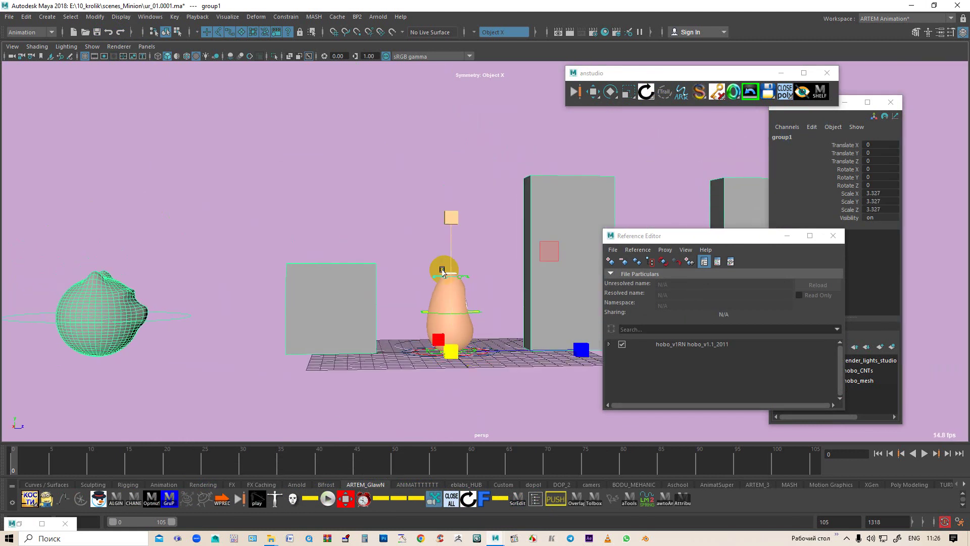
{"action": "mouse_move", "coordinate": [401, 314]}
{"action": "left_mouse_down", "text": "alt"}
{"action": "mouse_move", "coordinate": [402, 288]}
{"action": "mouse_move", "coordinate": [492, 309]}
{"action": "mouse_move", "coordinate": [410, 302]}
{"action": "left_mouse_up", "text": "alt"}
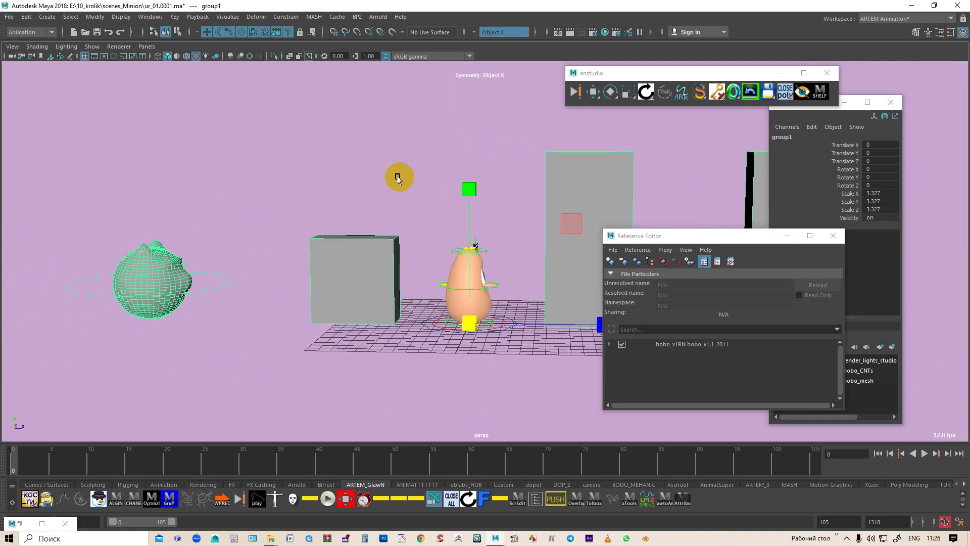
{"action": "left_click", "coordinate": [594, 92]}
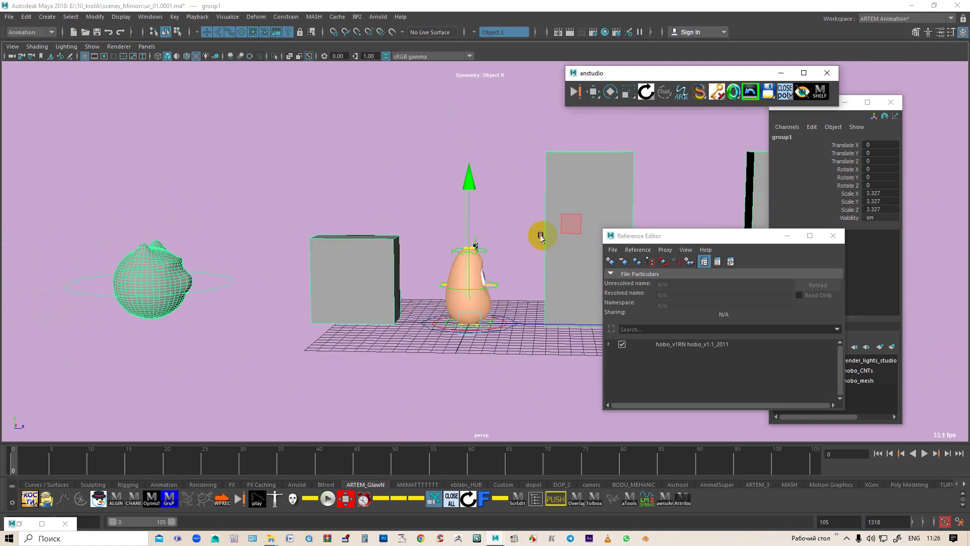
Step: Move hobo_global_CNT to Translate Z -29.367 and lift it to Translate Y 0.067
{"action": "left_click", "coordinate": [506, 334]}
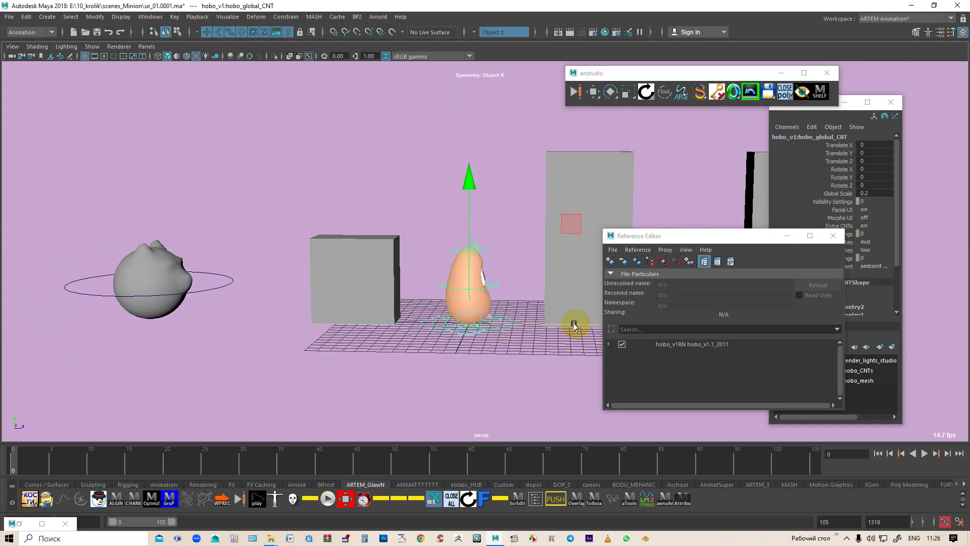
{"action": "left_click_drag", "start_coordinate": [574, 326], "coordinate": [260, 302]}
{"action": "middle_click_drag", "start_coordinate": [255, 306], "coordinate": [405, 282], "text": "alt"}
{"action": "left_click_drag", "start_coordinate": [405, 282], "coordinate": [363, 306], "text": "alt"}
{"action": "right_click_drag", "start_coordinate": [361, 305], "coordinate": [450, 281], "text": "alt"}
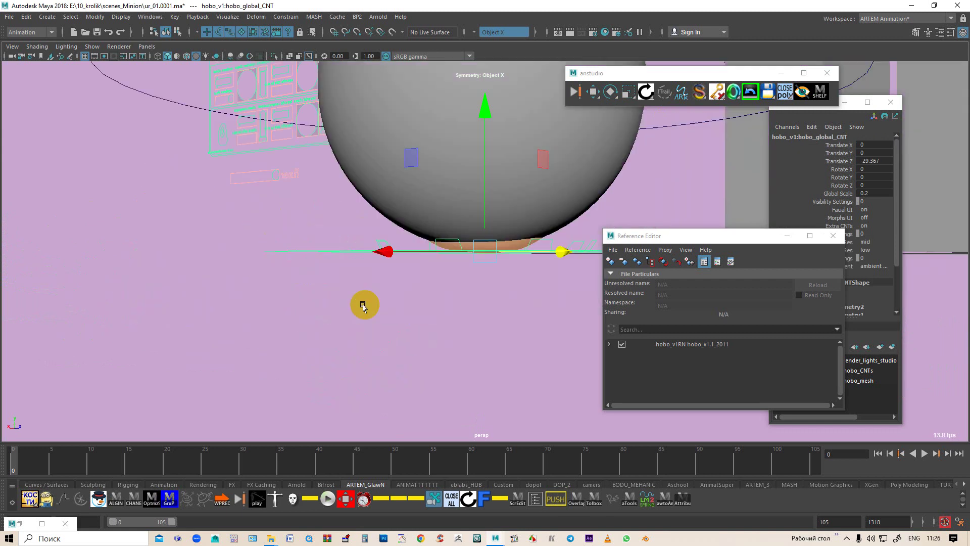
{"action": "mouse_move", "coordinate": [450, 282]}
{"action": "left_mouse_down", "text": "alt"}
{"action": "mouse_move", "coordinate": [398, 278]}
{"action": "mouse_move", "coordinate": [425, 255]}
{"action": "mouse_move", "coordinate": [294, 307]}
{"action": "mouse_move", "coordinate": [388, 259]}
{"action": "mouse_move", "coordinate": [361, 242]}
{"action": "left_mouse_up", "text": "alt"}
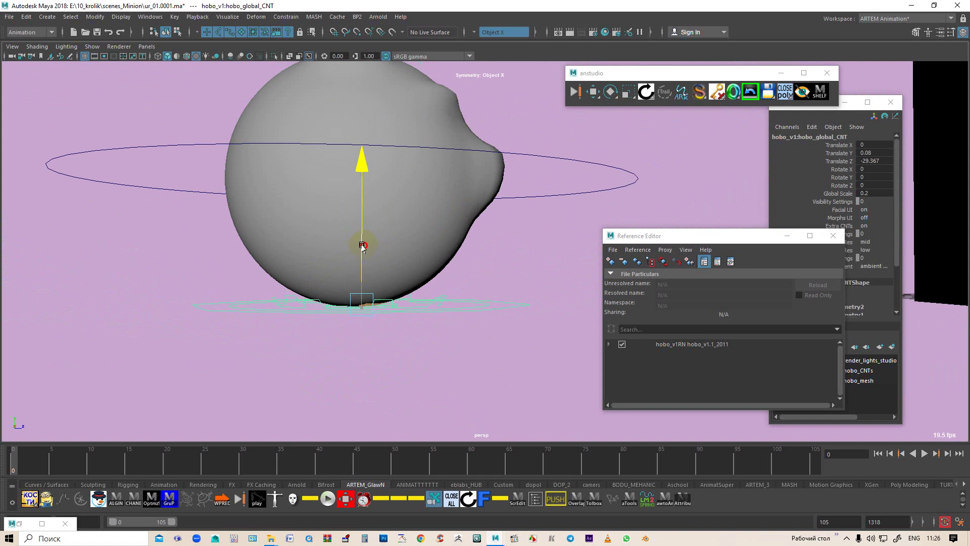
Step: Orbit and pan around the character to view all the enlarged boxes
{"action": "right_click_drag", "start_coordinate": [363, 247], "coordinate": [320, 241], "text": "alt"}
{"action": "mouse_move", "coordinate": [320, 241]}
{"action": "left_mouse_down", "text": "alt"}
{"action": "mouse_move", "coordinate": [457, 283]}
{"action": "mouse_move", "coordinate": [396, 273]}
{"action": "mouse_move", "coordinate": [396, 288]}
{"action": "left_mouse_up", "text": "alt"}
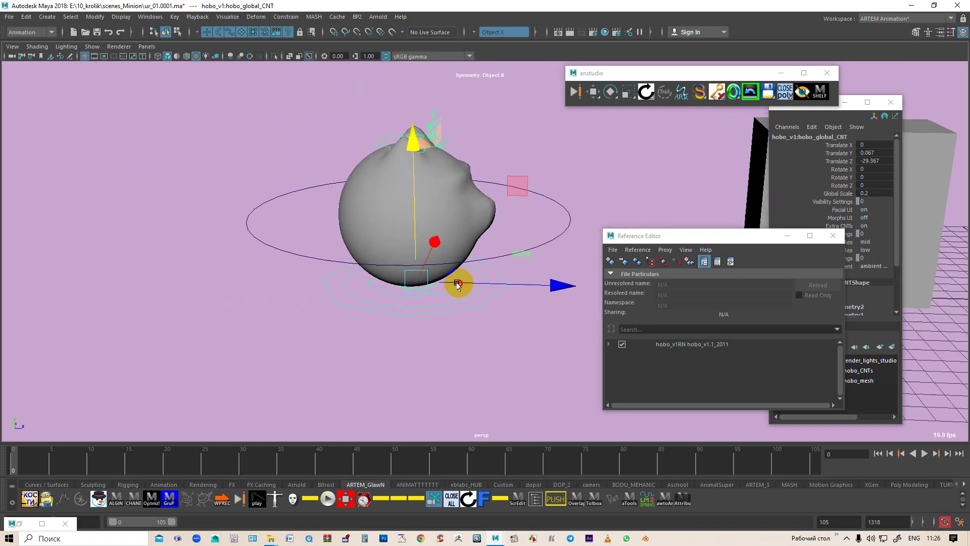
{"action": "mouse_move", "coordinate": [392, 136]}
{"action": "left_mouse_down", "text": "alt"}
{"action": "mouse_move", "coordinate": [425, 249]}
{"action": "mouse_move", "coordinate": [461, 239]}
{"action": "left_mouse_up", "text": "alt"}
{"action": "mouse_move", "coordinate": [461, 239]}
{"action": "right_mouse_down", "text": "alt"}
{"action": "mouse_move", "coordinate": [271, 249]}
{"action": "mouse_move", "coordinate": [262, 294]}
{"action": "mouse_move", "coordinate": [308, 293]}
{"action": "mouse_move", "coordinate": [448, 244]}
{"action": "right_mouse_up", "text": "alt"}
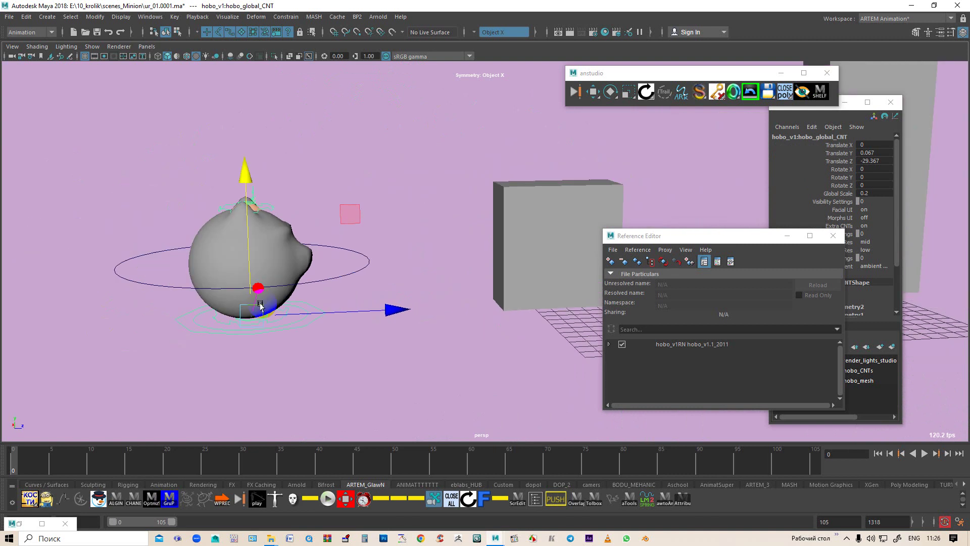
{"action": "mouse_move", "coordinate": [448, 244]}
{"action": "middle_mouse_down", "text": "alt"}
{"action": "mouse_move", "coordinate": [238, 298]}
{"action": "mouse_move", "coordinate": [306, 292]}
{"action": "middle_mouse_up", "text": "alt"}
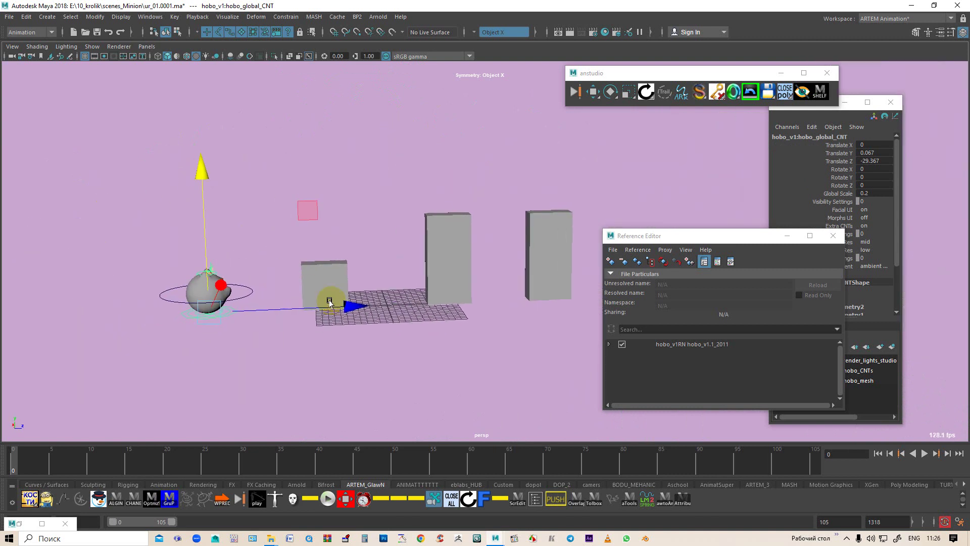
{"action": "left_click_drag", "start_coordinate": [353, 317], "coordinate": [328, 323], "text": "alt"}
{"action": "mouse_move", "coordinate": [225, 316]}
{"action": "middle_mouse_down", "text": "alt"}
{"action": "mouse_move", "coordinate": [297, 290]}
{"action": "mouse_move", "coordinate": [303, 297]}
{"action": "middle_mouse_up", "text": "alt"}
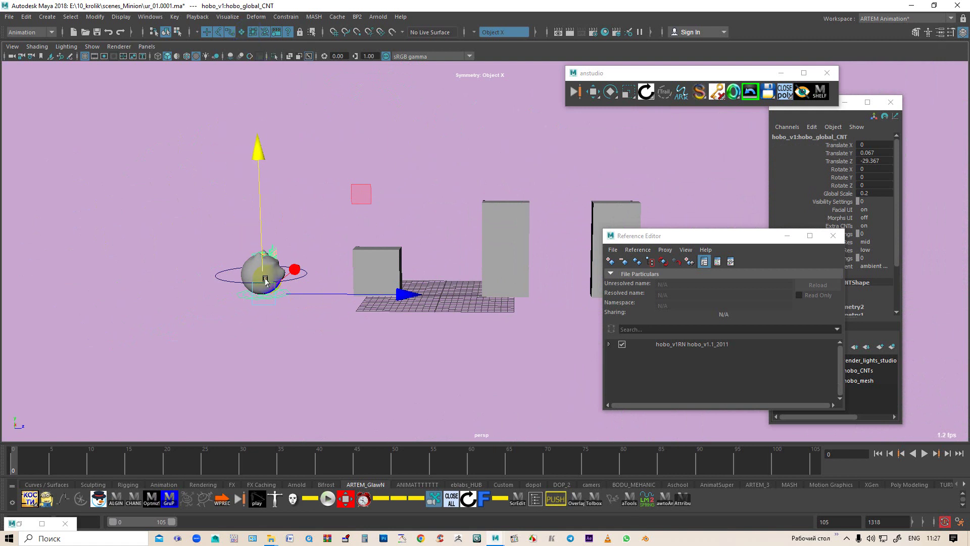
{"action": "scroll", "coordinate": [258, 288], "scroll_direction": "up", "scroll_amount": 3}
Step: Lower locator1 to the character's base and scale it uniformly to 8.1
{"action": "left_click", "coordinate": [191, 283]}
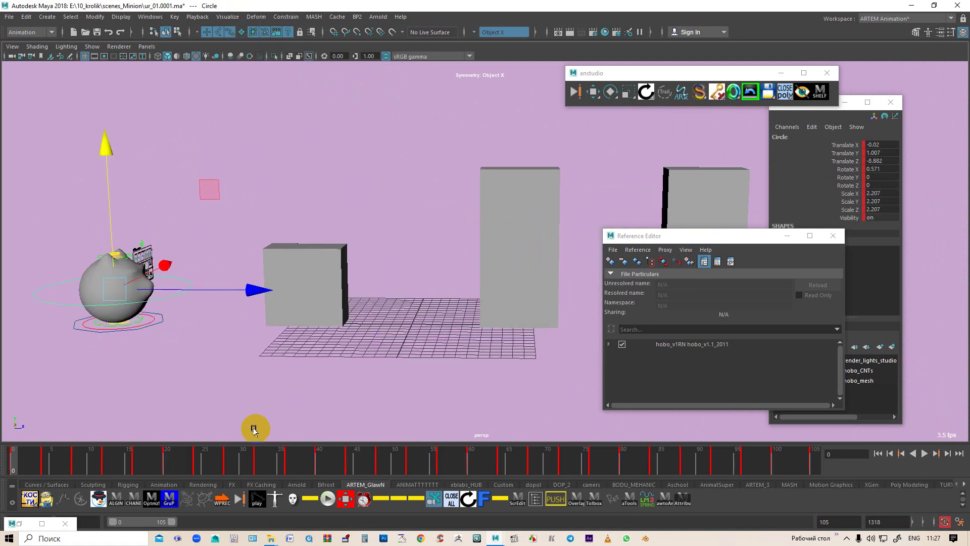
{"action": "left_click", "coordinate": [81, 499]}
{"action": "middle_click_drag", "start_coordinate": [127, 318], "coordinate": [364, 318], "text": "alt"}
{"action": "scroll", "coordinate": [364, 318], "scroll_direction": "up", "scroll_amount": 3}
{"action": "left_click_drag", "start_coordinate": [265, 161], "coordinate": [275, 253]}
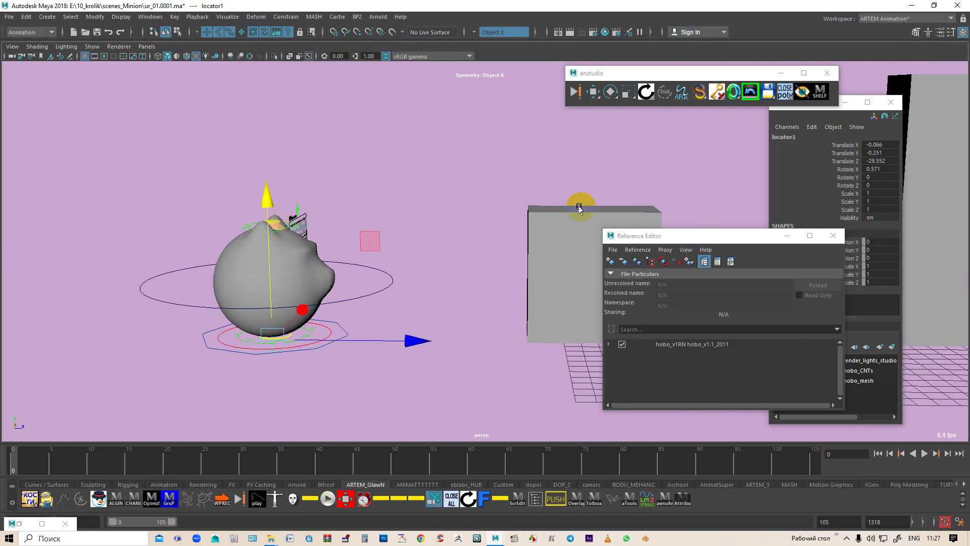
{"action": "left_click_drag", "start_coordinate": [856, 197], "coordinate": [852, 203]}
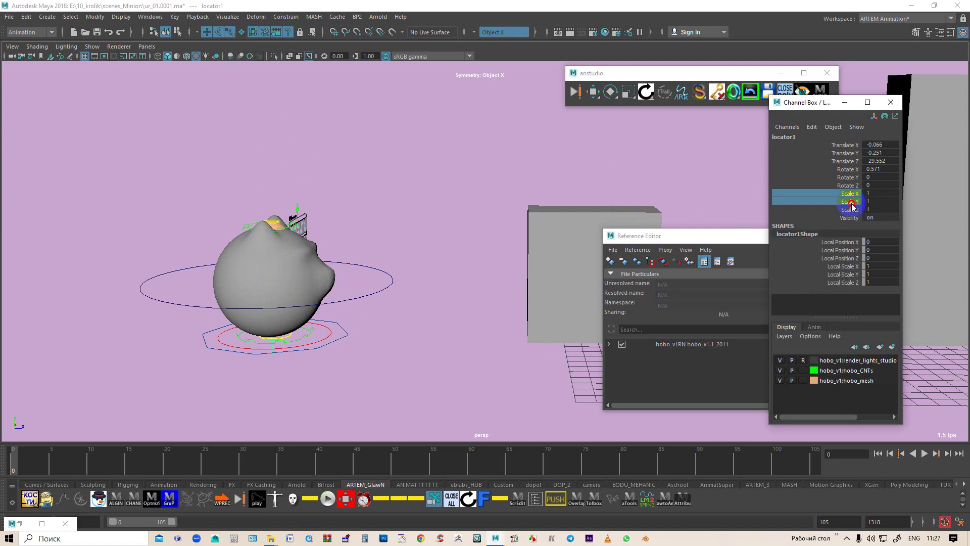
{"action": "mouse_move", "coordinate": [407, 332]}
{"action": "middle_mouse_down"}
{"action": "mouse_move", "coordinate": [388, 342]}
{"action": "mouse_move", "coordinate": [311, 321]}
{"action": "middle_mouse_up"}
Step: Raise locator1 to Translate Y 0.015, then select Circle followed by locator1
{"action": "right_click_drag", "start_coordinate": [311, 321], "coordinate": [354, 369], "text": "alt"}
{"action": "middle_click_drag", "start_coordinate": [354, 369], "coordinate": [624, 212], "text": "alt"}
{"action": "mouse_move", "coordinate": [624, 212]}
{"action": "left_mouse_down", "text": "alt"}
{"action": "mouse_move", "coordinate": [560, 276]}
{"action": "mouse_move", "coordinate": [582, 167]}
{"action": "left_mouse_up", "text": "alt"}
{"action": "left_click", "coordinate": [593, 99]}
{"action": "mouse_move", "coordinate": [353, 227]}
{"action": "left_mouse_down"}
{"action": "mouse_move", "coordinate": [429, 255]}
{"action": "mouse_move", "coordinate": [472, 251]}
{"action": "mouse_move", "coordinate": [340, 251]}
{"action": "mouse_move", "coordinate": [349, 276]}
{"action": "left_mouse_up"}
{"action": "middle_click_drag", "start_coordinate": [410, 276], "coordinate": [347, 340], "text": "alt"}
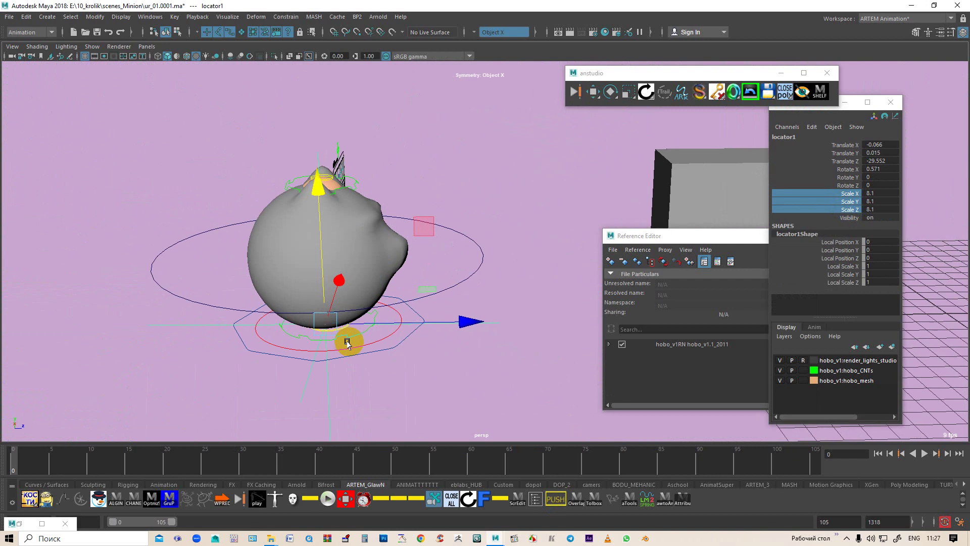
{"action": "left_click", "coordinate": [443, 395]}
{"action": "left_click", "coordinate": [478, 269]}
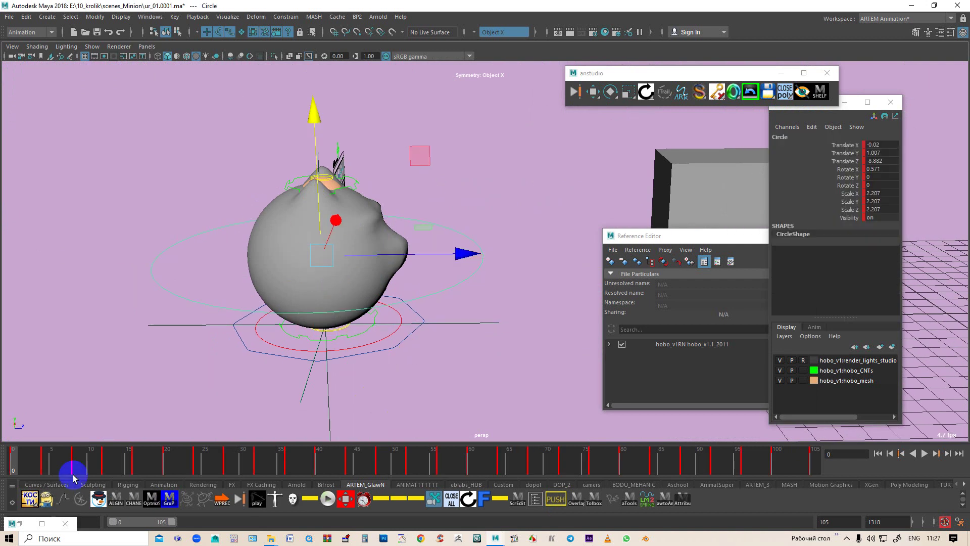
{"action": "key", "text": "Up"}
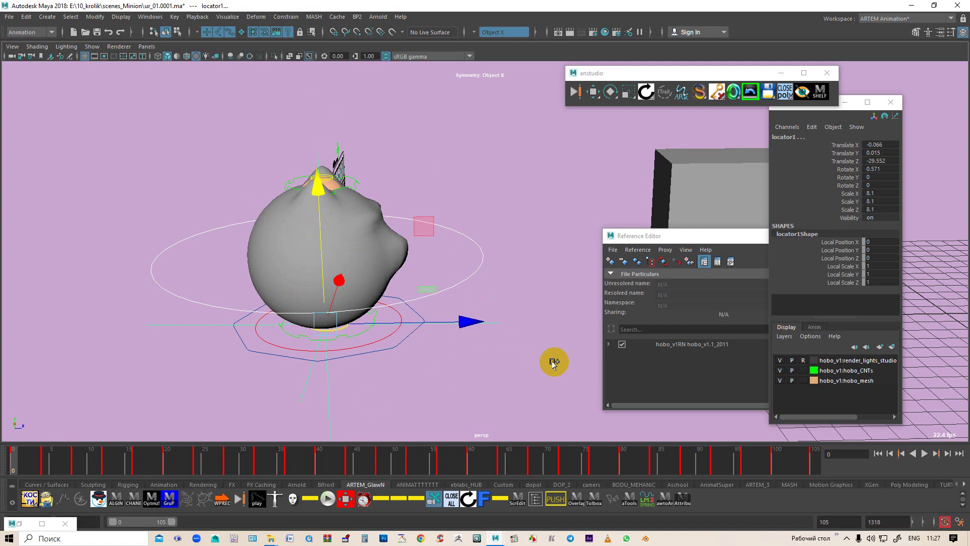
Step: Parent-constrain locator1 to Circle, scrub to verify, then select the global control
{"action": "left_click", "coordinate": [284, 18]}
{"action": "left_click", "coordinate": [306, 40]}
{"action": "mouse_move", "coordinate": [18, 465]}
{"action": "left_mouse_down"}
{"action": "mouse_move", "coordinate": [180, 450]}
{"action": "mouse_move", "coordinate": [17, 405]}
{"action": "left_mouse_up"}
{"action": "left_click_drag", "start_coordinate": [253, 263], "coordinate": [293, 282], "text": "alt"}
{"action": "right_click_drag", "start_coordinate": [293, 282], "coordinate": [364, 347], "text": "alt"}
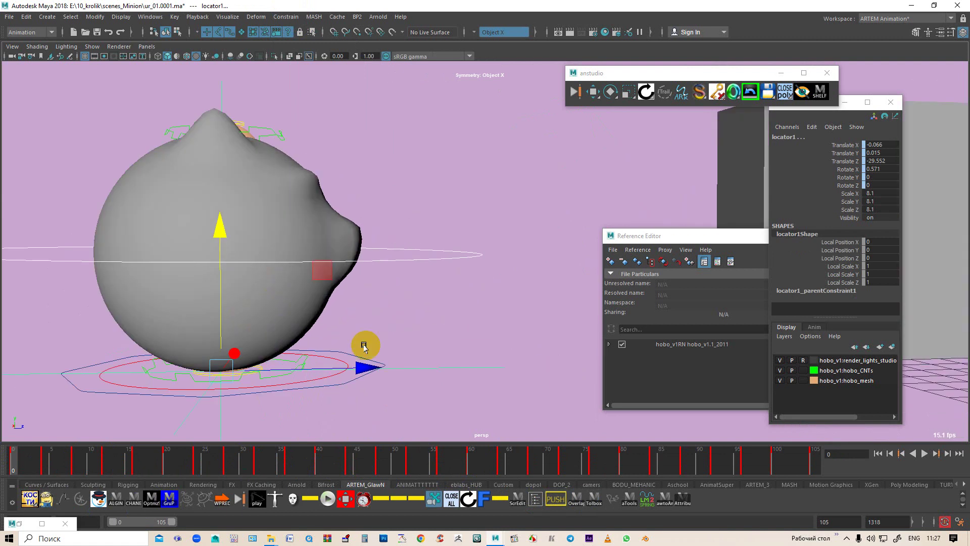
{"action": "left_click", "coordinate": [404, 333]}
{"action": "left_click", "coordinate": [402, 370]}
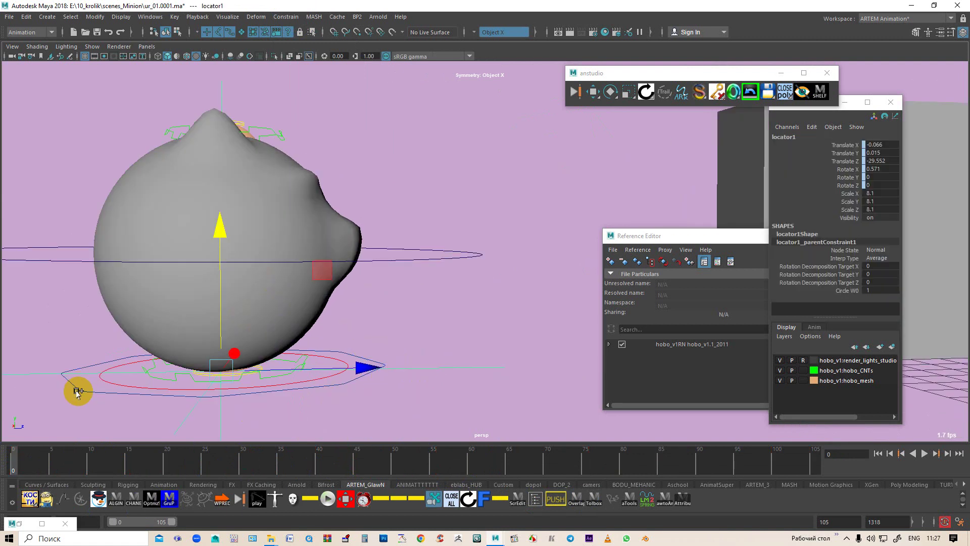
{"action": "left_click", "coordinate": [79, 392]}
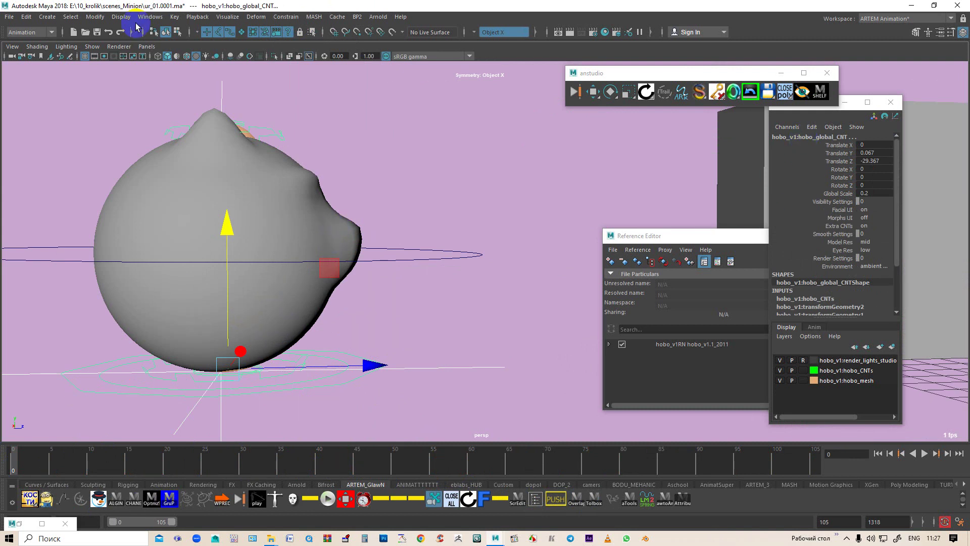
Step: Parent-constrain hobo_global_CNT to locator1 and scrub to see the character land on the tall box
{"action": "left_click", "coordinate": [286, 17]}
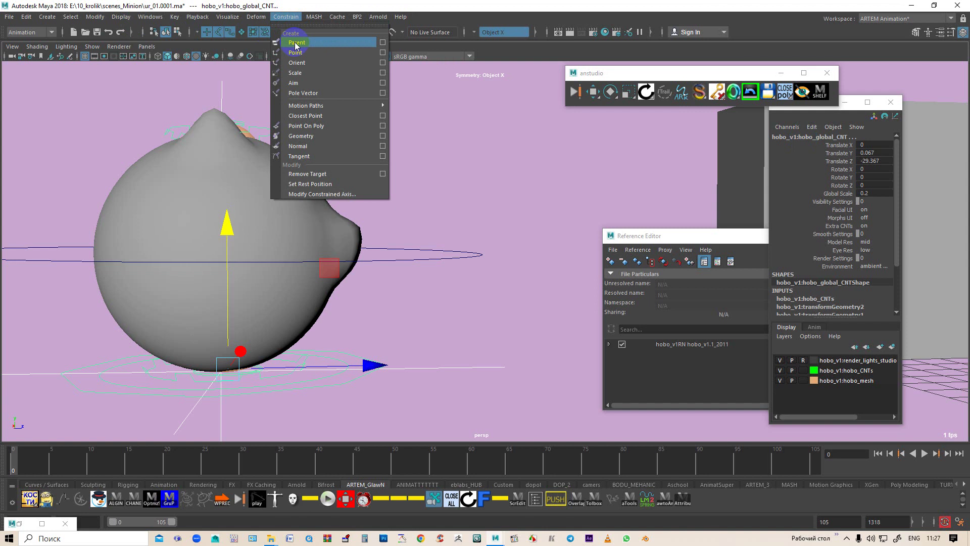
{"action": "left_click", "coordinate": [296, 42]}
{"action": "left_click_drag", "start_coordinate": [296, 212], "coordinate": [242, 217], "text": "alt"}
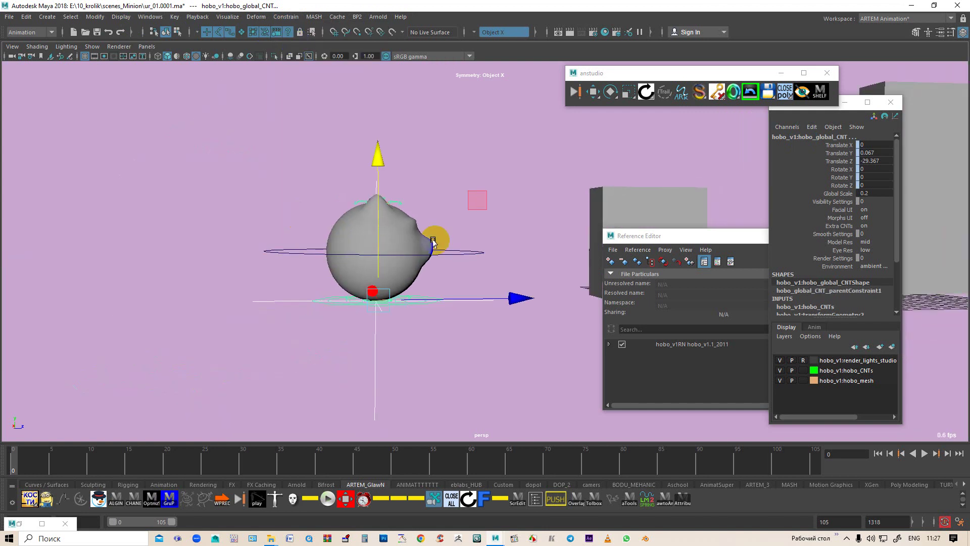
{"action": "middle_click_drag", "start_coordinate": [243, 218], "coordinate": [188, 285], "text": "alt"}
{"action": "left_click_drag", "start_coordinate": [14, 449], "coordinate": [802, 503]}
{"action": "mouse_move", "coordinate": [518, 469]}
{"action": "left_mouse_down"}
{"action": "mouse_move", "coordinate": [484, 470]}
{"action": "mouse_move", "coordinate": [806, 492]}
{"action": "left_mouse_up"}
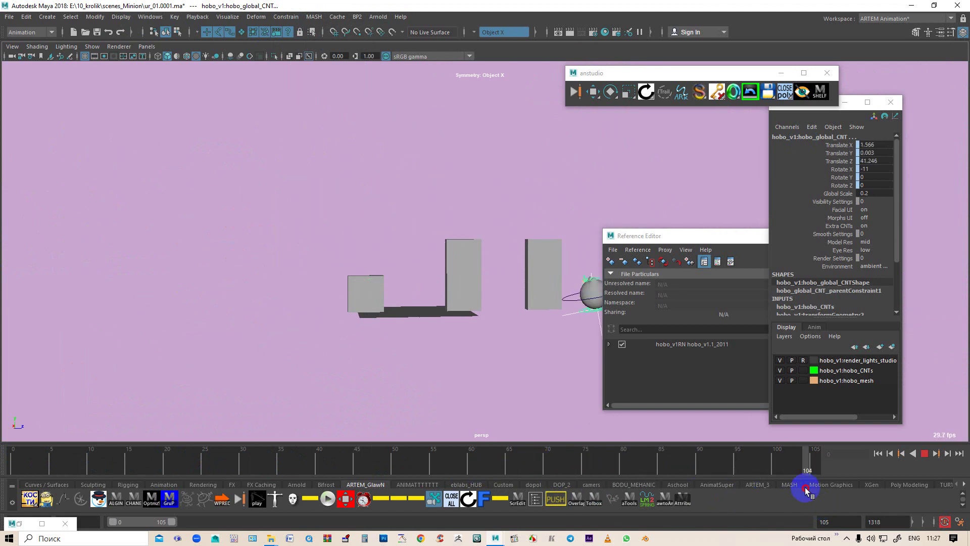
{"action": "left_click_drag", "start_coordinate": [807, 491], "coordinate": [3, 389]}
Step: Reselect the hobo's global control and frame the view on it
{"action": "scroll", "coordinate": [184, 331], "scroll_direction": "up", "scroll_amount": 5}
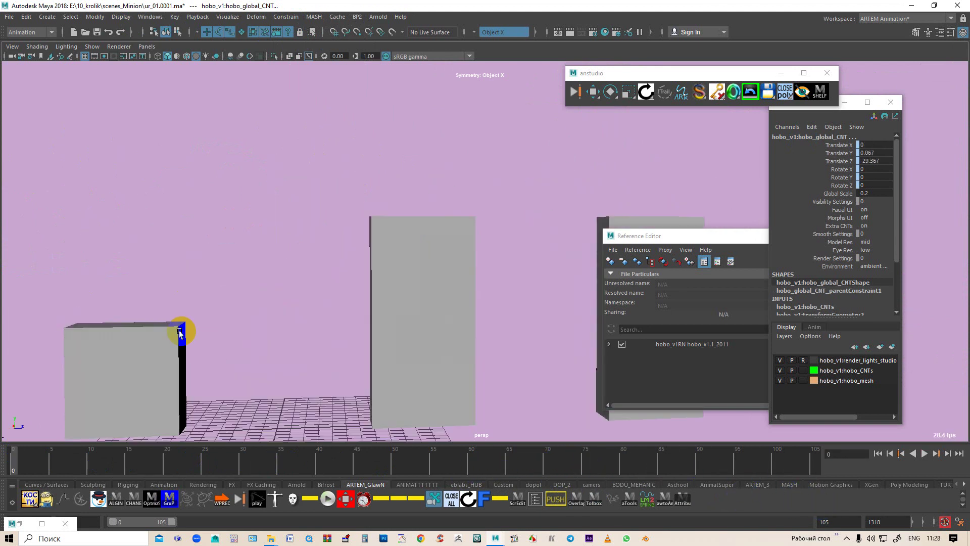
{"action": "scroll", "coordinate": [470, 227], "scroll_direction": "down", "scroll_amount": 5}
{"action": "scroll", "coordinate": [455, 253], "scroll_direction": "up", "scroll_amount": 2}
{"action": "scroll", "coordinate": [384, 298], "scroll_direction": "up", "scroll_amount": 2}
{"action": "left_click", "coordinate": [271, 324]}
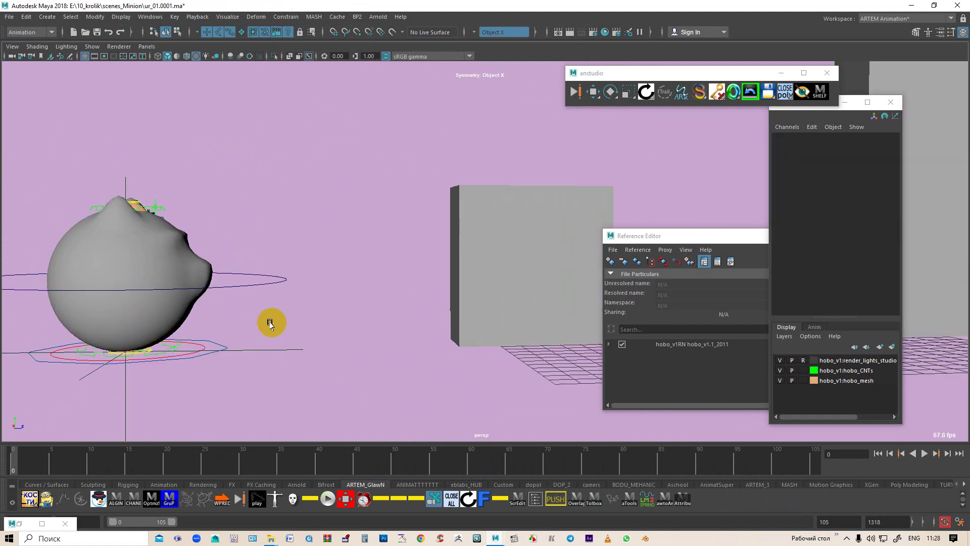
{"action": "left_click", "coordinate": [191, 357]}
{"action": "key", "text": "f"}
{"action": "mouse_move", "coordinate": [338, 324]}
{"action": "left_mouse_down", "text": "alt"}
{"action": "mouse_move", "coordinate": [310, 340]}
{"action": "mouse_move", "coordinate": [386, 340]}
{"action": "left_mouse_up", "text": "alt"}
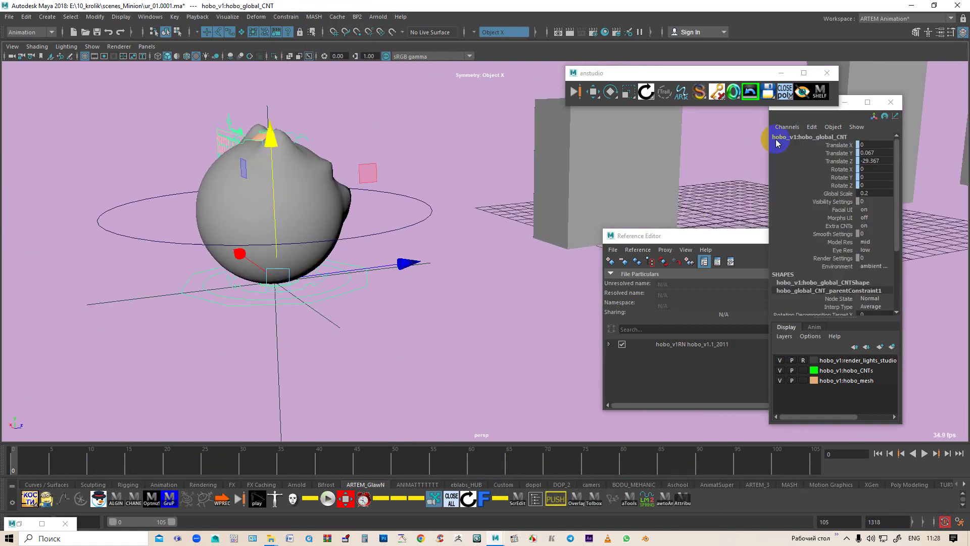
{"action": "mouse_move", "coordinate": [271, 273]}
{"action": "left_mouse_down", "text": "alt"}
{"action": "mouse_move", "coordinate": [400, 379]}
{"action": "mouse_move", "coordinate": [368, 370]}
{"action": "left_mouse_up", "text": "alt"}
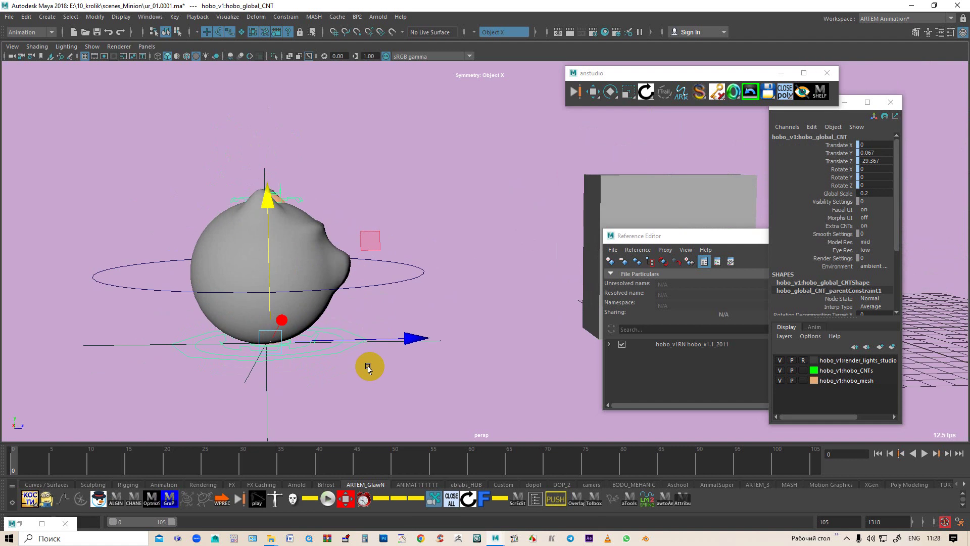
{"action": "left_click", "coordinate": [411, 486]}
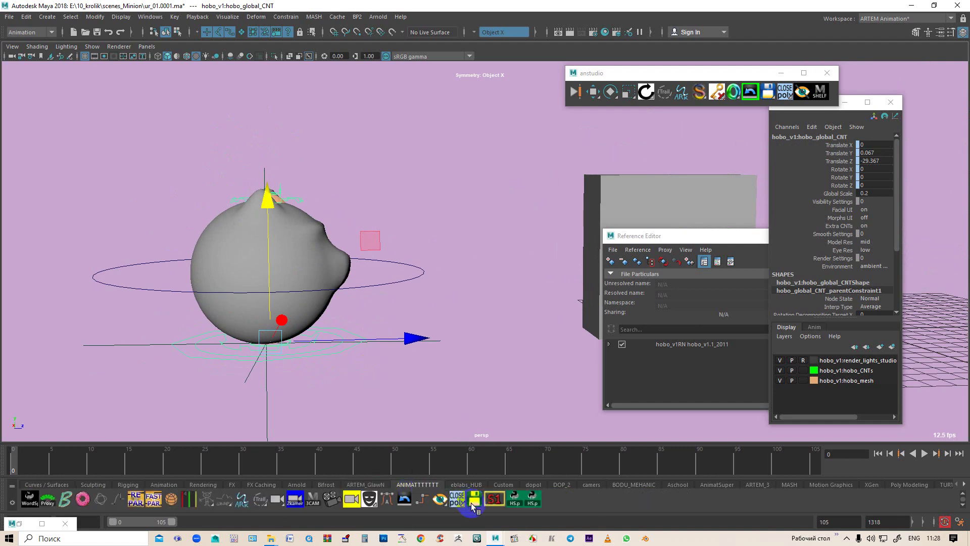
Step: Bake the global control's simulation with Smart Bake on, then scrub the baked keys
{"action": "left_click", "coordinate": [87, 504]}
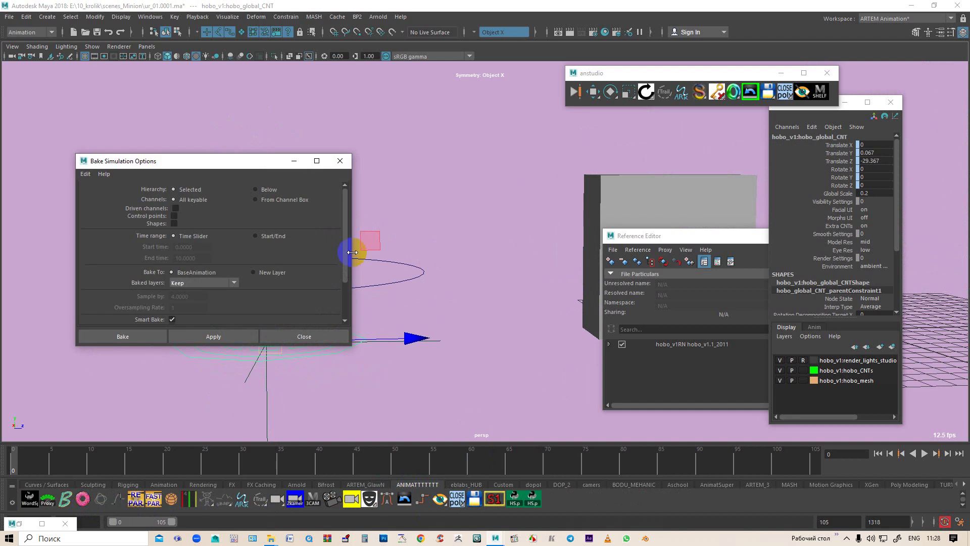
{"action": "scroll", "coordinate": [346, 260], "scroll_direction": "down", "scroll_amount": 2}
{"action": "left_click_drag", "start_coordinate": [251, 160], "coordinate": [437, 203]}
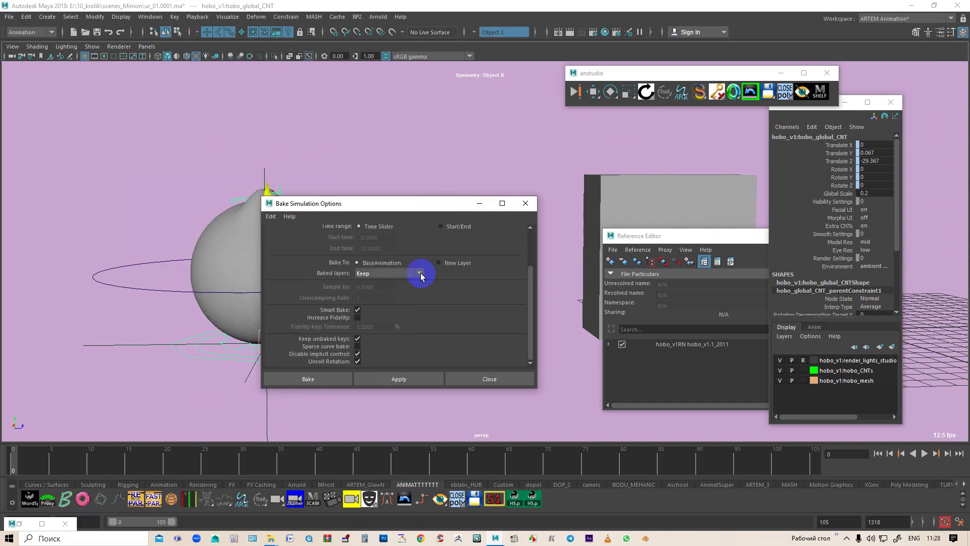
{"action": "left_click", "coordinate": [359, 310]}
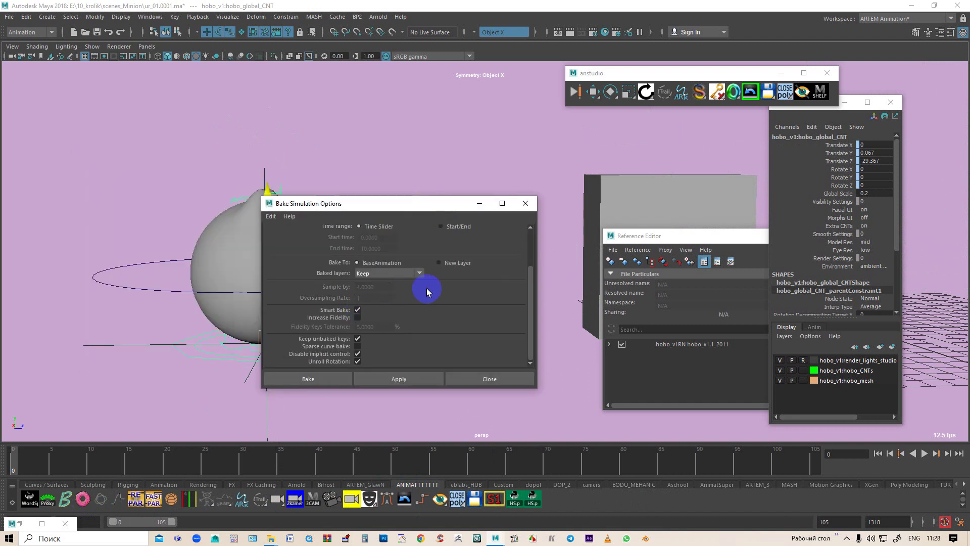
{"action": "left_click", "coordinate": [386, 380]}
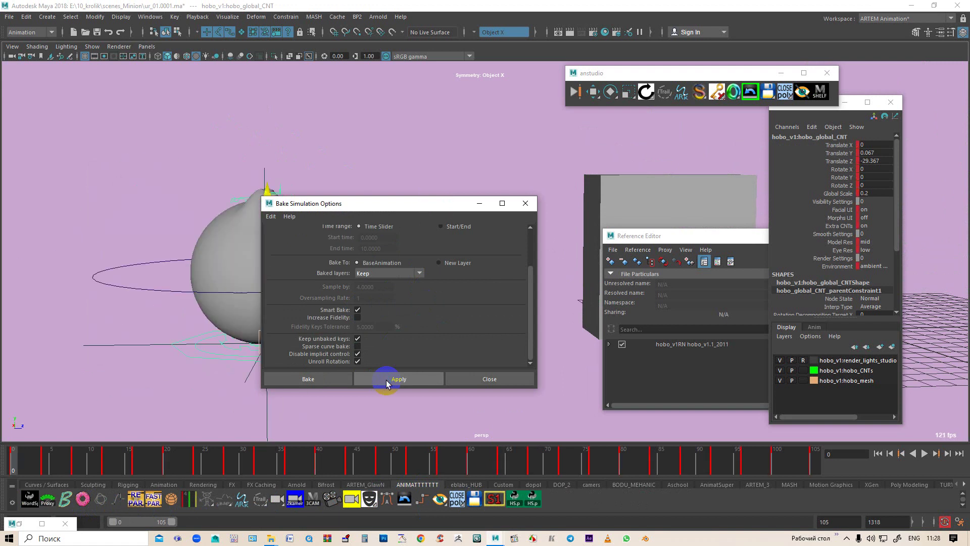
{"action": "left_click", "coordinate": [480, 203]}
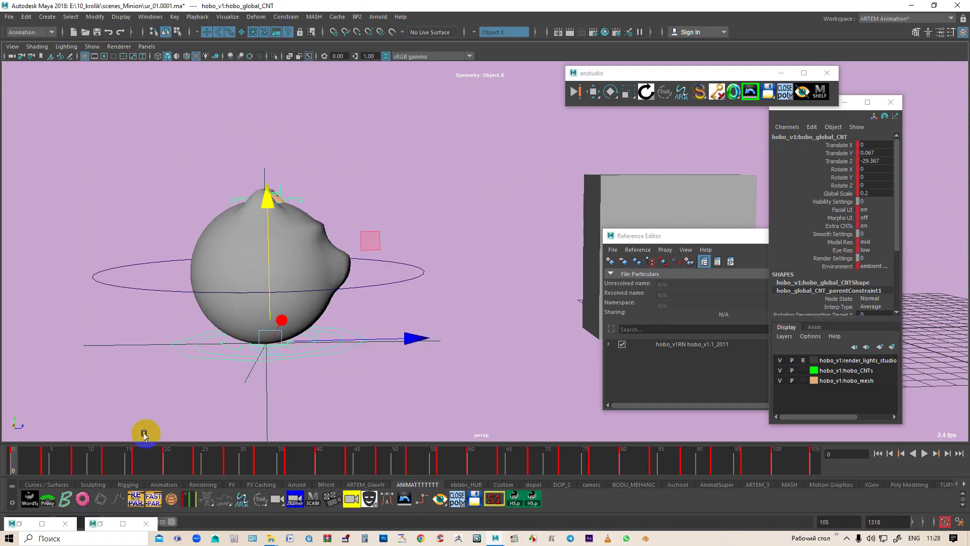
{"action": "left_click_drag", "start_coordinate": [17, 459], "coordinate": [849, 461]}
Step: Stop playback and select the stand-in pSphere1 together with the Circle control
{"action": "key", "text": "f"}
{"action": "scroll", "coordinate": [234, 275], "scroll_direction": "down", "scroll_amount": 2}
{"action": "scroll", "coordinate": [231, 268], "scroll_direction": "down", "scroll_amount": 3}
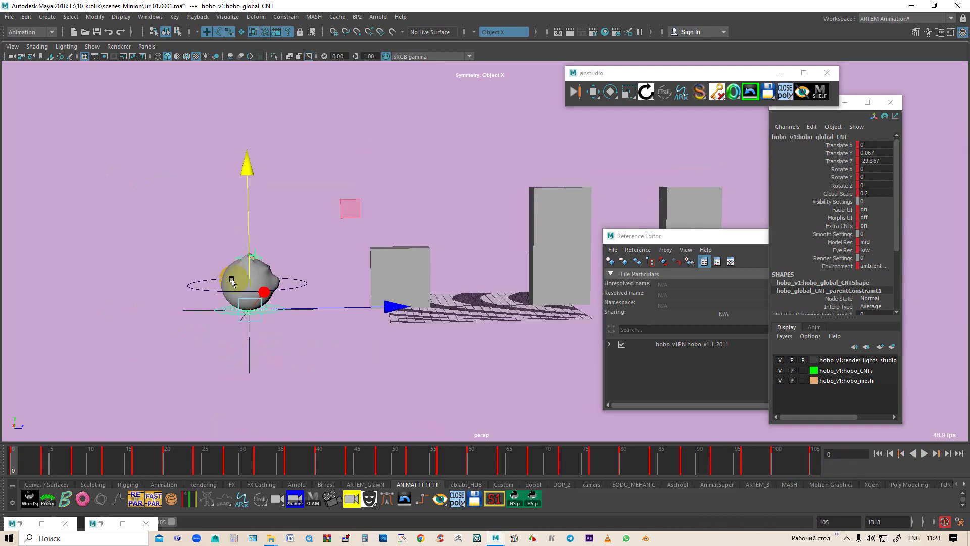
{"action": "scroll", "coordinate": [272, 298], "scroll_direction": "down", "scroll_amount": 2}
{"action": "scroll", "coordinate": [278, 300], "scroll_direction": "up", "scroll_amount": 2}
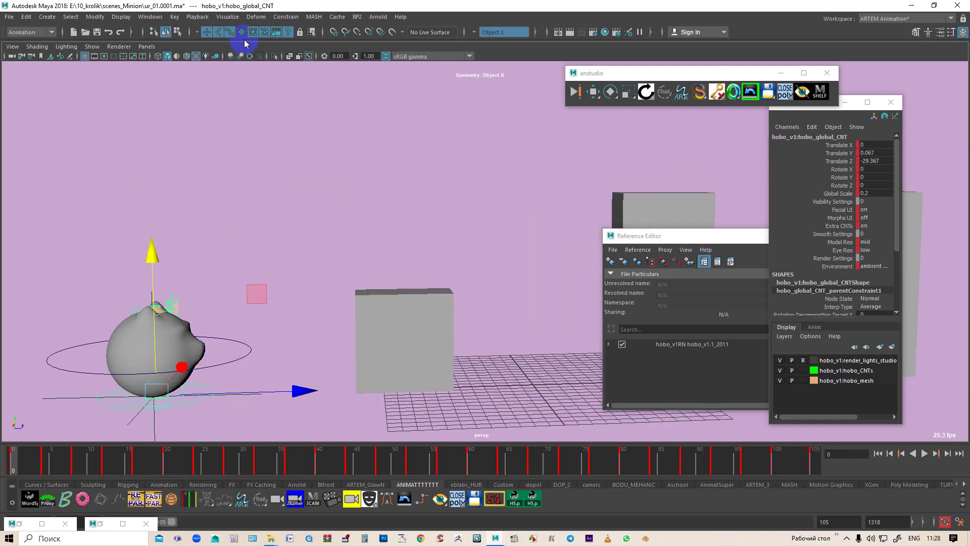
{"action": "left_click", "coordinate": [117, 349]}
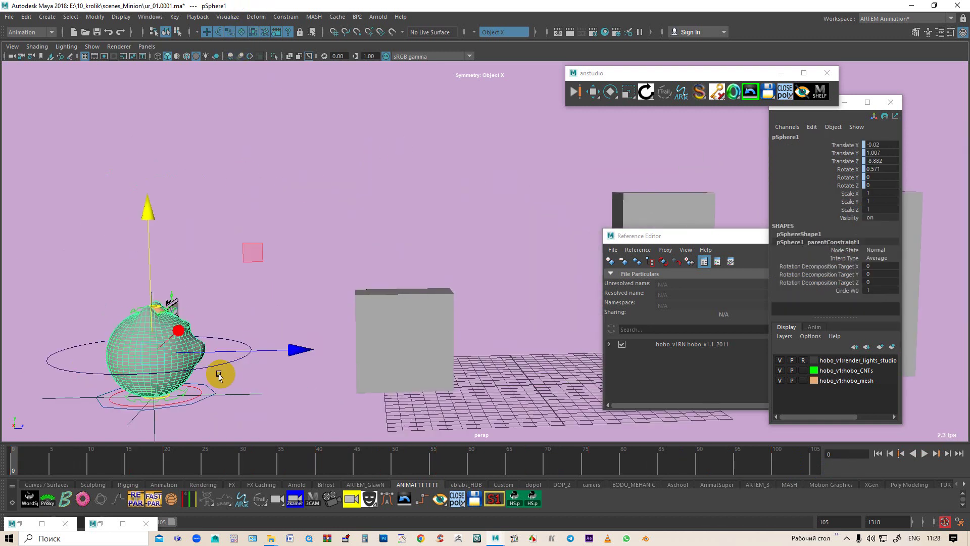
{"action": "left_click", "coordinate": [234, 361]}
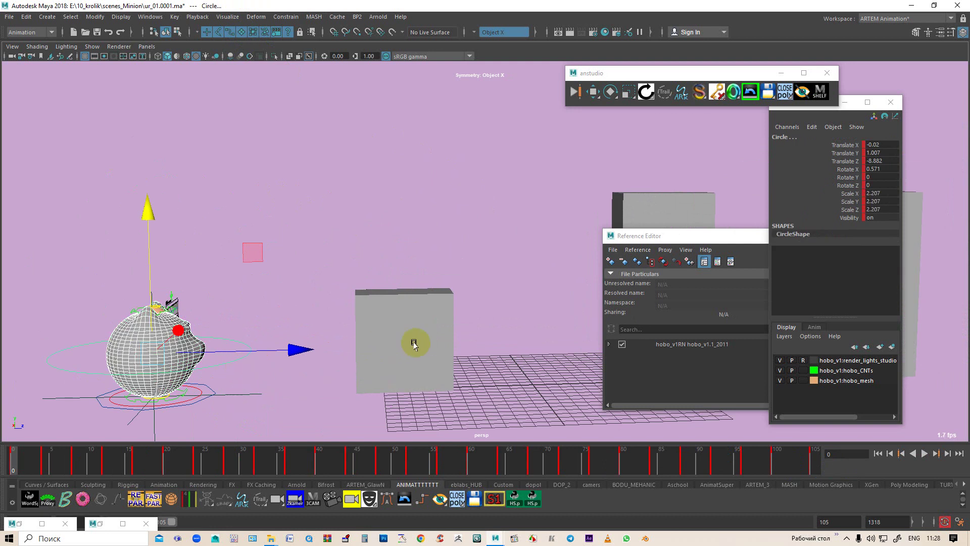
Step: Move pSphere1 and Circle onto a new hidden display layer, layer1, then scrub the animation
{"action": "left_click", "coordinate": [881, 347]}
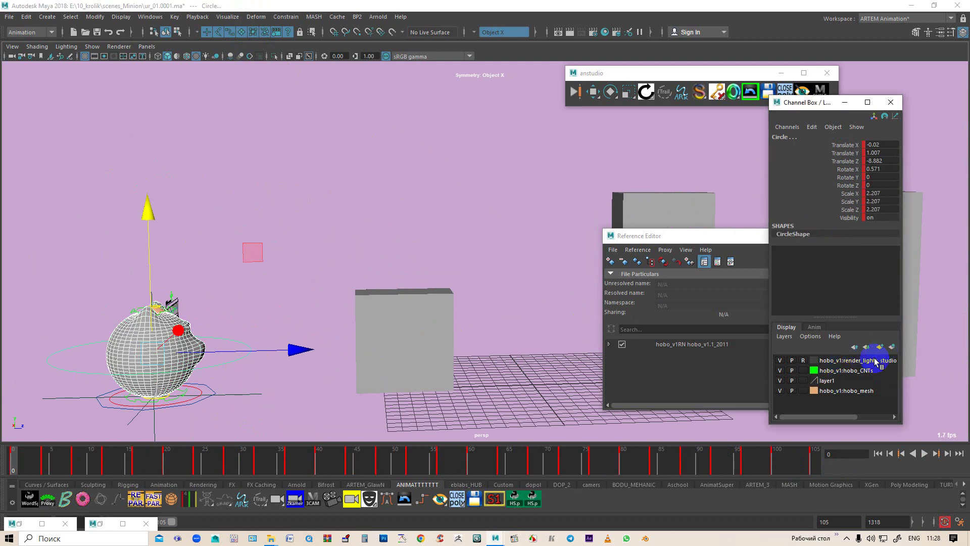
{"action": "left_click", "coordinate": [834, 385]}
{"action": "right_click", "coordinate": [834, 385]}
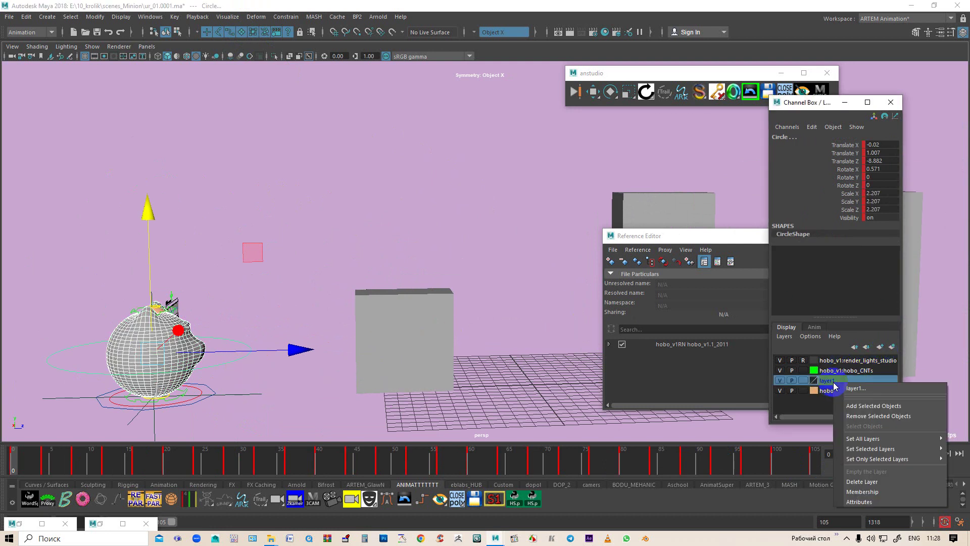
{"action": "left_click", "coordinate": [858, 406]}
{"action": "left_click", "coordinate": [785, 380]}
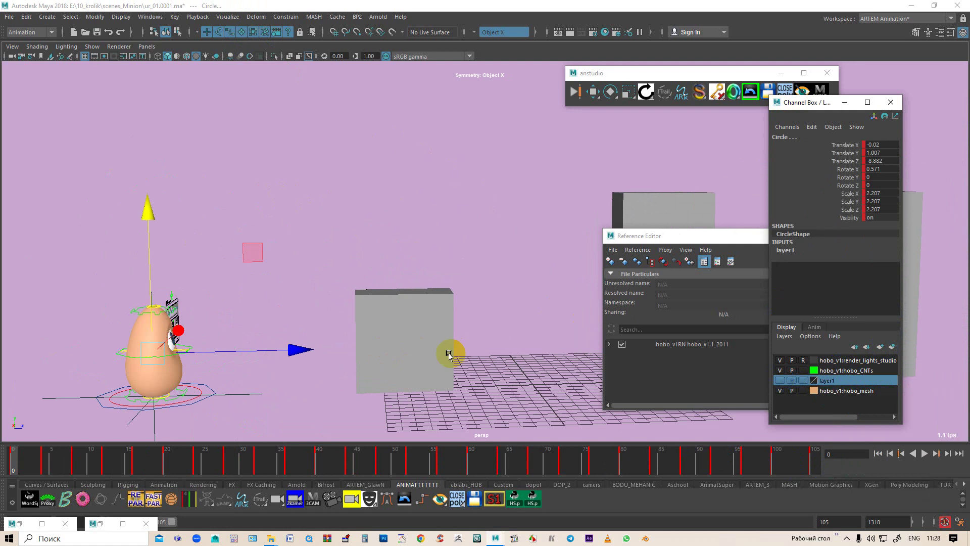
{"action": "mouse_move", "coordinate": [119, 383]}
{"action": "middle_mouse_down", "text": "alt"}
{"action": "mouse_move", "coordinate": [241, 300]}
{"action": "mouse_move", "coordinate": [364, 347]}
{"action": "middle_mouse_up", "text": "alt"}
{"action": "left_click_drag", "start_coordinate": [10, 477], "coordinate": [323, 485]}
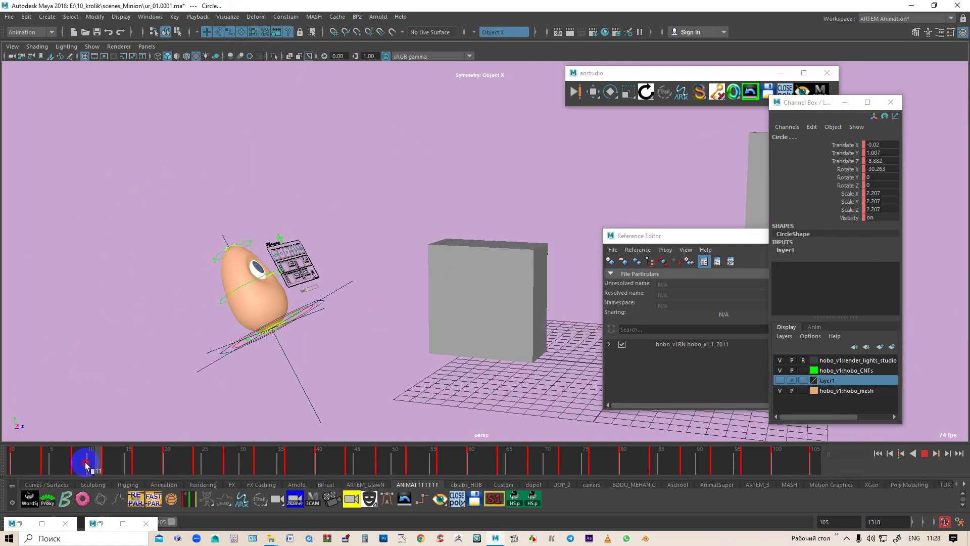
{"action": "mouse_move", "coordinate": [324, 485]}
{"action": "left_mouse_down"}
{"action": "mouse_move", "coordinate": [13, 475]}
{"action": "mouse_move", "coordinate": [39, 468]}
{"action": "mouse_move", "coordinate": [445, 516]}
{"action": "left_mouse_up"}
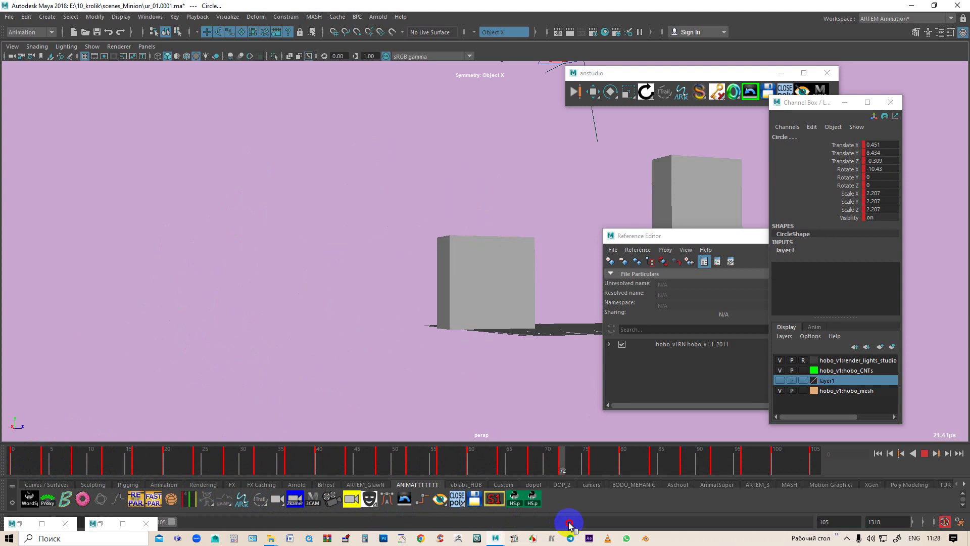
Step: Stop at frame 92, check the landing at frame 105, then return to frame 0
{"action": "left_click", "coordinate": [650, 470]}
{"action": "mouse_move", "coordinate": [4, 389]}
{"action": "left_mouse_down", "text": "alt"}
{"action": "mouse_move", "coordinate": [0, 185]}
{"action": "mouse_move", "coordinate": [389, 399]}
{"action": "left_mouse_up", "text": "alt"}
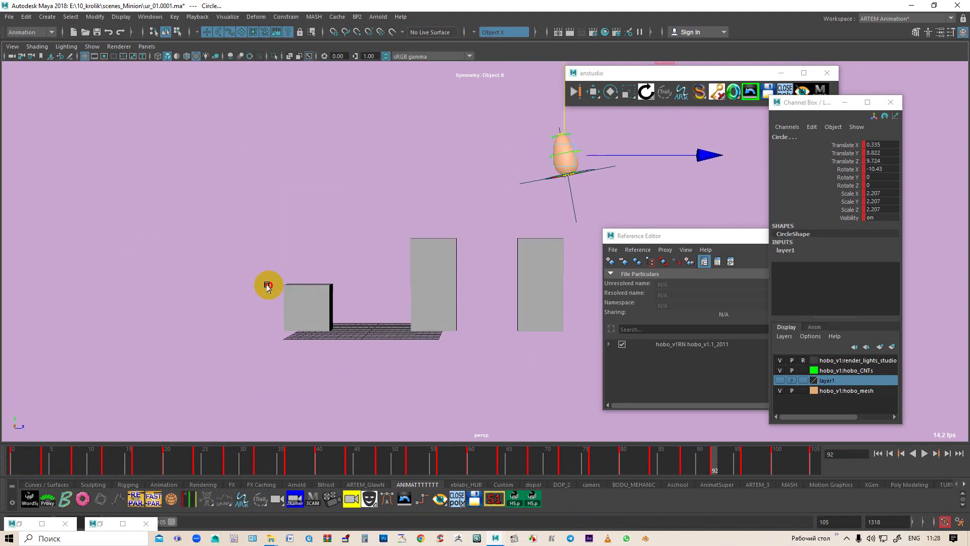
{"action": "mouse_move", "coordinate": [732, 458]}
{"action": "left_mouse_down"}
{"action": "mouse_move", "coordinate": [788, 476]}
{"action": "mouse_move", "coordinate": [151, 503]}
{"action": "left_mouse_up"}
{"action": "mouse_move", "coordinate": [282, 364]}
{"action": "right_mouse_down", "text": "alt"}
{"action": "mouse_move", "coordinate": [456, 329]}
{"action": "mouse_move", "coordinate": [361, 322]}
{"action": "right_mouse_up", "text": "alt"}
{"action": "mouse_move", "coordinate": [362, 321]}
{"action": "left_mouse_down", "text": "alt"}
{"action": "mouse_move", "coordinate": [444, 281]}
{"action": "mouse_move", "coordinate": [308, 362]}
{"action": "mouse_move", "coordinate": [317, 382]}
{"action": "left_mouse_up", "text": "alt"}
Step: Select and deselect the hobo global control and locator1
{"action": "left_click", "coordinate": [325, 393]}
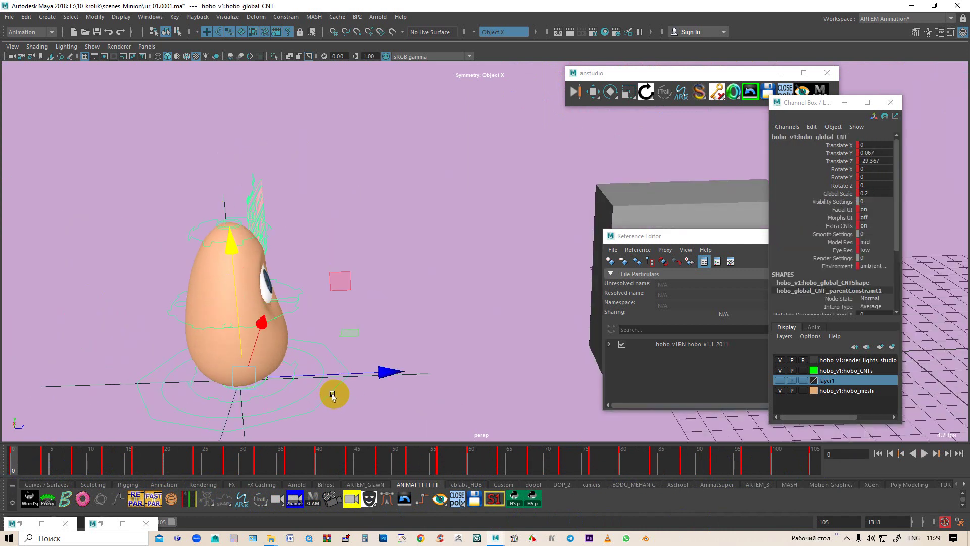
{"action": "mouse_move", "coordinate": [347, 363]}
{"action": "left_mouse_down", "text": "alt"}
{"action": "mouse_move", "coordinate": [298, 368]}
{"action": "mouse_move", "coordinate": [283, 384]}
{"action": "left_mouse_up", "text": "alt"}
{"action": "left_click", "coordinate": [453, 371]}
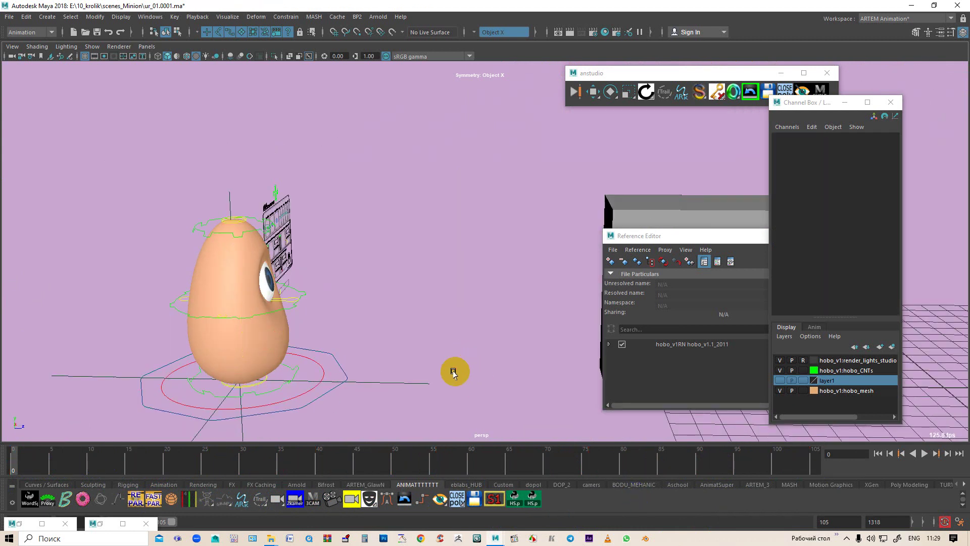
{"action": "left_click", "coordinate": [445, 393]}
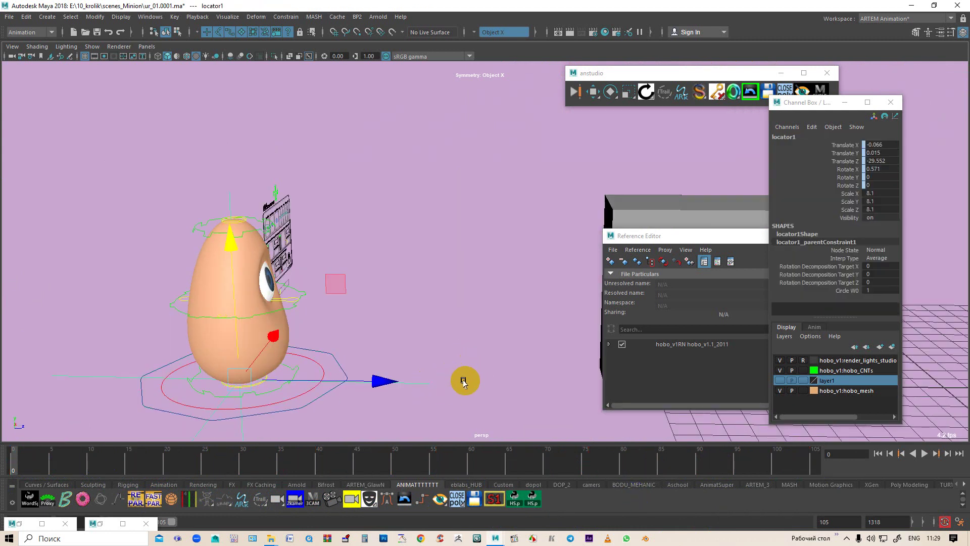
{"action": "left_click", "coordinate": [463, 382]}
Step: Orbit out to view the egg and boxes together from above
{"action": "scroll", "coordinate": [455, 338], "scroll_direction": "down", "scroll_amount": 3}
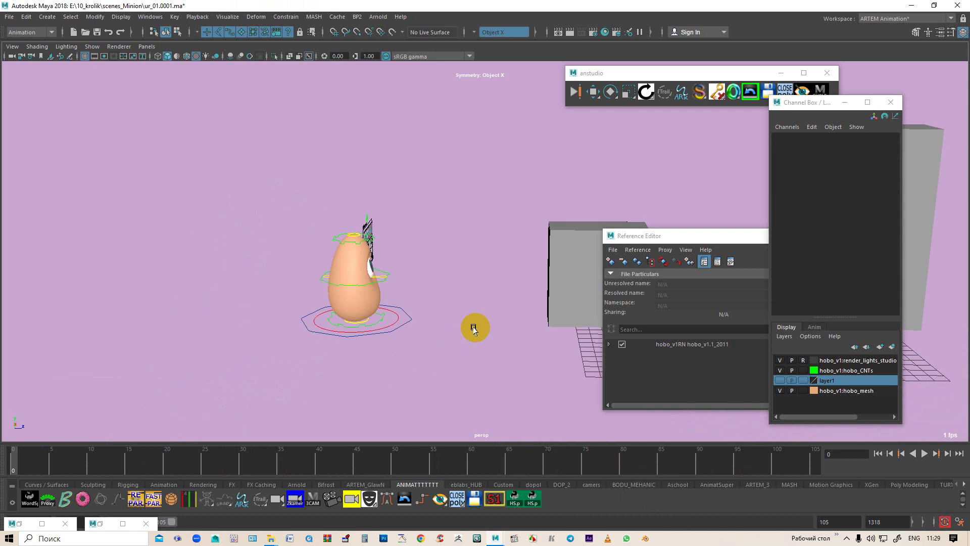
{"action": "middle_click_drag", "start_coordinate": [475, 328], "coordinate": [322, 324], "text": "alt"}
{"action": "mouse_move", "coordinate": [323, 324]}
{"action": "left_mouse_down", "text": "alt"}
{"action": "mouse_move", "coordinate": [435, 316]}
{"action": "mouse_move", "coordinate": [342, 317]}
{"action": "mouse_move", "coordinate": [407, 336]}
{"action": "left_mouse_up", "text": "alt"}
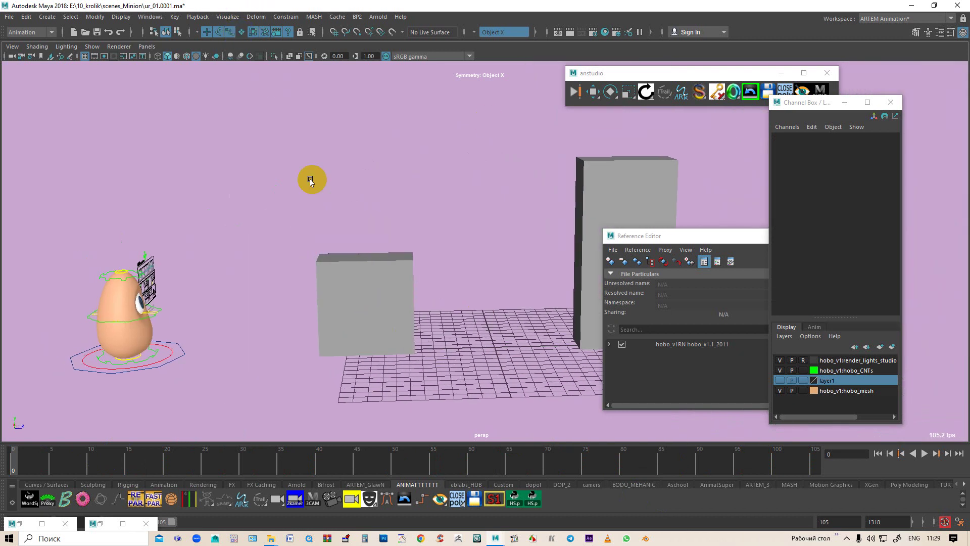
{"action": "mouse_move", "coordinate": [249, 234]}
{"action": "left_mouse_down", "text": "alt"}
{"action": "mouse_move", "coordinate": [225, 325]}
{"action": "mouse_move", "coordinate": [208, 324]}
{"action": "mouse_move", "coordinate": [230, 326]}
{"action": "mouse_move", "coordinate": [310, 253]}
{"action": "mouse_move", "coordinate": [277, 273]}
{"action": "mouse_move", "coordinate": [522, 195]}
{"action": "mouse_move", "coordinate": [412, 221]}
{"action": "left_mouse_up", "text": "alt"}
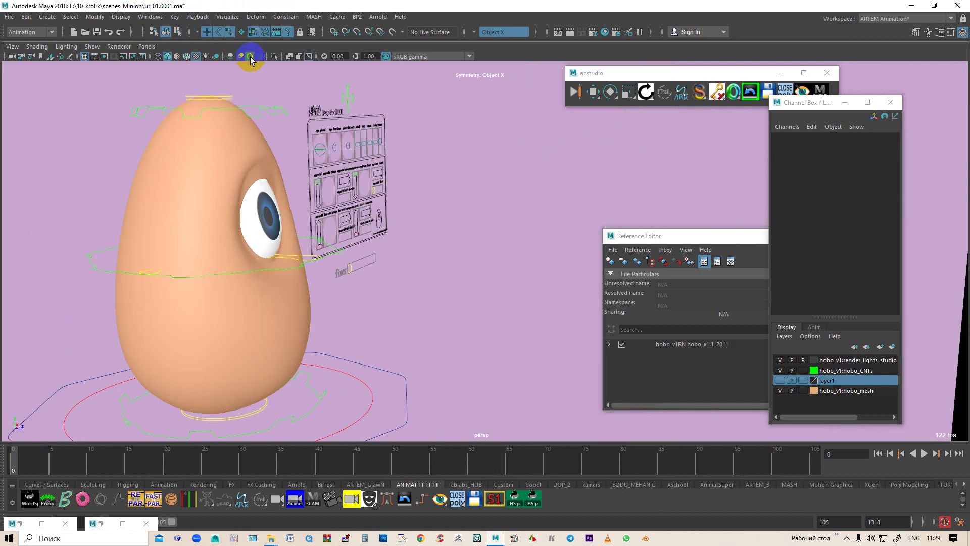
Step: Reframe the egg from the side and switch to the ARTEM_GlawN shelf
{"action": "left_click_drag", "start_coordinate": [485, 239], "coordinate": [448, 255], "text": "alt"}
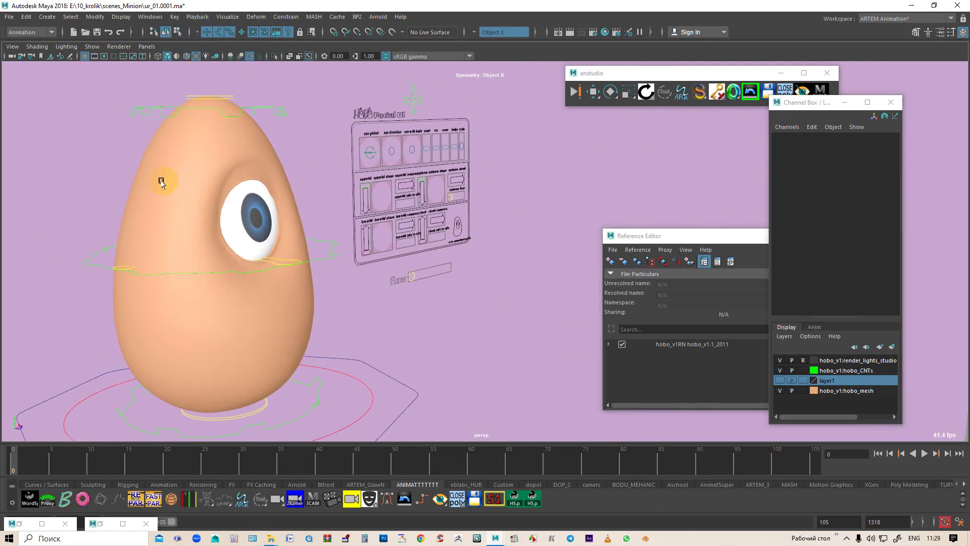
{"action": "left_click_drag", "start_coordinate": [170, 179], "coordinate": [174, 185], "text": "alt"}
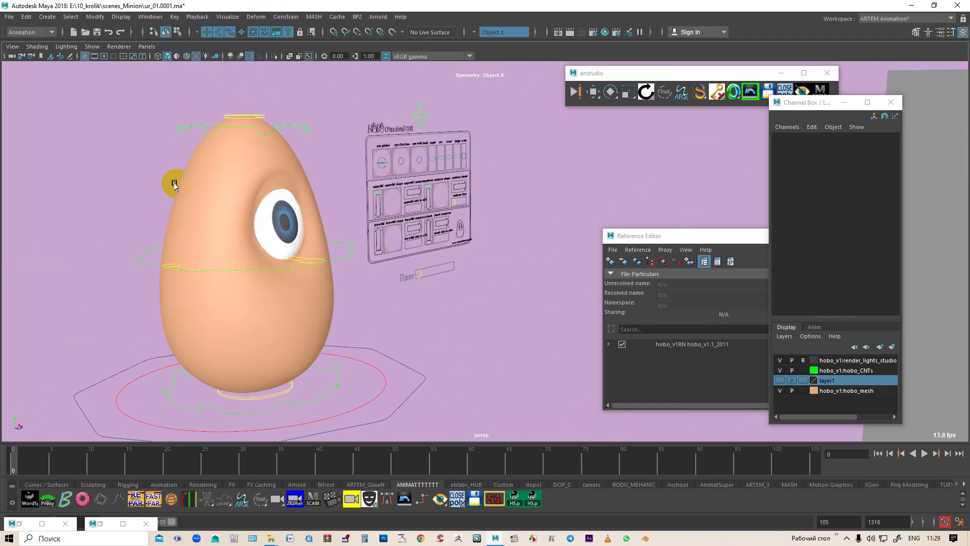
{"action": "left_click", "coordinate": [503, 485]}
{"action": "left_click", "coordinate": [365, 484]}
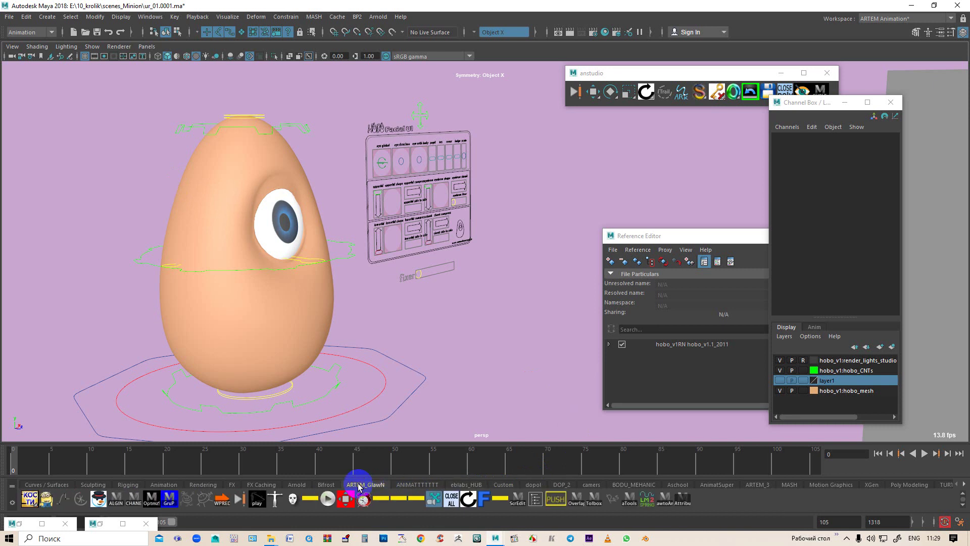
Step: Show hobo_geo_body__ from hobo_v1_1 > hobo_geo_grp in the Attribute Editor via the Outliner
{"action": "left_click", "coordinate": [682, 500]}
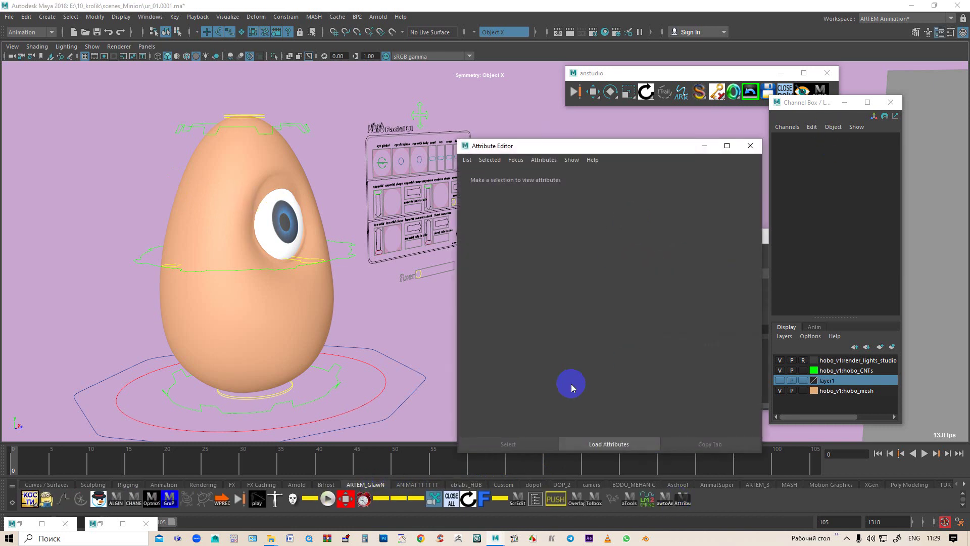
{"action": "left_click", "coordinate": [536, 501]}
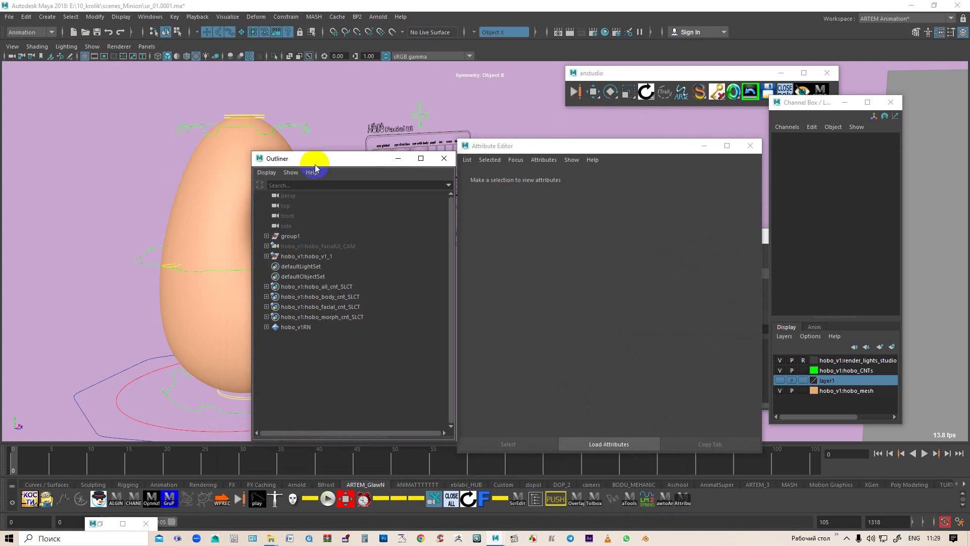
{"action": "left_click_drag", "start_coordinate": [329, 158], "coordinate": [584, 202]}
{"action": "left_click", "coordinate": [559, 300]}
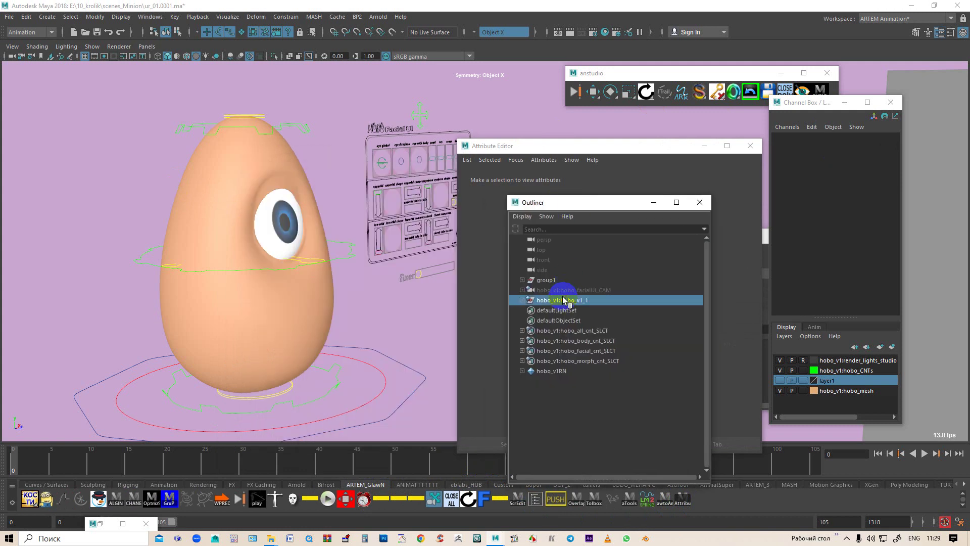
{"action": "left_click", "coordinate": [522, 301]}
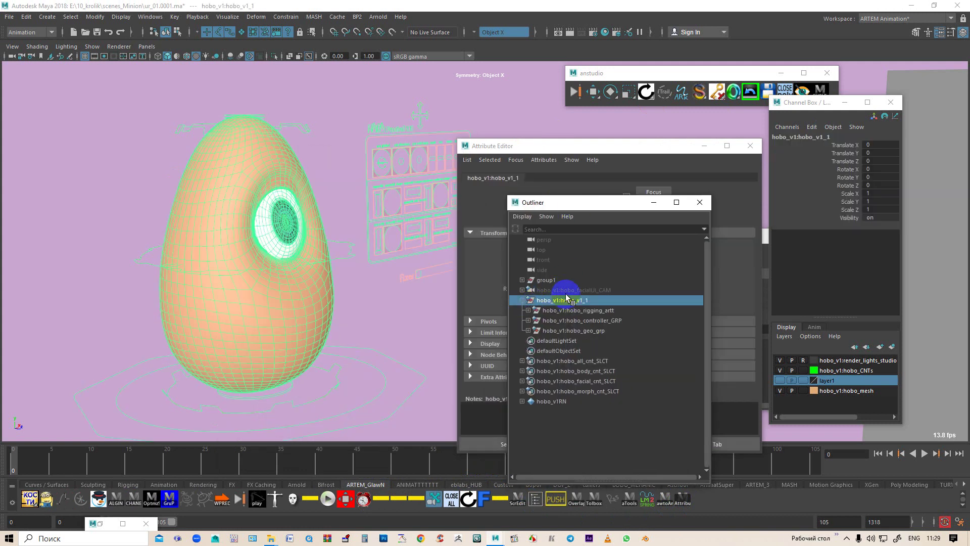
{"action": "left_click", "coordinate": [566, 331]}
{"action": "left_click", "coordinate": [528, 330]}
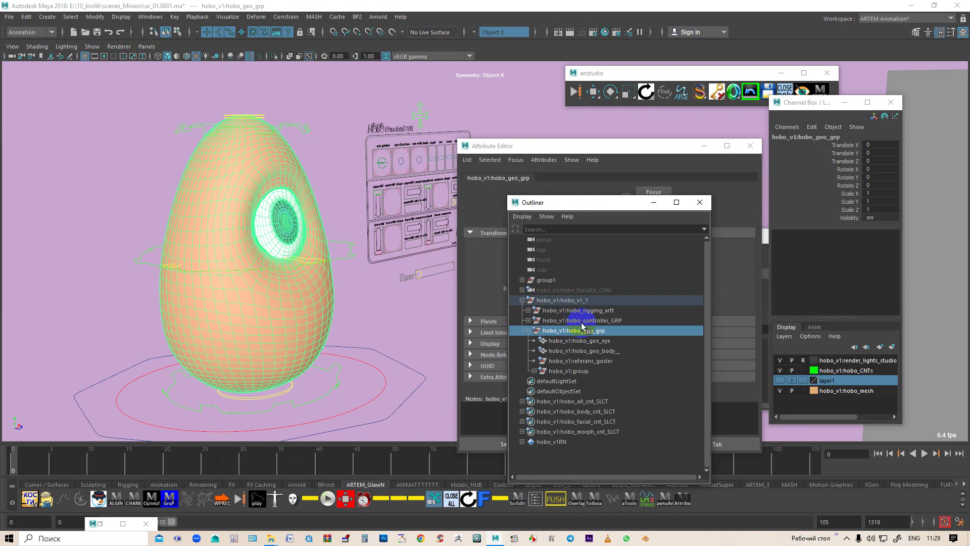
{"action": "left_click", "coordinate": [589, 351]}
{"action": "mouse_move", "coordinate": [606, 207]}
{"action": "left_mouse_down"}
{"action": "mouse_move", "coordinate": [89, 137]}
{"action": "mouse_move", "coordinate": [65, 145]}
{"action": "mouse_move", "coordinate": [82, 151]}
{"action": "left_mouse_up"}
Step: Try yellow and then blue as the colour of the body's existing shader
{"action": "left_click", "coordinate": [754, 178]}
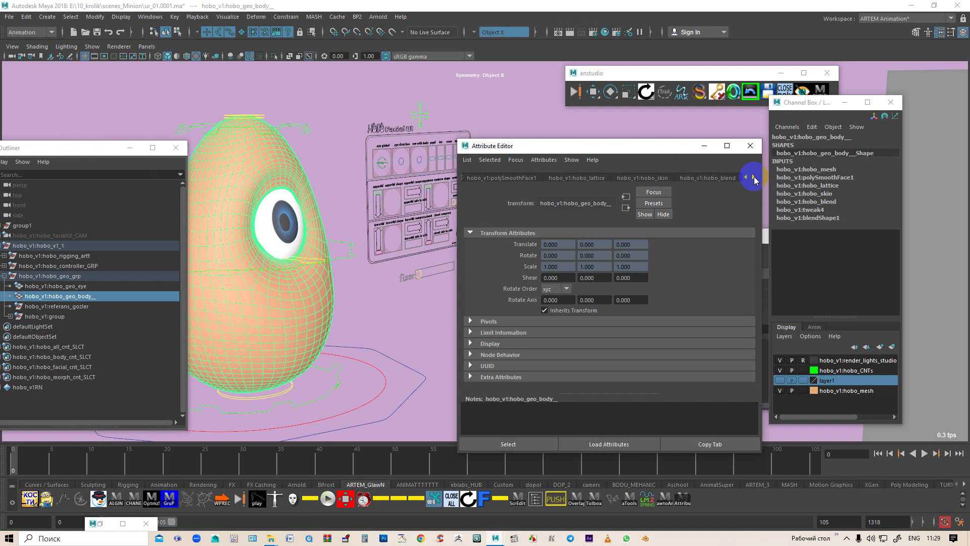
{"action": "left_click", "coordinate": [733, 178]}
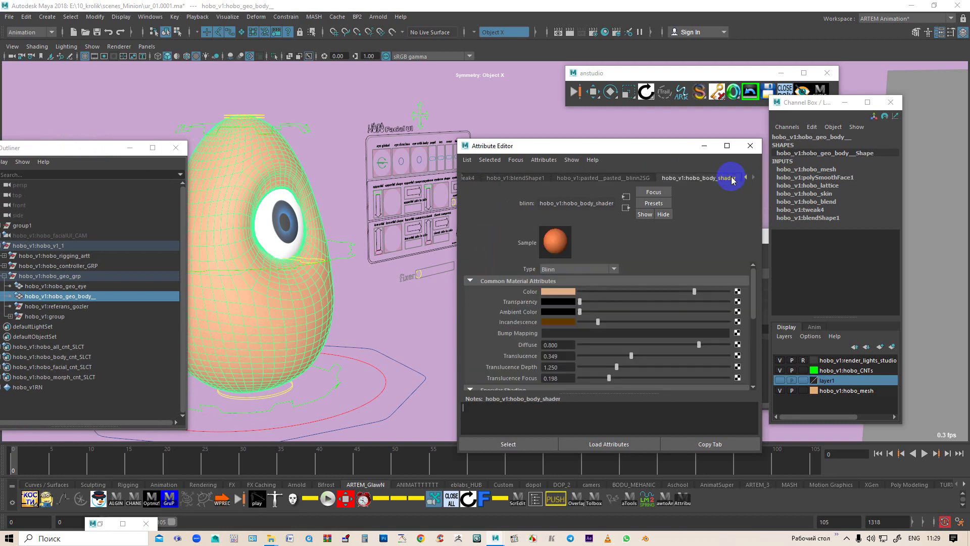
{"action": "left_click", "coordinate": [570, 293]}
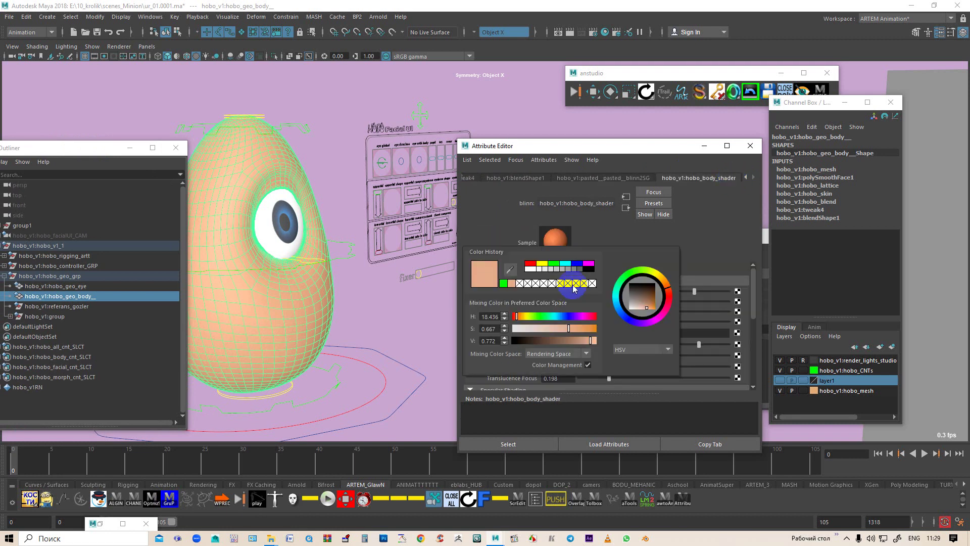
{"action": "left_click", "coordinate": [542, 266]}
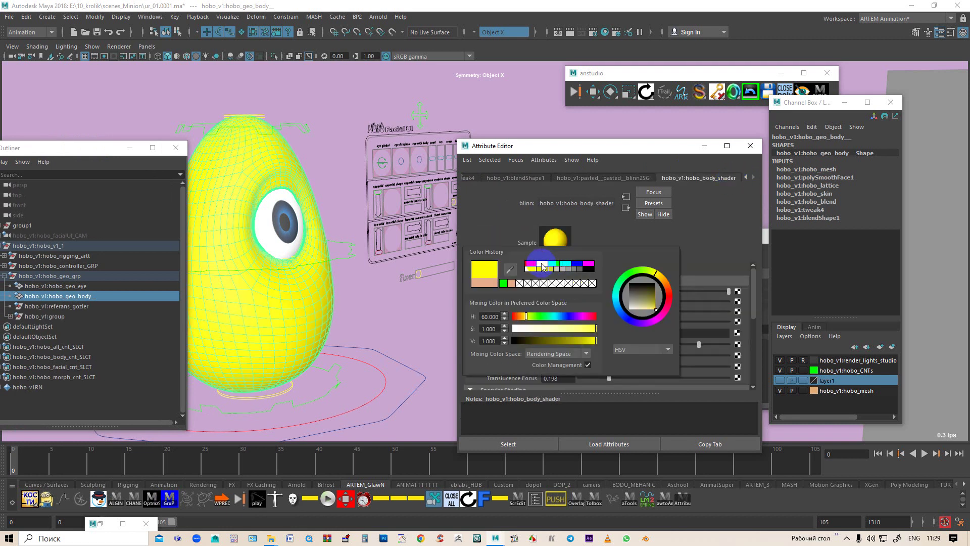
{"action": "left_click", "coordinate": [574, 265]}
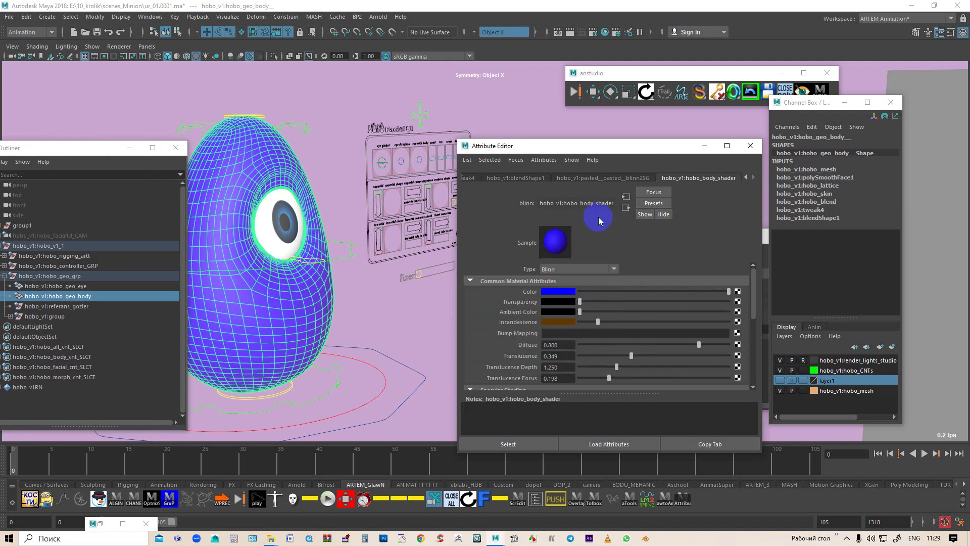
Step: Assign a new Blinn material to the egg's body mesh
{"action": "right_click", "coordinate": [305, 234]}
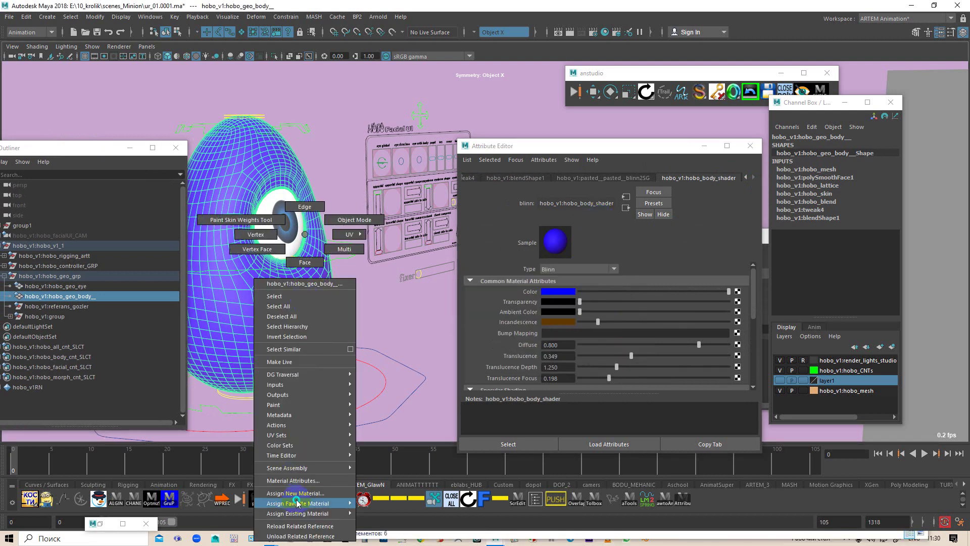
{"action": "right_click_drag", "start_coordinate": [305, 358], "coordinate": [295, 493]}
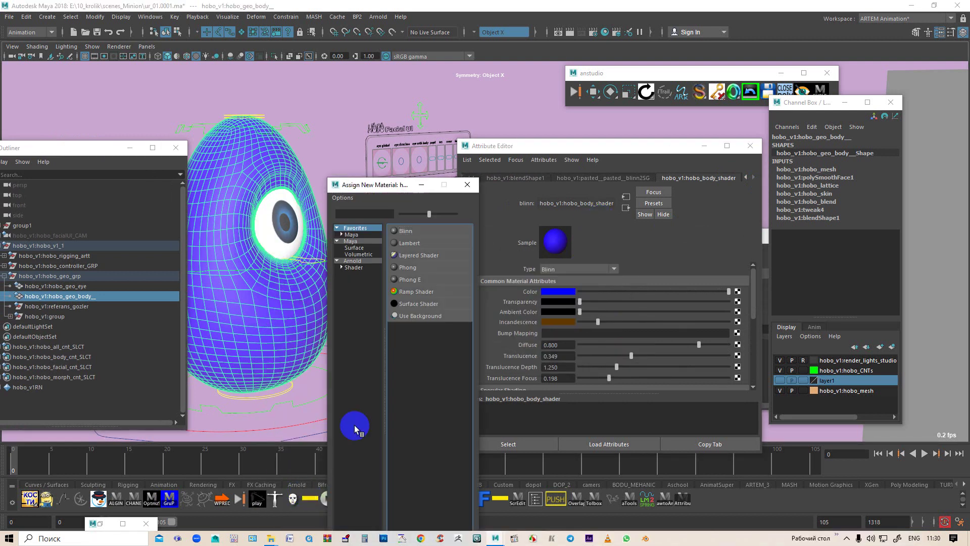
{"action": "left_click", "coordinate": [420, 232]}
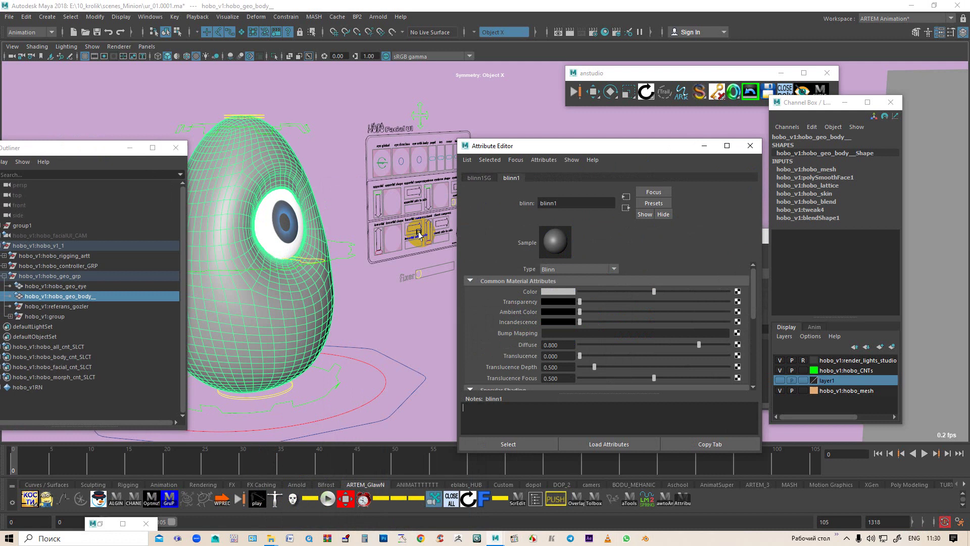
Step: Colour blinn1 golden orange (H 35.16, S 1.0, V 0.76) and deselect to judge it
{"action": "left_click", "coordinate": [573, 295]}
{"action": "left_click", "coordinate": [546, 266]}
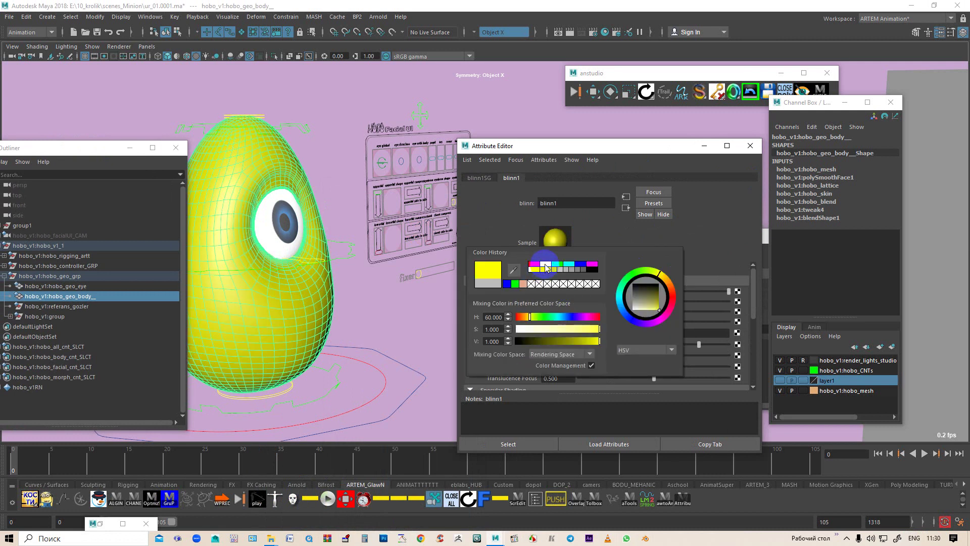
{"action": "mouse_move", "coordinate": [660, 313]}
{"action": "left_mouse_down"}
{"action": "mouse_move", "coordinate": [650, 281]}
{"action": "mouse_move", "coordinate": [663, 309]}
{"action": "left_mouse_up"}
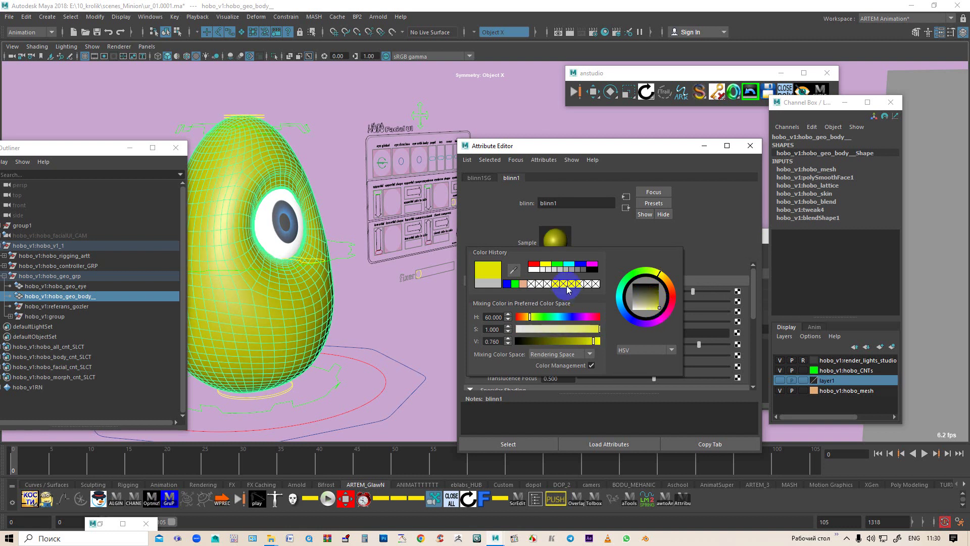
{"action": "left_click_drag", "start_coordinate": [662, 276], "coordinate": [669, 285]}
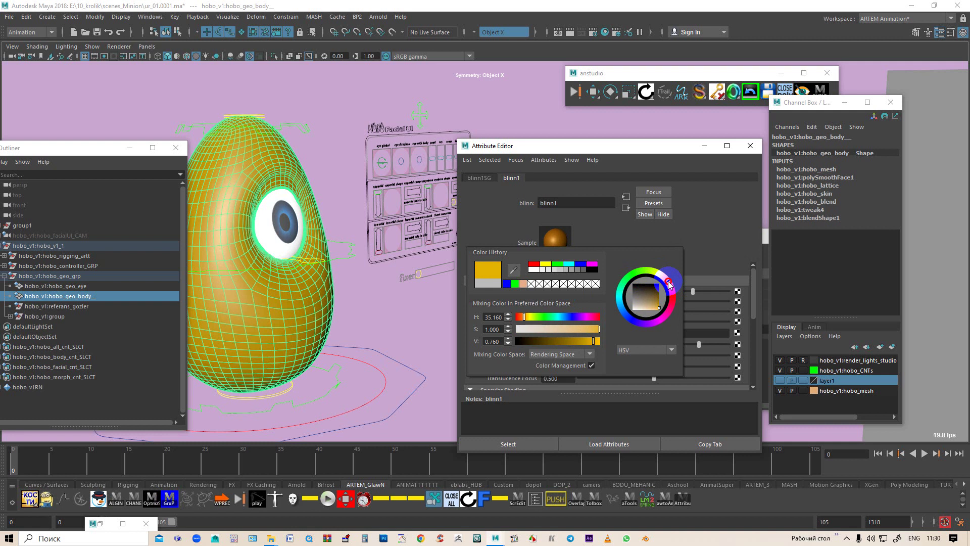
{"action": "left_click", "coordinate": [390, 310]}
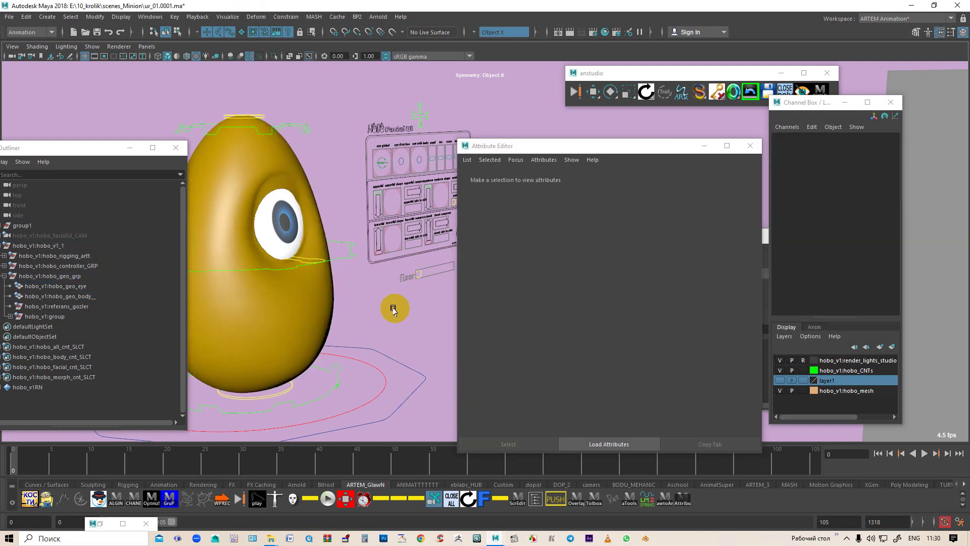
{"action": "left_click", "coordinate": [754, 151]}
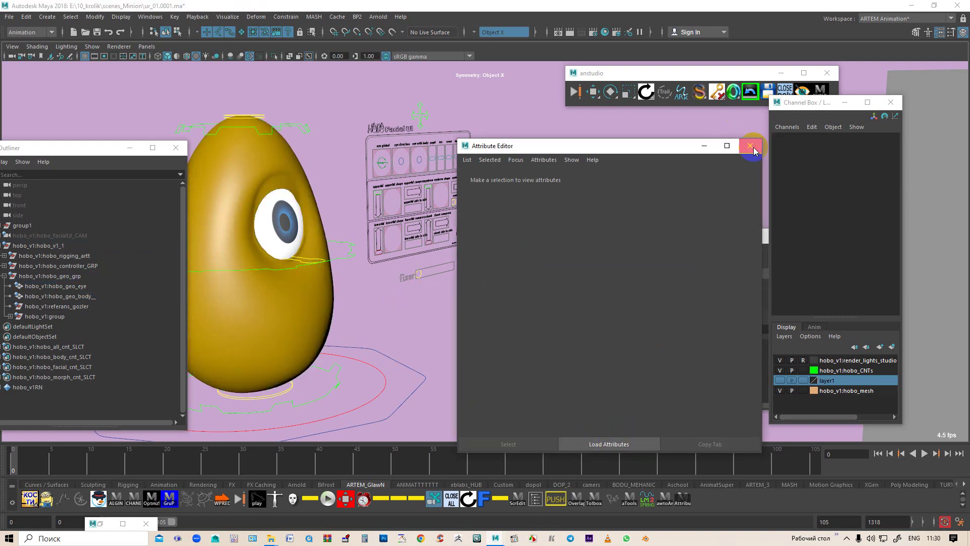
Step: Create a NURBS plane and scale it up to 84.119 as a ground plane
{"action": "scroll", "coordinate": [380, 220], "scroll_direction": "down", "scroll_amount": 3}
{"action": "mouse_move", "coordinate": [343, 261]}
{"action": "left_mouse_down", "text": "alt"}
{"action": "mouse_move", "coordinate": [453, 227]}
{"action": "mouse_move", "coordinate": [386, 229]}
{"action": "mouse_move", "coordinate": [412, 170]}
{"action": "mouse_move", "coordinate": [325, 206]}
{"action": "mouse_move", "coordinate": [400, 210]}
{"action": "mouse_move", "coordinate": [349, 238]}
{"action": "mouse_move", "coordinate": [326, 281]}
{"action": "left_mouse_up", "text": "alt"}
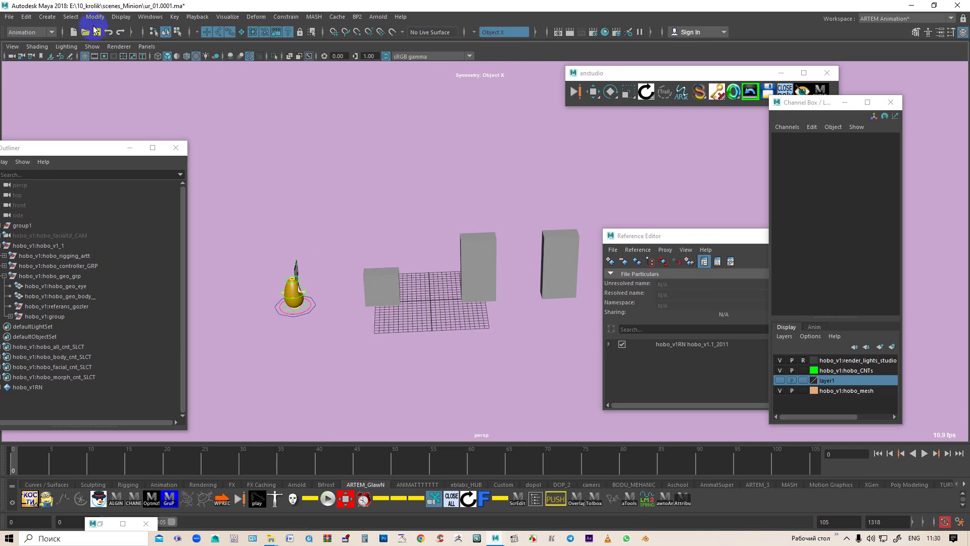
{"action": "left_click_drag", "start_coordinate": [350, 317], "coordinate": [340, 284], "text": "alt"}
{"action": "mouse_move", "coordinate": [340, 284]}
{"action": "left_mouse_down", "text": "alt"}
{"action": "mouse_move", "coordinate": [368, 304]}
{"action": "mouse_move", "coordinate": [317, 348]}
{"action": "left_mouse_up", "text": "alt"}
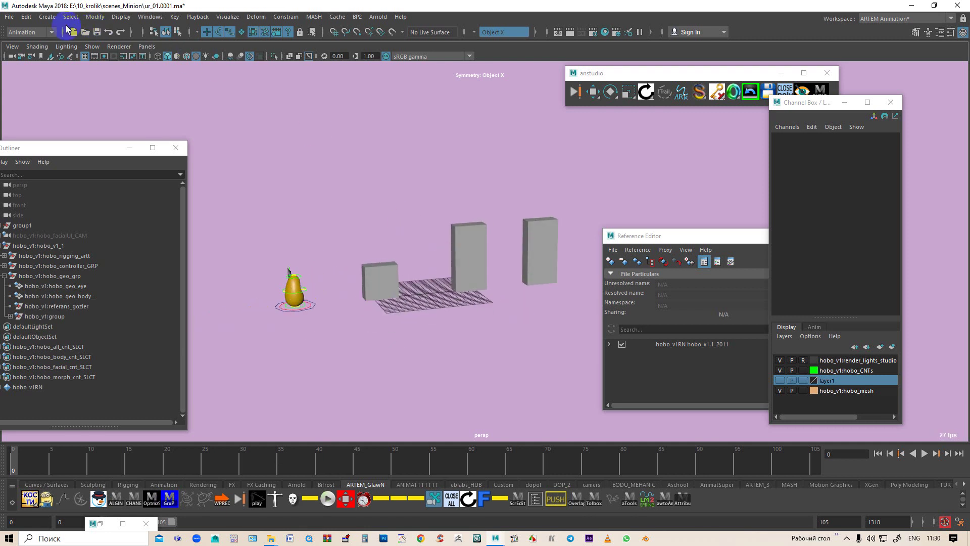
{"action": "left_click", "coordinate": [44, 20]}
{"action": "mouse_move", "coordinate": [76, 42]}
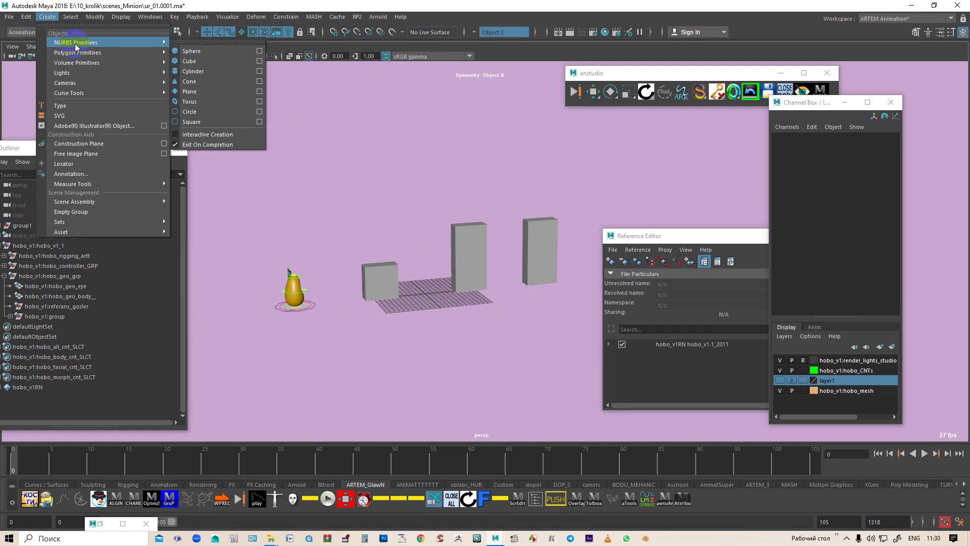
{"action": "left_click", "coordinate": [206, 94]}
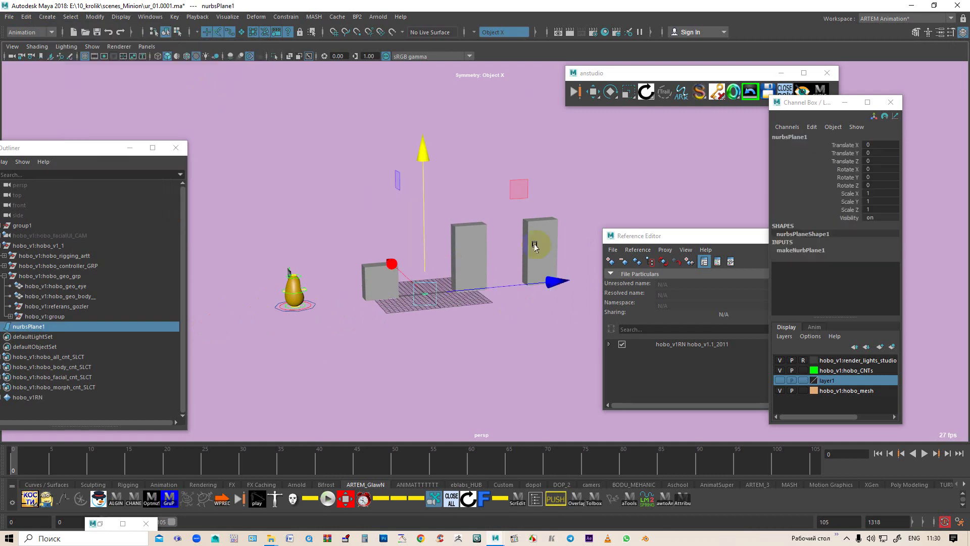
{"action": "left_click", "coordinate": [626, 93]}
{"action": "mouse_move", "coordinate": [427, 293]}
{"action": "left_mouse_down"}
{"action": "mouse_move", "coordinate": [678, 145]}
{"action": "mouse_move", "coordinate": [641, 175]}
{"action": "mouse_move", "coordinate": [489, 236]}
{"action": "left_mouse_up"}
Step: Move the ground plane 3.675 along Z
{"action": "mouse_move", "coordinate": [439, 243]}
{"action": "left_mouse_down", "text": "alt"}
{"action": "mouse_move", "coordinate": [408, 210]}
{"action": "mouse_move", "coordinate": [485, 204]}
{"action": "mouse_move", "coordinate": [654, 264]}
{"action": "mouse_move", "coordinate": [369, 228]}
{"action": "mouse_move", "coordinate": [367, 213]}
{"action": "mouse_move", "coordinate": [435, 210]}
{"action": "mouse_move", "coordinate": [402, 191]}
{"action": "mouse_move", "coordinate": [313, 177]}
{"action": "mouse_move", "coordinate": [420, 229]}
{"action": "left_mouse_up", "text": "alt"}
{"action": "scroll", "coordinate": [420, 229], "scroll_direction": "down", "scroll_amount": 5}
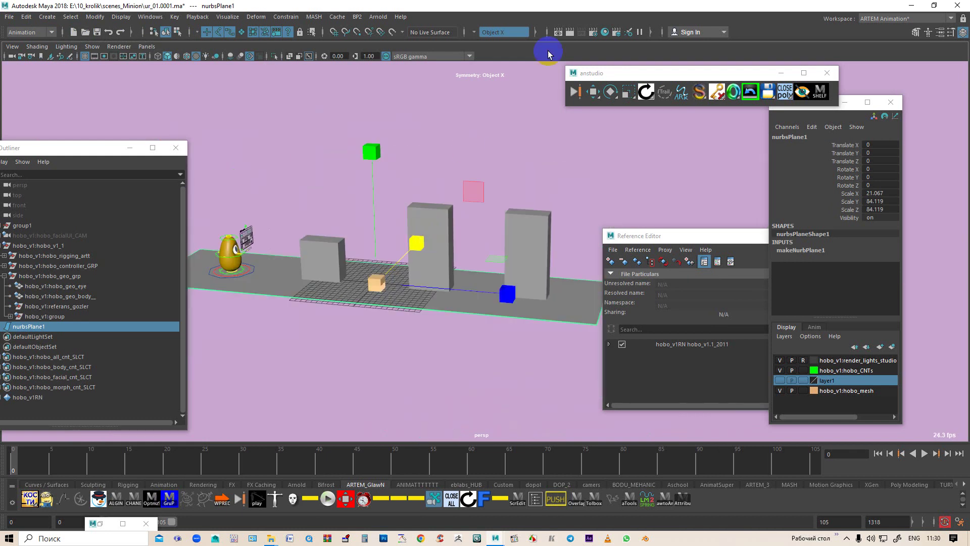
{"action": "key", "text": "w"}
{"action": "left_click_drag", "start_coordinate": [487, 293], "coordinate": [493, 295]}
{"action": "mouse_move", "coordinate": [495, 193]}
{"action": "left_mouse_down", "text": "alt"}
{"action": "mouse_move", "coordinate": [487, 110]}
{"action": "mouse_move", "coordinate": [494, 140]}
{"action": "mouse_move", "coordinate": [400, 221]}
{"action": "left_mouse_up", "text": "alt"}
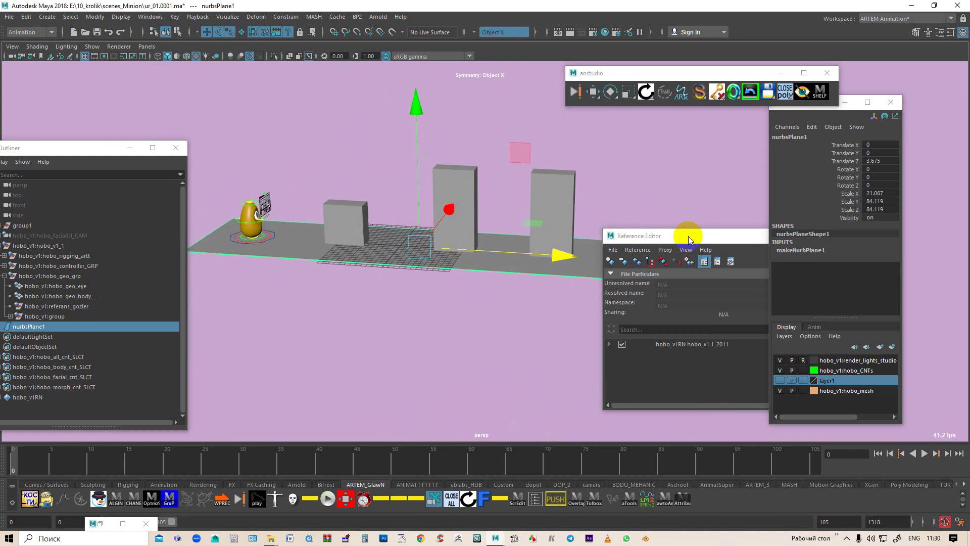
Step: Close the Reference Editor and Outliner, then orbit closer to the character and a box
{"action": "left_click_drag", "start_coordinate": [682, 236], "coordinate": [466, 202]}
{"action": "left_click", "coordinate": [616, 204]}
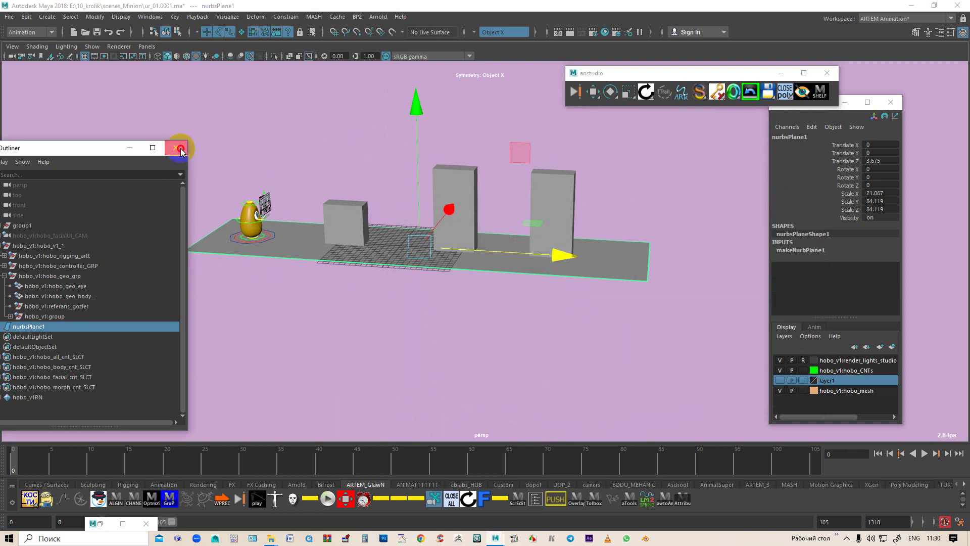
{"action": "left_click", "coordinate": [176, 147]}
{"action": "scroll", "coordinate": [371, 229], "scroll_direction": "up", "scroll_amount": 3}
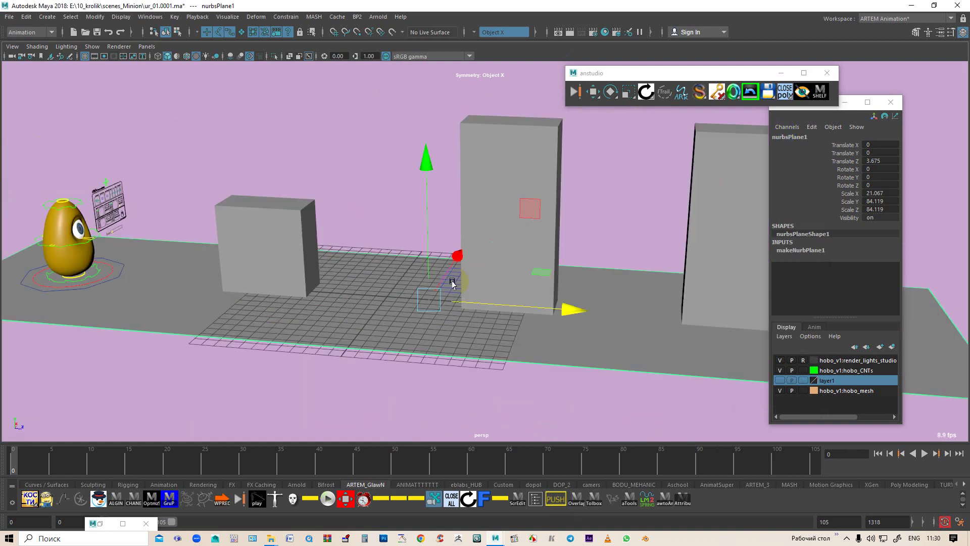
{"action": "left_click_drag", "start_coordinate": [371, 228], "coordinate": [354, 283], "text": "alt"}
{"action": "scroll", "coordinate": [352, 296], "scroll_direction": "up", "scroll_amount": 3}
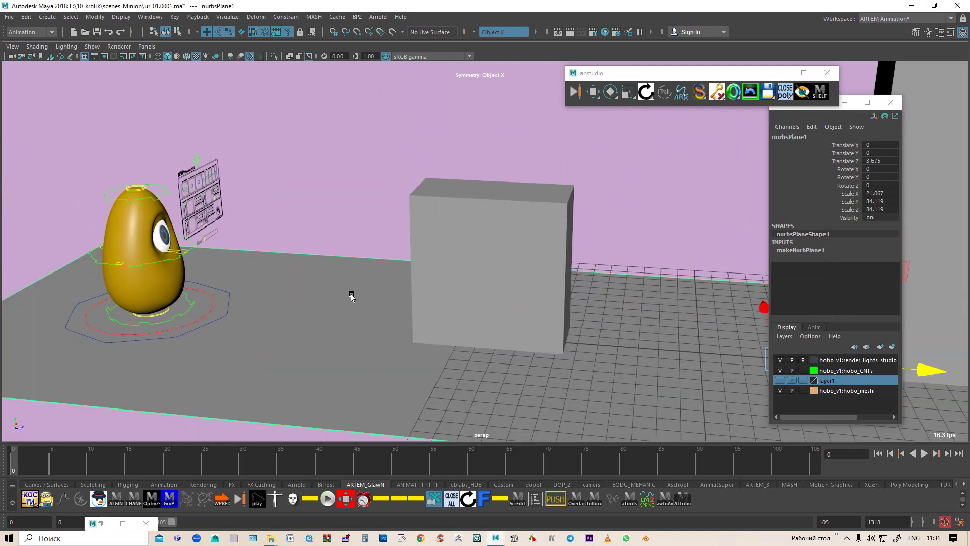
Step: Toggle the hobo_CNTs layer visibility off and on to inspect the controls
{"action": "left_click", "coordinate": [781, 361]}
{"action": "left_click", "coordinate": [781, 371]}
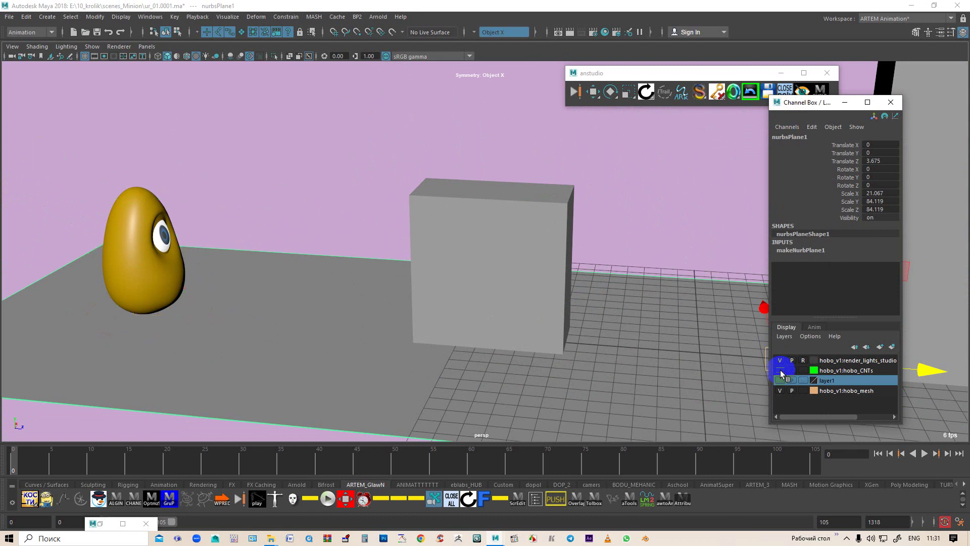
{"action": "left_click", "coordinate": [781, 372]}
{"action": "mouse_move", "coordinate": [310, 253]}
{"action": "left_mouse_down", "text": "alt"}
{"action": "mouse_move", "coordinate": [642, 176]}
{"action": "mouse_move", "coordinate": [514, 283]}
{"action": "mouse_move", "coordinate": [497, 147]}
{"action": "mouse_move", "coordinate": [547, 206]}
{"action": "left_mouse_up", "text": "alt"}
{"action": "left_click", "coordinate": [781, 370]}
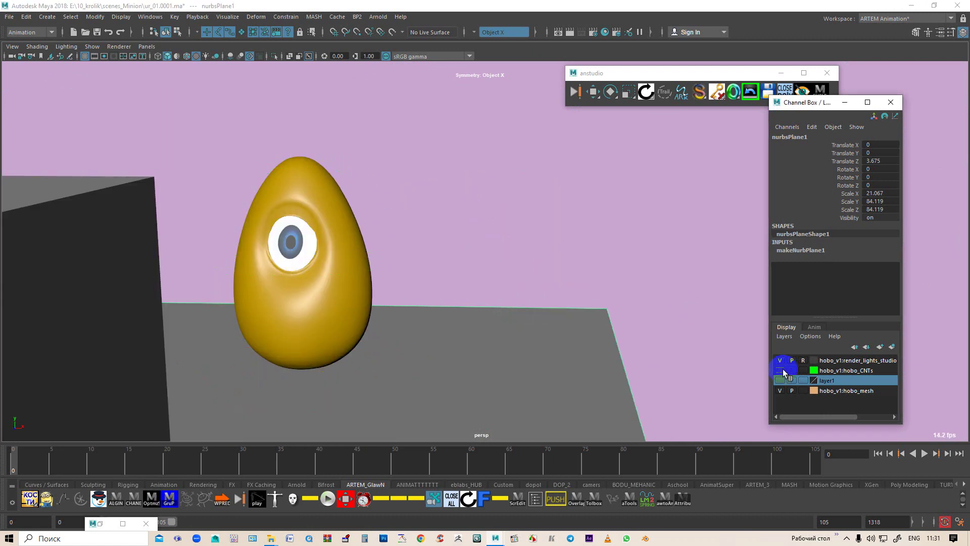
{"action": "left_click", "coordinate": [781, 371]}
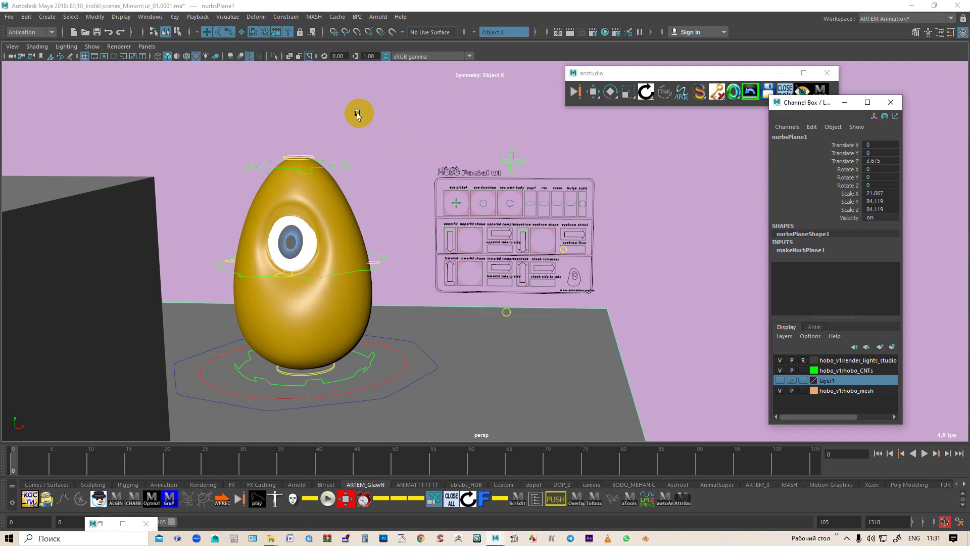
Step: Try marquee-selecting the controls in the facial UI panel
{"action": "mouse_move", "coordinate": [395, 134]}
{"action": "left_mouse_down"}
{"action": "mouse_move", "coordinate": [680, 282]}
{"action": "mouse_move", "coordinate": [558, 319]}
{"action": "mouse_move", "coordinate": [513, 277]}
{"action": "left_mouse_up"}
{"action": "left_click_drag", "start_coordinate": [426, 147], "coordinate": [661, 333]}
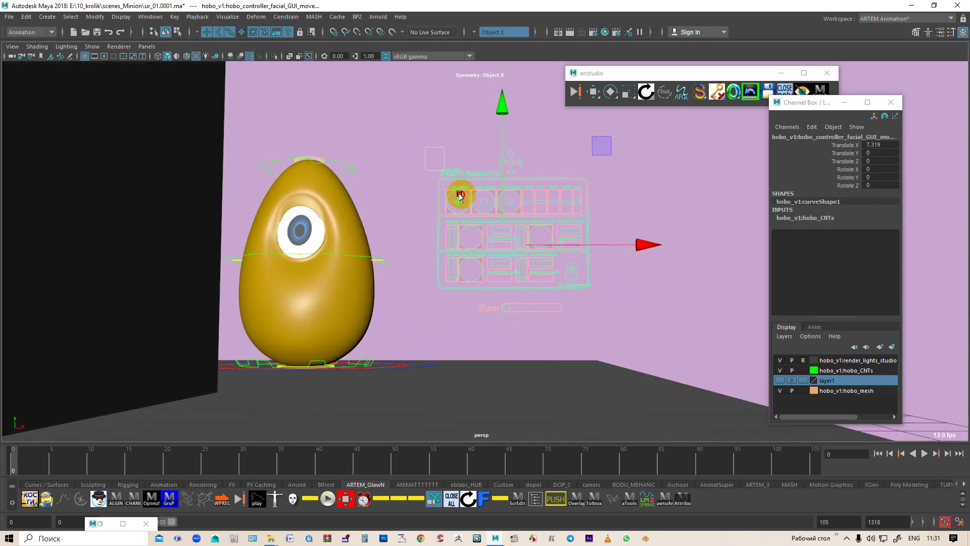
{"action": "left_click", "coordinate": [658, 333]}
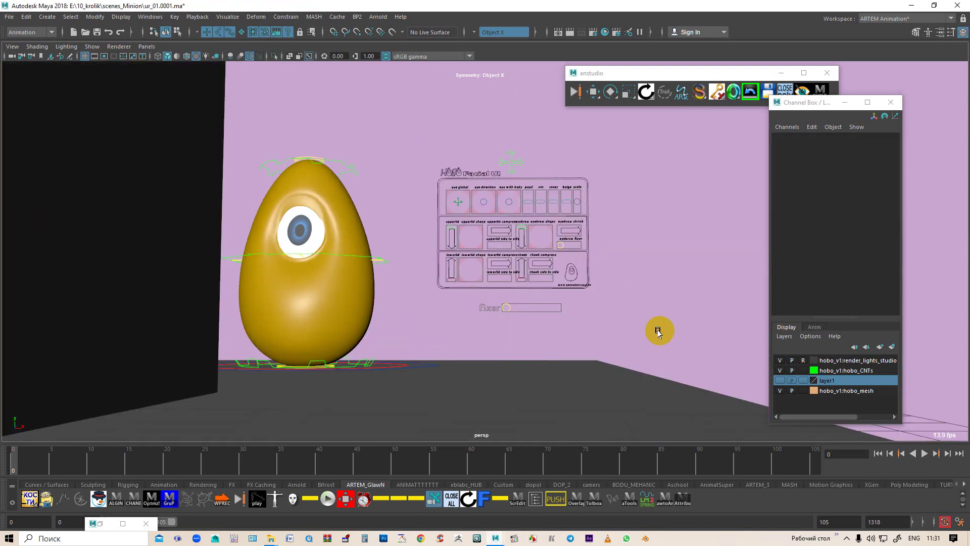
{"action": "scroll", "coordinate": [658, 331], "scroll_direction": "up", "scroll_amount": 2}
Step: Slide the fixer control, then put all facial UI controls on a new layer, layer2
{"action": "left_click", "coordinate": [513, 334]}
{"action": "mouse_move", "coordinate": [520, 333]}
{"action": "middle_mouse_down"}
{"action": "mouse_move", "coordinate": [648, 331]}
{"action": "mouse_move", "coordinate": [487, 315]}
{"action": "middle_mouse_up"}
{"action": "scroll", "coordinate": [480, 306], "scroll_direction": "up", "scroll_amount": 2}
{"action": "scroll", "coordinate": [481, 306], "scroll_direction": "down", "scroll_amount": 2}
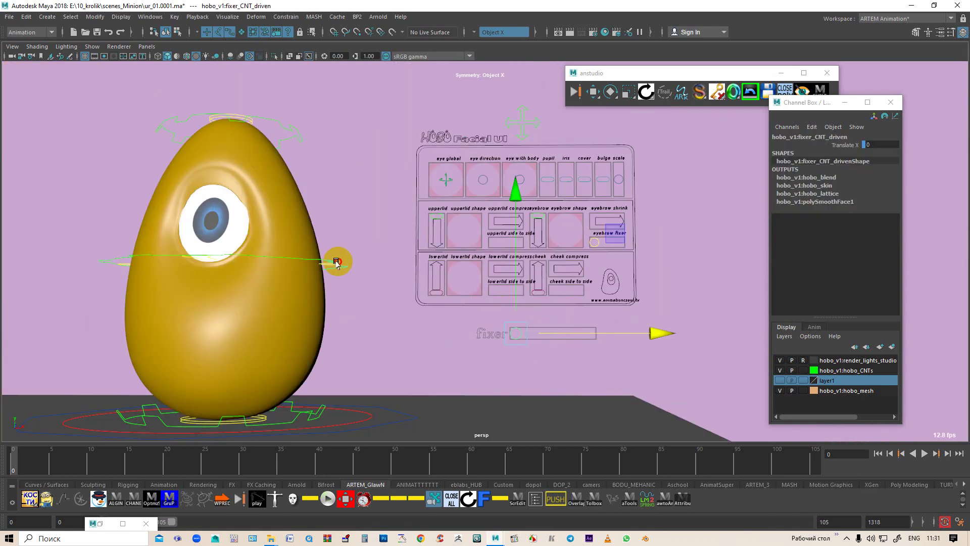
{"action": "left_click", "coordinate": [335, 263]}
{"action": "mouse_move", "coordinate": [398, 99]}
{"action": "left_mouse_down"}
{"action": "mouse_move", "coordinate": [630, 294]}
{"action": "mouse_move", "coordinate": [678, 355]}
{"action": "left_mouse_up"}
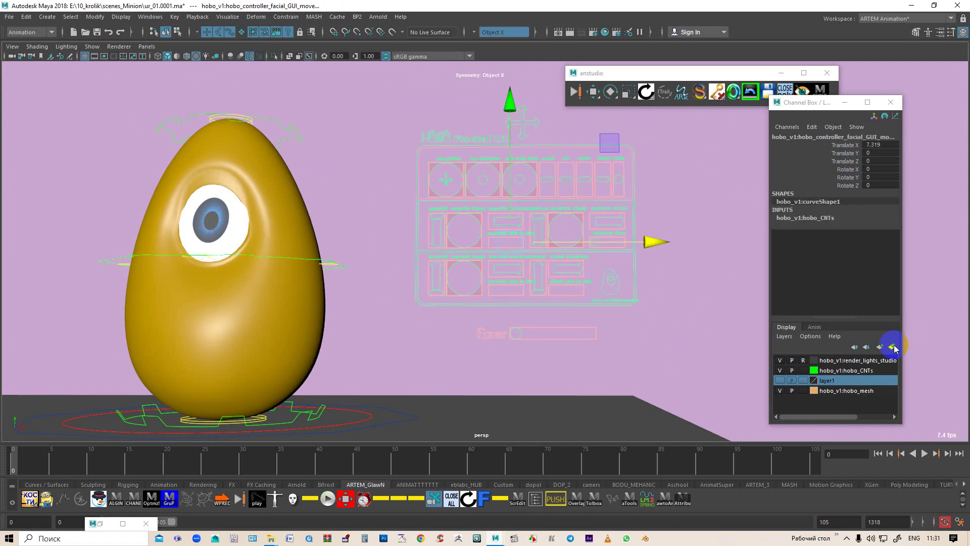
{"action": "left_click", "coordinate": [878, 347]}
Step: Rename the new layer to face, colour it yellow, add the controller, and hide it
{"action": "double_click", "coordinate": [829, 371]}
{"action": "type", "text": "face"}
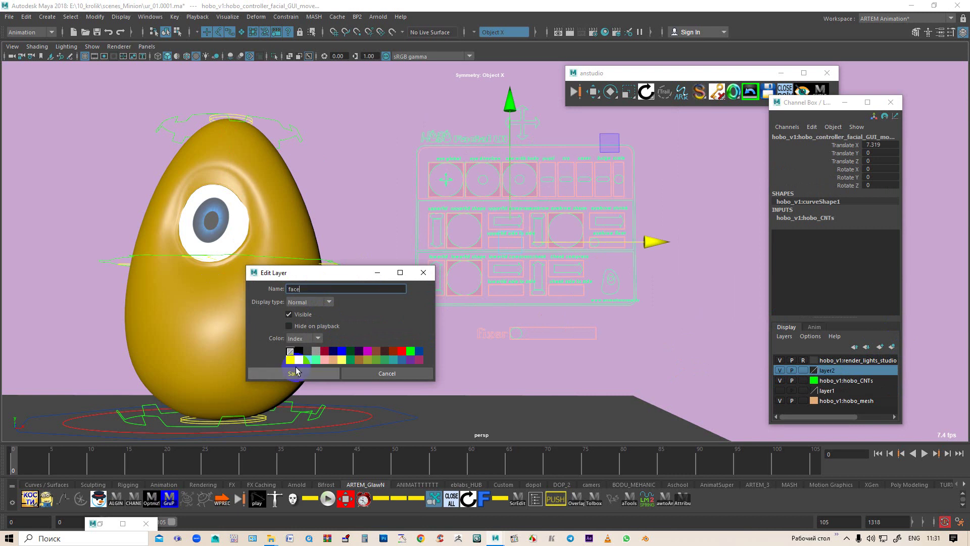
{"action": "left_click", "coordinate": [299, 359]}
{"action": "left_click", "coordinate": [306, 374]}
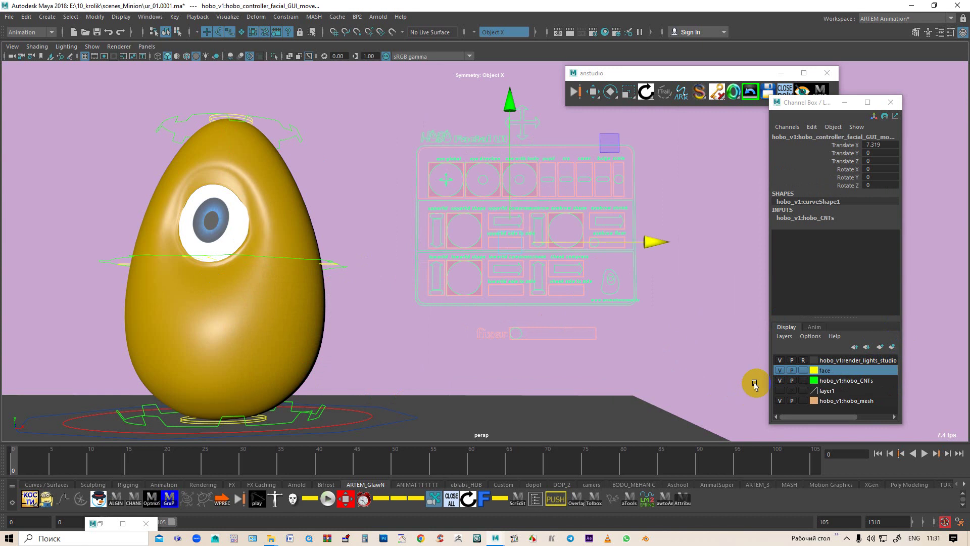
{"action": "right_click", "coordinate": [833, 373]}
{"action": "left_click", "coordinate": [858, 392]}
{"action": "left_click", "coordinate": [780, 370]}
Step: Reframe the whole scene and bring up File > Save Scene As
{"action": "key", "text": "f"}
{"action": "mouse_move", "coordinate": [330, 302]}
{"action": "left_mouse_down", "text": "alt"}
{"action": "mouse_move", "coordinate": [294, 323]}
{"action": "mouse_move", "coordinate": [368, 297]}
{"action": "mouse_move", "coordinate": [342, 301]}
{"action": "left_mouse_up", "text": "alt"}
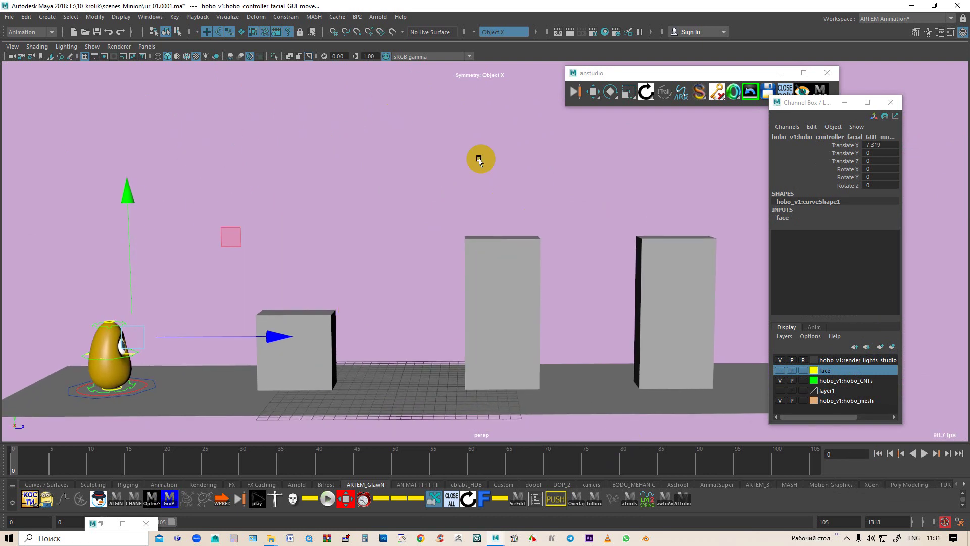
{"action": "left_click_drag", "start_coordinate": [728, 77], "coordinate": [517, 92]}
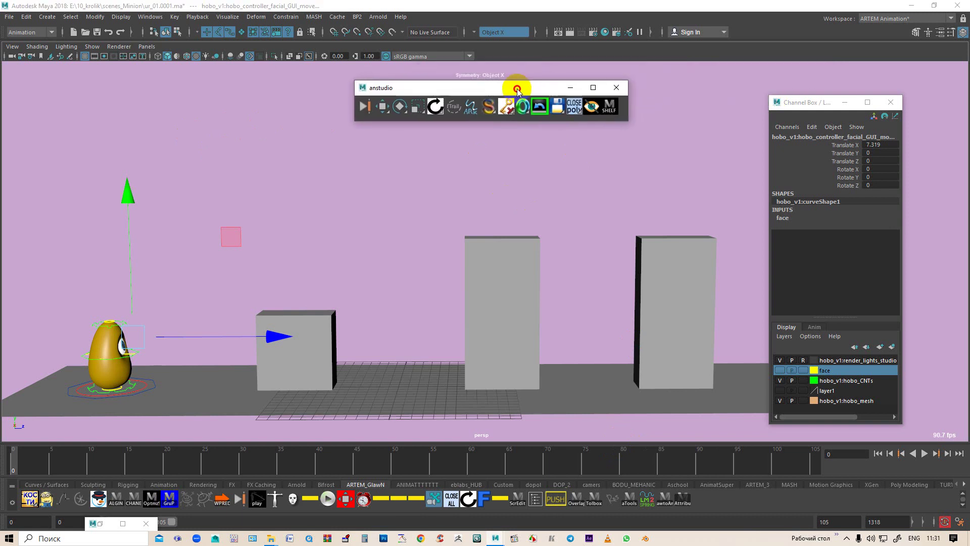
{"action": "left_click", "coordinate": [9, 17]}
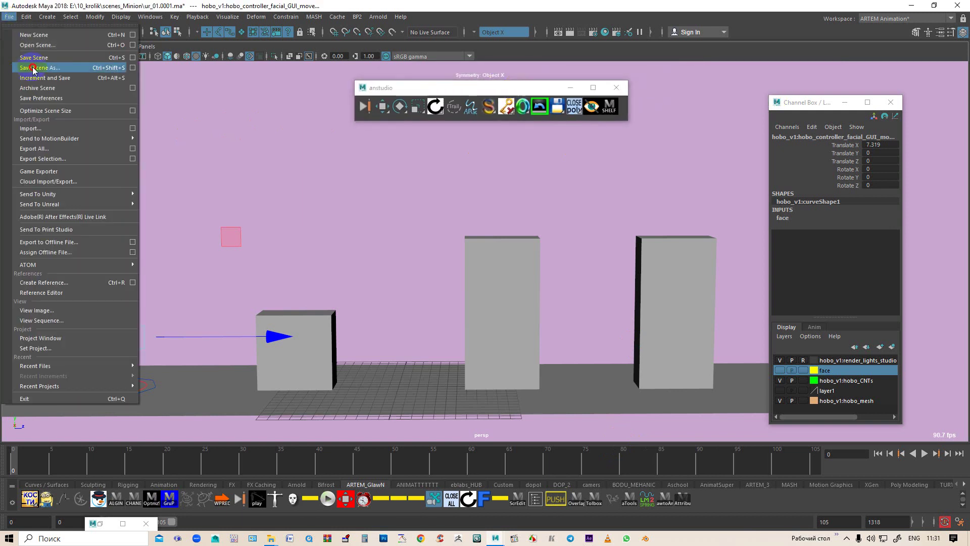
{"action": "left_click", "coordinate": [33, 64]}
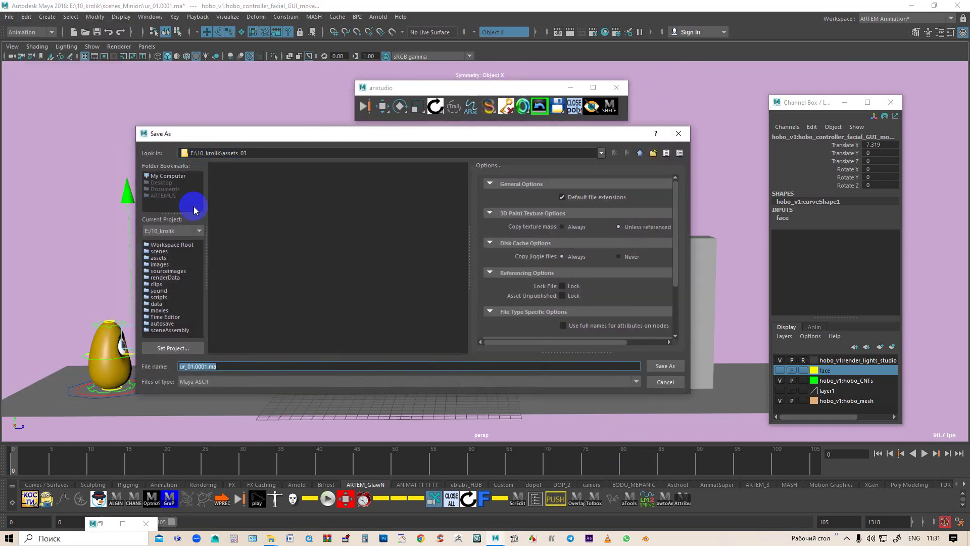
Step: Save the scene as ur_02.ma in the assets_03 folder, then scrub to about frame 97
{"action": "left_click", "coordinate": [182, 246]}
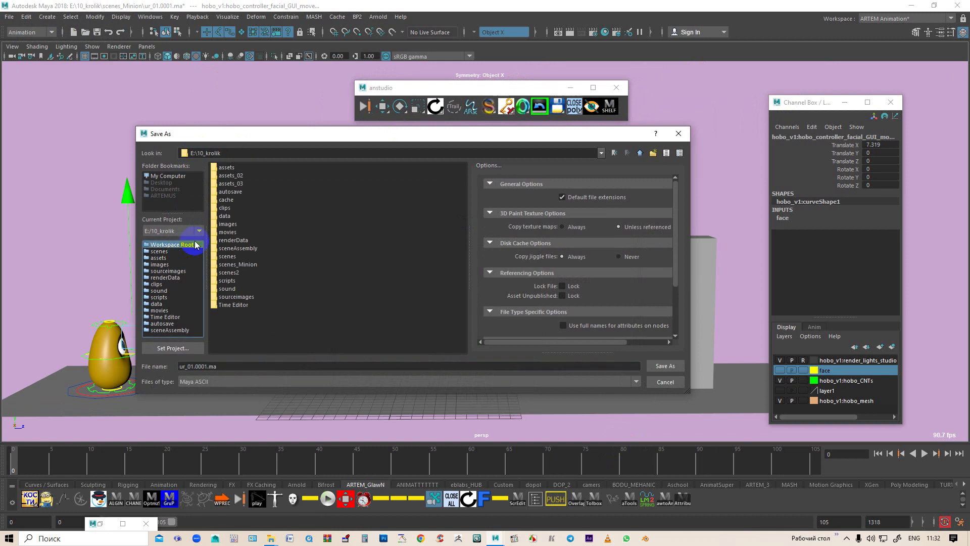
{"action": "double_click", "coordinate": [241, 185]}
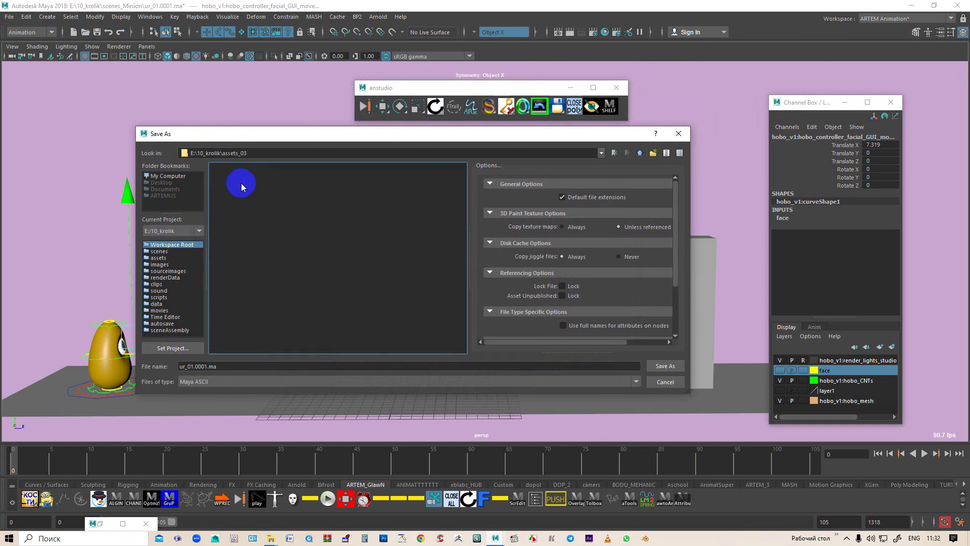
{"action": "left_click_drag", "start_coordinate": [231, 366], "coordinate": [206, 363]}
{"action": "type", "text": "ur_02"}
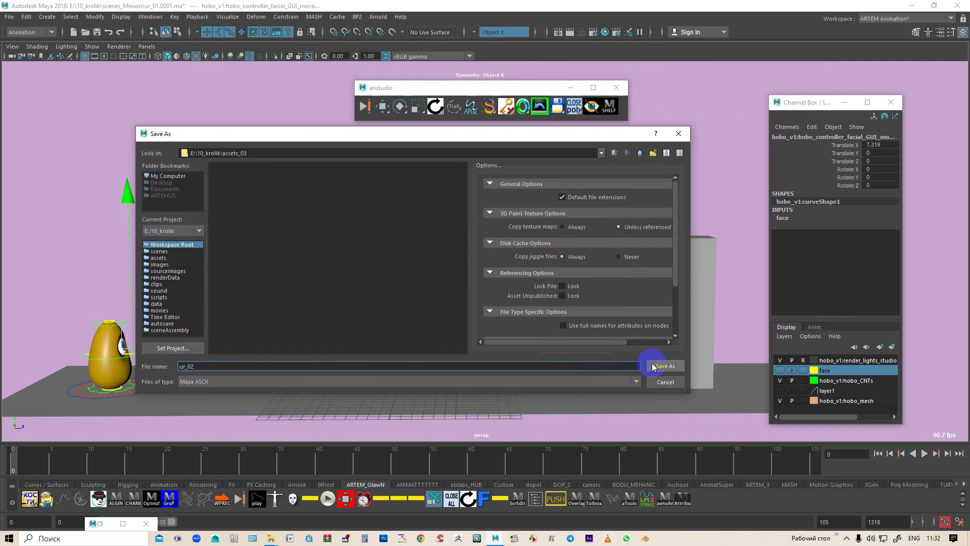
{"action": "left_click", "coordinate": [666, 370]}
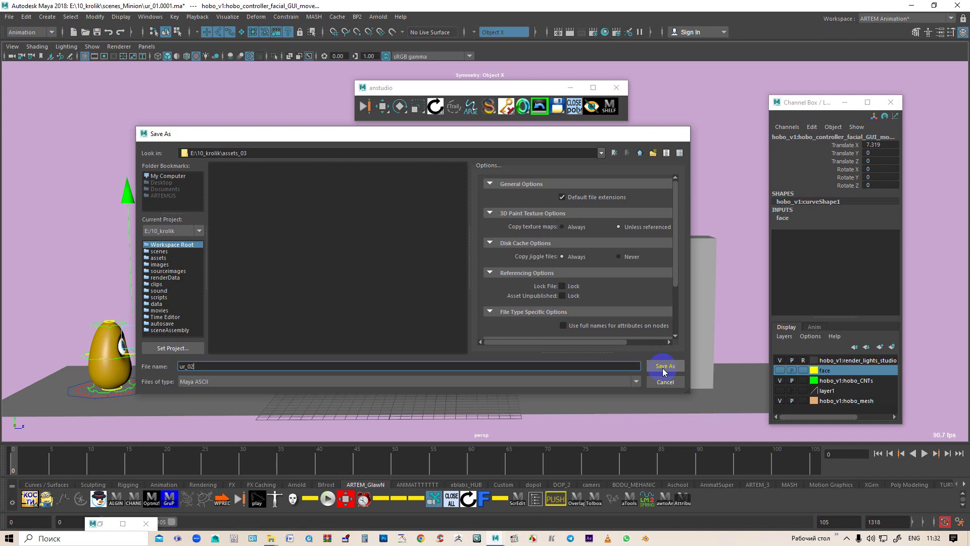
{"action": "left_click", "coordinate": [26, 468]}
{"action": "mouse_move", "coordinate": [26, 469]}
{"action": "left_mouse_down"}
{"action": "mouse_move", "coordinate": [756, 461]}
{"action": "mouse_move", "coordinate": [152, 461]}
{"action": "left_mouse_up"}
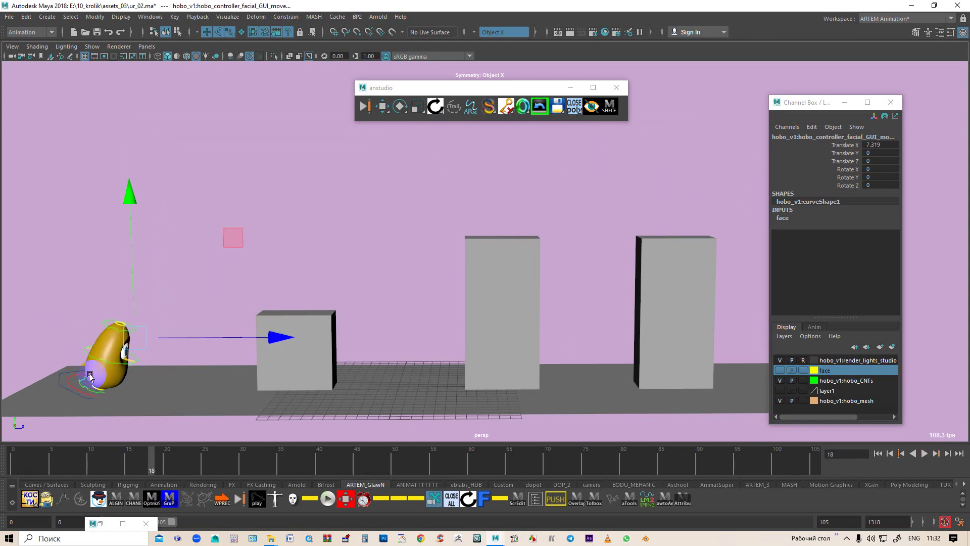
Step: Return to the start, select hobo_global_CNT, and scrub through the first frames
{"action": "mouse_move", "coordinate": [354, 260]}
{"action": "left_mouse_down", "text": "alt"}
{"action": "mouse_move", "coordinate": [407, 310]}
{"action": "mouse_move", "coordinate": [303, 316]}
{"action": "left_mouse_up", "text": "alt"}
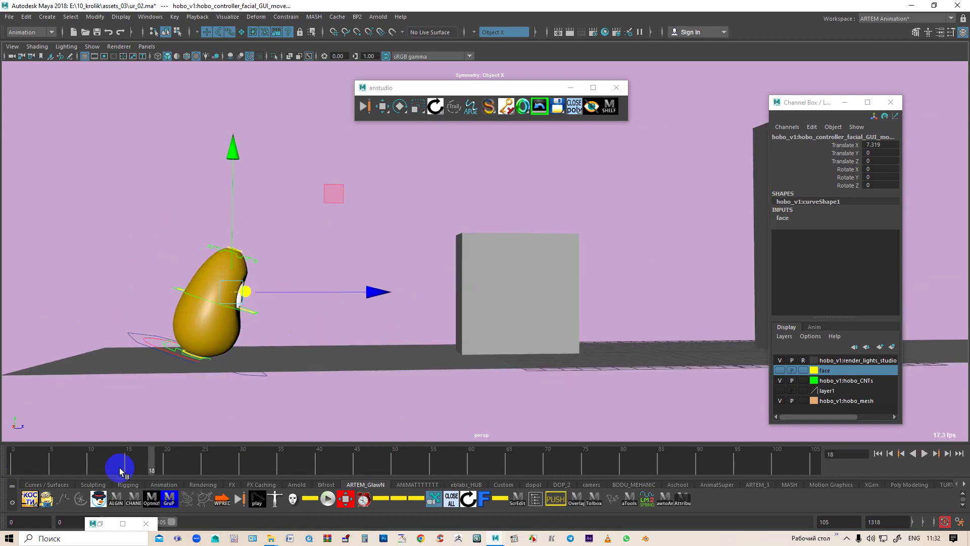
{"action": "left_click_drag", "start_coordinate": [152, 458], "coordinate": [14, 457]}
{"action": "mouse_move", "coordinate": [119, 396]}
{"action": "right_mouse_down", "text": "alt"}
{"action": "mouse_move", "coordinate": [172, 404]}
{"action": "mouse_move", "coordinate": [152, 433]}
{"action": "right_mouse_up", "text": "alt"}
{"action": "left_click", "coordinate": [154, 427]}
{"action": "mouse_move", "coordinate": [17, 459]}
{"action": "left_mouse_down"}
{"action": "mouse_move", "coordinate": [650, 494]}
{"action": "mouse_move", "coordinate": [219, 475]}
{"action": "mouse_move", "coordinate": [59, 449]}
{"action": "mouse_move", "coordinate": [6, 457]}
{"action": "mouse_move", "coordinate": [65, 458]}
{"action": "mouse_move", "coordinate": [10, 468]}
{"action": "mouse_move", "coordinate": [62, 464]}
{"action": "mouse_move", "coordinate": [347, 515]}
{"action": "mouse_move", "coordinate": [304, 525]}
{"action": "left_mouse_up"}
{"action": "right_click_drag", "start_coordinate": [178, 364], "coordinate": [261, 339], "text": "alt"}
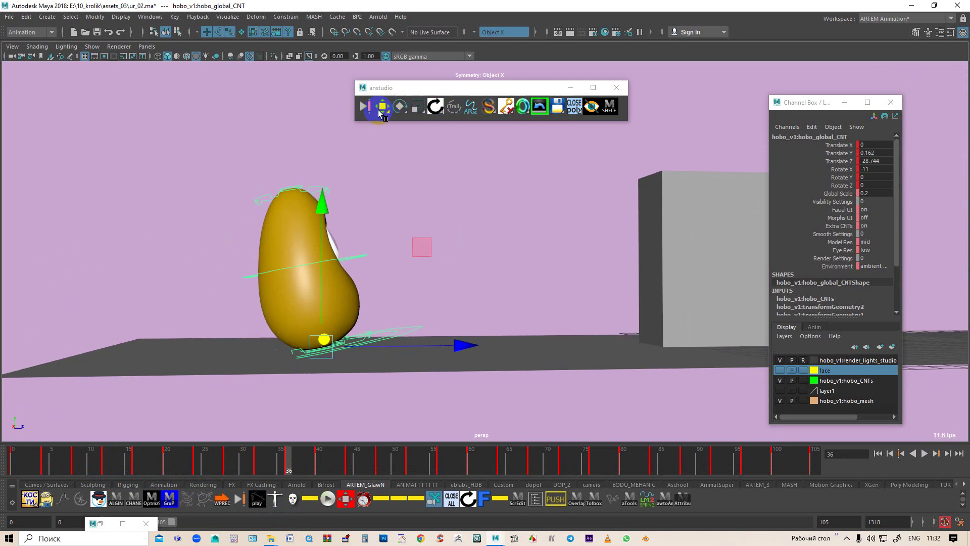
Step: Inspect the global control's curves in the Graph Editor with all keys framed and selected
{"action": "right_click", "coordinate": [380, 111]}
{"action": "left_click", "coordinate": [415, 213]}
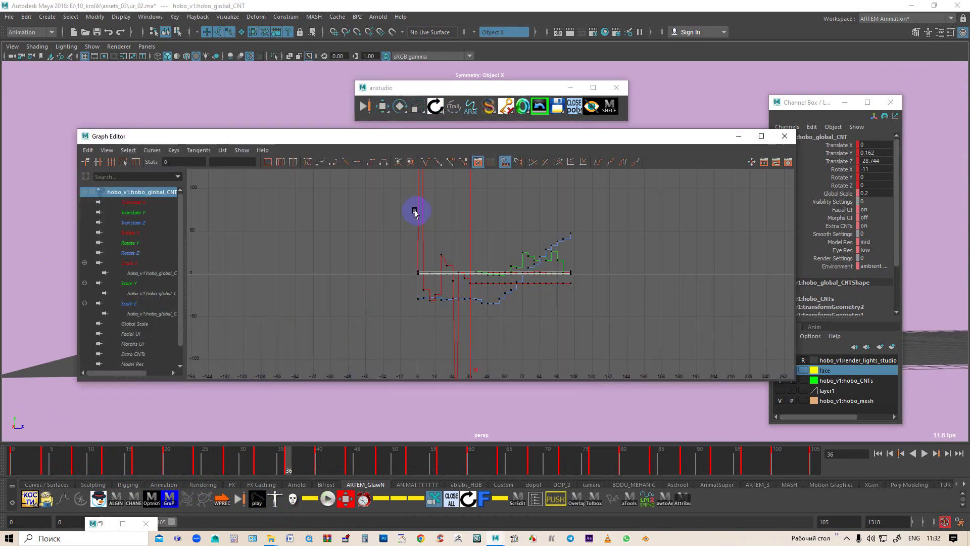
{"action": "key", "text": "a"}
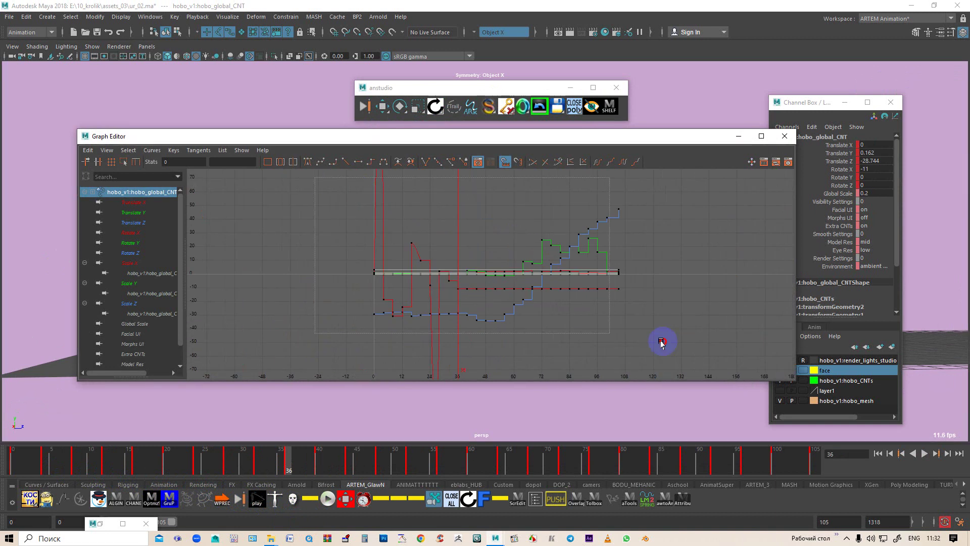
{"action": "left_click_drag", "start_coordinate": [660, 339], "coordinate": [542, 263]}
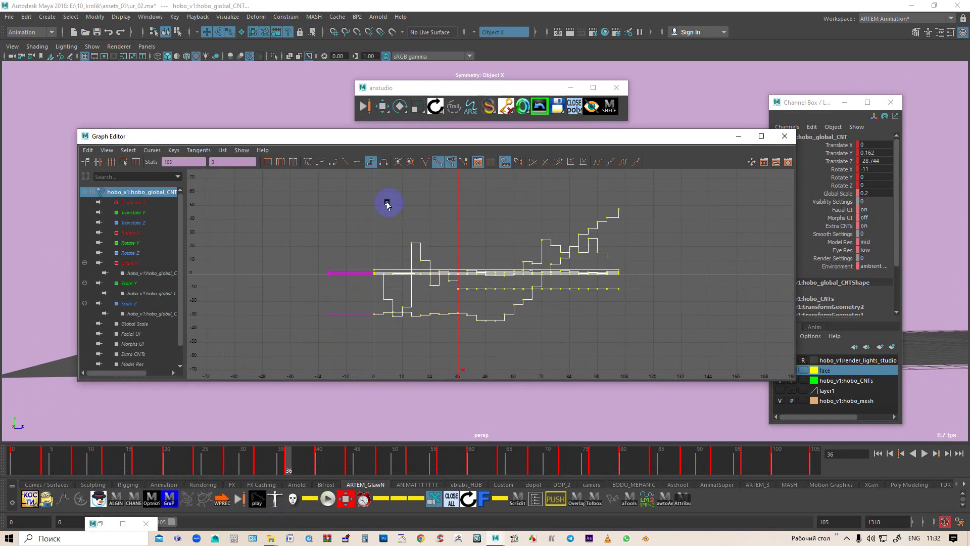
{"action": "left_click", "coordinate": [784, 135]}
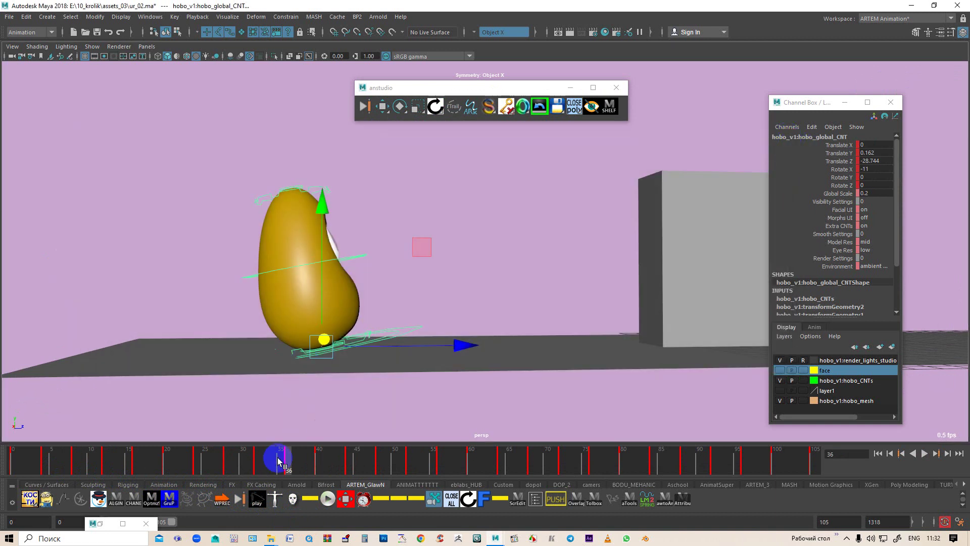
Step: Play and stop the animation, then open JB Key Coloring from the ANIMATTTTTTT shelf
{"action": "key", "text": "alt+v"}
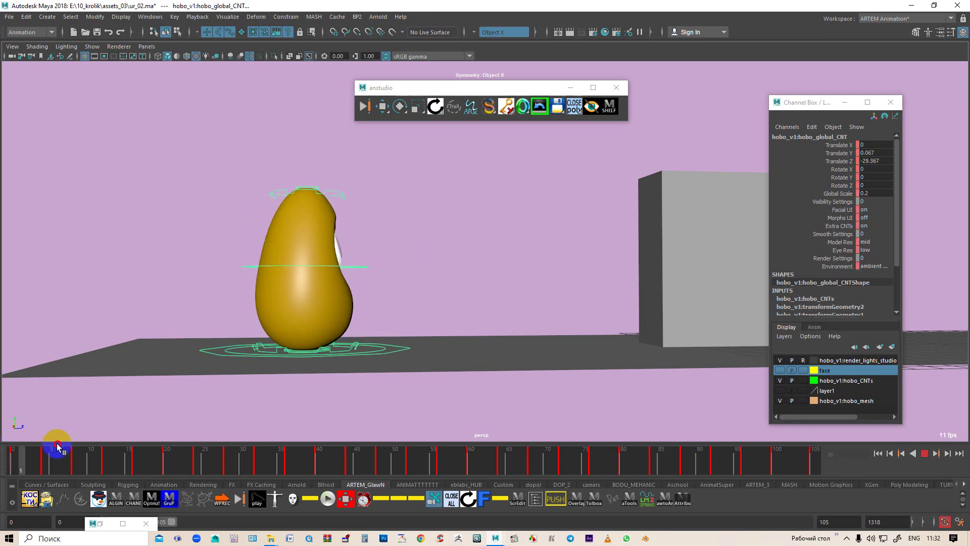
{"action": "key", "text": "alt+v"}
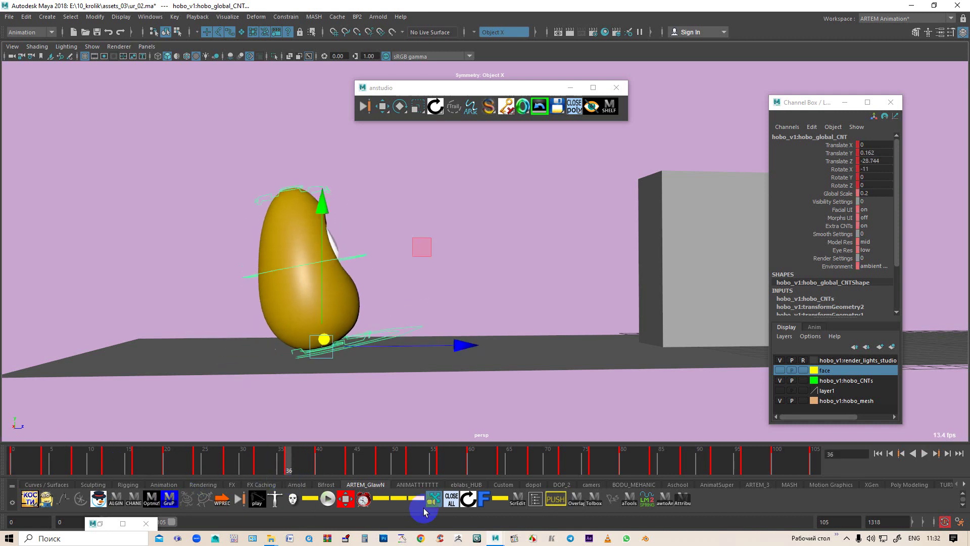
{"action": "left_click", "coordinate": [414, 488]}
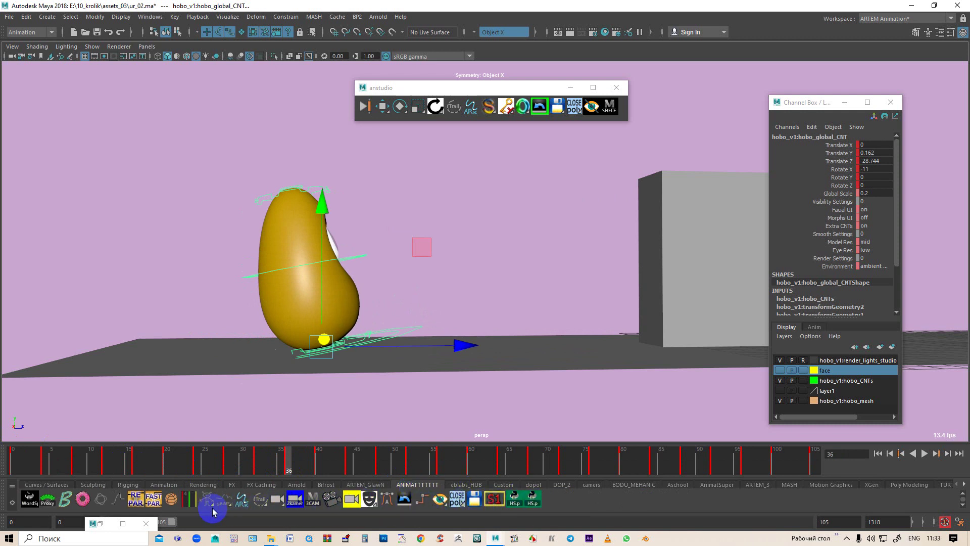
{"action": "left_click", "coordinate": [187, 498]}
{"action": "left_click_drag", "start_coordinate": [773, 407], "coordinate": [561, 414]}
Step: Load the key-colouring presets, mark the current key as a tween, and scrub to frame 9
{"action": "left_click", "coordinate": [432, 424]}
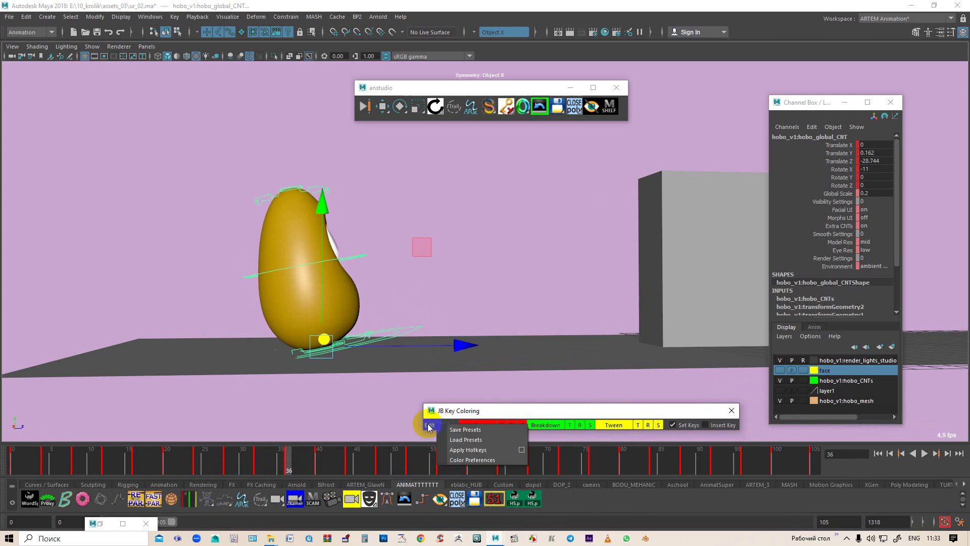
{"action": "left_click", "coordinate": [466, 440]}
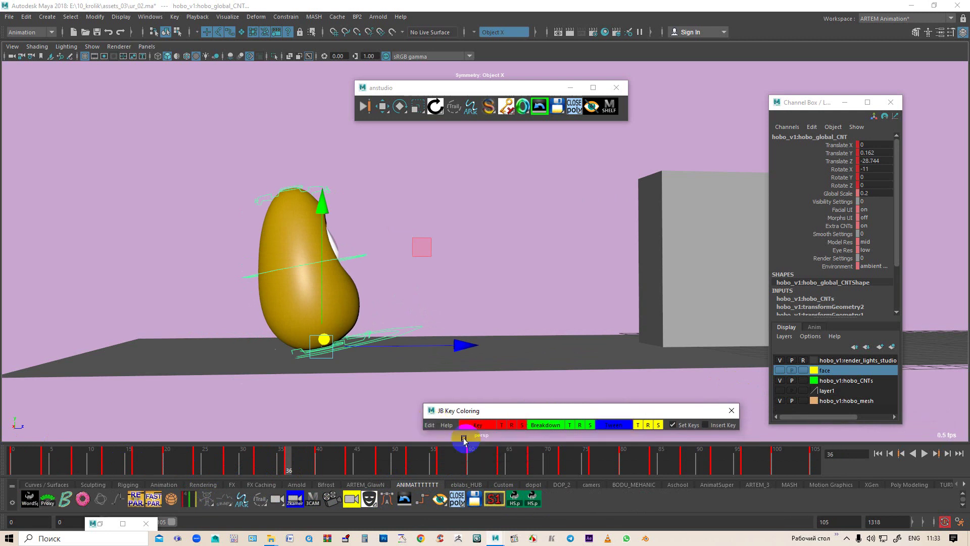
{"action": "left_click_drag", "start_coordinate": [589, 409], "coordinate": [503, 412]}
{"action": "left_click", "coordinate": [530, 431]}
{"action": "left_click_drag", "start_coordinate": [286, 457], "coordinate": [6, 434]}
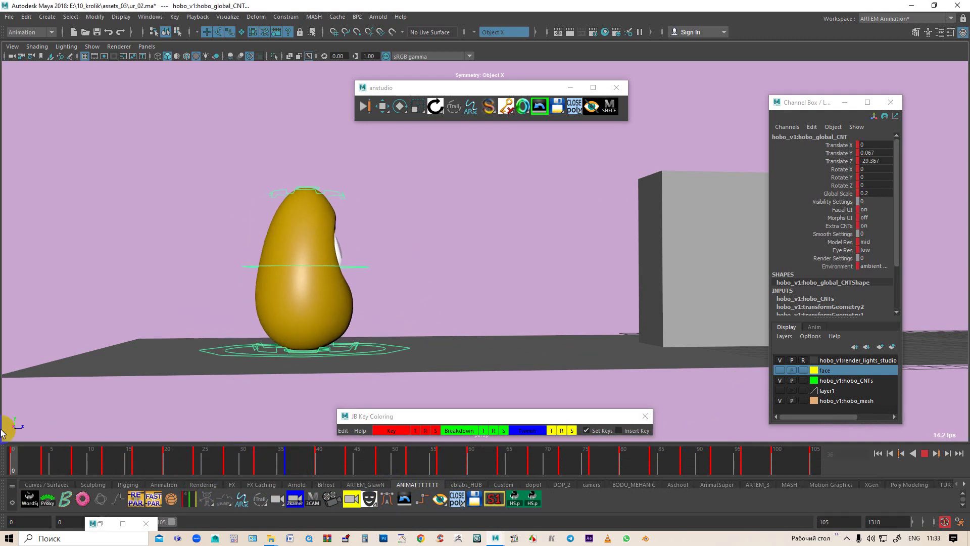
{"action": "left_click", "coordinate": [525, 431]}
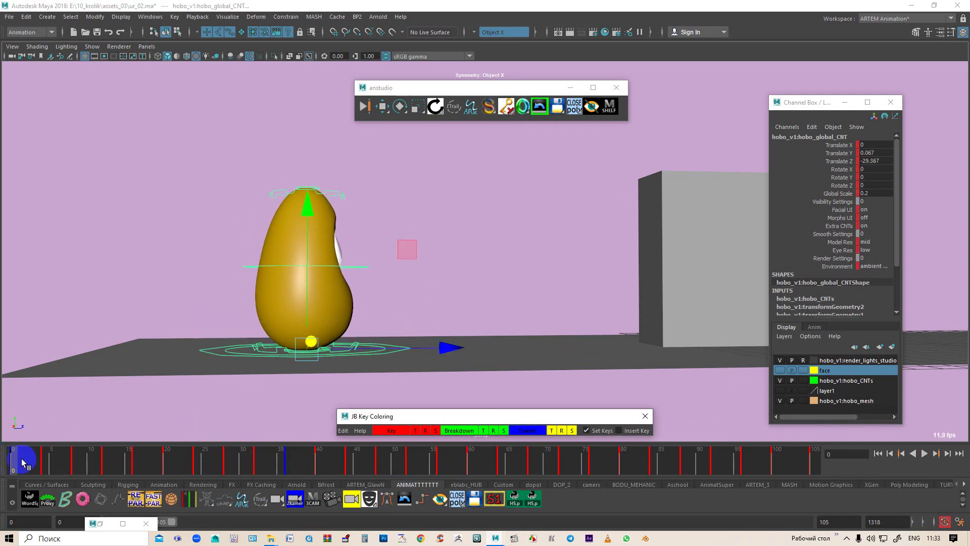
{"action": "mouse_move", "coordinate": [13, 462]}
{"action": "left_mouse_down"}
{"action": "mouse_move", "coordinate": [88, 453]}
{"action": "mouse_move", "coordinate": [13, 455]}
{"action": "mouse_move", "coordinate": [104, 475]}
{"action": "left_mouse_up"}
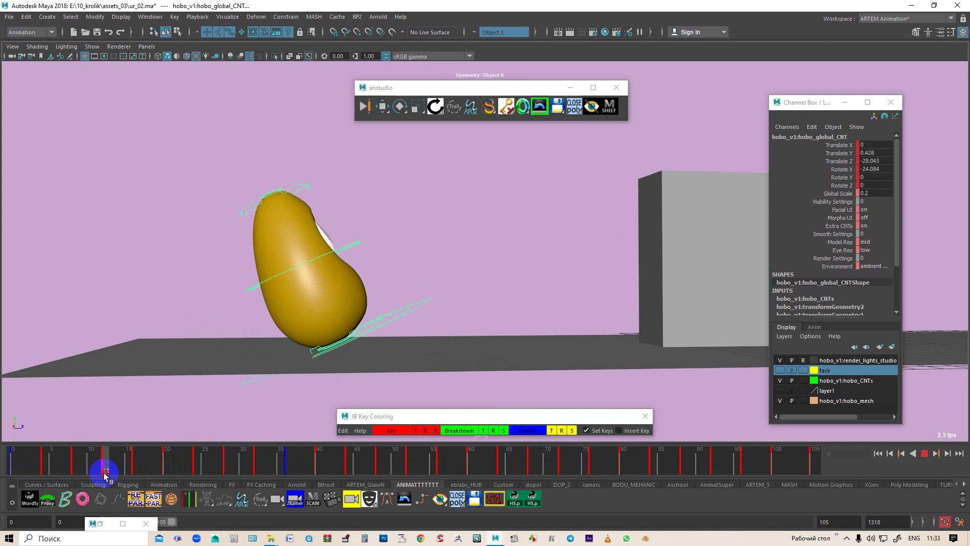
Step: Mark the keys at frames 12 and 20 as blue tween keys
{"action": "left_click", "coordinate": [551, 431]}
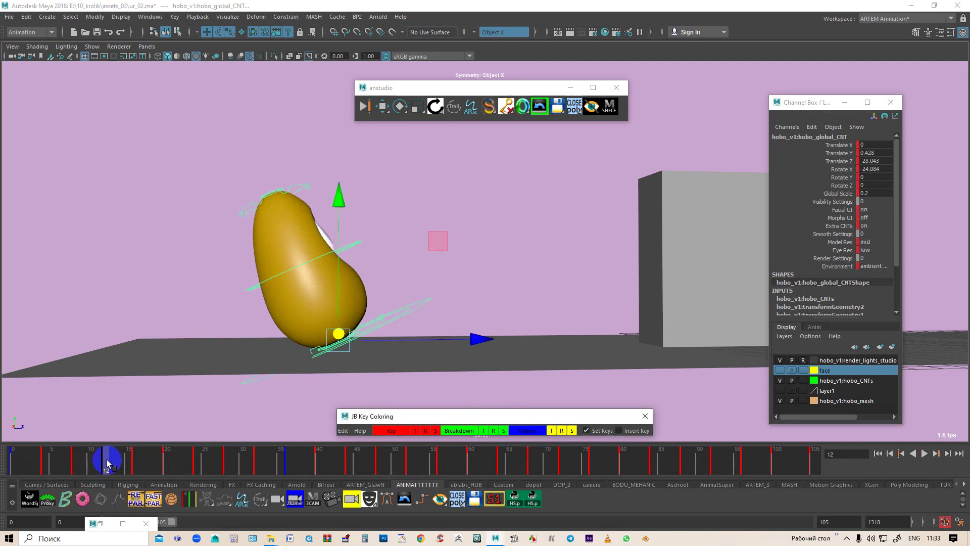
{"action": "left_click", "coordinate": [2, 454]}
{"action": "key", "text": "alt+v"}
{"action": "mouse_move", "coordinate": [3, 455]}
{"action": "left_mouse_down"}
{"action": "mouse_move", "coordinate": [169, 473]}
{"action": "mouse_move", "coordinate": [133, 471]}
{"action": "left_mouse_up"}
{"action": "left_click", "coordinate": [519, 430]}
Step: Delete the hobo's keys in frames 3–10 and check the result at frame 15
{"action": "right_click", "coordinate": [133, 470]}
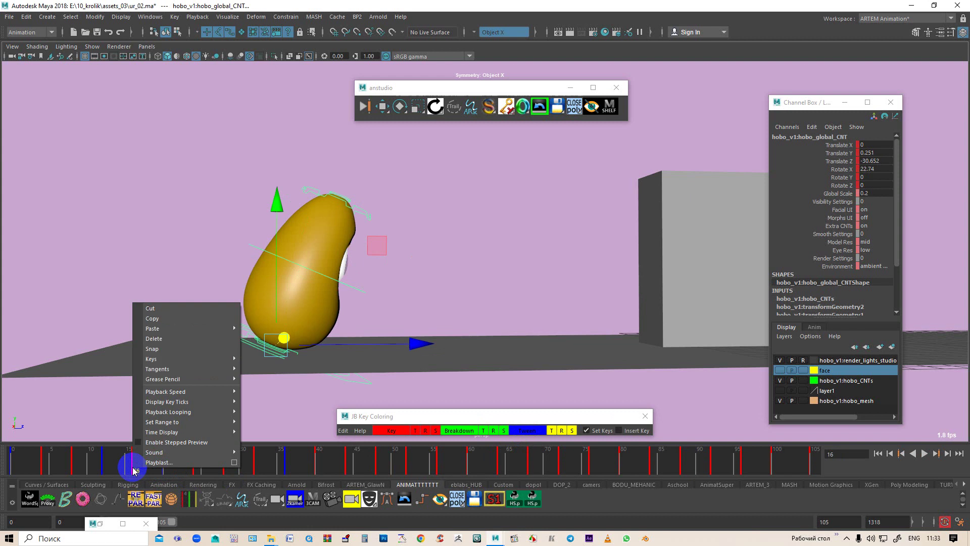
{"action": "left_click", "coordinate": [153, 348]}
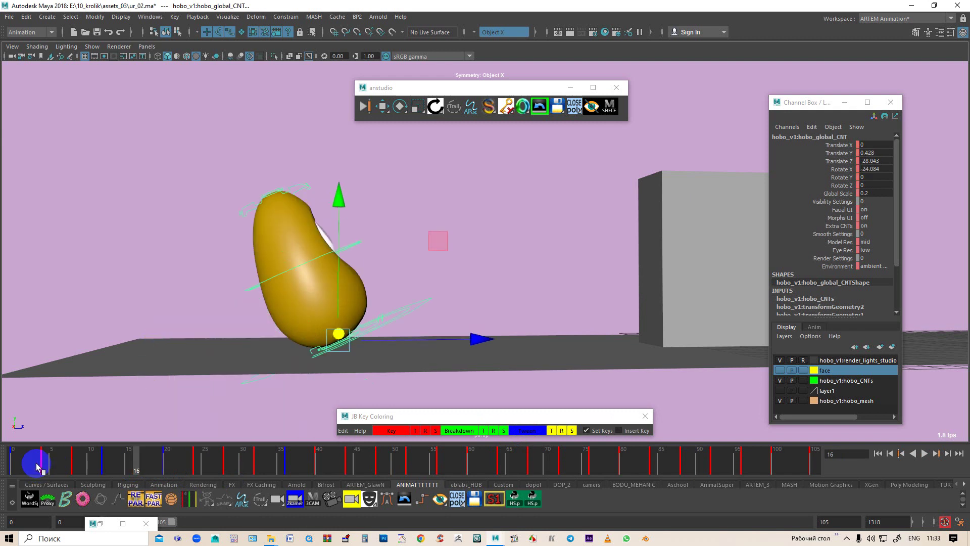
{"action": "left_click_drag", "start_coordinate": [39, 465], "coordinate": [82, 465], "text": "shift"}
{"action": "right_click", "coordinate": [82, 465]}
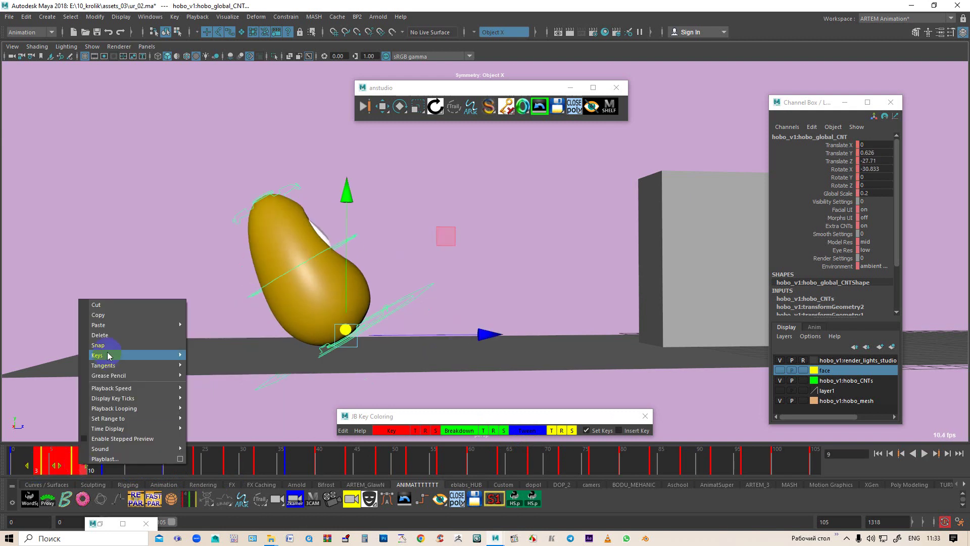
{"action": "left_click", "coordinate": [101, 335]}
{"action": "mouse_move", "coordinate": [54, 460]}
{"action": "left_mouse_down"}
{"action": "mouse_move", "coordinate": [233, 487]}
{"action": "mouse_move", "coordinate": [202, 490]}
{"action": "mouse_move", "coordinate": [245, 468]}
{"action": "mouse_move", "coordinate": [318, 481]}
{"action": "mouse_move", "coordinate": [202, 483]}
{"action": "mouse_move", "coordinate": [364, 499]}
{"action": "mouse_move", "coordinate": [410, 518]}
{"action": "mouse_move", "coordinate": [354, 523]}
{"action": "mouse_move", "coordinate": [378, 524]}
{"action": "left_mouse_up"}
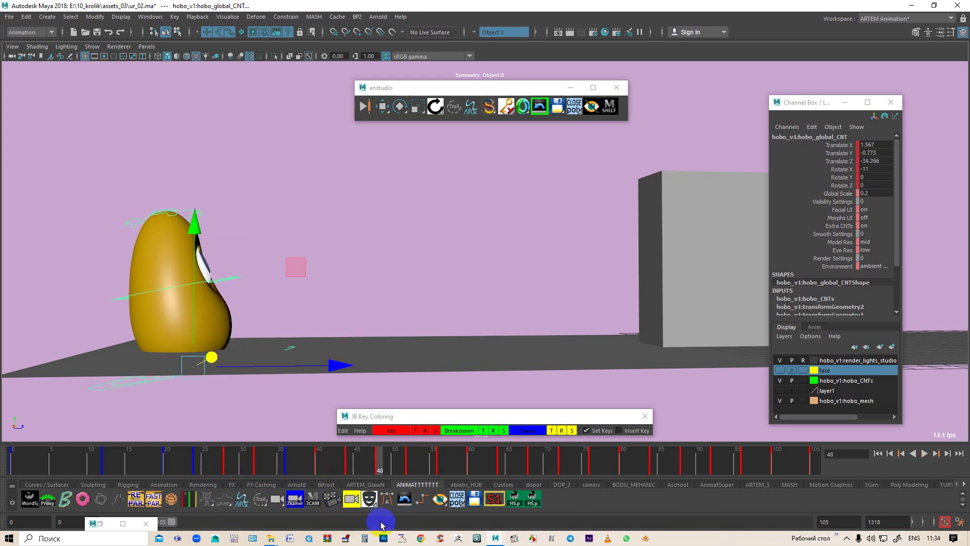
Step: Lower the character's pose at frame 48 onto the ground and make that key a tween
{"action": "mouse_move", "coordinate": [194, 291]}
{"action": "left_mouse_down"}
{"action": "mouse_move", "coordinate": [212, 377]}
{"action": "mouse_move", "coordinate": [225, 377]}
{"action": "left_mouse_up"}
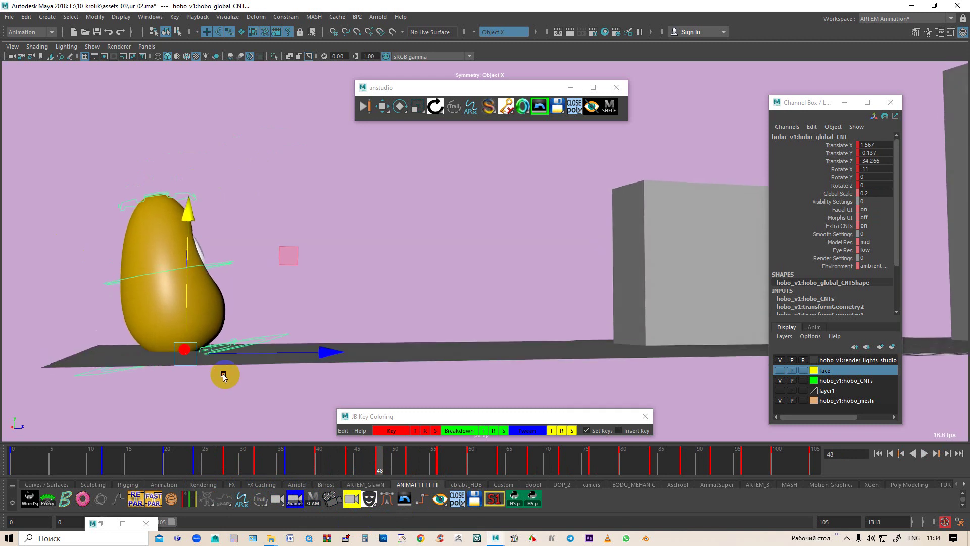
{"action": "left_click_drag", "start_coordinate": [186, 330], "coordinate": [187, 323]}
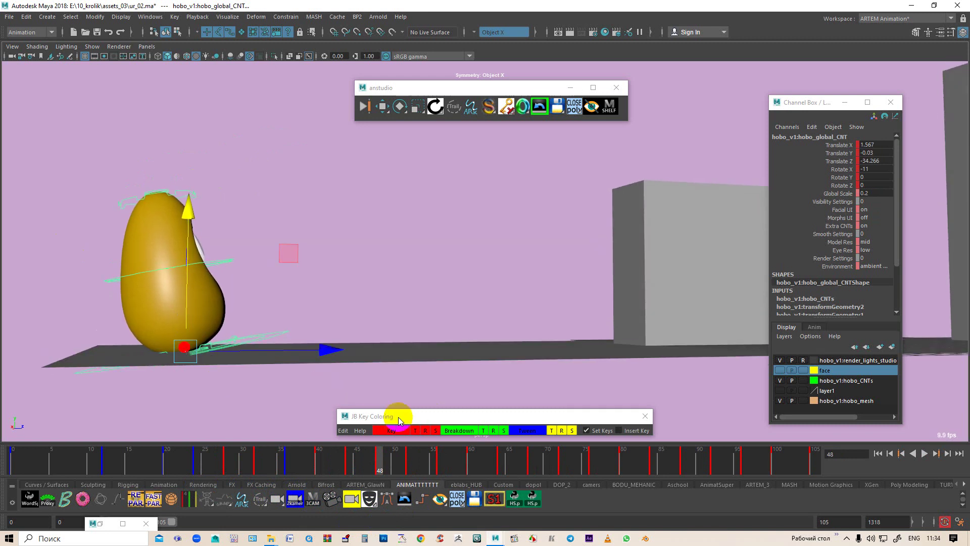
{"action": "left_click", "coordinate": [541, 431]}
{"action": "mouse_move", "coordinate": [378, 465]}
{"action": "left_mouse_down"}
{"action": "mouse_move", "coordinate": [173, 465]}
{"action": "mouse_move", "coordinate": [251, 481]}
{"action": "mouse_move", "coordinate": [275, 469]}
{"action": "left_mouse_up"}
Step: Delete the keys in frames 40–46 and 28–35, then play the animation back
{"action": "right_click", "coordinate": [354, 465]}
{"action": "left_click", "coordinate": [400, 333]}
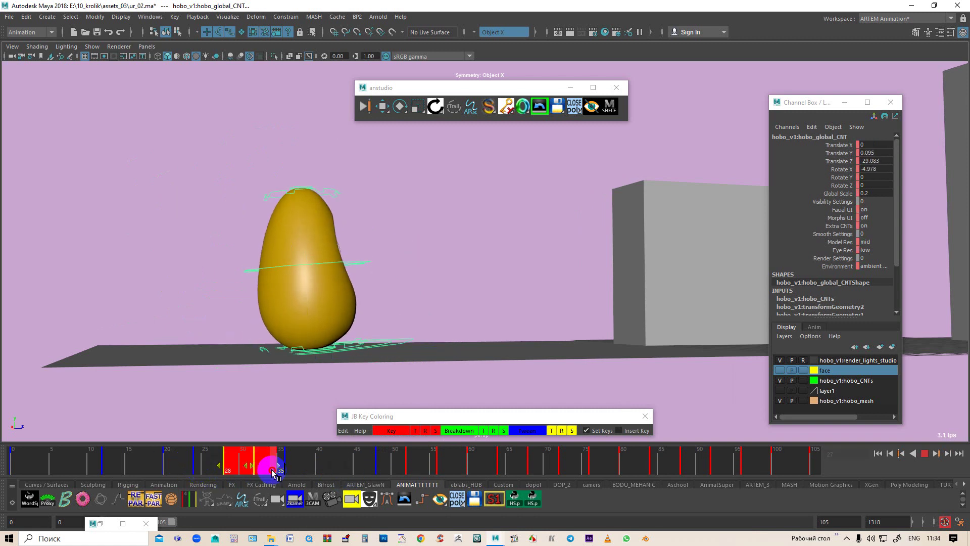
{"action": "right_click", "coordinate": [275, 467]}
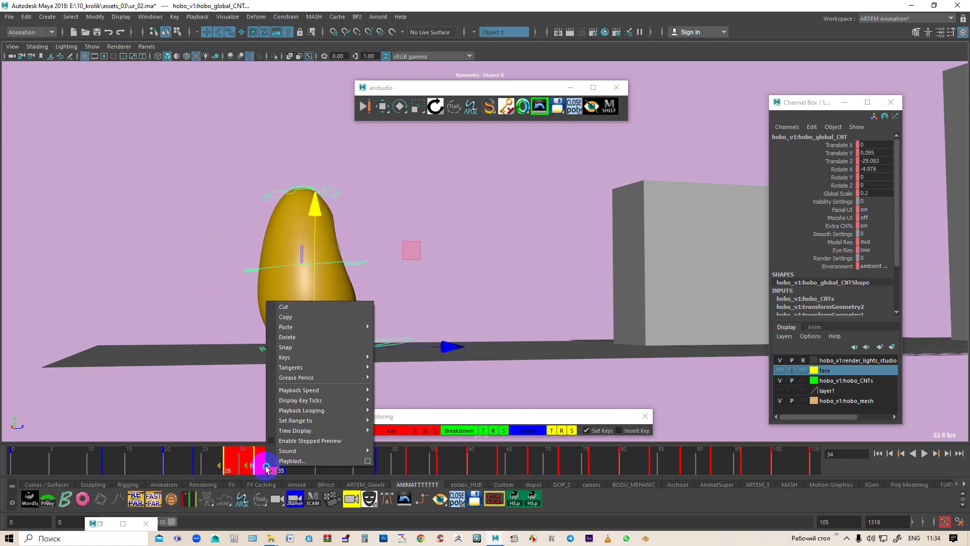
{"action": "left_click", "coordinate": [309, 337]}
{"action": "key", "text": "alt+v"}
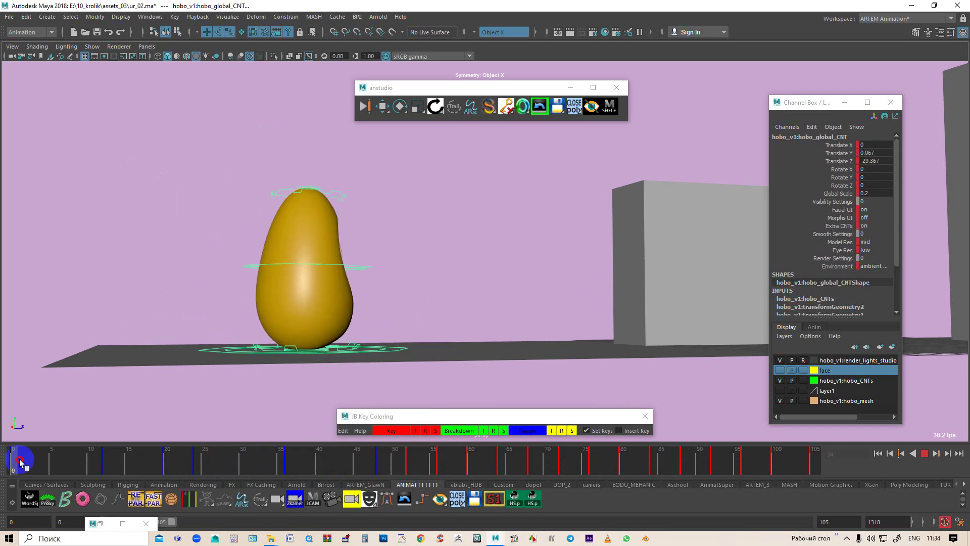
Step: Rotate hobo_global_CNT nearly upright, bringing Rotate X from -11 to -0.358
{"action": "mouse_move", "coordinate": [332, 480]}
{"action": "left_mouse_down"}
{"action": "mouse_move", "coordinate": [380, 480]}
{"action": "mouse_move", "coordinate": [20, 475]}
{"action": "mouse_move", "coordinate": [196, 486]}
{"action": "mouse_move", "coordinate": [204, 472]}
{"action": "left_mouse_up"}
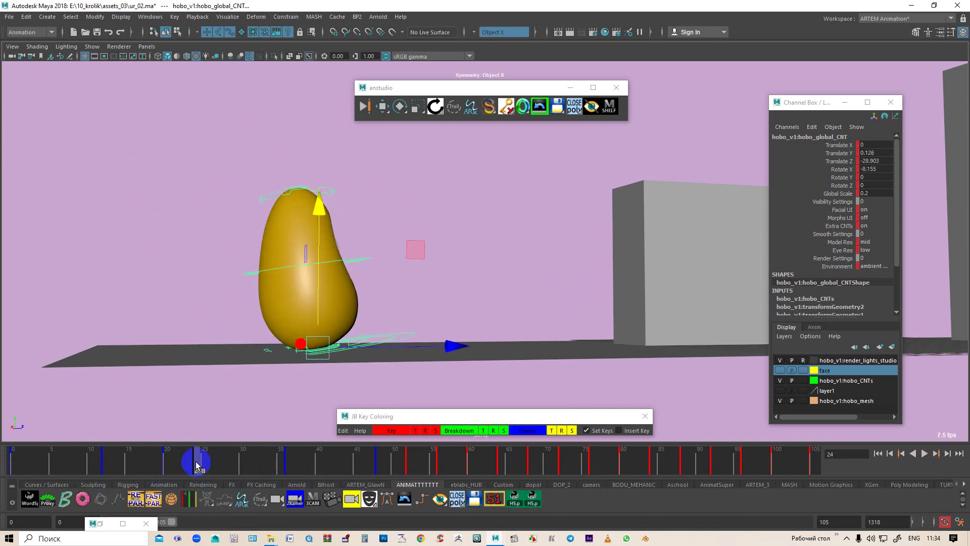
{"action": "mouse_move", "coordinate": [204, 470]}
{"action": "left_mouse_down"}
{"action": "mouse_move", "coordinate": [235, 474]}
{"action": "mouse_move", "coordinate": [174, 460]}
{"action": "mouse_move", "coordinate": [289, 490]}
{"action": "left_mouse_up"}
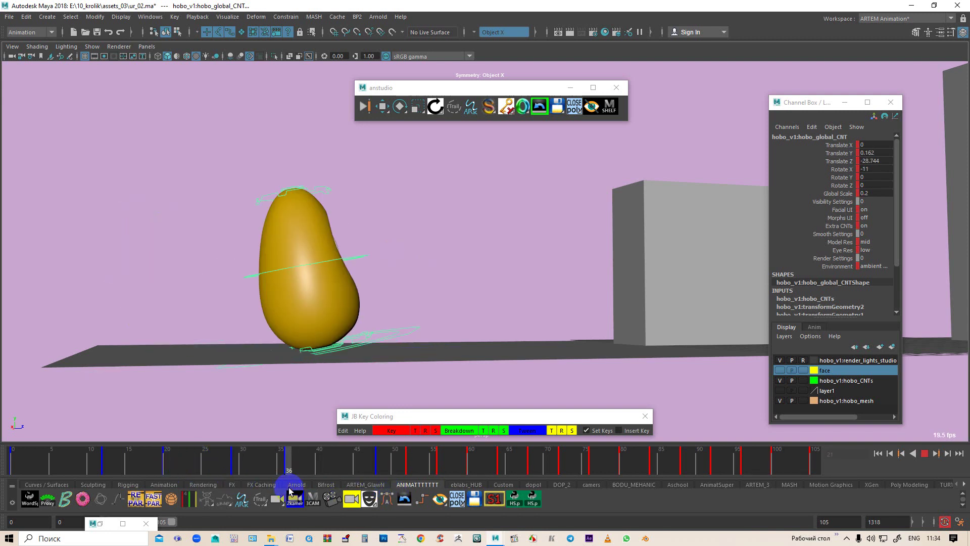
{"action": "left_click", "coordinate": [399, 107]}
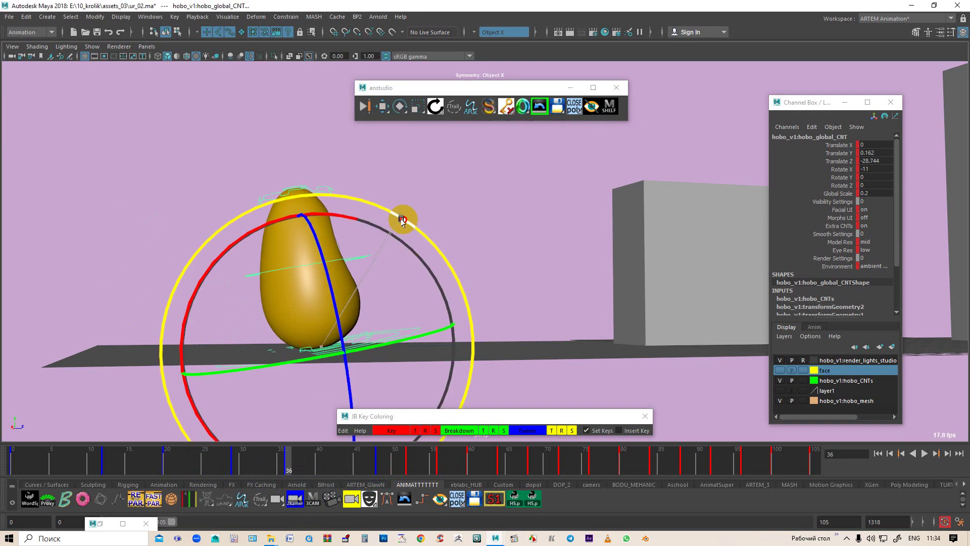
{"action": "left_click_drag", "start_coordinate": [397, 217], "coordinate": [422, 235]}
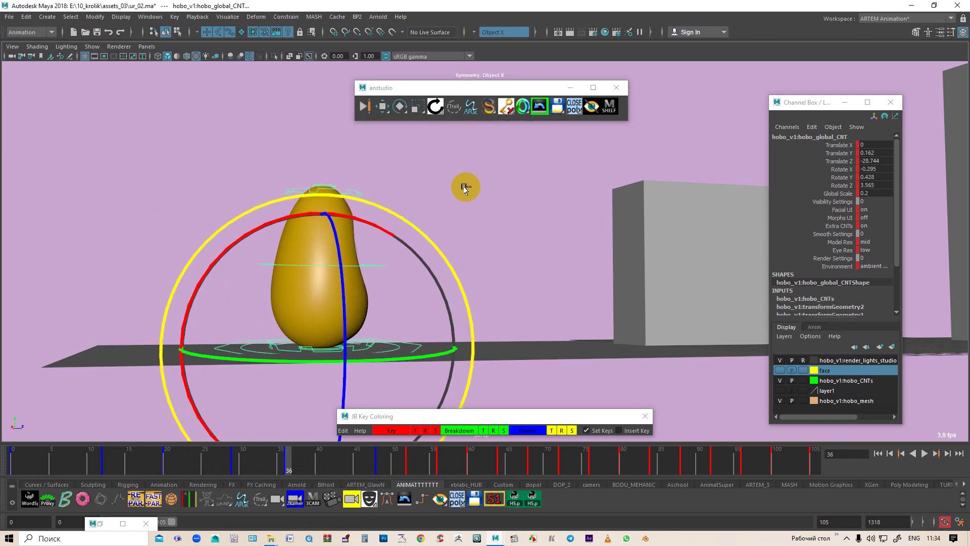
{"action": "key", "text": "ctrl+z"}
{"action": "left_click", "coordinate": [378, 271]}
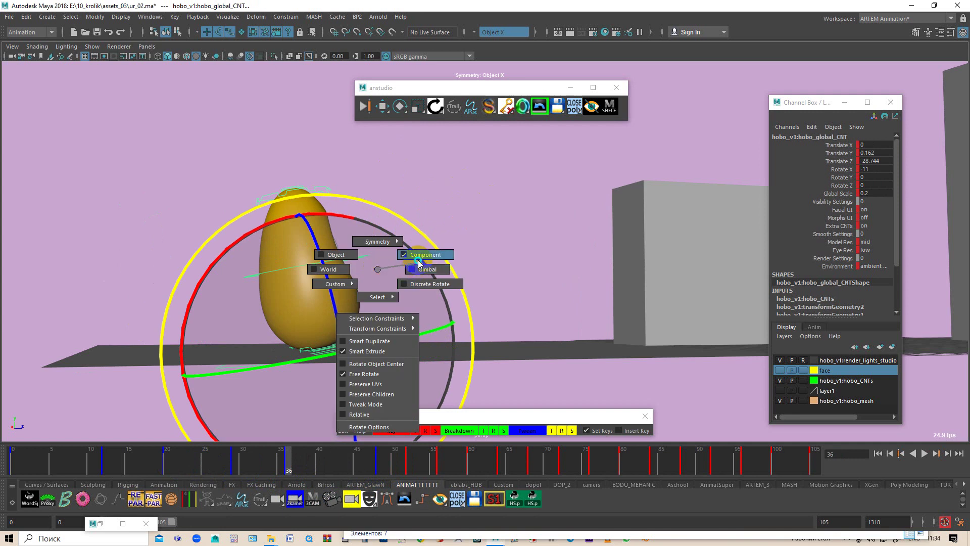
{"action": "left_click", "coordinate": [424, 271]}
{"action": "left_click_drag", "start_coordinate": [215, 258], "coordinate": [245, 247]}
{"action": "mouse_move", "coordinate": [329, 422]}
{"action": "left_mouse_down", "text": "alt"}
{"action": "mouse_move", "coordinate": [314, 379]}
{"action": "mouse_move", "coordinate": [352, 379]}
{"action": "mouse_move", "coordinate": [340, 377]}
{"action": "mouse_move", "coordinate": [345, 367]}
{"action": "mouse_move", "coordinate": [242, 353]}
{"action": "mouse_move", "coordinate": [214, 361]}
{"action": "left_mouse_up", "text": "alt"}
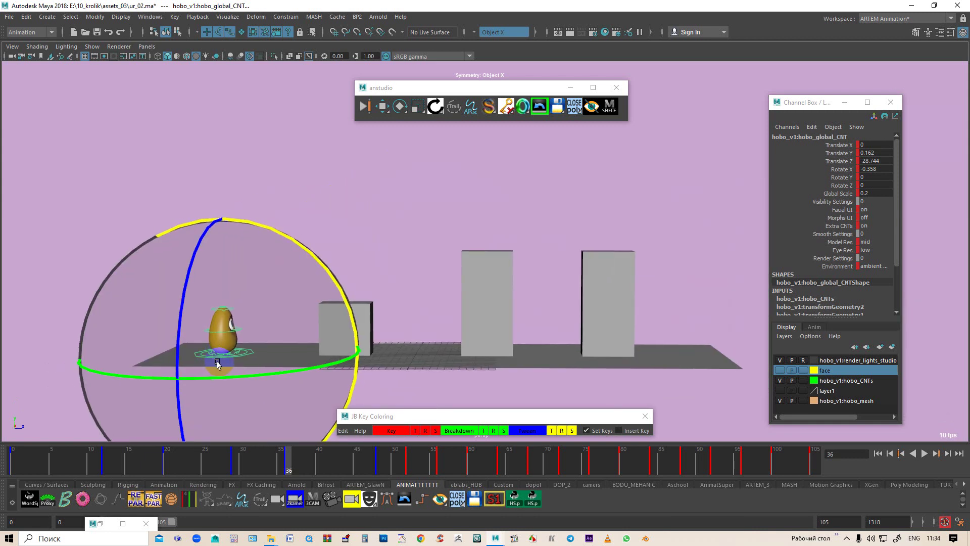
{"action": "left_click", "coordinate": [106, 190]}
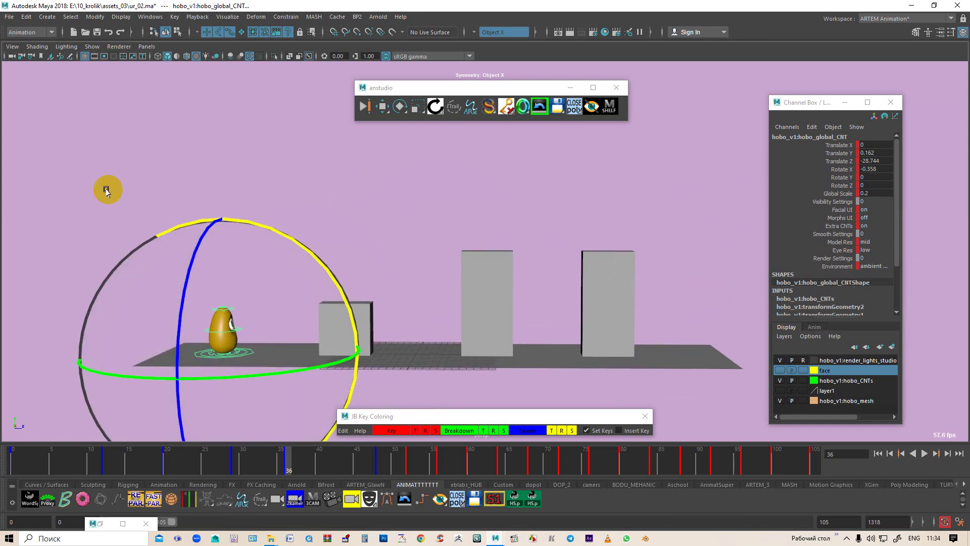
Step: Create a new 35 mm camera and rename it camera_ART
{"action": "left_click", "coordinate": [43, 19]}
{"action": "mouse_move", "coordinate": [76, 43]}
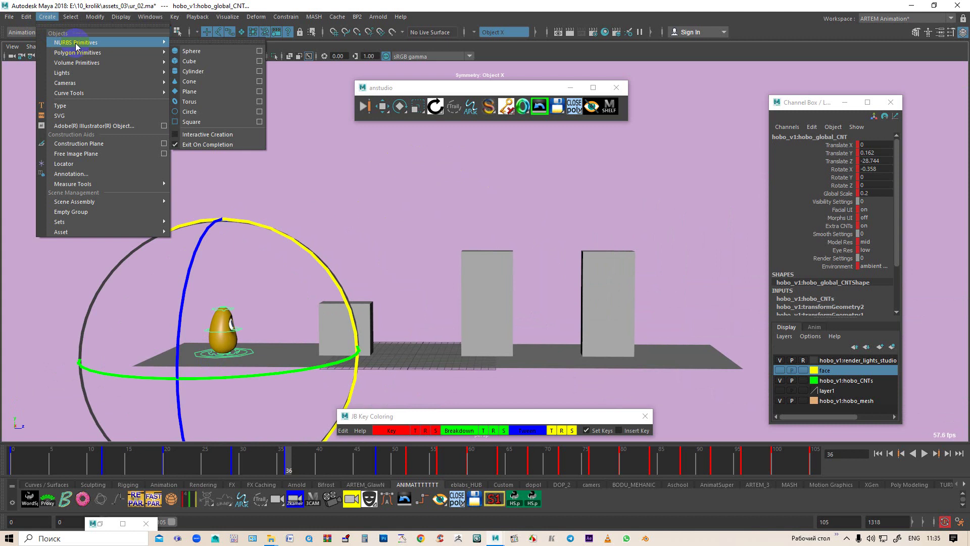
{"action": "mouse_move", "coordinate": [65, 83]}
{"action": "left_click", "coordinate": [204, 88]}
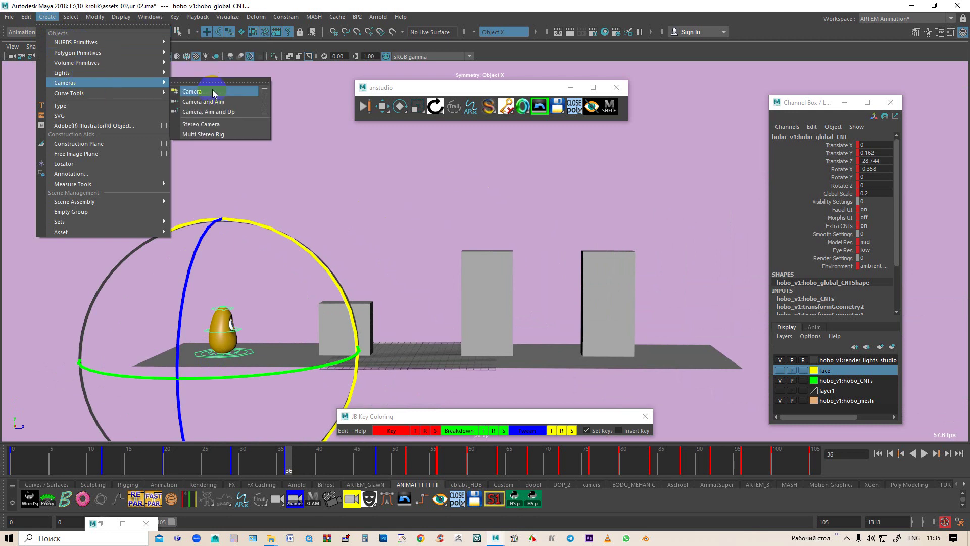
{"action": "left_click", "coordinate": [212, 92]}
{"action": "left_click", "coordinate": [789, 136]}
{"action": "type", "text": "camera_ART"}
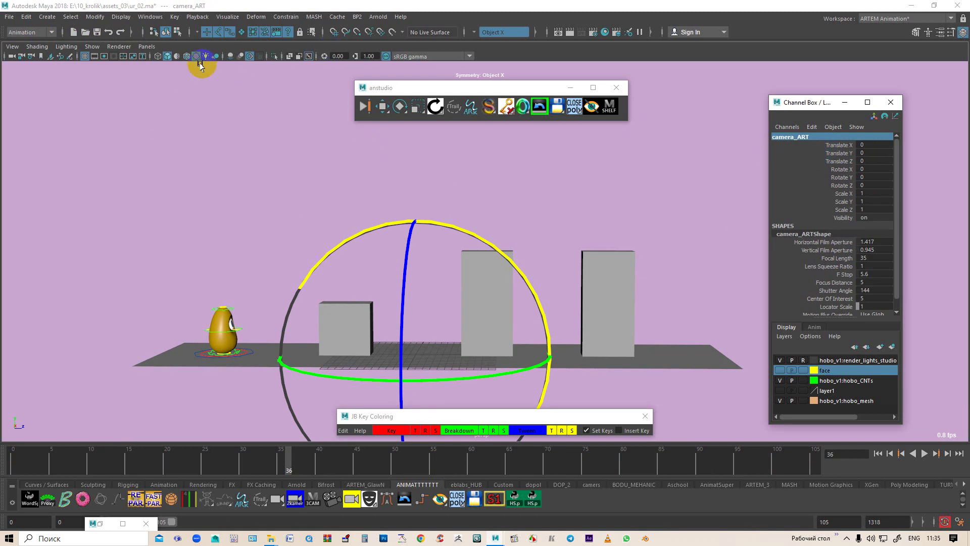
Step: Look through camera_ART and move it to frame the boxes
{"action": "left_click", "coordinate": [140, 48]}
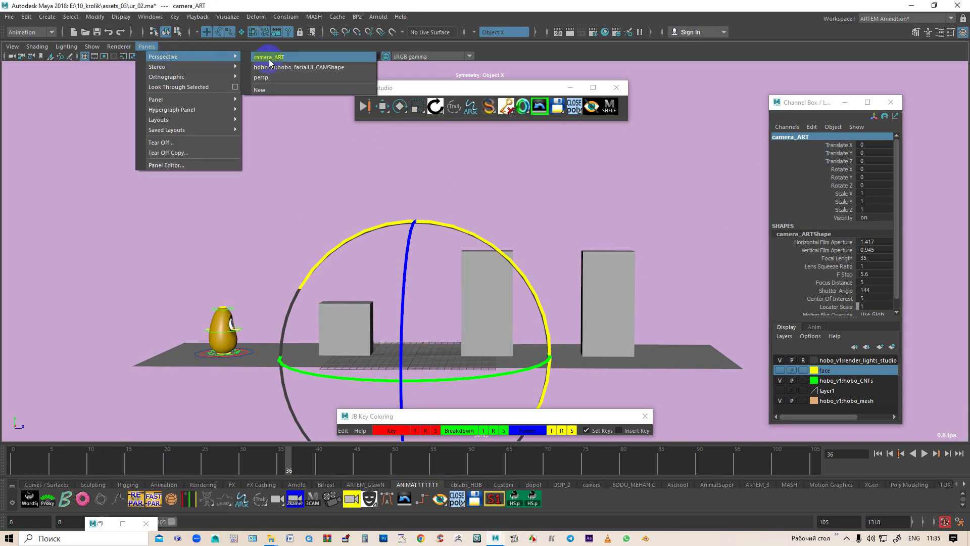
{"action": "left_click", "coordinate": [271, 62]}
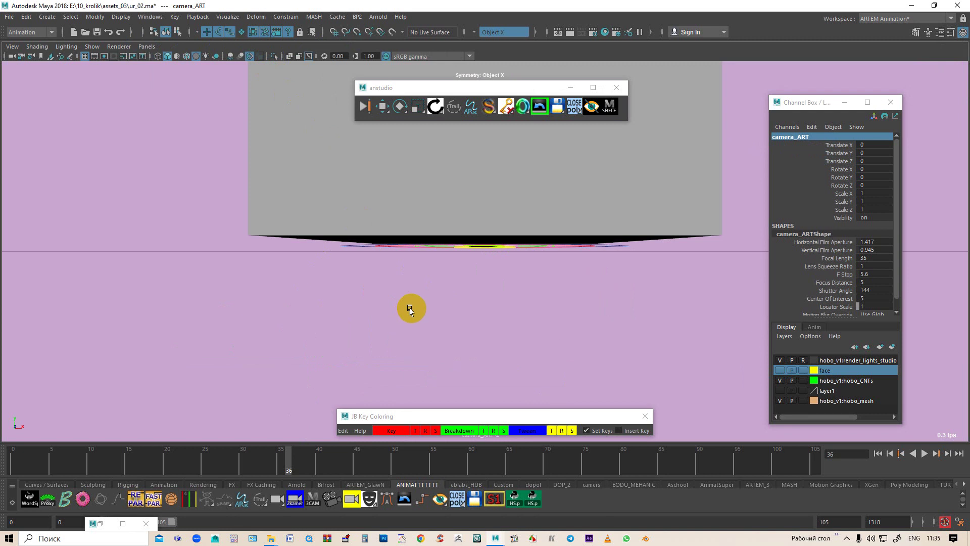
{"action": "mouse_move", "coordinate": [410, 309]}
{"action": "left_mouse_down", "text": "alt"}
{"action": "mouse_move", "coordinate": [430, 223]}
{"action": "mouse_move", "coordinate": [418, 245]}
{"action": "mouse_move", "coordinate": [336, 251]}
{"action": "mouse_move", "coordinate": [354, 234]}
{"action": "mouse_move", "coordinate": [341, 243]}
{"action": "mouse_move", "coordinate": [336, 232]}
{"action": "mouse_move", "coordinate": [288, 253]}
{"action": "mouse_move", "coordinate": [27, 435]}
{"action": "left_mouse_up", "text": "alt"}
Step: Play the animation from frame 0, then pull camera_ART back and orbit around the set
{"action": "left_click", "coordinate": [16, 464]}
{"action": "key", "text": "alt+v"}
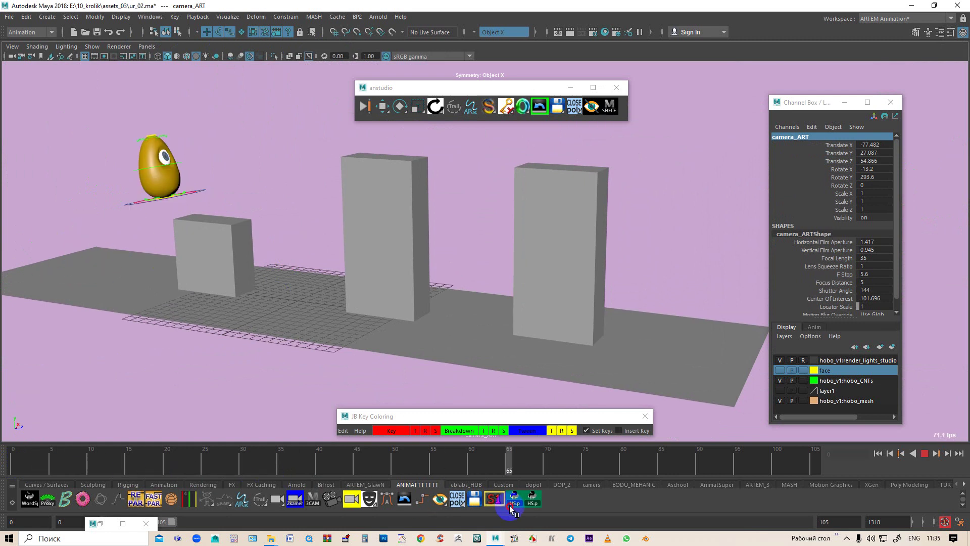
{"action": "key", "text": "alt+v"}
{"action": "mouse_move", "coordinate": [325, 390]}
{"action": "right_mouse_down", "text": "alt"}
{"action": "mouse_move", "coordinate": [288, 292]}
{"action": "mouse_move", "coordinate": [310, 304]}
{"action": "right_mouse_up", "text": "alt"}
{"action": "mouse_move", "coordinate": [324, 307]}
{"action": "left_mouse_down", "text": "alt"}
{"action": "mouse_move", "coordinate": [397, 303]}
{"action": "mouse_move", "coordinate": [348, 313]}
{"action": "mouse_move", "coordinate": [408, 335]}
{"action": "left_mouse_up", "text": "alt"}
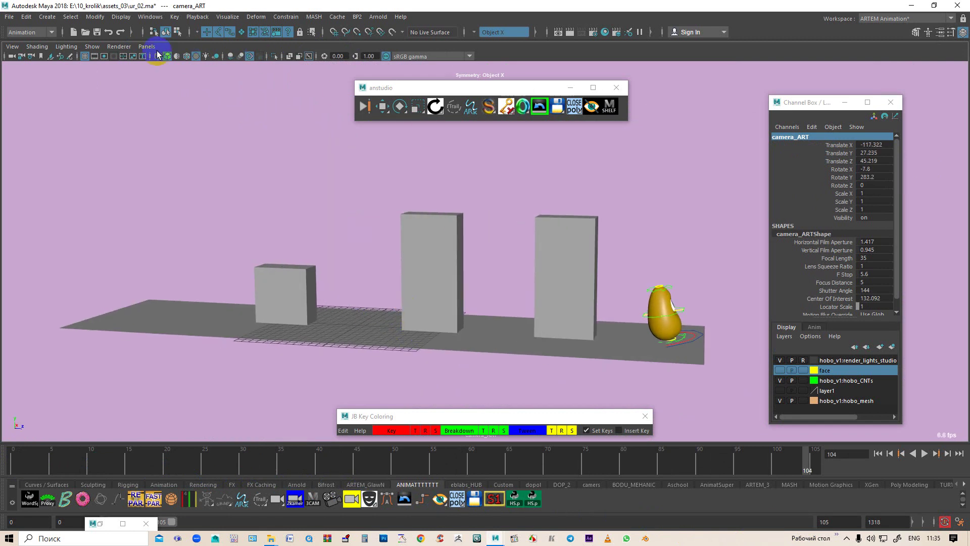
Step: Show the 1920 x 1080 resolution gate, dolly camera_ART closer to the boxes, and minimize the Channel Box
{"action": "left_click", "coordinate": [104, 56]}
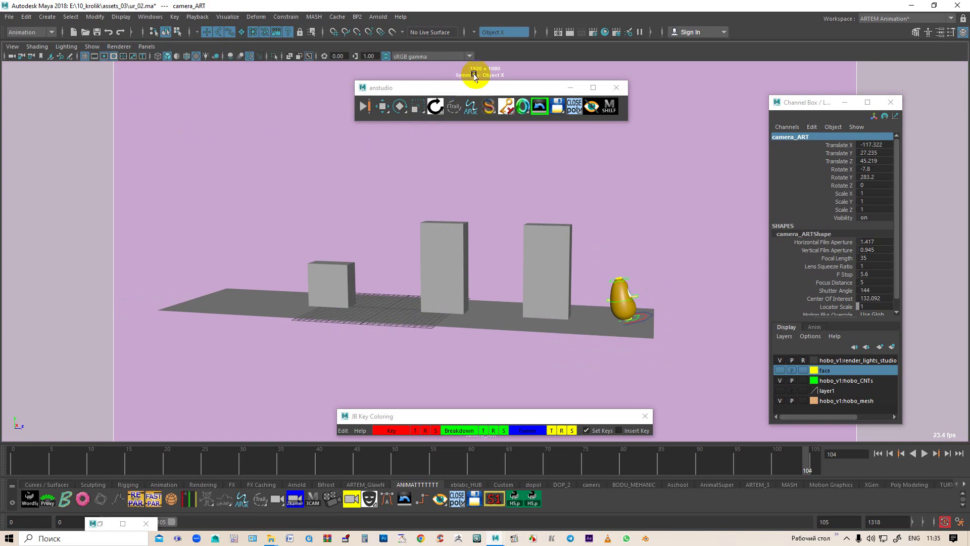
{"action": "left_click", "coordinate": [104, 58]}
{"action": "left_click", "coordinate": [123, 57]}
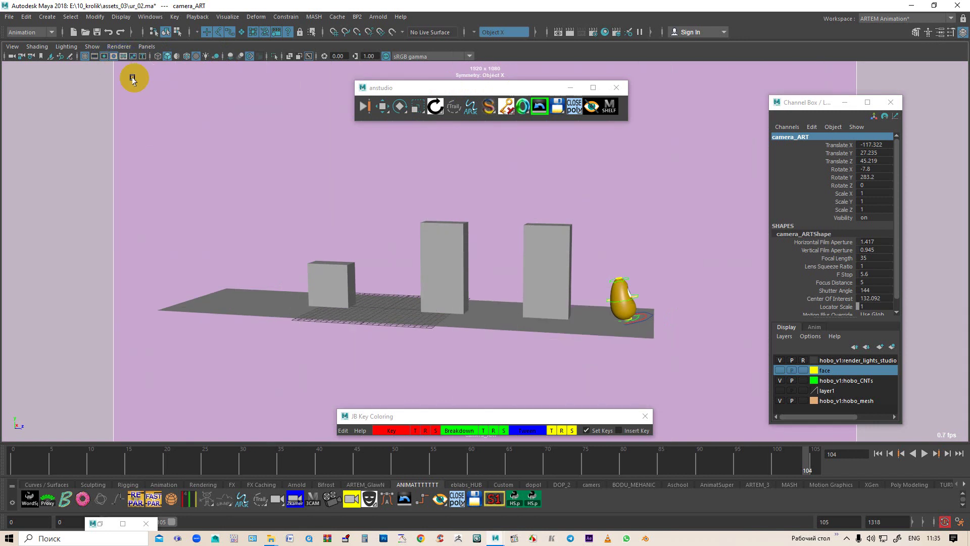
{"action": "mouse_move", "coordinate": [475, 282]}
{"action": "right_mouse_down", "text": "alt"}
{"action": "mouse_move", "coordinate": [538, 339]}
{"action": "mouse_move", "coordinate": [531, 329]}
{"action": "mouse_move", "coordinate": [577, 328]}
{"action": "right_mouse_up", "text": "alt"}
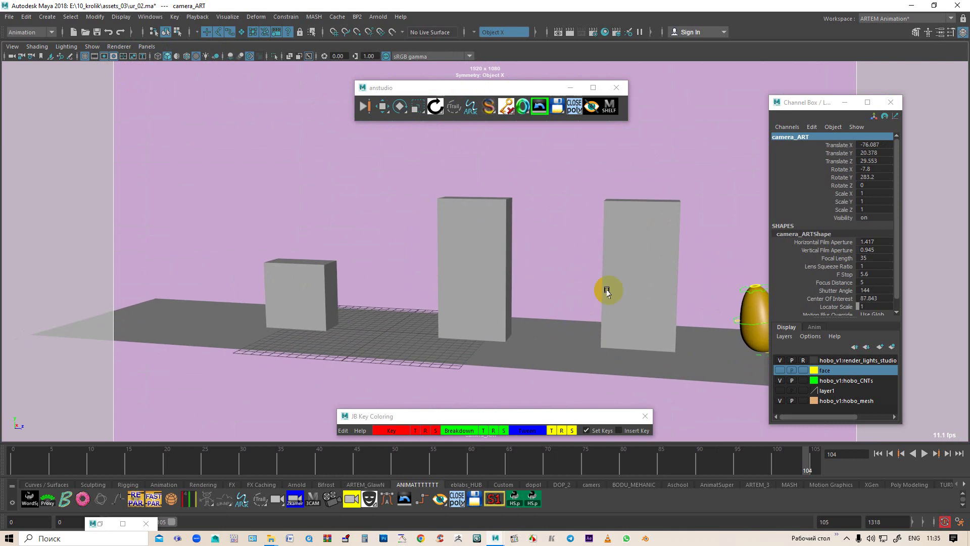
{"action": "left_click", "coordinate": [853, 98]}
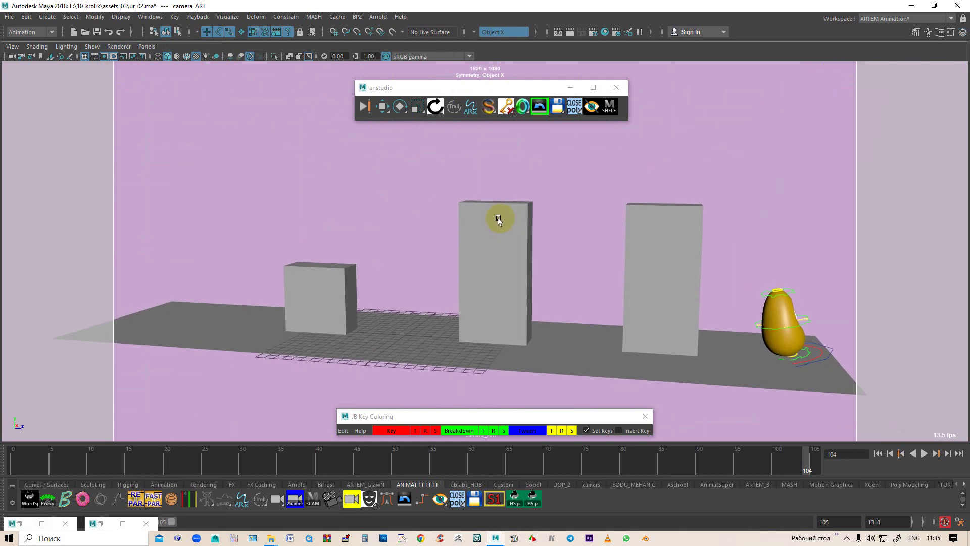
Step: Scrub to frame 83 with the character on the middle box, then play from frame 10
{"action": "left_click", "coordinate": [12, 465]}
{"action": "left_click_drag", "start_coordinate": [23, 465], "coordinate": [356, 488]}
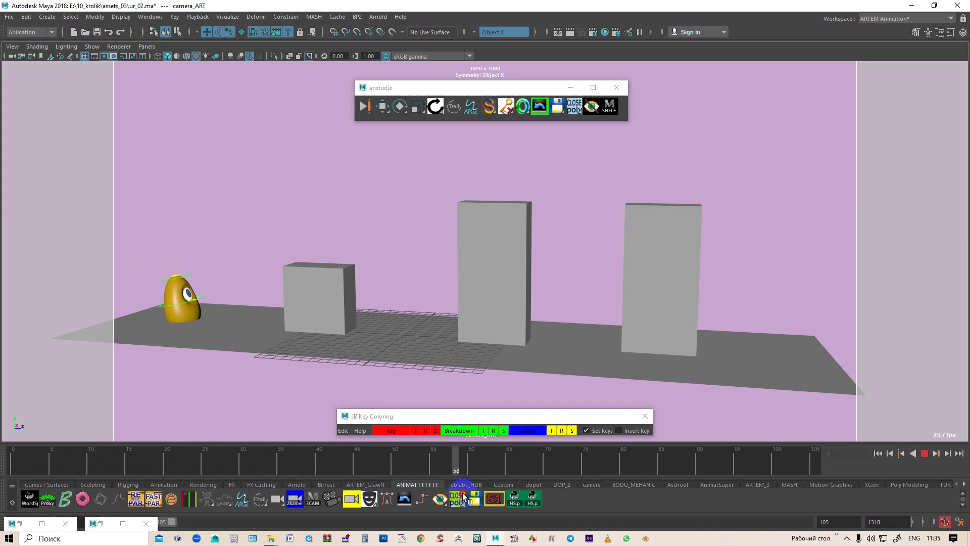
{"action": "left_click_drag", "start_coordinate": [356, 488], "coordinate": [828, 530]}
{"action": "mouse_move", "coordinate": [416, 325]}
{"action": "left_mouse_down", "text": "alt"}
{"action": "mouse_move", "coordinate": [352, 325]}
{"action": "mouse_move", "coordinate": [401, 344]}
{"action": "mouse_move", "coordinate": [354, 304]}
{"action": "mouse_move", "coordinate": [378, 327]}
{"action": "left_mouse_up", "text": "alt"}
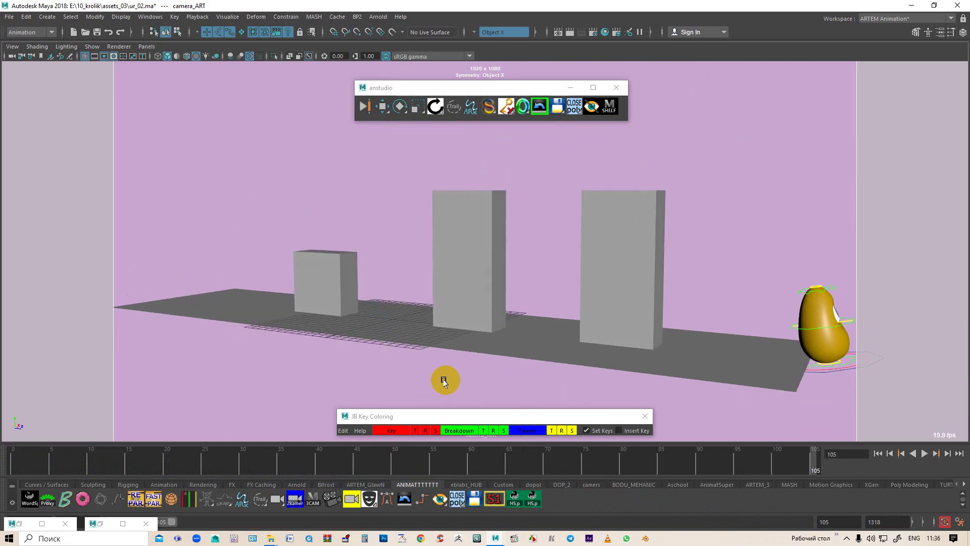
{"action": "mouse_move", "coordinate": [816, 468]}
{"action": "left_mouse_down"}
{"action": "mouse_move", "coordinate": [194, 445]}
{"action": "mouse_move", "coordinate": [101, 457]}
{"action": "mouse_move", "coordinate": [720, 505]}
{"action": "left_mouse_up"}
{"action": "key", "text": "alt+v"}
Step: Scrub through the jumps to frame 96 and dolly camera_ART in lower and closer on the set
{"action": "left_click", "coordinate": [2, 445]}
{"action": "mouse_move", "coordinate": [216, 296]}
{"action": "left_mouse_down", "text": "alt"}
{"action": "mouse_move", "coordinate": [244, 322]}
{"action": "mouse_move", "coordinate": [234, 345]}
{"action": "left_mouse_up", "text": "alt"}
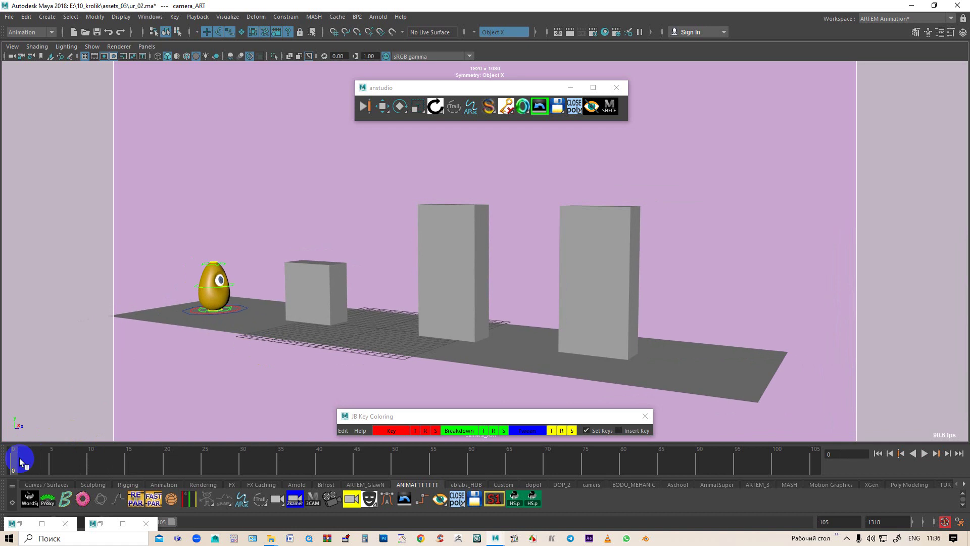
{"action": "mouse_move", "coordinate": [69, 463]}
{"action": "left_mouse_down"}
{"action": "mouse_move", "coordinate": [763, 504]}
{"action": "mouse_move", "coordinate": [840, 494]}
{"action": "mouse_move", "coordinate": [578, 503]}
{"action": "mouse_move", "coordinate": [178, 495]}
{"action": "mouse_move", "coordinate": [808, 459]}
{"action": "mouse_move", "coordinate": [10, 492]}
{"action": "mouse_move", "coordinate": [833, 490]}
{"action": "mouse_move", "coordinate": [671, 461]}
{"action": "mouse_move", "coordinate": [37, 480]}
{"action": "mouse_move", "coordinate": [281, 490]}
{"action": "mouse_move", "coordinate": [23, 470]}
{"action": "left_mouse_up"}
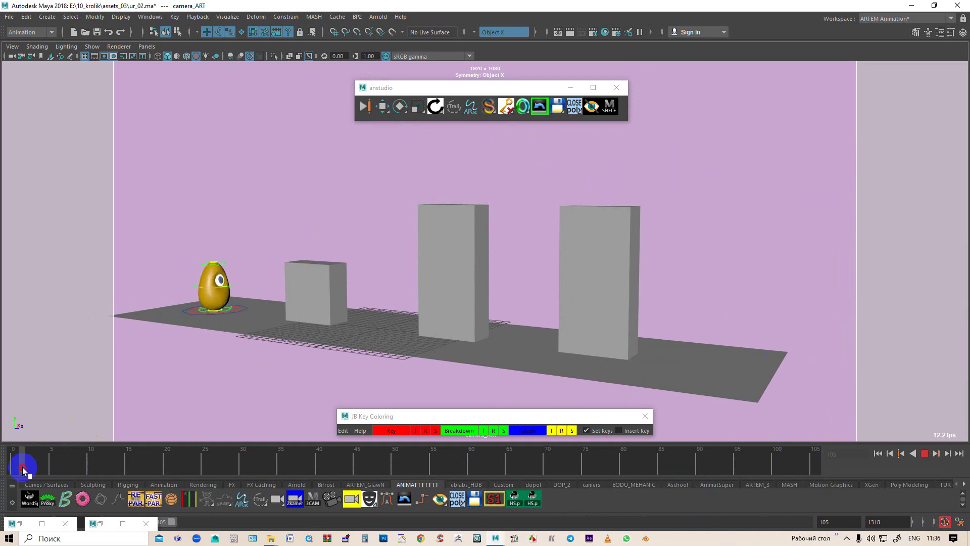
{"action": "mouse_move", "coordinate": [215, 345]}
{"action": "right_mouse_down", "text": "alt"}
{"action": "mouse_move", "coordinate": [255, 385]}
{"action": "mouse_move", "coordinate": [303, 363]}
{"action": "right_mouse_up", "text": "alt"}
{"action": "mouse_move", "coordinate": [221, 374]}
{"action": "left_mouse_down", "text": "alt"}
{"action": "mouse_move", "coordinate": [245, 347]}
{"action": "mouse_move", "coordinate": [157, 386]}
{"action": "left_mouse_up", "text": "alt"}
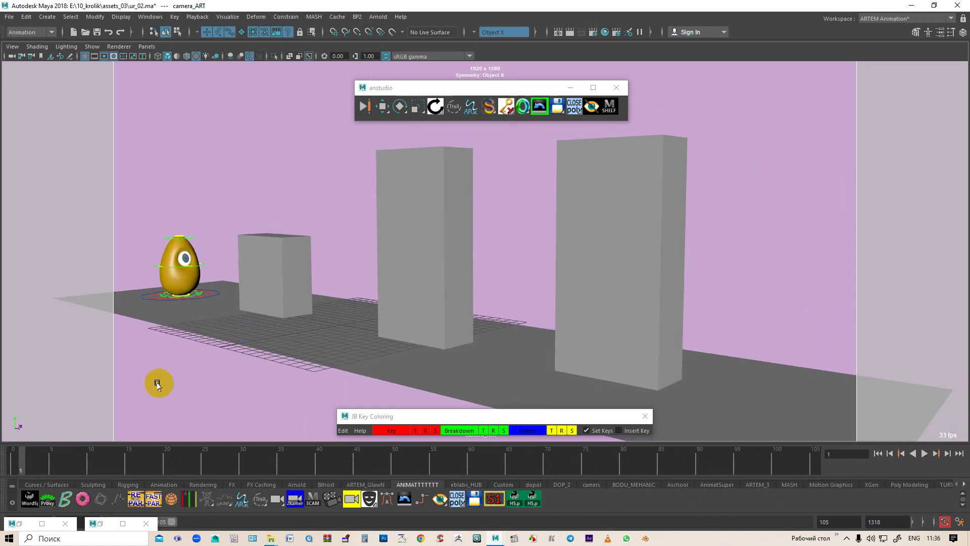
{"action": "left_click_drag", "start_coordinate": [61, 467], "coordinate": [606, 511]}
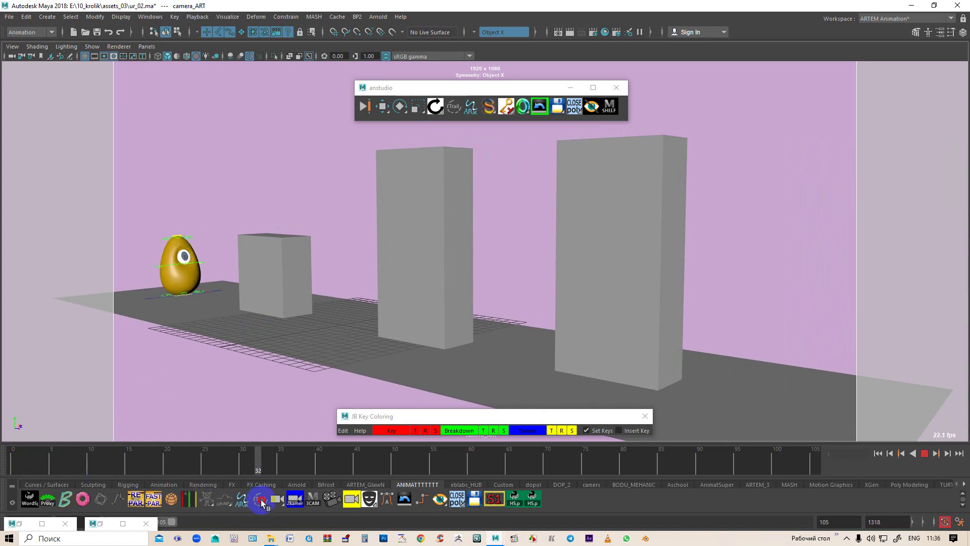
Step: Check the landing at frame 82, pull camera_ART back to show the whole set, and play
{"action": "left_click", "coordinate": [44, 461]}
{"action": "mouse_move", "coordinate": [187, 386]}
{"action": "left_mouse_down", "text": "alt"}
{"action": "mouse_move", "coordinate": [240, 390]}
{"action": "mouse_move", "coordinate": [357, 372]}
{"action": "mouse_move", "coordinate": [291, 388]}
{"action": "left_mouse_up", "text": "alt"}
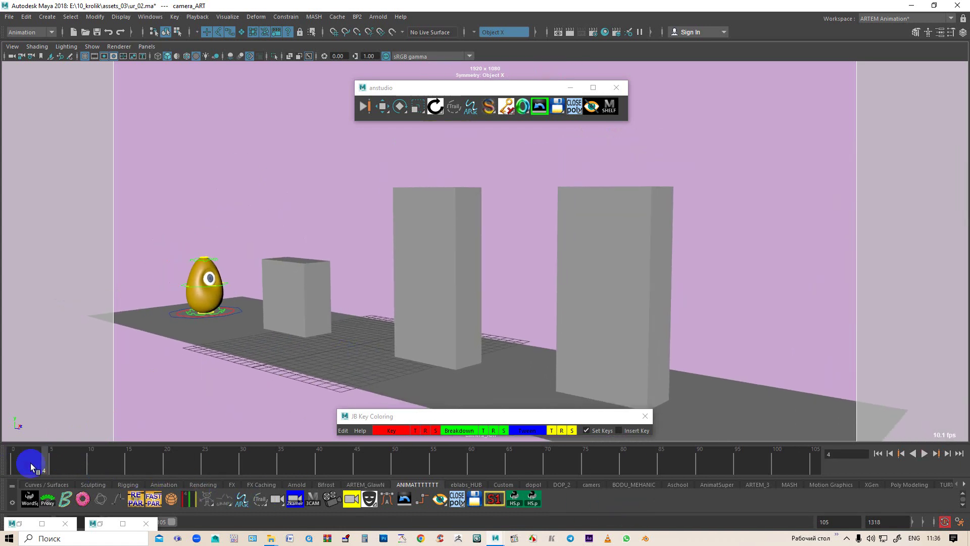
{"action": "mouse_move", "coordinate": [59, 463]}
{"action": "left_mouse_down"}
{"action": "mouse_move", "coordinate": [762, 529]}
{"action": "mouse_move", "coordinate": [706, 533]}
{"action": "mouse_move", "coordinate": [801, 530]}
{"action": "left_mouse_up"}
{"action": "mouse_move", "coordinate": [541, 348]}
{"action": "right_mouse_down", "text": "alt"}
{"action": "mouse_move", "coordinate": [435, 327]}
{"action": "mouse_move", "coordinate": [431, 347]}
{"action": "mouse_move", "coordinate": [603, 423]}
{"action": "right_mouse_up", "text": "alt"}
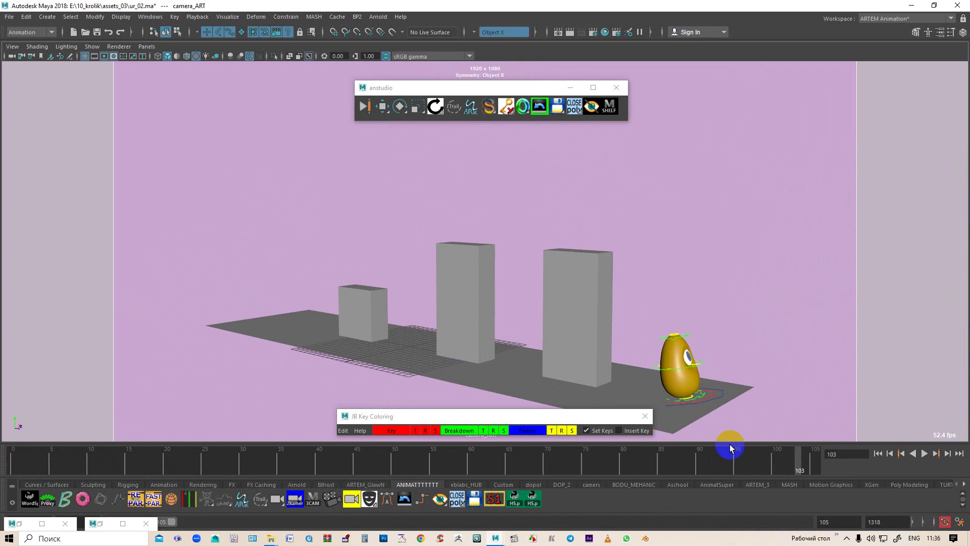
{"action": "key", "text": "alt+v"}
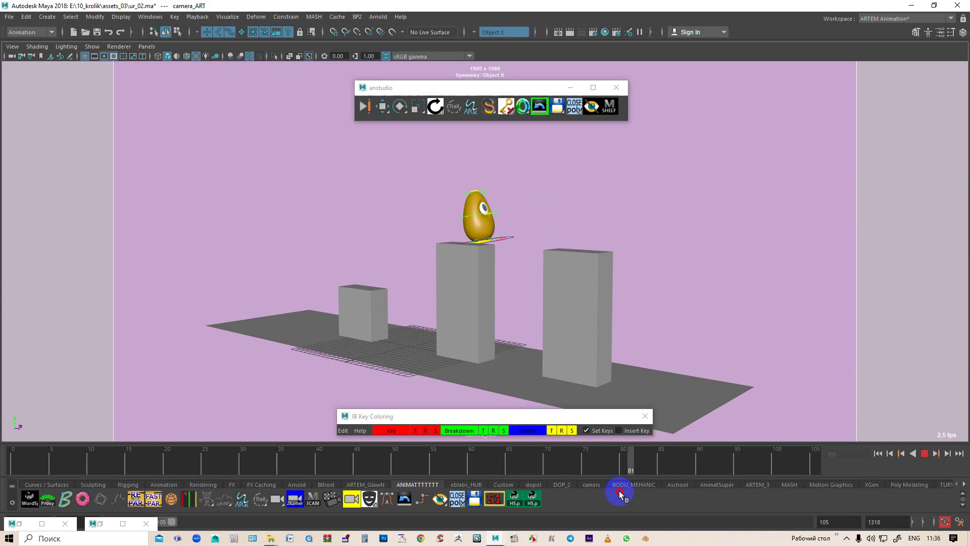
Step: Reframe camera_ART to a more frontal, wider view and scrub through to frame 102
{"action": "left_click_drag", "start_coordinate": [50, 450], "coordinate": [77, 454]}
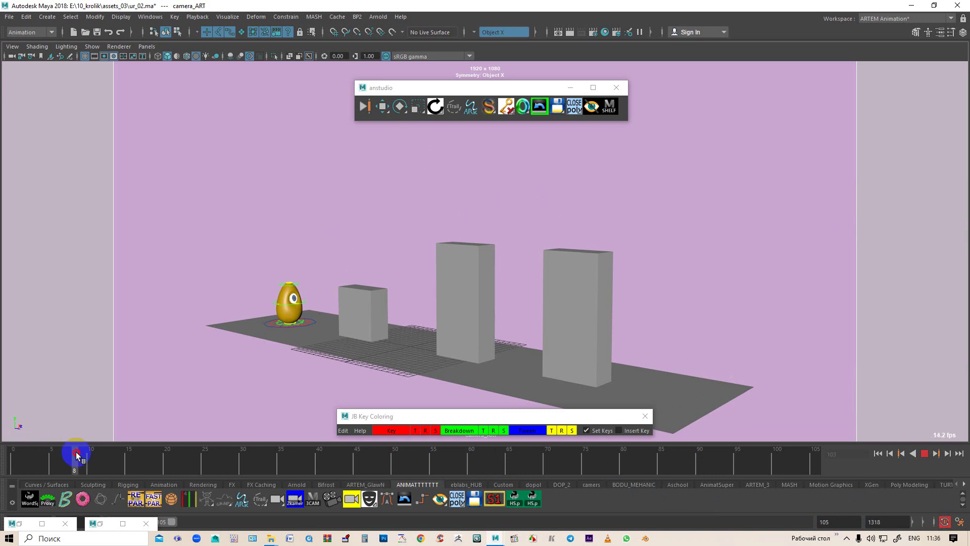
{"action": "left_click_drag", "start_coordinate": [230, 377], "coordinate": [268, 379], "text": "alt"}
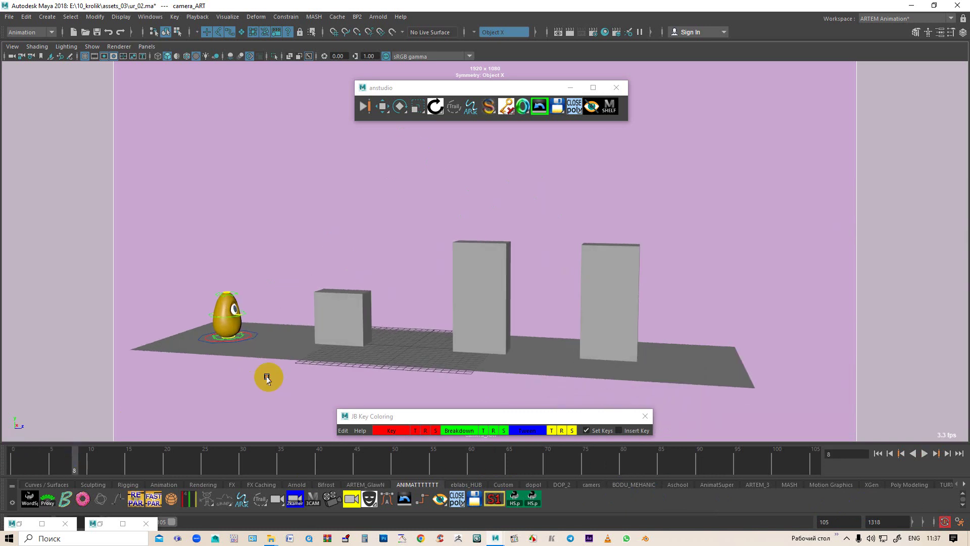
{"action": "scroll", "coordinate": [273, 381], "scroll_direction": "up", "scroll_amount": 2}
{"action": "left_click_drag", "start_coordinate": [20, 459], "coordinate": [59, 460]}
{"action": "mouse_move", "coordinate": [375, 349]}
{"action": "left_mouse_down", "text": "alt"}
{"action": "mouse_move", "coordinate": [368, 336]}
{"action": "mouse_move", "coordinate": [440, 351]}
{"action": "mouse_move", "coordinate": [456, 370]}
{"action": "mouse_move", "coordinate": [451, 362]}
{"action": "mouse_move", "coordinate": [451, 376]}
{"action": "mouse_move", "coordinate": [450, 368]}
{"action": "mouse_move", "coordinate": [433, 376]}
{"action": "left_mouse_up", "text": "alt"}
{"action": "mouse_move", "coordinate": [56, 465]}
{"action": "left_mouse_down"}
{"action": "mouse_move", "coordinate": [585, 461]}
{"action": "mouse_move", "coordinate": [576, 472]}
{"action": "mouse_move", "coordinate": [727, 500]}
{"action": "left_mouse_up"}
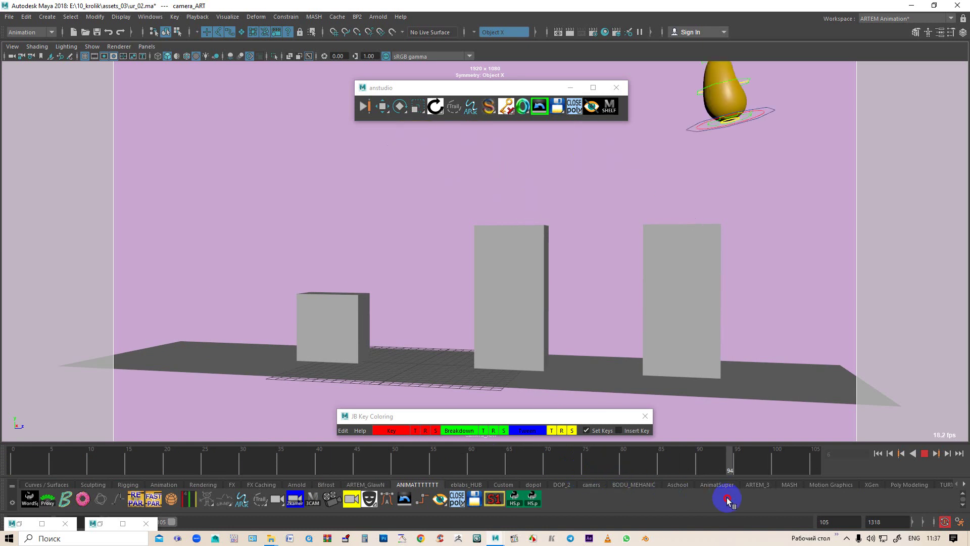
{"action": "left_click", "coordinate": [791, 457]}
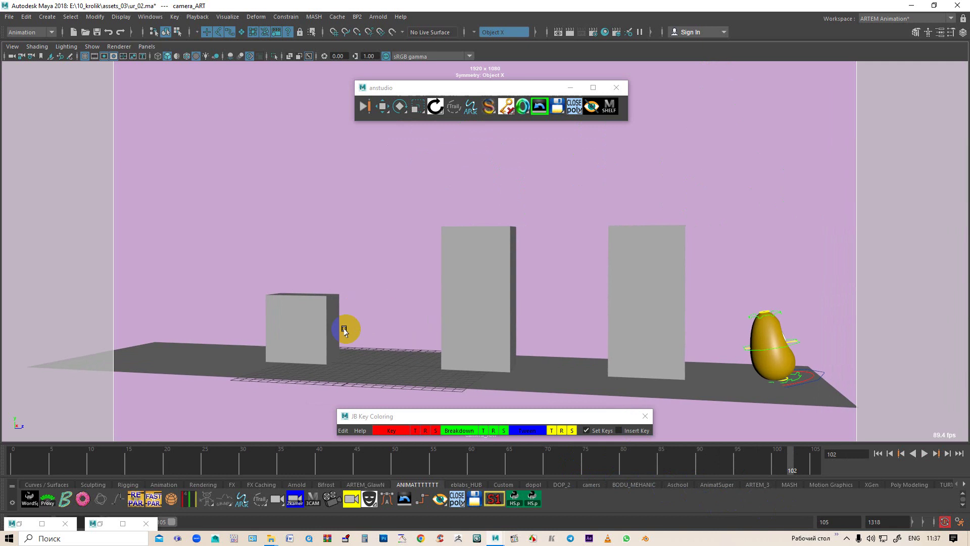
Step: Play the hop animation from the start and scrub between frames 85 and 59
{"action": "left_click", "coordinate": [22, 457]}
{"action": "key", "text": "alt+v"}
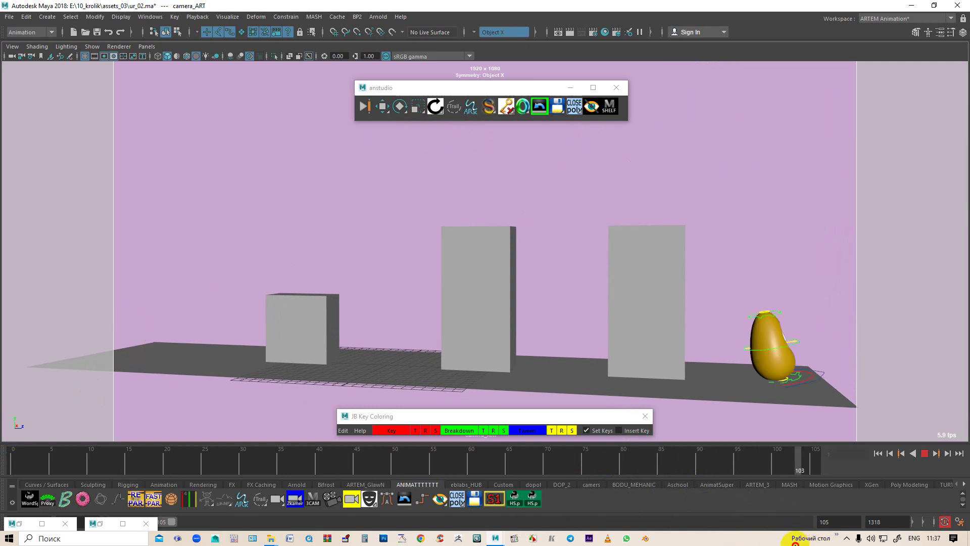
{"action": "key", "text": "Escape"}
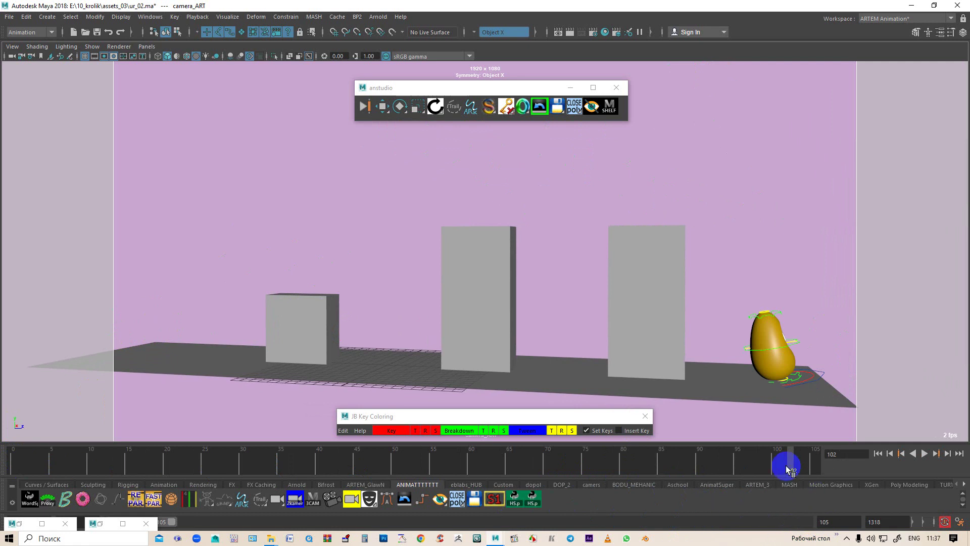
{"action": "key", "text": "alt+v"}
{"action": "left_click", "coordinate": [662, 467]}
{"action": "left_click_drag", "start_coordinate": [662, 468], "coordinate": [456, 506]}
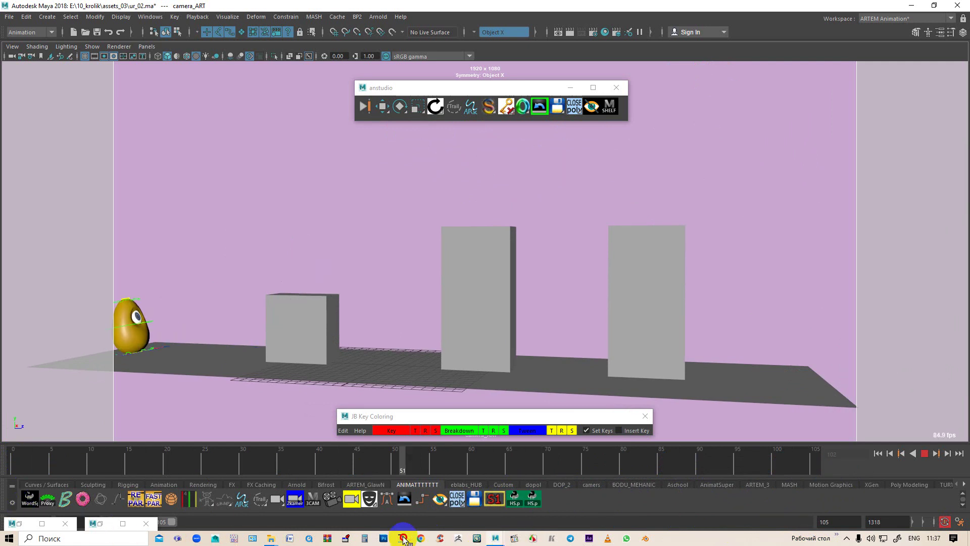
{"action": "key", "text": "Escape"}
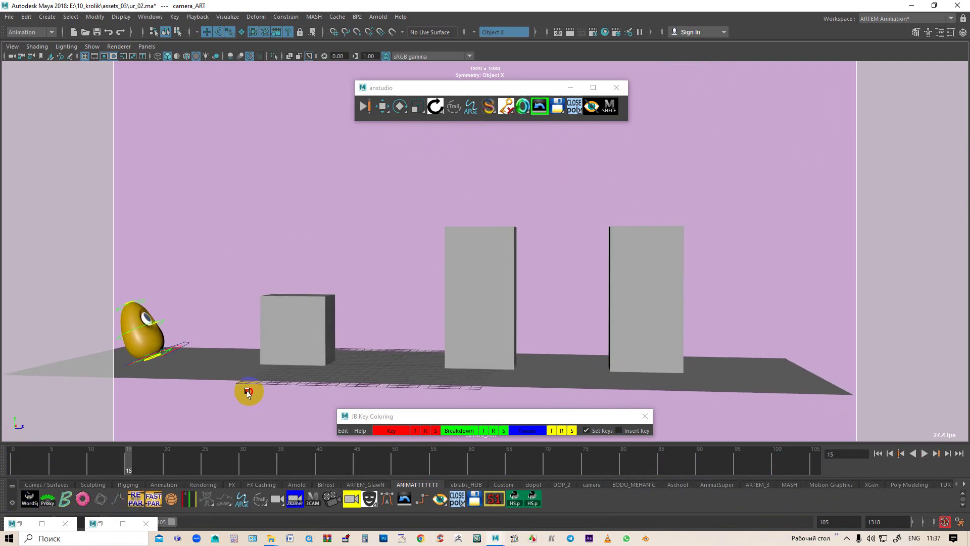
Step: Pan the camera_ART view, return to the first frame and replay the animation to frame 105
{"action": "middle_click_drag", "start_coordinate": [265, 383], "coordinate": [292, 384], "text": "alt"}
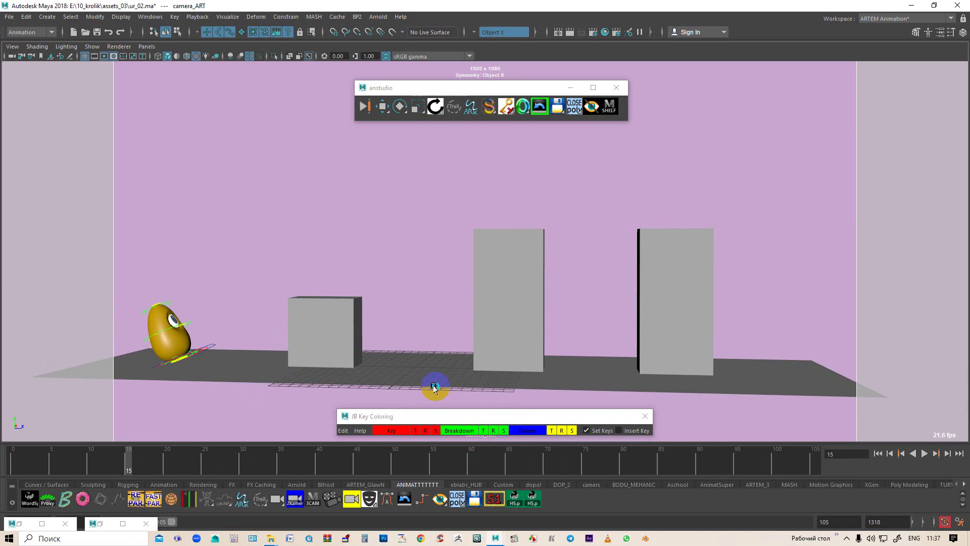
{"action": "middle_click_drag", "start_coordinate": [424, 384], "coordinate": [315, 432], "text": "alt"}
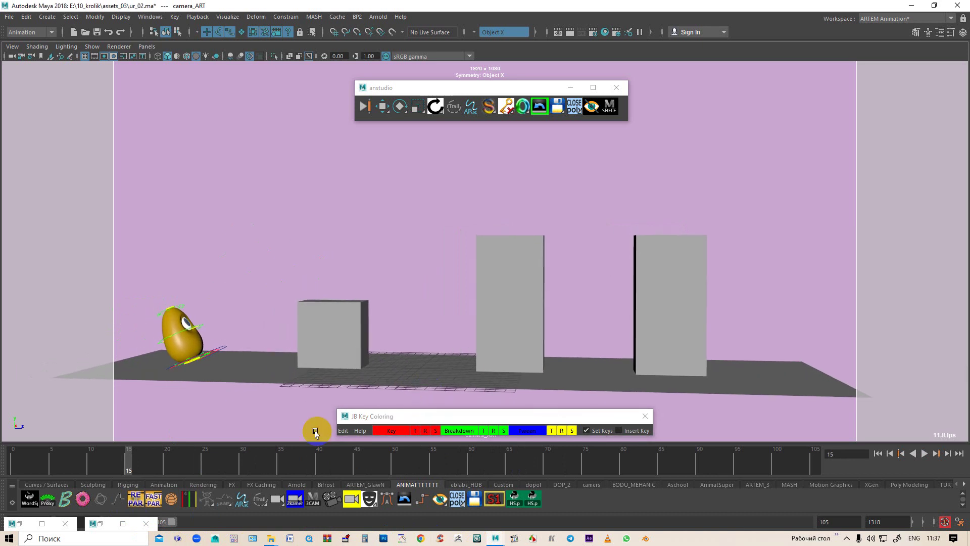
{"action": "double_click", "coordinate": [16, 463], "text": "shift"}
{"action": "left_click", "coordinate": [36, 460]}
{"action": "double_click", "coordinate": [2, 463], "text": "shift"}
{"action": "left_click", "coordinate": [17, 462]}
{"action": "double_click", "coordinate": [26, 460], "text": "shift"}
{"action": "left_click", "coordinate": [21, 461]}
{"action": "key", "text": "alt+v"}
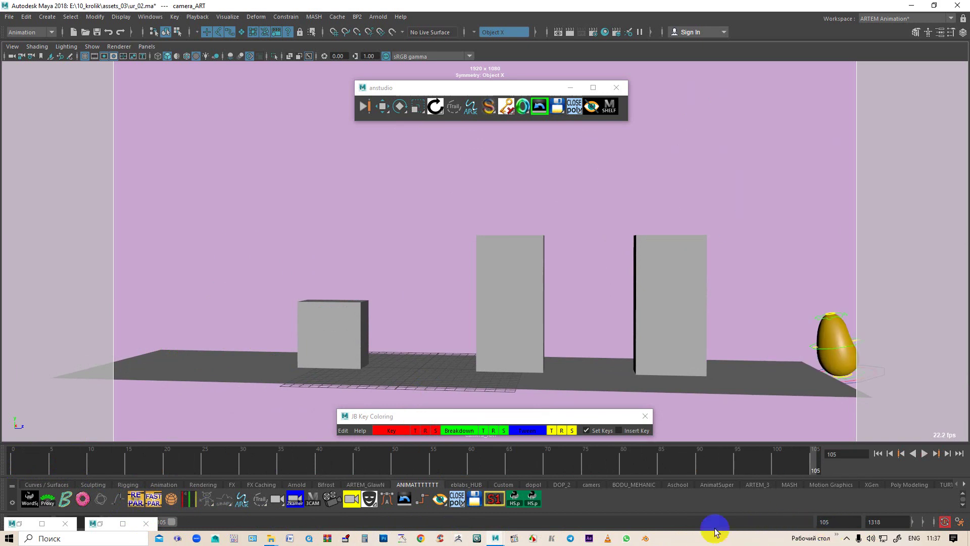
{"action": "left_click_drag", "start_coordinate": [580, 385], "coordinate": [578, 390], "text": "alt"}
Step: Scrub the hops from frame 9 to 105, orbit to an angled view of the boxes, and play
{"action": "mouse_move", "coordinate": [814, 470]}
{"action": "left_mouse_down"}
{"action": "mouse_move", "coordinate": [559, 434]}
{"action": "mouse_move", "coordinate": [10, 427]}
{"action": "mouse_move", "coordinate": [368, 470]}
{"action": "mouse_move", "coordinate": [828, 455]}
{"action": "mouse_move", "coordinate": [334, 446]}
{"action": "mouse_move", "coordinate": [3, 417]}
{"action": "left_mouse_up"}
{"action": "mouse_move", "coordinate": [86, 411]}
{"action": "left_mouse_down"}
{"action": "mouse_move", "coordinate": [325, 430]}
{"action": "mouse_move", "coordinate": [665, 493]}
{"action": "mouse_move", "coordinate": [839, 500]}
{"action": "mouse_move", "coordinate": [25, 464]}
{"action": "mouse_move", "coordinate": [108, 459]}
{"action": "mouse_move", "coordinate": [837, 502]}
{"action": "mouse_move", "coordinate": [36, 440]}
{"action": "left_mouse_up"}
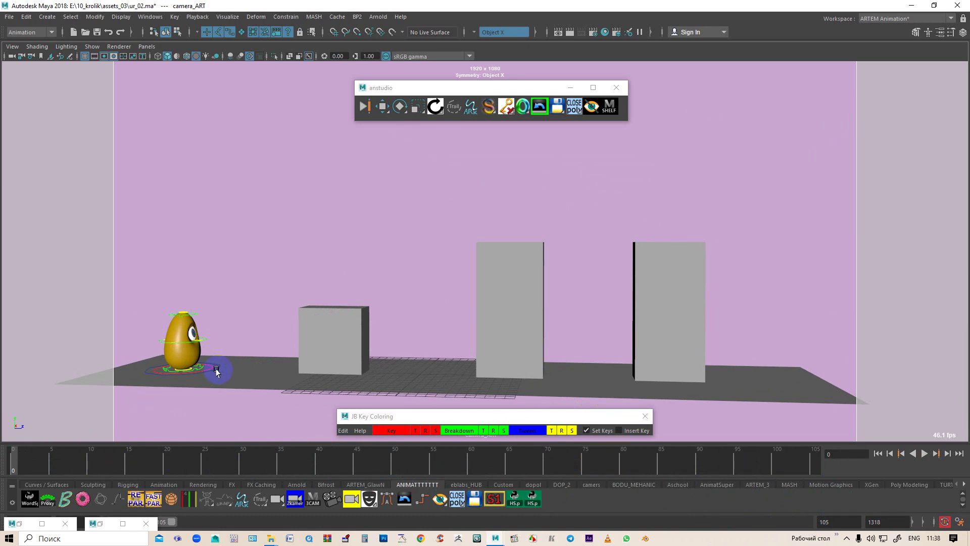
{"action": "mouse_move", "coordinate": [263, 359]}
{"action": "left_mouse_down", "text": "alt"}
{"action": "mouse_move", "coordinate": [352, 358]}
{"action": "mouse_move", "coordinate": [335, 342]}
{"action": "left_mouse_up", "text": "alt"}
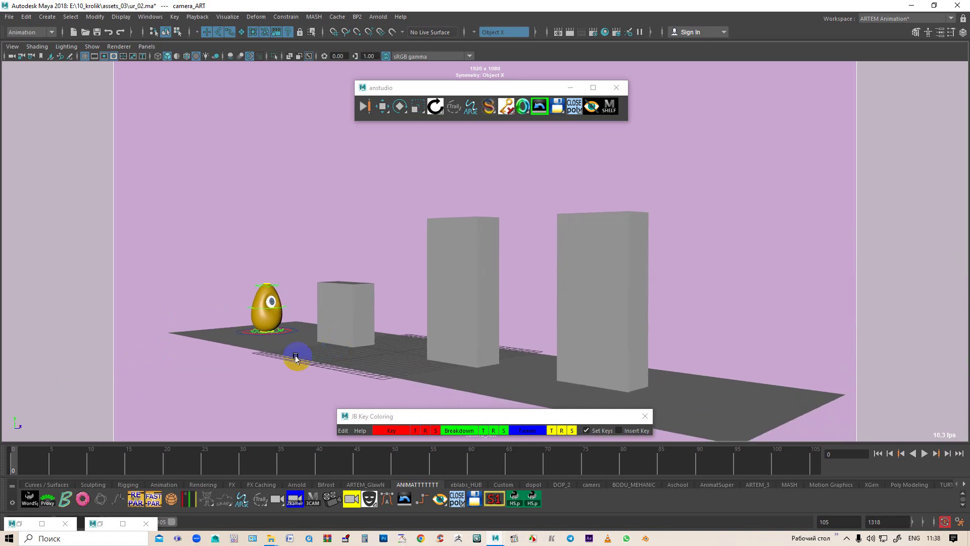
{"action": "left_click_drag", "start_coordinate": [195, 382], "coordinate": [168, 405], "text": "alt"}
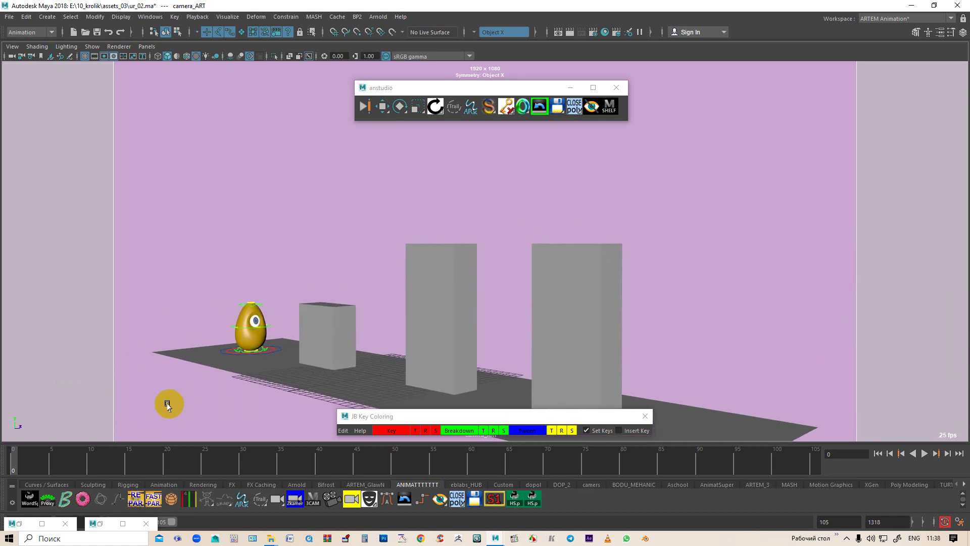
{"action": "key", "text": "alt+v"}
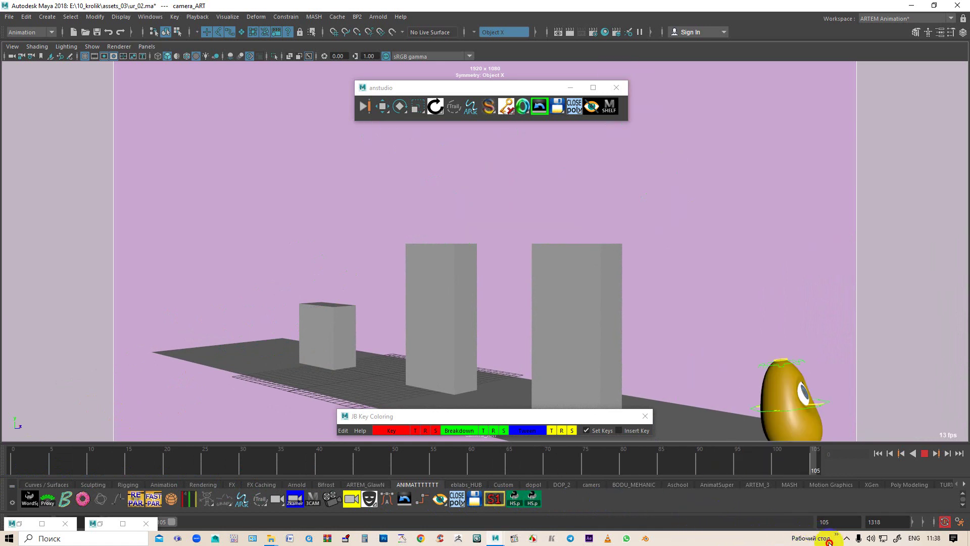
Step: Reposition the view and scrub back and forth from frame 10 to check each landing
{"action": "middle_click_drag", "start_coordinate": [514, 388], "coordinate": [500, 323], "text": "alt"}
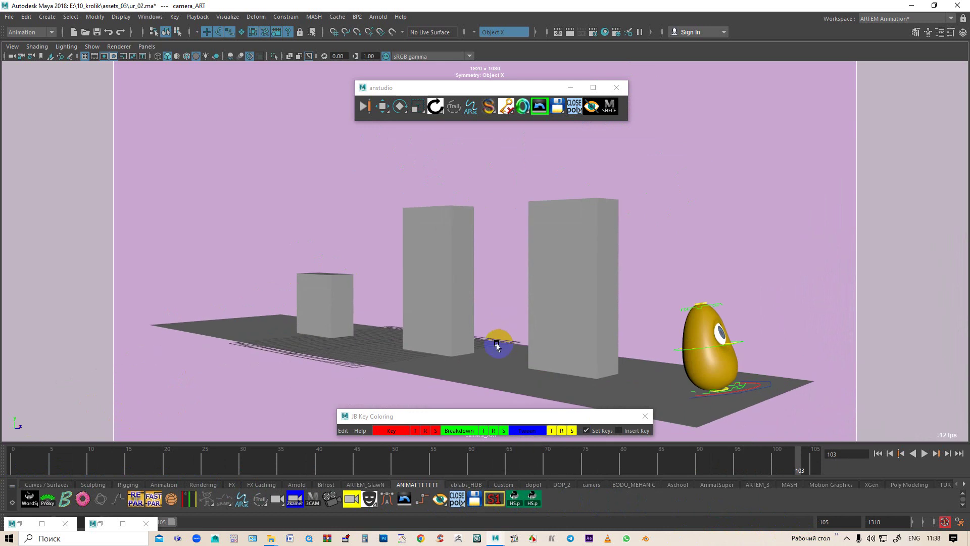
{"action": "left_click_drag", "start_coordinate": [819, 450], "coordinate": [99, 458]}
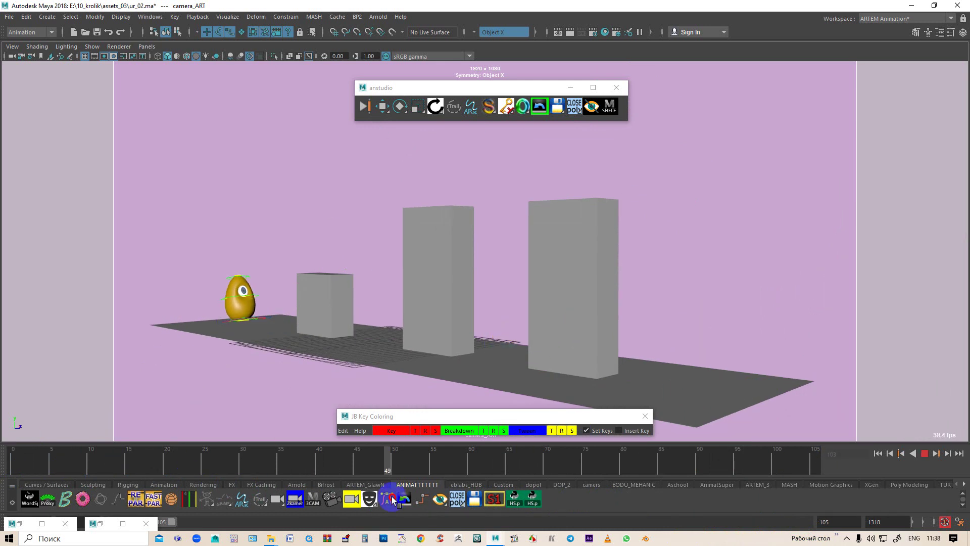
{"action": "mouse_move", "coordinate": [99, 459]}
{"action": "left_mouse_down"}
{"action": "mouse_move", "coordinate": [635, 505]}
{"action": "mouse_move", "coordinate": [891, 512]}
{"action": "left_mouse_up"}
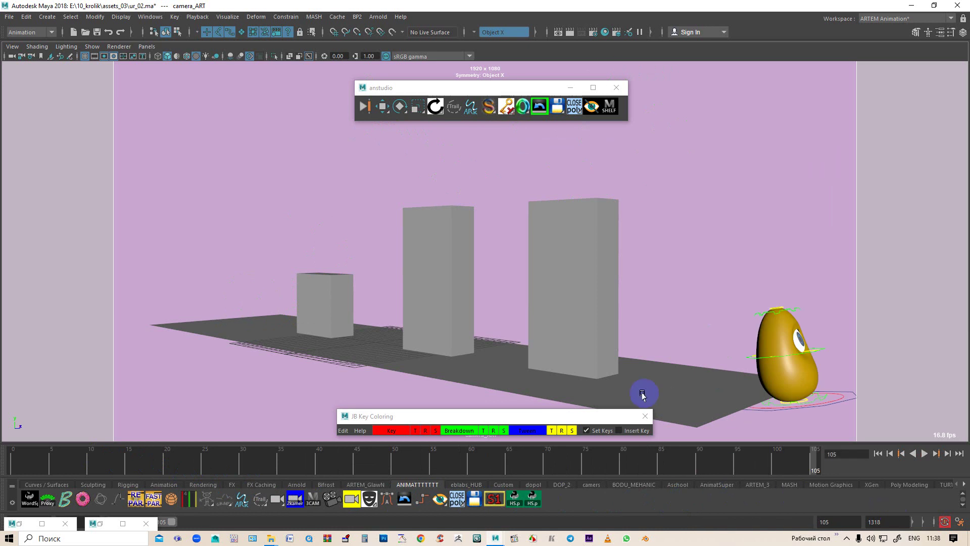
{"action": "middle_click_drag", "start_coordinate": [594, 384], "coordinate": [587, 383], "text": "alt"}
{"action": "mouse_move", "coordinate": [765, 449]}
{"action": "left_mouse_down"}
{"action": "mouse_move", "coordinate": [747, 462]}
{"action": "mouse_move", "coordinate": [199, 457]}
{"action": "mouse_move", "coordinate": [346, 502]}
{"action": "mouse_move", "coordinate": [851, 511]}
{"action": "mouse_move", "coordinate": [391, 523]}
{"action": "mouse_move", "coordinate": [558, 511]}
{"action": "mouse_move", "coordinate": [828, 543]}
{"action": "left_mouse_up"}
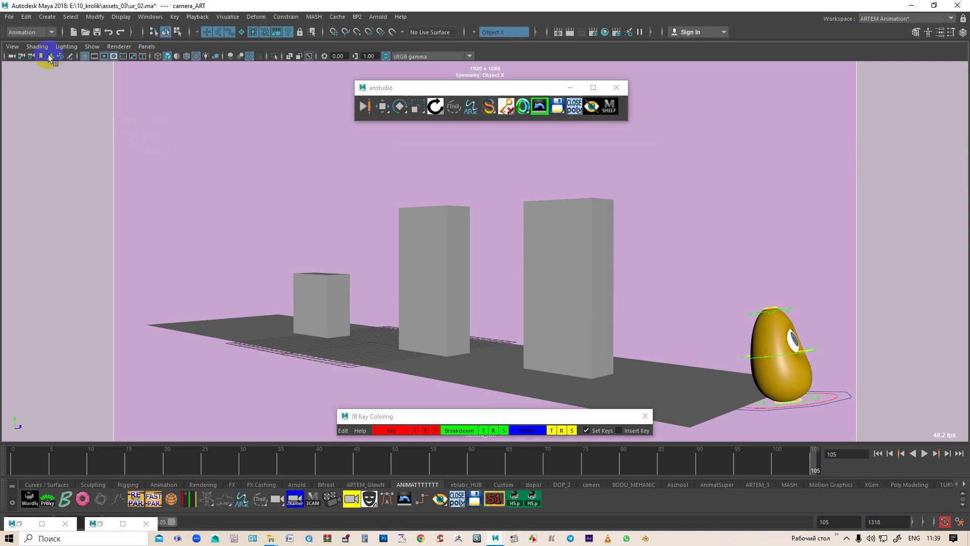
{"action": "left_click", "coordinate": [23, 55]}
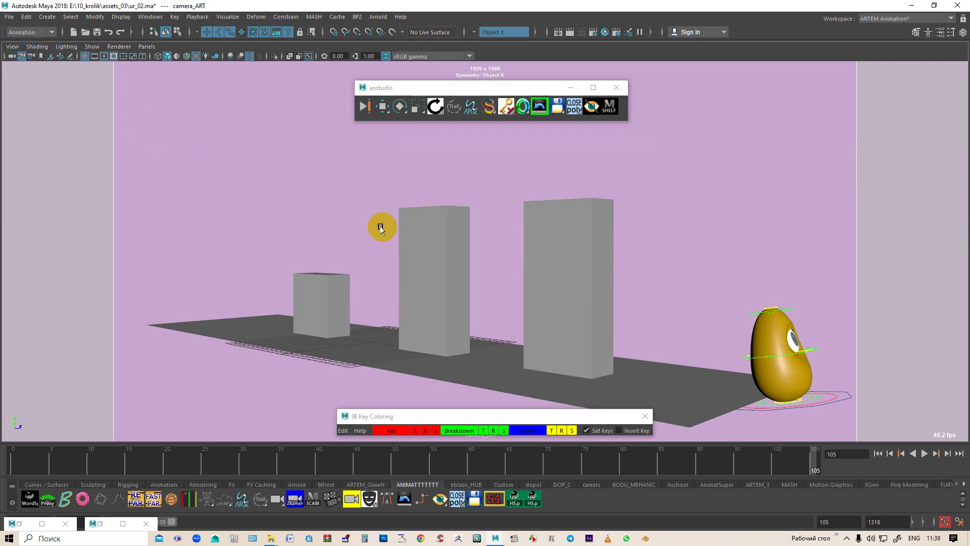
Step: Replay the egg's final jump to frame 95, then switch to a two-pane persp and side layout
{"action": "key", "text": "alt+v"}
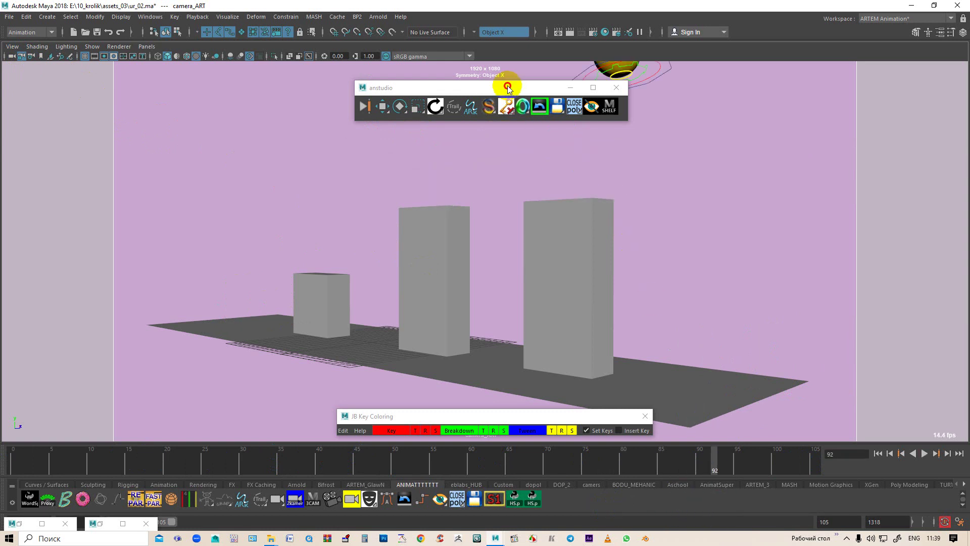
{"action": "left_click_drag", "start_coordinate": [505, 87], "coordinate": [335, 87]}
{"action": "key", "text": "alt+v"}
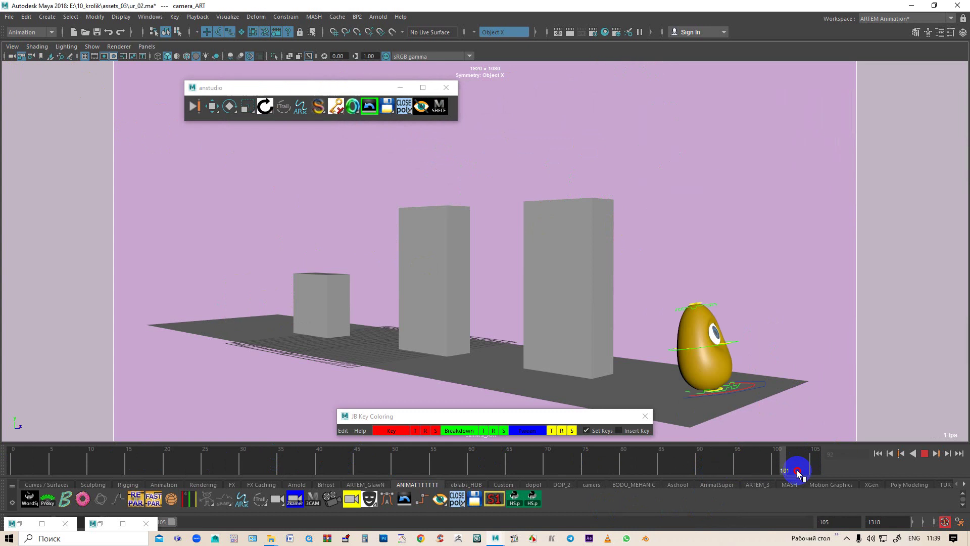
{"action": "left_click", "coordinate": [552, 470]}
{"action": "left_click_drag", "start_coordinate": [551, 470], "coordinate": [735, 489]}
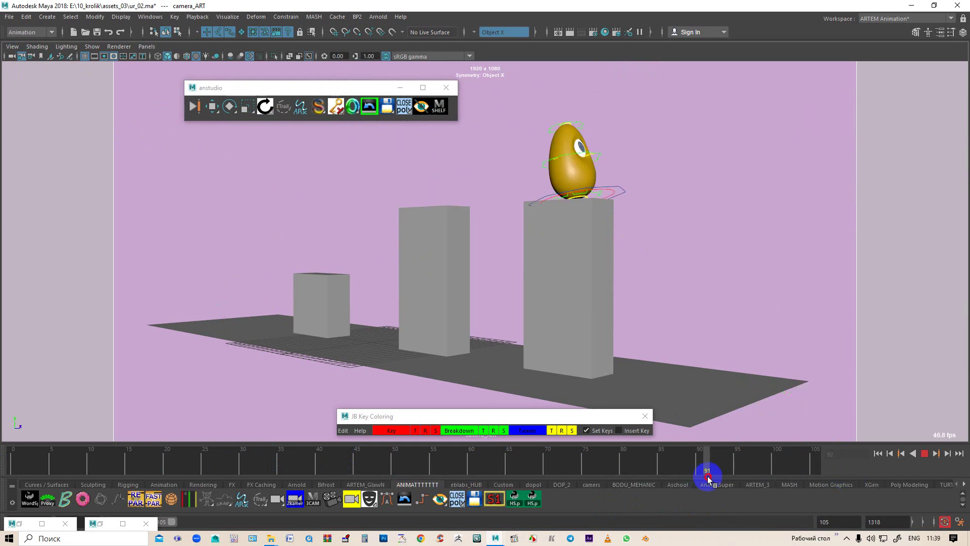
{"action": "left_click", "coordinate": [295, 500]}
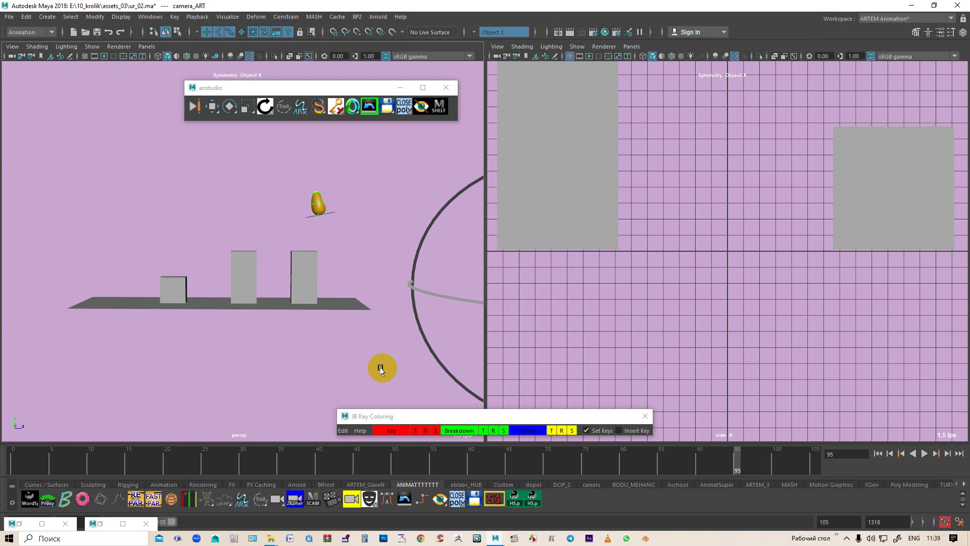
Step: Show the persp camera in the right pane and tumble around the boxes
{"action": "left_click", "coordinate": [638, 48]}
{"action": "mouse_move", "coordinate": [667, 56]}
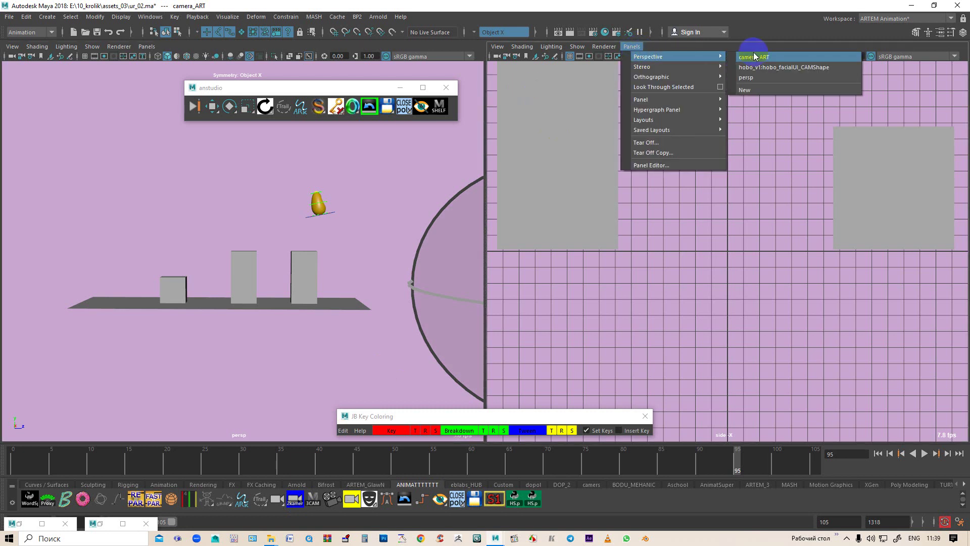
{"action": "left_click", "coordinate": [756, 77]}
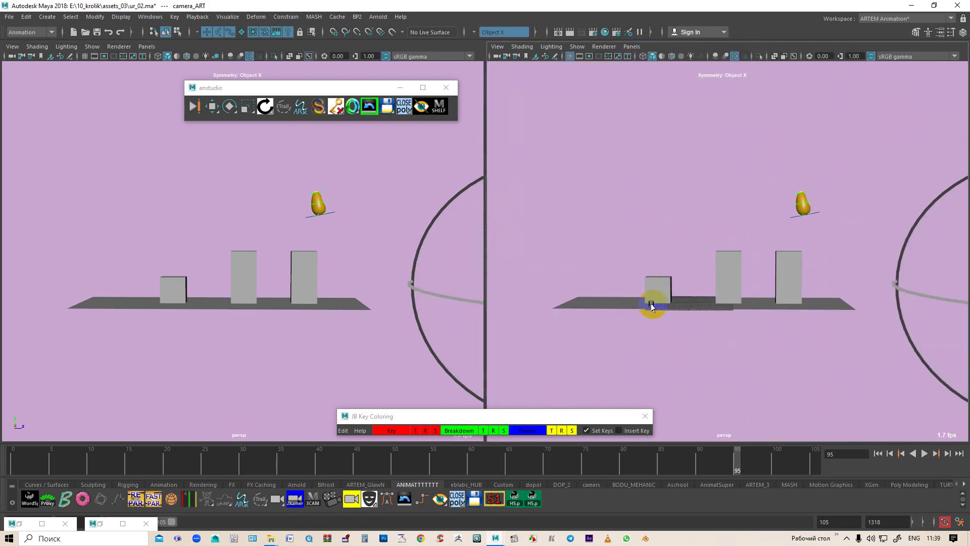
{"action": "mouse_move", "coordinate": [718, 277]}
{"action": "left_mouse_down", "text": "alt"}
{"action": "mouse_move", "coordinate": [685, 282]}
{"action": "mouse_move", "coordinate": [798, 212]}
{"action": "mouse_move", "coordinate": [823, 232]}
{"action": "left_mouse_up", "text": "alt"}
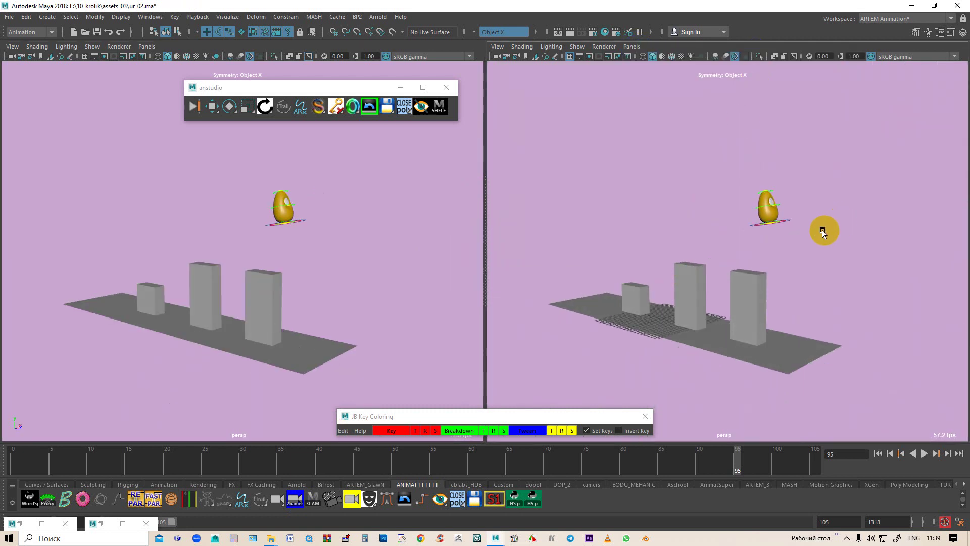
Step: Look through camera_ART in the left pane and move the floating shelf window to the upper right
{"action": "left_click", "coordinate": [146, 46]}
{"action": "mouse_move", "coordinate": [163, 56]}
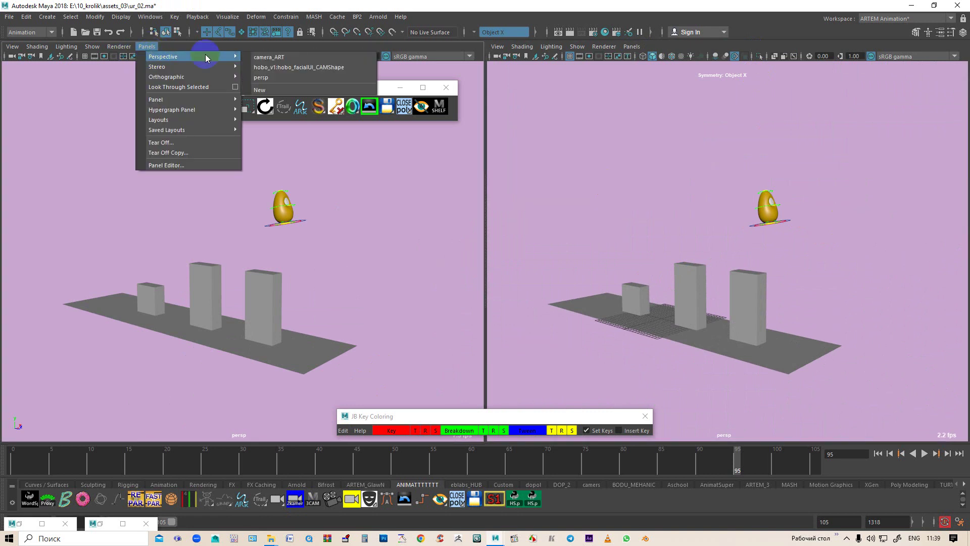
{"action": "left_click", "coordinate": [270, 57]}
{"action": "mouse_move", "coordinate": [297, 87]}
{"action": "left_mouse_down"}
{"action": "mouse_move", "coordinate": [552, 71]}
{"action": "mouse_move", "coordinate": [607, 146]}
{"action": "left_mouse_up"}
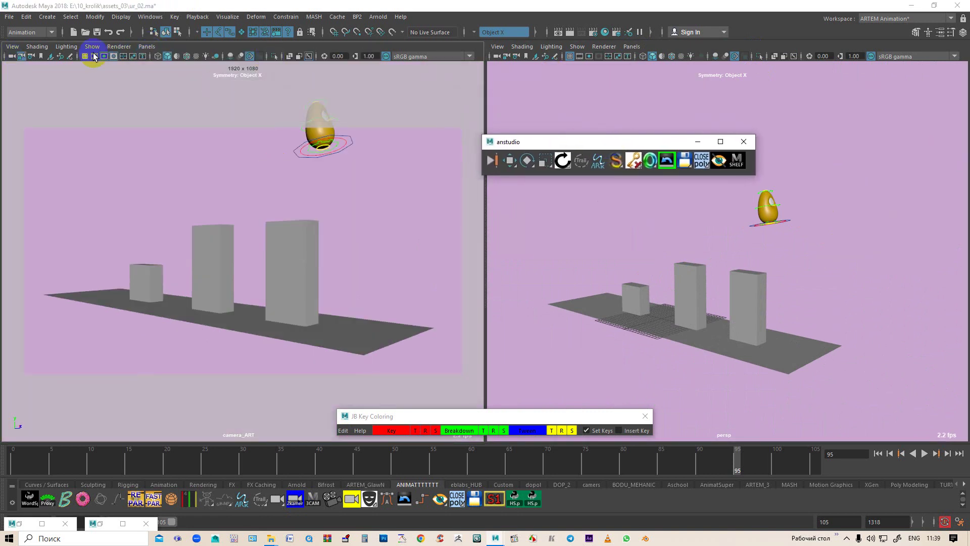
{"action": "left_click", "coordinate": [149, 47]}
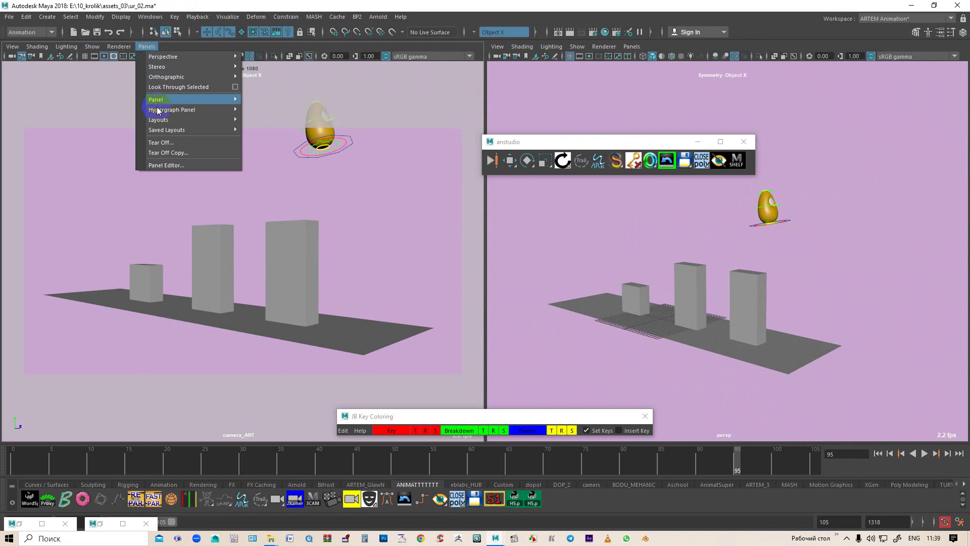
Step: Tear off the camera_ART panel into a floating window, then reposition and resize it
{"action": "left_click", "coordinate": [167, 153]}
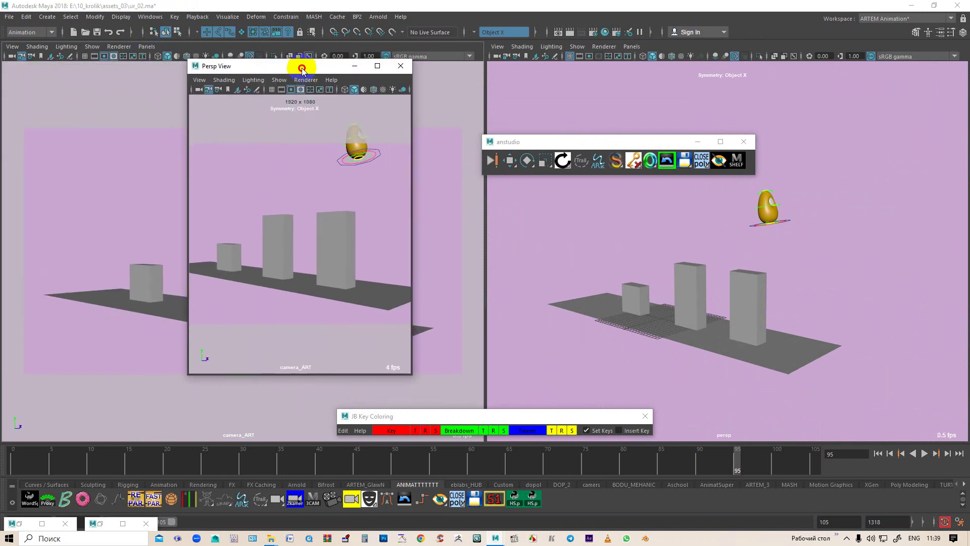
{"action": "left_click_drag", "start_coordinate": [110, 72], "coordinate": [299, 69]}
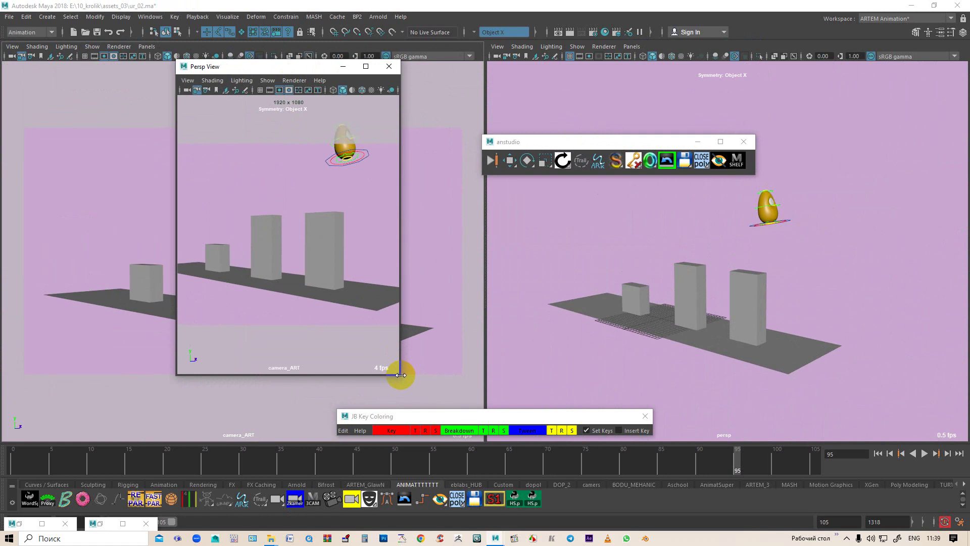
{"action": "left_click_drag", "start_coordinate": [400, 376], "coordinate": [479, 279]}
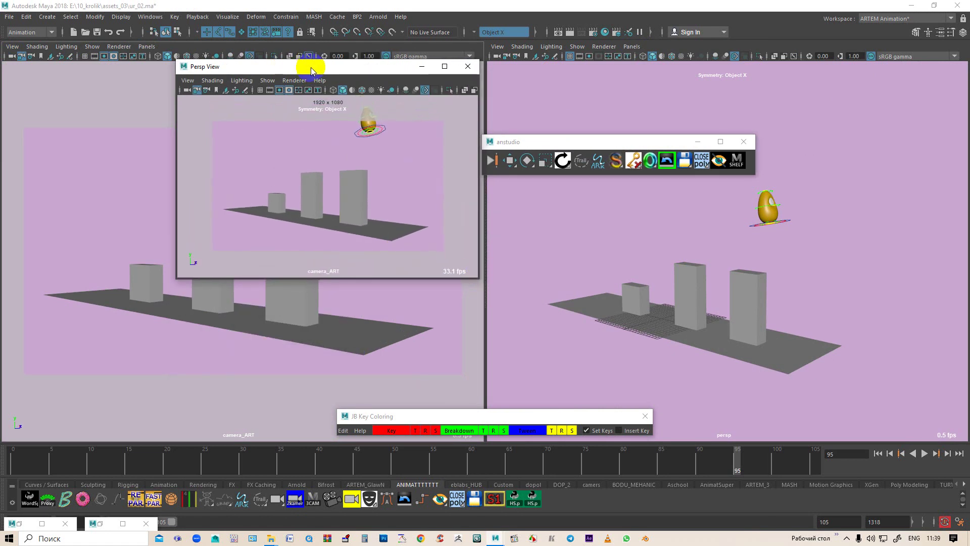
{"action": "left_click_drag", "start_coordinate": [313, 66], "coordinate": [183, 76]}
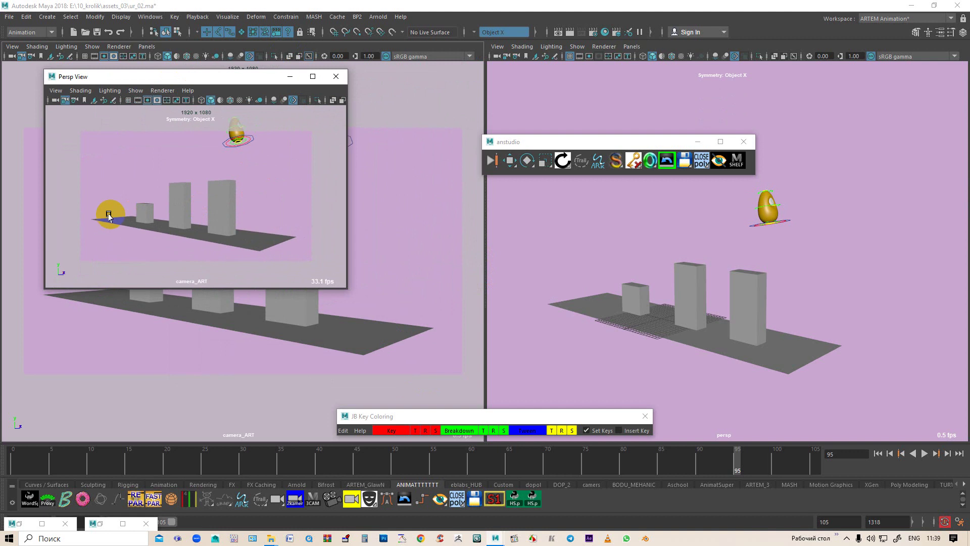
Step: Zoom and pan camera_ART with 2D Pan/Zoom, then close the floating view window
{"action": "left_click", "coordinate": [103, 100]}
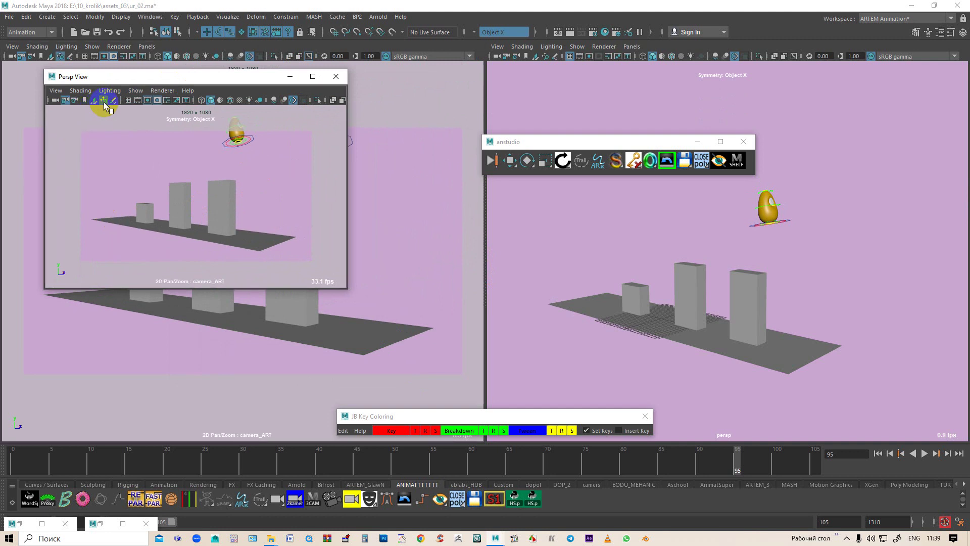
{"action": "scroll", "coordinate": [204, 239], "scroll_direction": "up", "scroll_amount": 2}
{"action": "scroll", "coordinate": [205, 237], "scroll_direction": "up", "scroll_amount": 2}
{"action": "scroll", "coordinate": [207, 234], "scroll_direction": "up", "scroll_amount": 1}
{"action": "scroll", "coordinate": [208, 233], "scroll_direction": "up", "scroll_amount": 1}
{"action": "left_click_drag", "start_coordinate": [209, 232], "coordinate": [218, 226]}
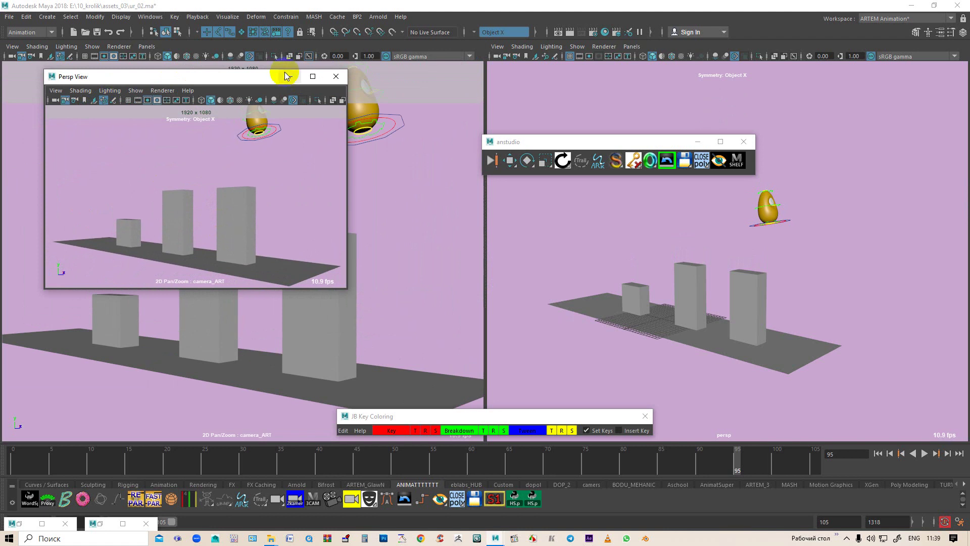
{"action": "left_click_drag", "start_coordinate": [261, 82], "coordinate": [262, 82]}
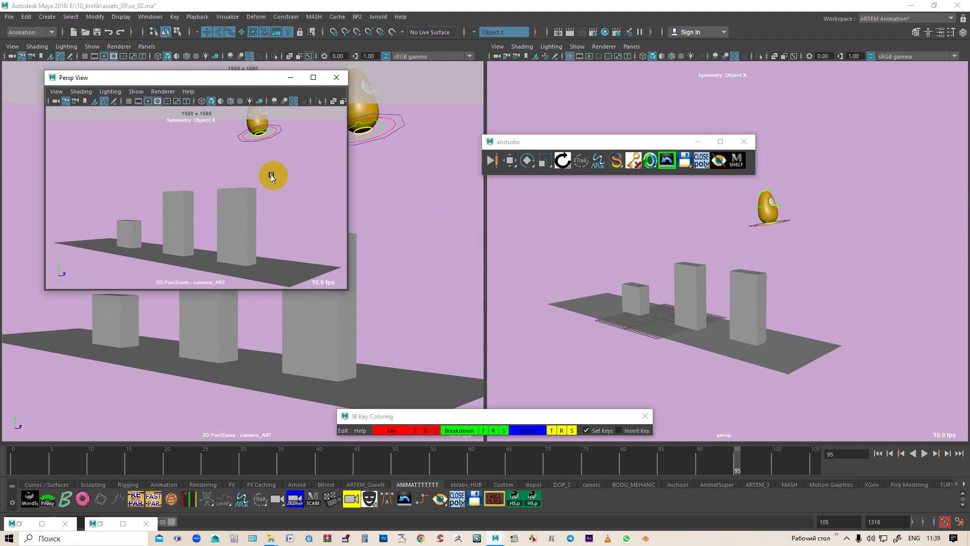
{"action": "left_click", "coordinate": [104, 101]}
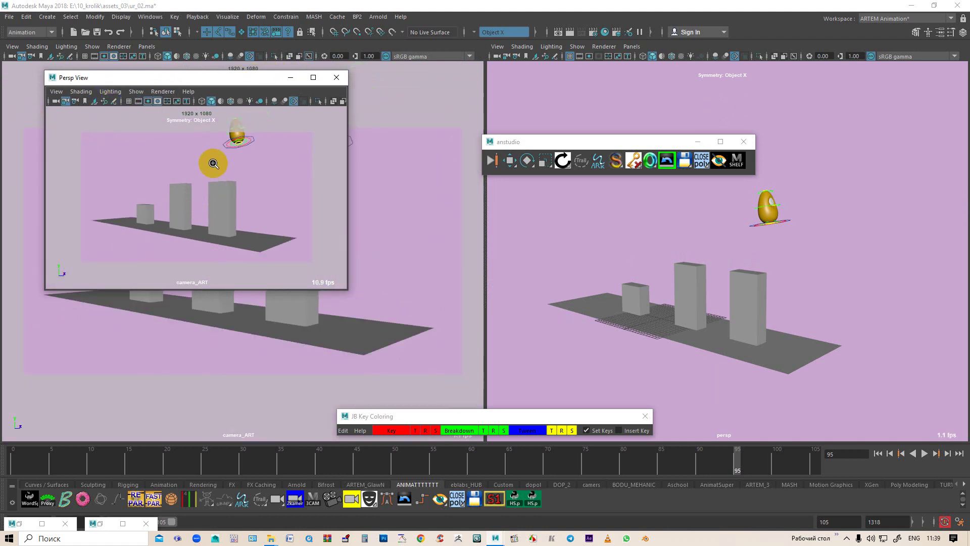
{"action": "left_click_drag", "start_coordinate": [213, 163], "coordinate": [207, 146]}
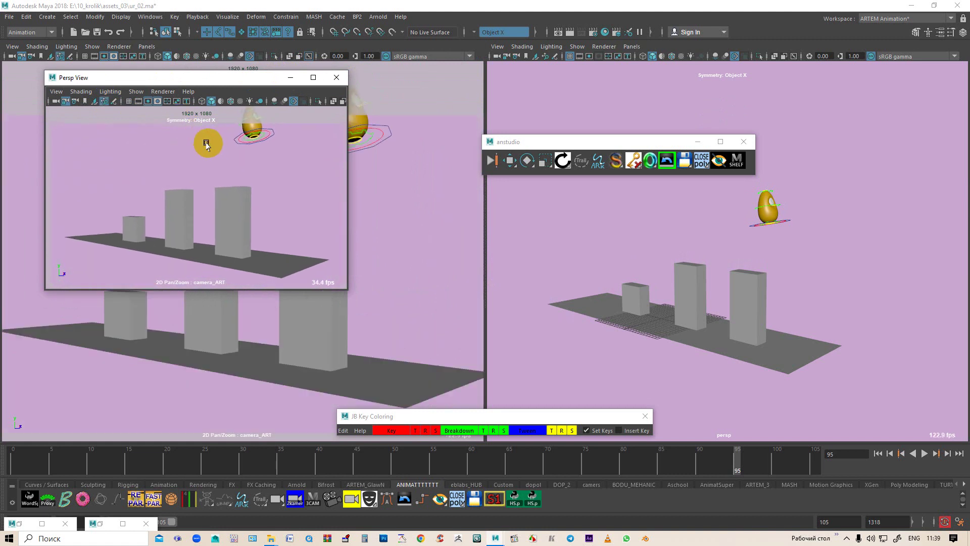
{"action": "left_click_drag", "start_coordinate": [207, 146], "coordinate": [214, 131]}
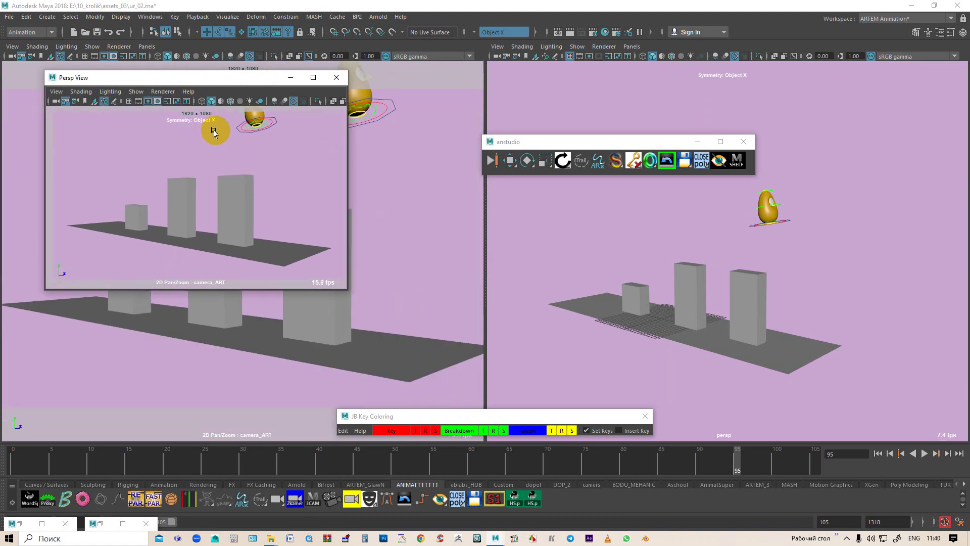
{"action": "left_click", "coordinate": [337, 77]}
Step: Maximise the camera_ART view with Resolution Gate on and move the anstudio shelf aside
{"action": "key", "text": "space"}
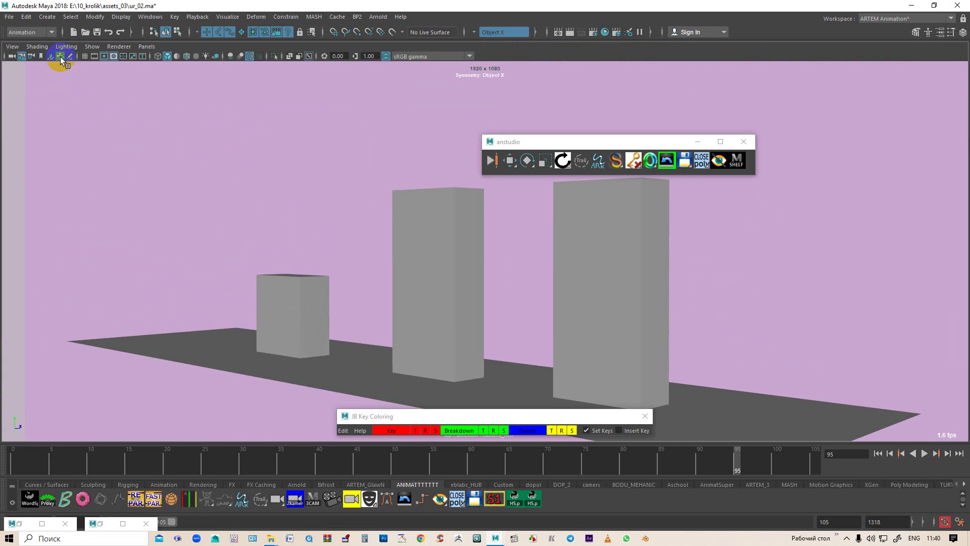
{"action": "left_click", "coordinate": [61, 57]}
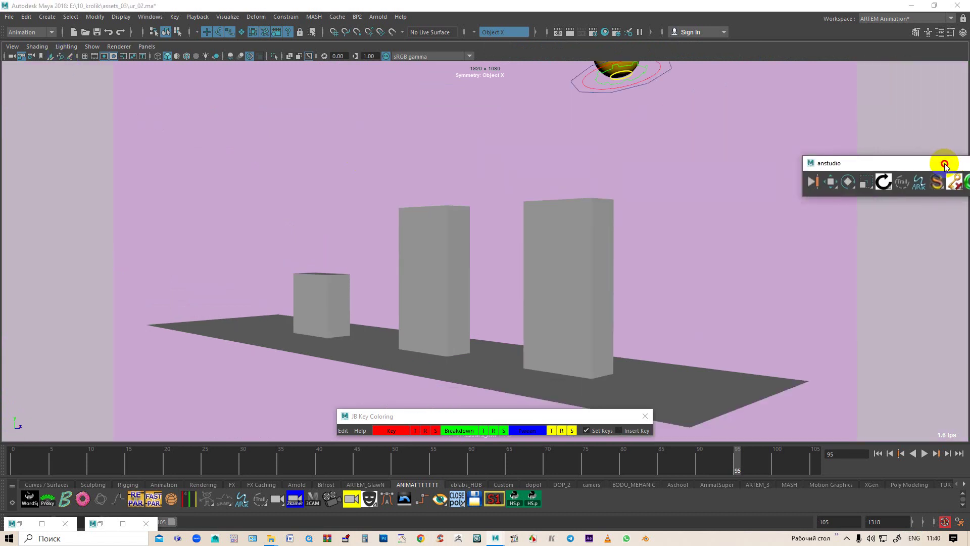
{"action": "left_click_drag", "start_coordinate": [624, 144], "coordinate": [960, 171]}
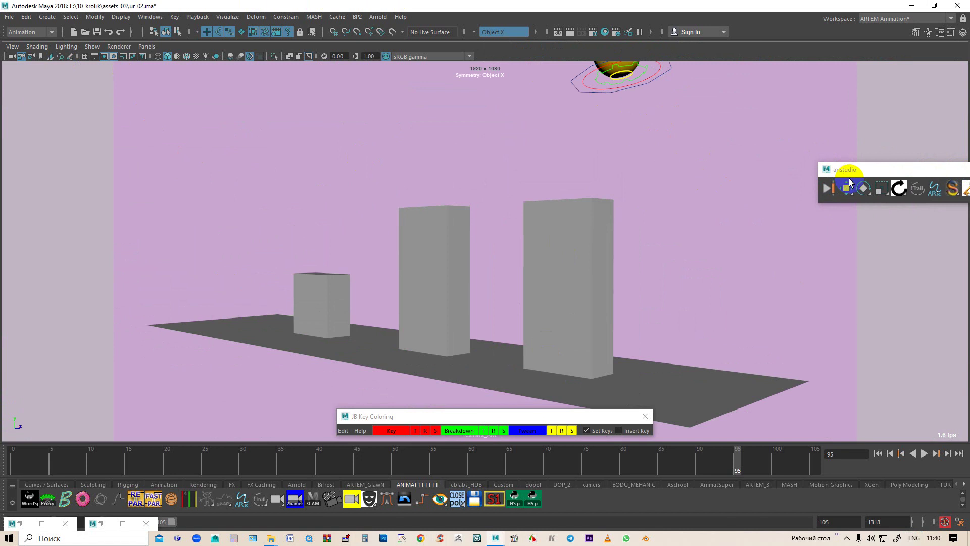
{"action": "left_click_drag", "start_coordinate": [857, 171], "coordinate": [663, 133]}
Step: Select hobo_global_CNT and scrub the animation to about frame 92
{"action": "left_click", "coordinate": [570, 80]}
{"action": "left_click_drag", "start_coordinate": [628, 472], "coordinate": [738, 466]}
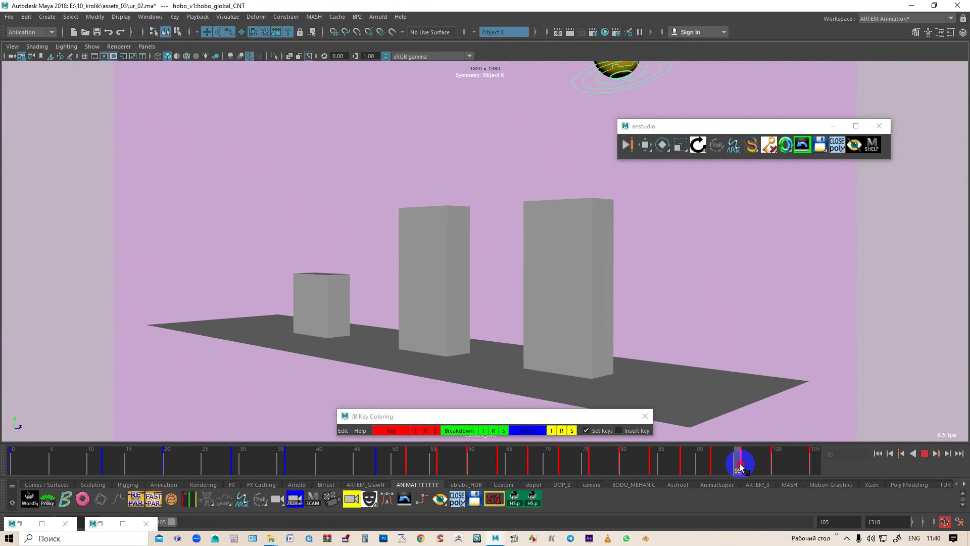
{"action": "left_click_drag", "start_coordinate": [737, 466], "coordinate": [720, 465]}
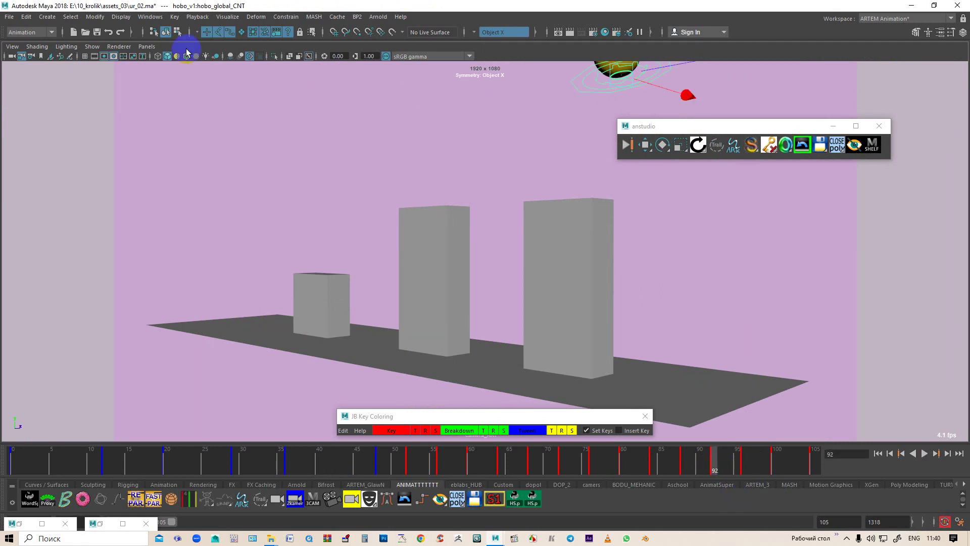
Step: Split into two views with camera_ART on the left and persp on the right
{"action": "left_click", "coordinate": [147, 47]}
{"action": "mouse_move", "coordinate": [182, 56]}
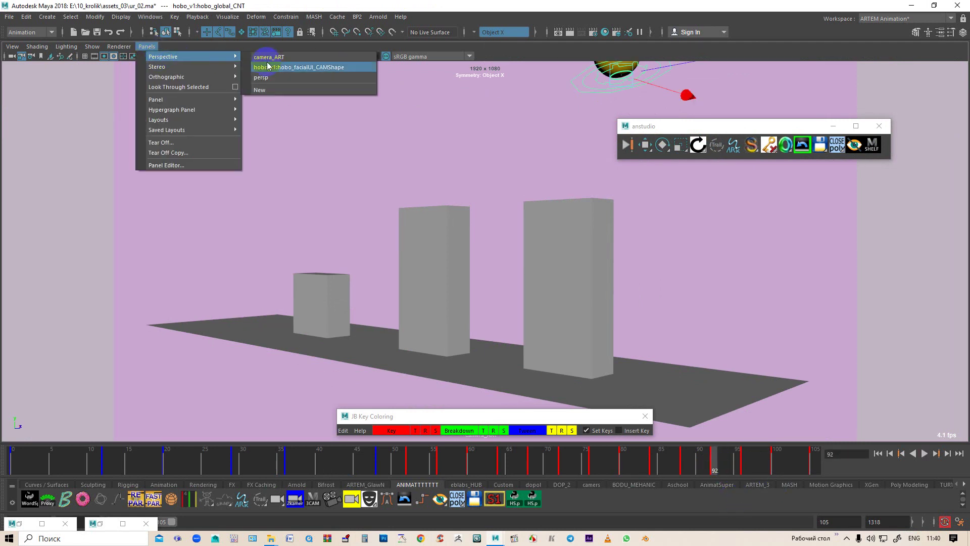
{"action": "left_click", "coordinate": [261, 77]}
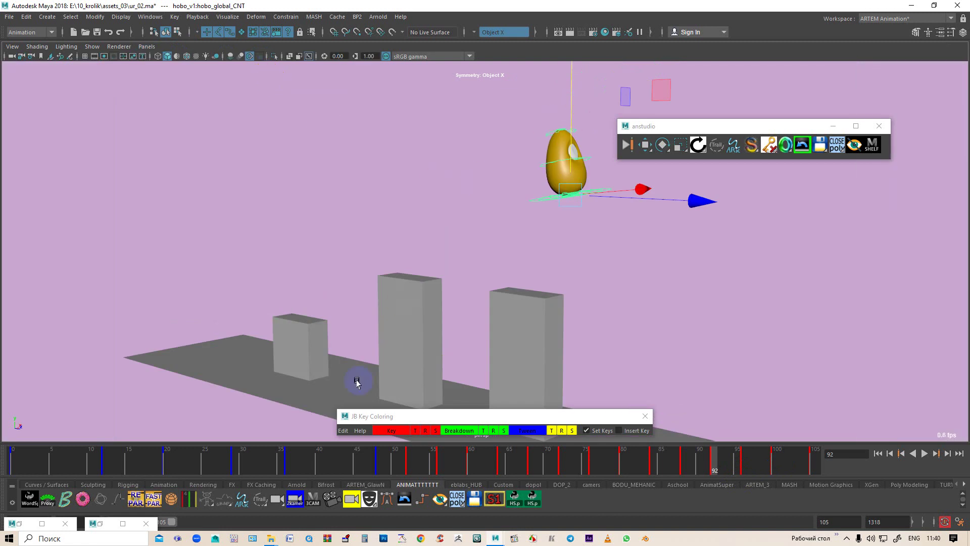
{"action": "left_click", "coordinate": [295, 500]}
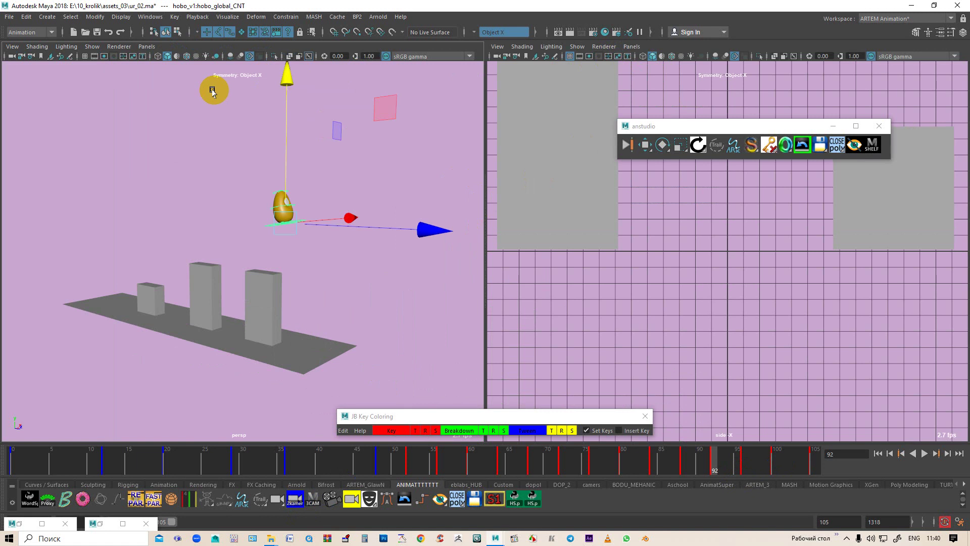
{"action": "left_click", "coordinate": [149, 46]}
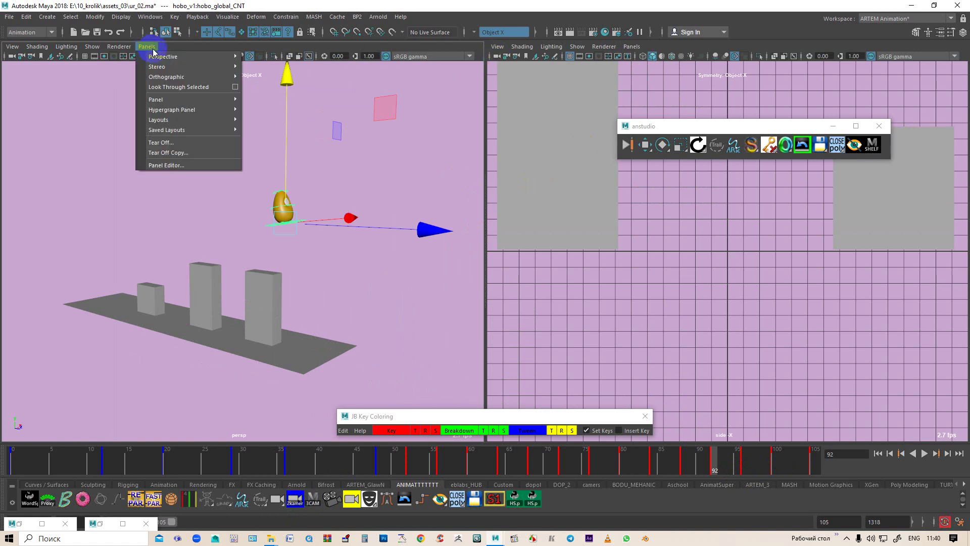
{"action": "left_click", "coordinate": [273, 62]}
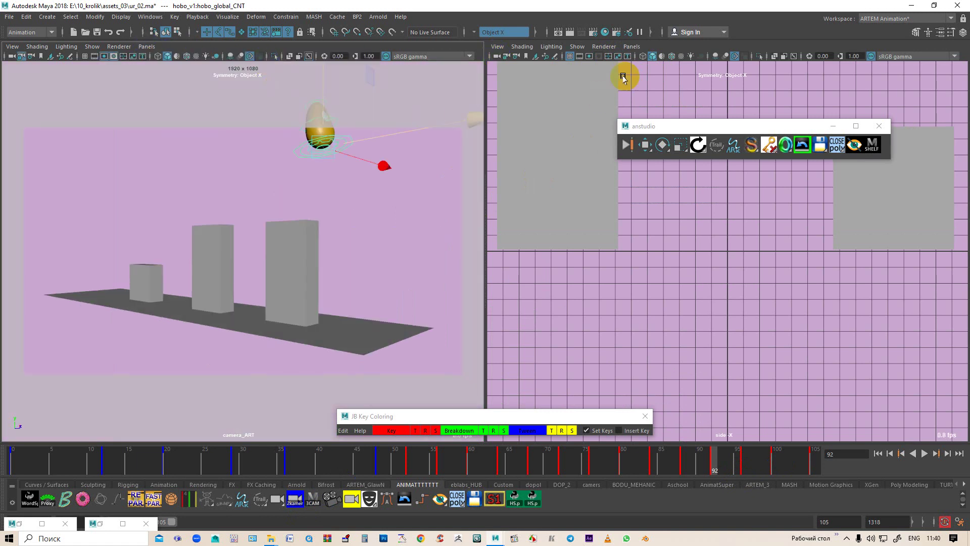
{"action": "left_click", "coordinate": [633, 49]}
{"action": "left_click", "coordinate": [752, 87]}
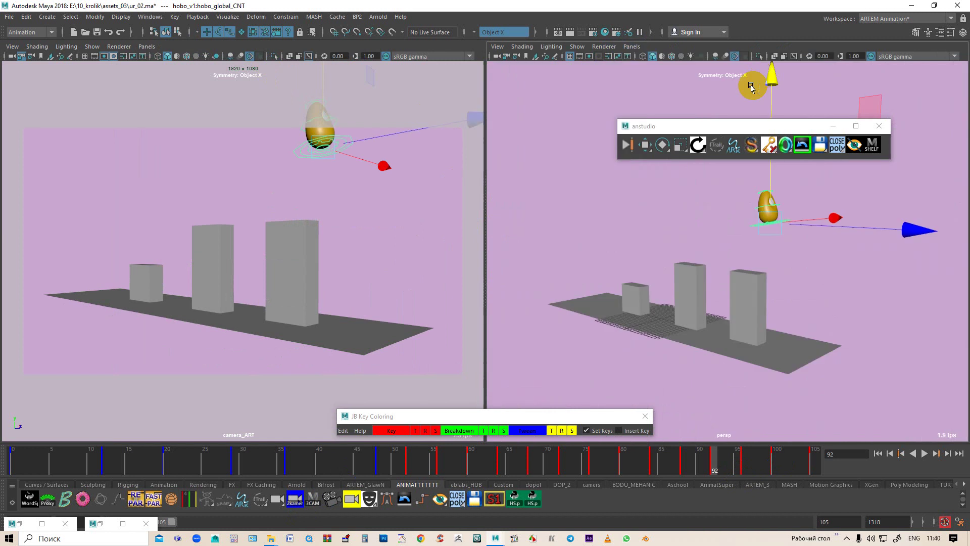
{"action": "left_click_drag", "start_coordinate": [751, 87], "coordinate": [779, 115]}
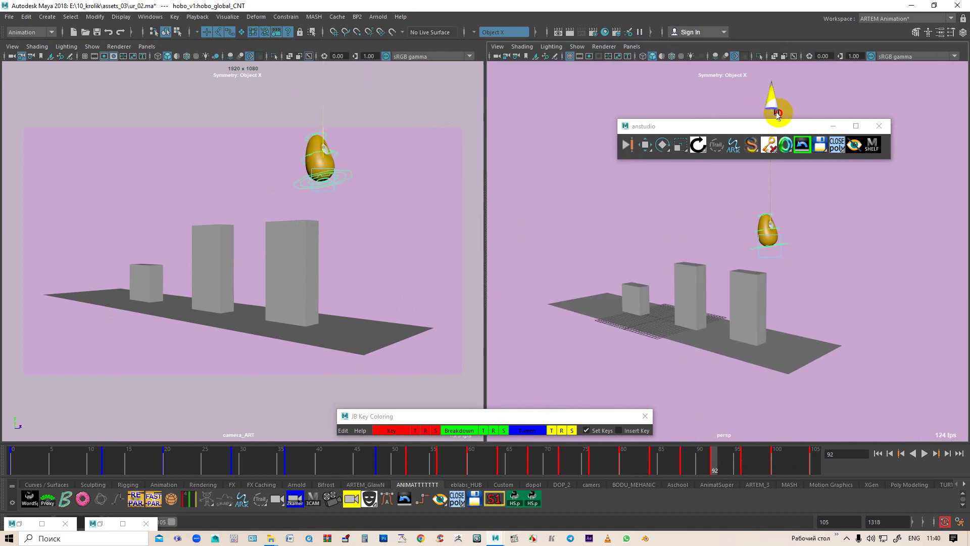
Step: Scrub to frame 88 with the character on the tall box and maximise the persp view
{"action": "left_click_drag", "start_coordinate": [589, 460], "coordinate": [688, 461]}
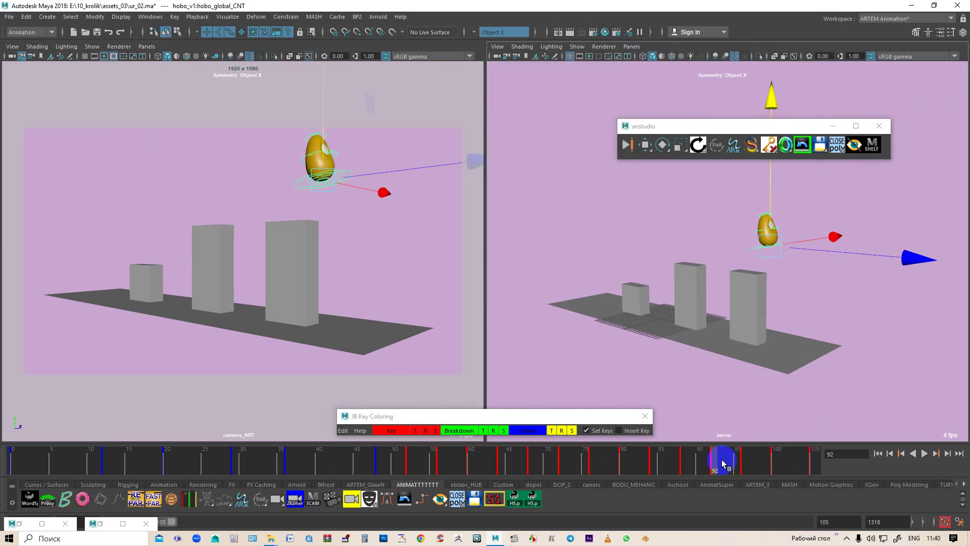
{"action": "mouse_move", "coordinate": [763, 456]}
{"action": "left_mouse_down"}
{"action": "mouse_move", "coordinate": [836, 457]}
{"action": "mouse_move", "coordinate": [601, 453]}
{"action": "mouse_move", "coordinate": [812, 457]}
{"action": "mouse_move", "coordinate": [625, 457]}
{"action": "mouse_move", "coordinate": [685, 457]}
{"action": "left_mouse_up"}
{"action": "key", "text": "f"}
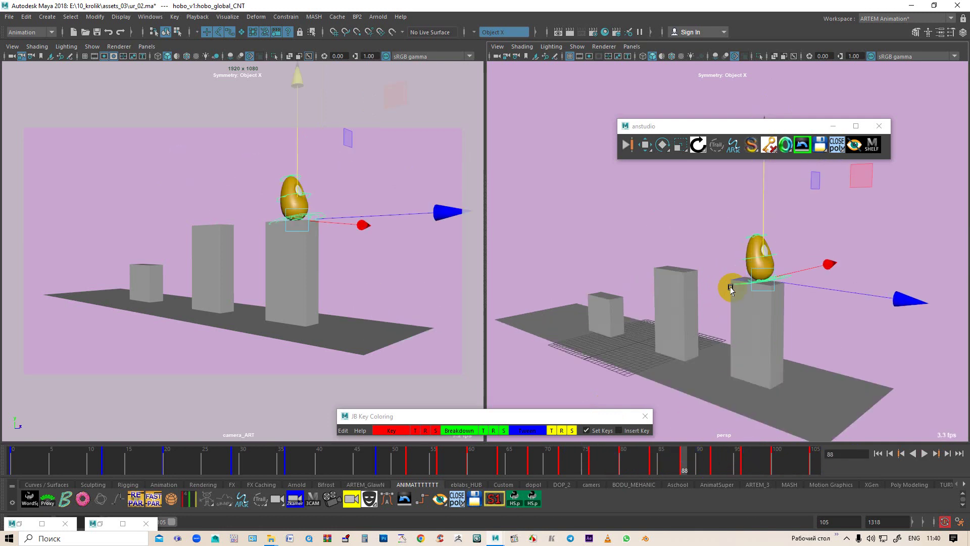
{"action": "key", "text": "space"}
{"action": "left_click_drag", "start_coordinate": [738, 260], "coordinate": [662, 228]}
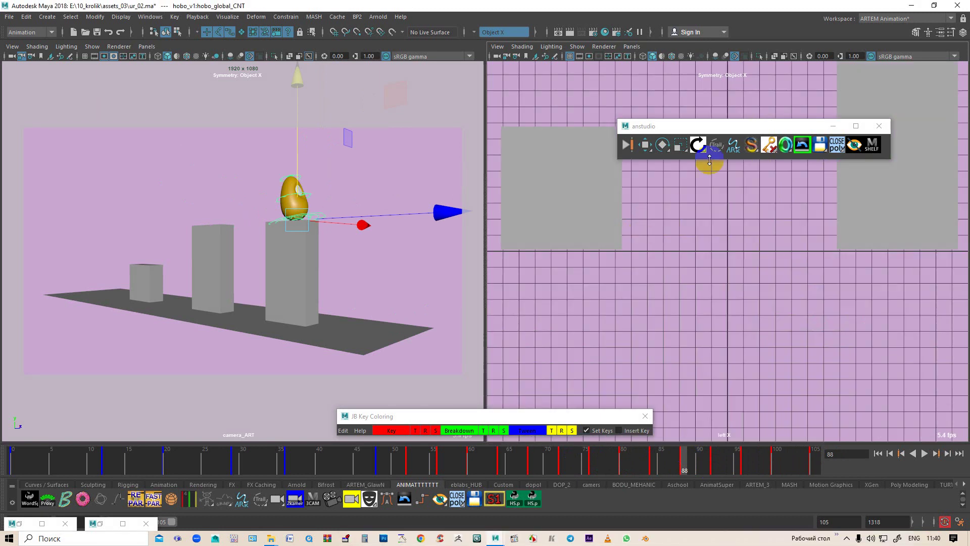
{"action": "left_click", "coordinate": [631, 46]}
{"action": "mouse_move", "coordinate": [748, 60]}
{"action": "left_click", "coordinate": [749, 78]}
{"action": "scroll", "coordinate": [673, 281], "scroll_direction": "down", "scroll_amount": 5}
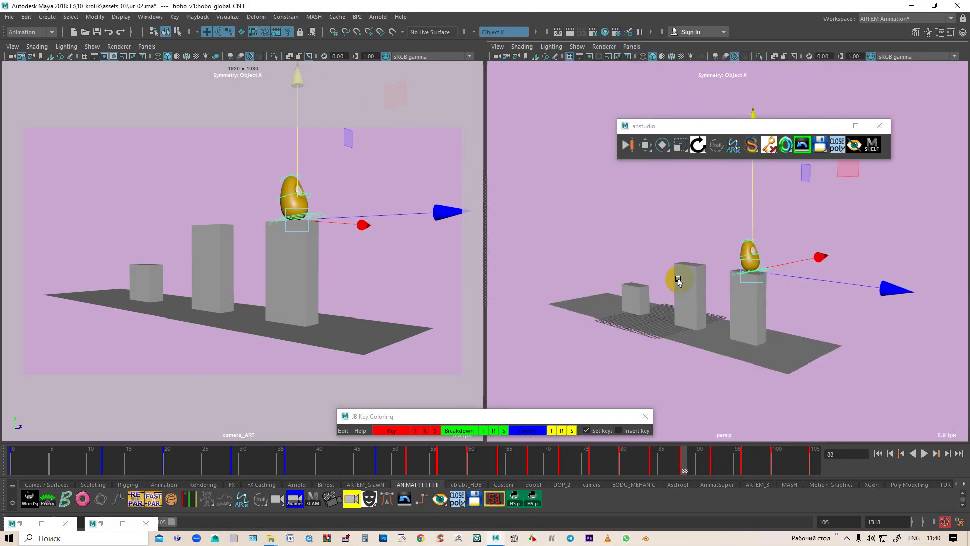
{"action": "key", "text": "space"}
{"action": "scroll", "coordinate": [511, 245], "scroll_direction": "up", "scroll_amount": 3}
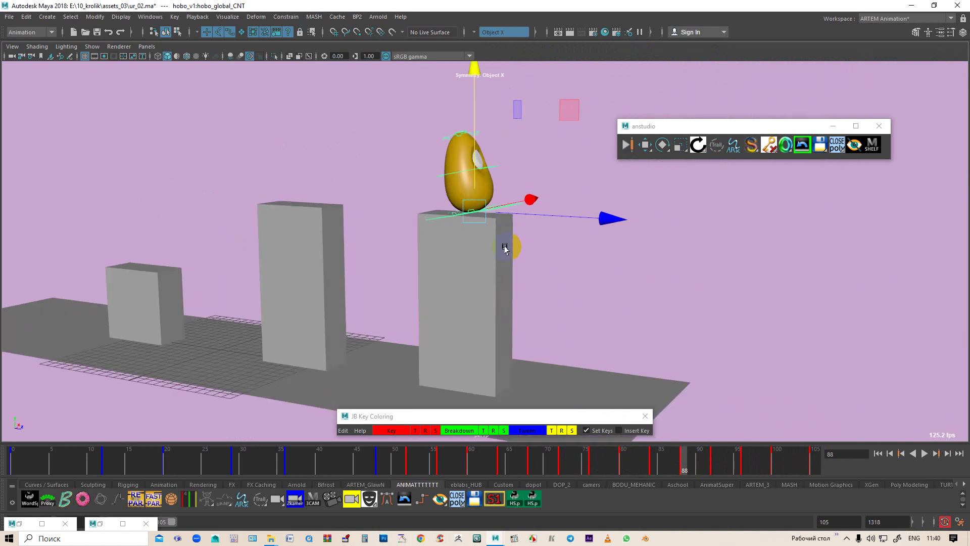
Step: Lower the top vertices of the tall right-hand box pCube4
{"action": "scroll", "coordinate": [497, 240], "scroll_direction": "up", "scroll_amount": 3}
{"action": "left_click", "coordinate": [496, 240]}
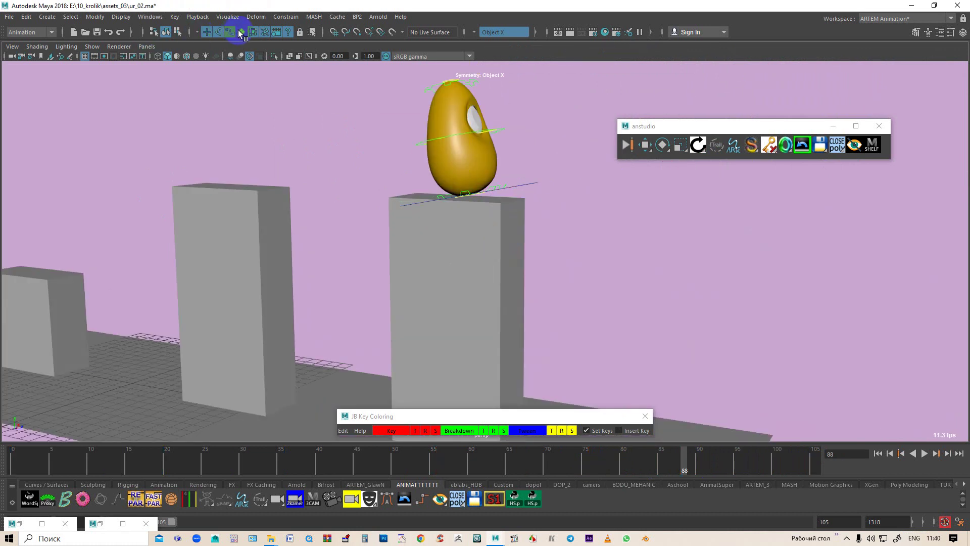
{"action": "left_click", "coordinate": [495, 229]}
{"action": "right_click", "coordinate": [497, 227]}
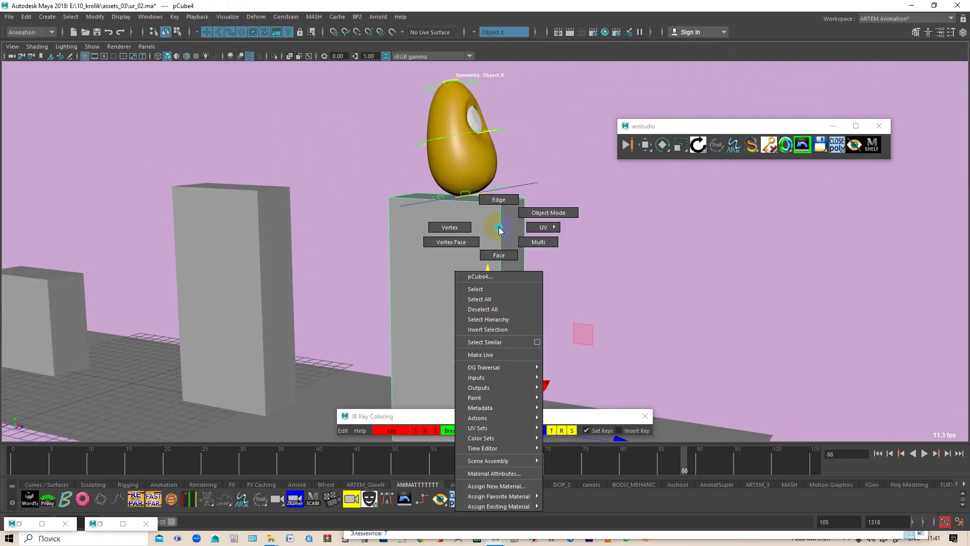
{"action": "left_click", "coordinate": [464, 227]}
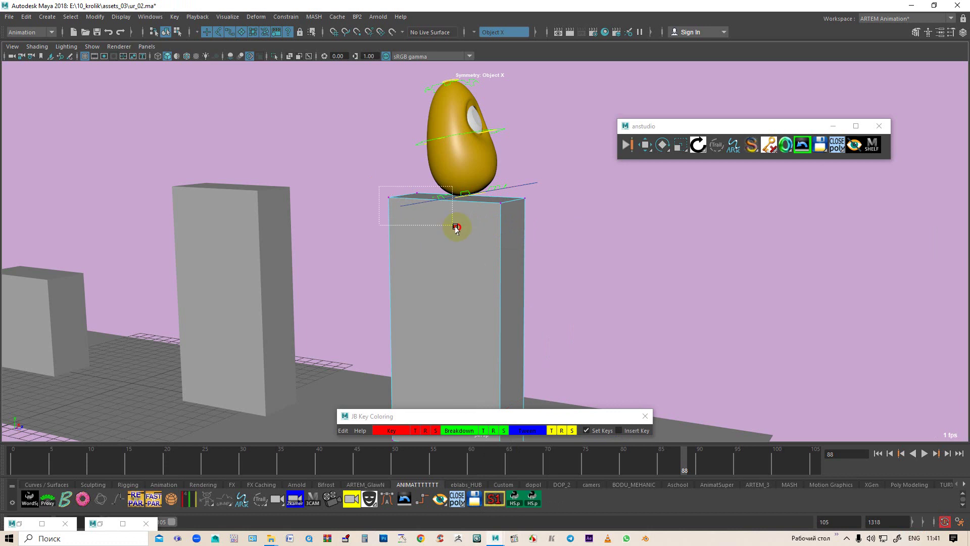
{"action": "mouse_move", "coordinate": [550, 240]}
{"action": "left_mouse_down"}
{"action": "mouse_move", "coordinate": [432, 143]}
{"action": "mouse_move", "coordinate": [455, 218]}
{"action": "mouse_move", "coordinate": [381, 252]}
{"action": "mouse_move", "coordinate": [392, 250]}
{"action": "left_mouse_up"}
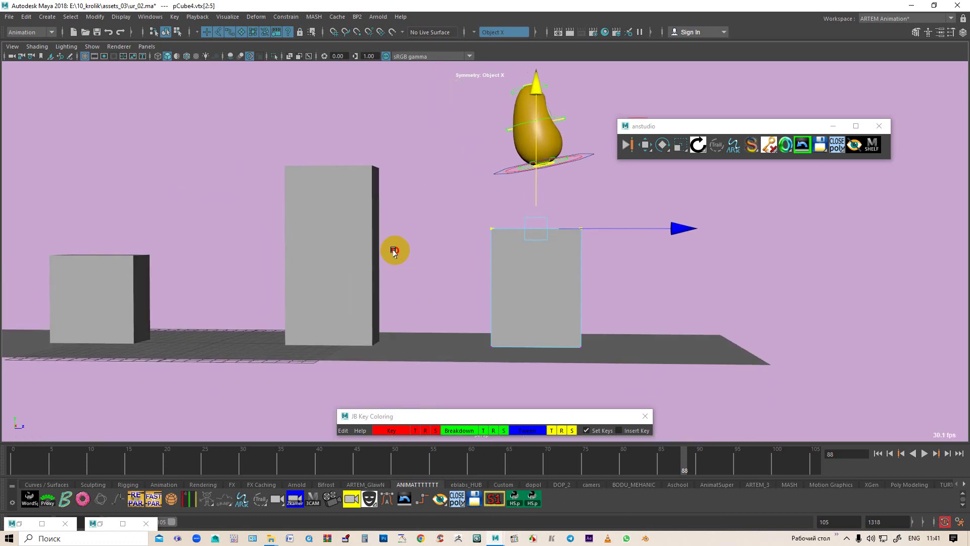
{"action": "left_click_drag", "start_coordinate": [536, 186], "coordinate": [535, 180]}
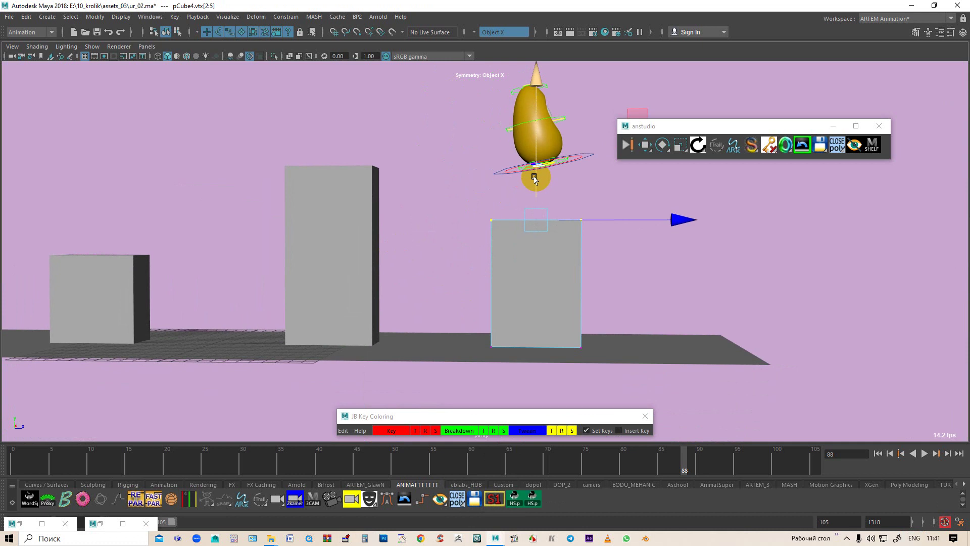
Step: Move hobo_global_CNT down onto the lowered box and scrub forward to frame 104
{"action": "left_click", "coordinate": [499, 172]}
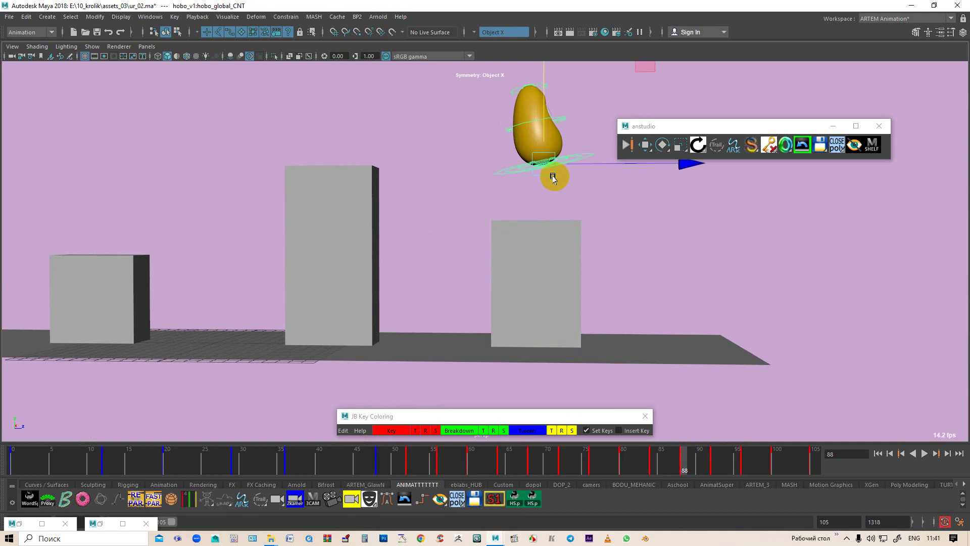
{"action": "left_click_drag", "start_coordinate": [542, 100], "coordinate": [557, 158]}
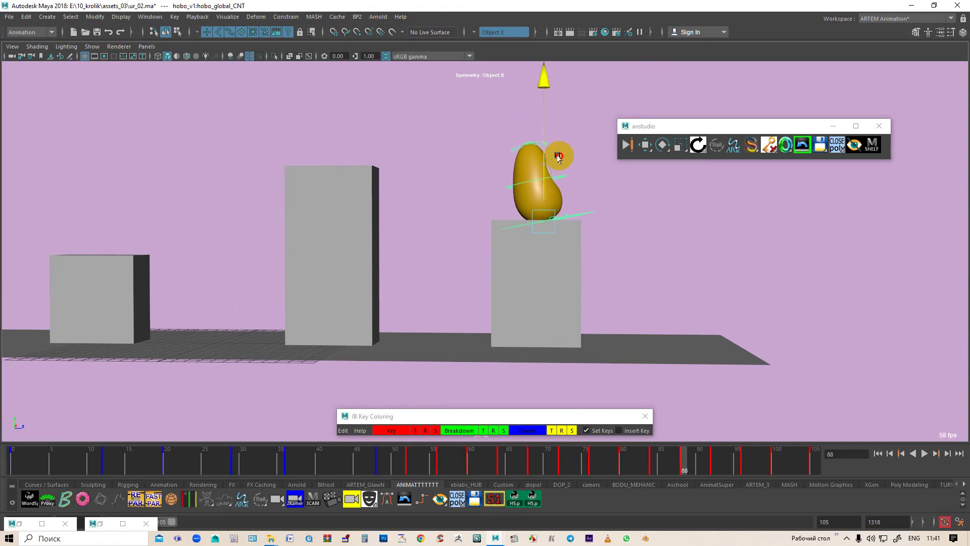
{"action": "scroll", "coordinate": [552, 206], "scroll_direction": "up", "scroll_amount": 2}
{"action": "scroll", "coordinate": [554, 214], "scroll_direction": "up", "scroll_amount": 3}
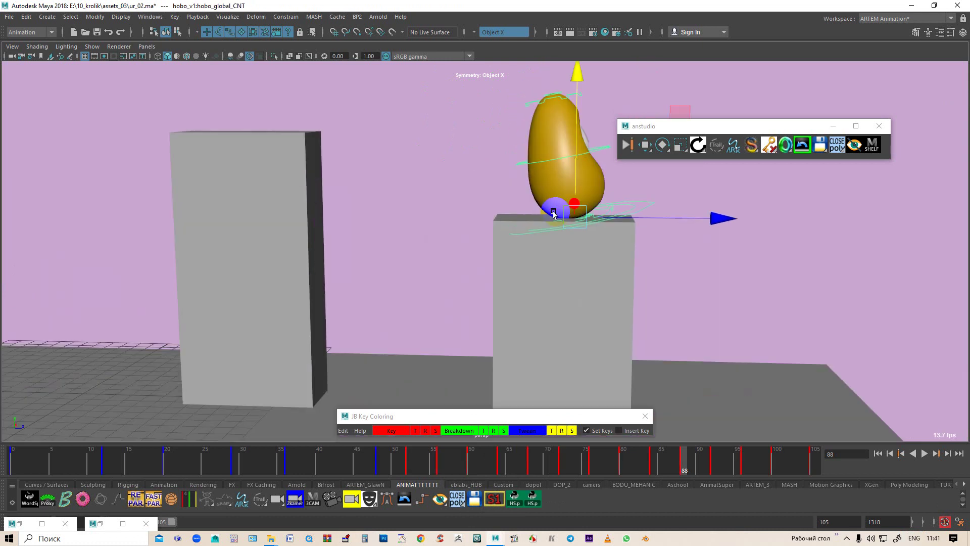
{"action": "mouse_move", "coordinate": [687, 484]}
{"action": "left_mouse_down"}
{"action": "mouse_move", "coordinate": [623, 459]}
{"action": "mouse_move", "coordinate": [808, 454]}
{"action": "left_mouse_up"}
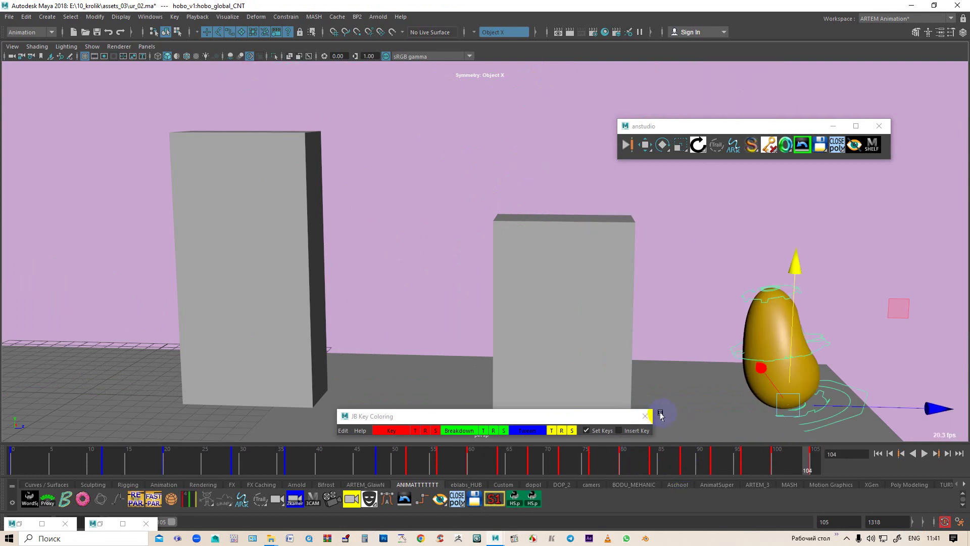
Step: Restore the camera_ART/persp two-pane layout, rewind to frame 0 and clear the selection
{"action": "key", "text": "space"}
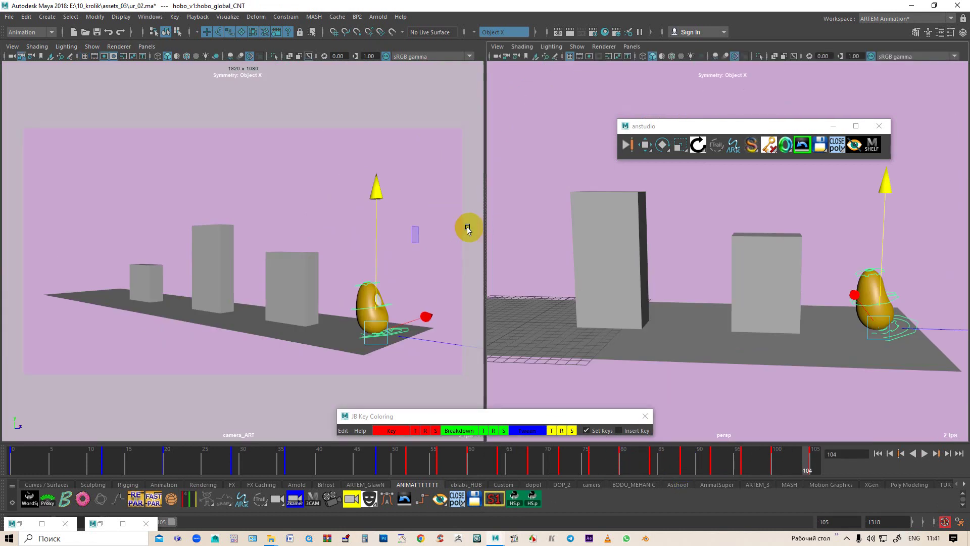
{"action": "mouse_move", "coordinate": [807, 459]}
{"action": "left_mouse_down"}
{"action": "mouse_move", "coordinate": [467, 458]}
{"action": "mouse_move", "coordinate": [689, 458]}
{"action": "mouse_move", "coordinate": [872, 486]}
{"action": "mouse_move", "coordinate": [357, 480]}
{"action": "mouse_move", "coordinate": [675, 482]}
{"action": "mouse_move", "coordinate": [875, 498]}
{"action": "mouse_move", "coordinate": [288, 516]}
{"action": "mouse_move", "coordinate": [402, 514]}
{"action": "mouse_move", "coordinate": [6, 504]}
{"action": "left_mouse_up"}
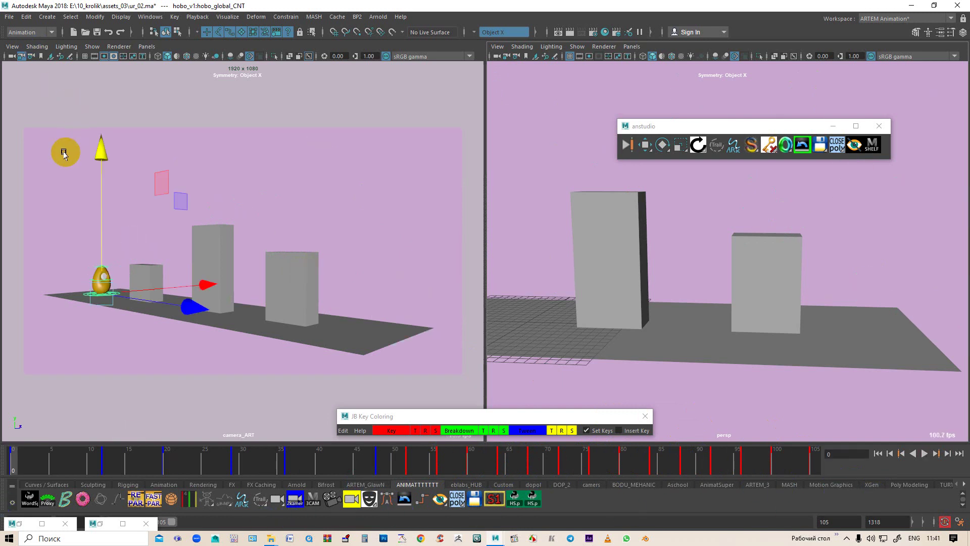
{"action": "left_click", "coordinate": [263, 167]}
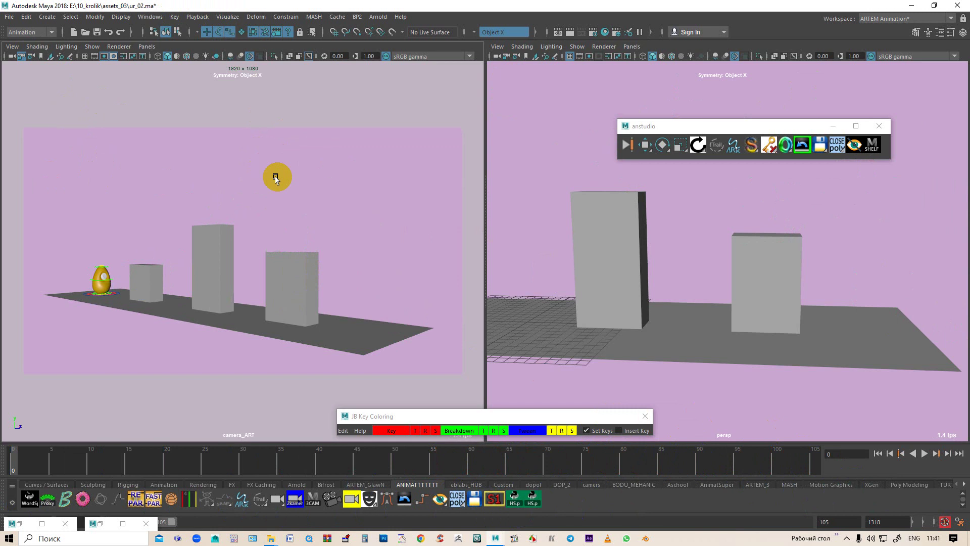
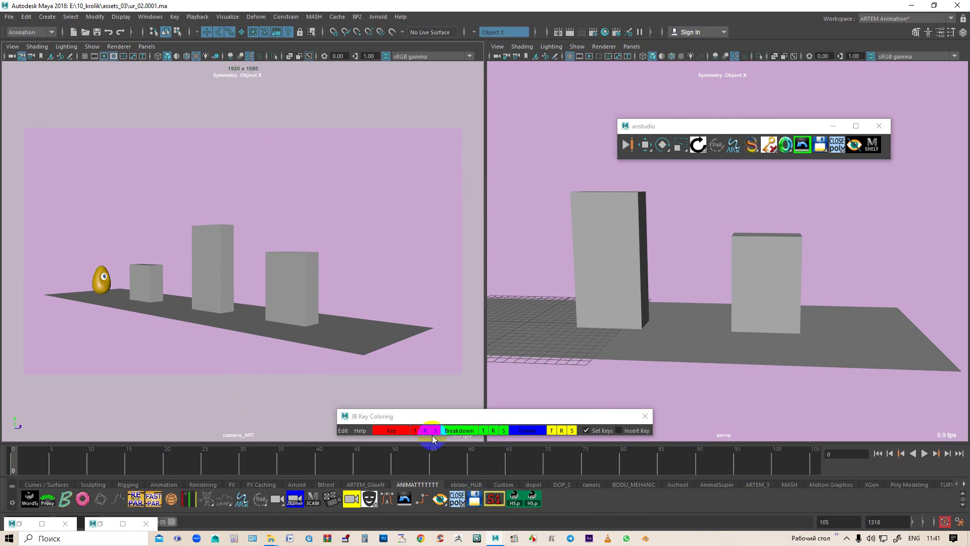
Step: Save the scene and play back the hop, scrubbing to the egg's jump pose
{"action": "left_click", "coordinate": [474, 501]}
{"action": "key", "text": "alt+v"}
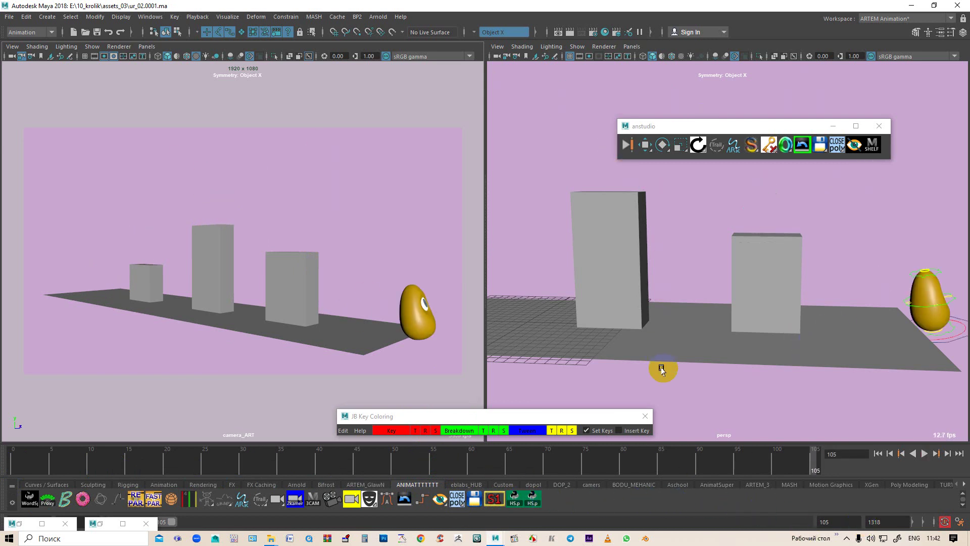
{"action": "mouse_move", "coordinate": [585, 302]}
{"action": "left_mouse_down", "text": "alt"}
{"action": "mouse_move", "coordinate": [758, 351]}
{"action": "mouse_move", "coordinate": [726, 367]}
{"action": "left_mouse_up", "text": "alt"}
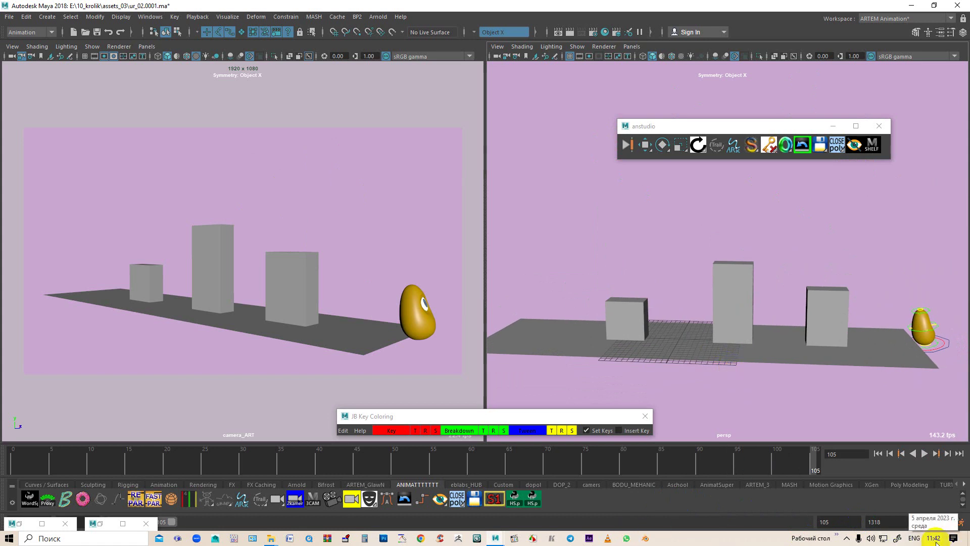
{"action": "left_click", "coordinate": [14, 458]}
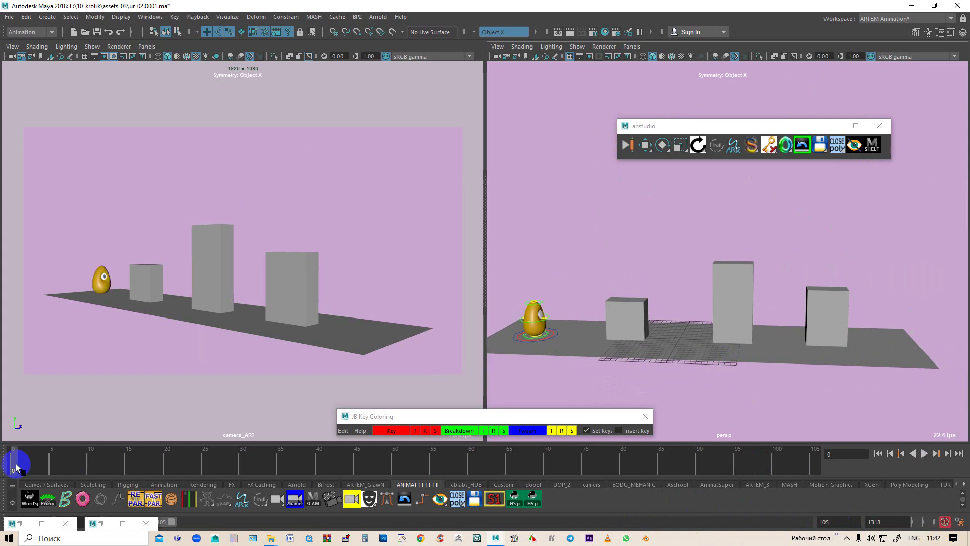
{"action": "left_click_drag", "start_coordinate": [16, 462], "coordinate": [683, 493]}
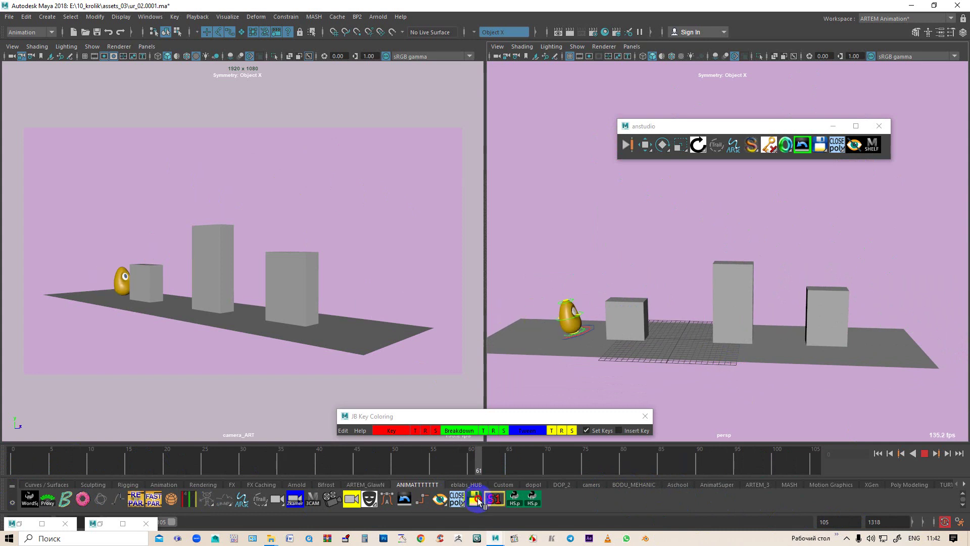
{"action": "left_click", "coordinate": [380, 523]}
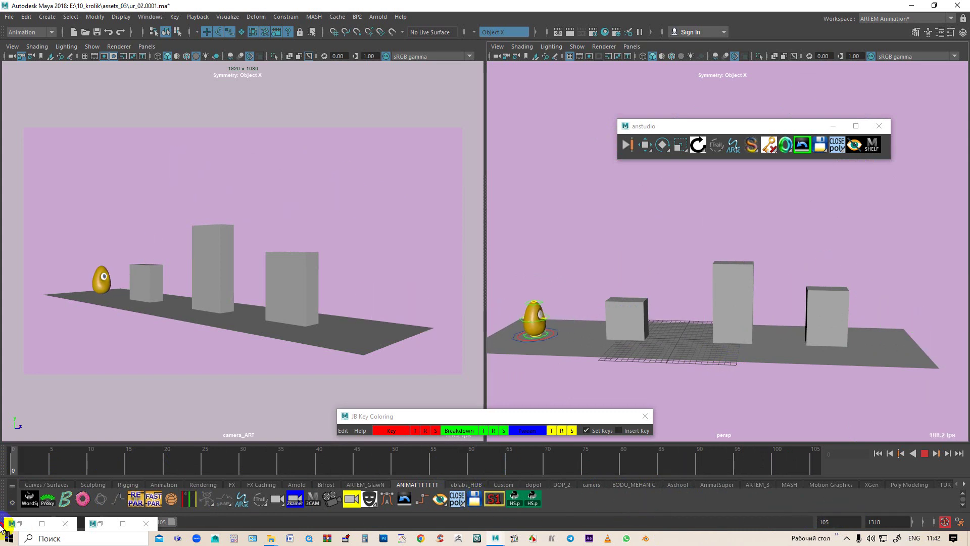
Step: Orbit and dolly the perspective view closer to the egg and boxes
{"action": "left_click_drag", "start_coordinate": [689, 286], "coordinate": [684, 306], "text": "alt"}
{"action": "right_click_drag", "start_coordinate": [684, 305], "coordinate": [642, 308], "text": "alt"}
{"action": "middle_click_drag", "start_coordinate": [642, 307], "coordinate": [743, 288], "text": "alt"}
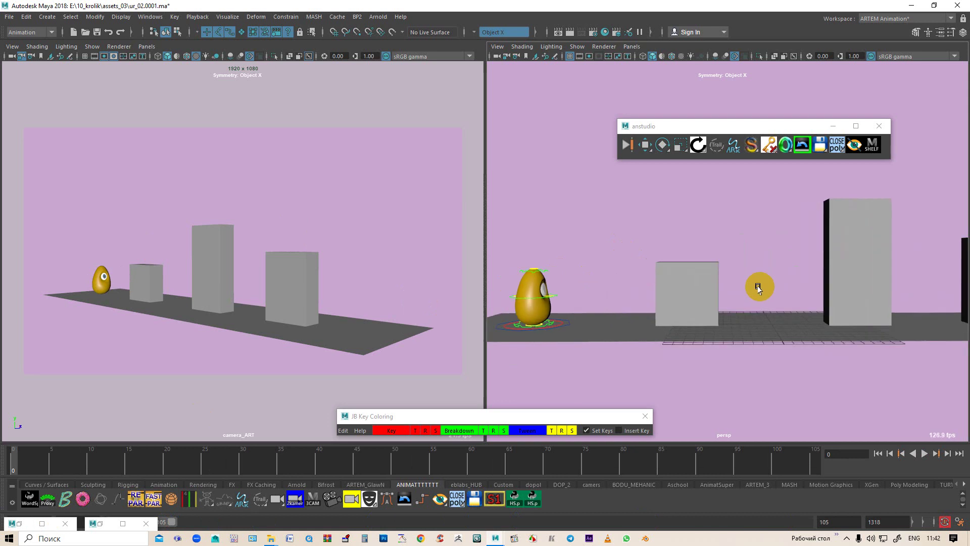
{"action": "right_click_drag", "start_coordinate": [578, 271], "coordinate": [597, 296], "text": "alt"}
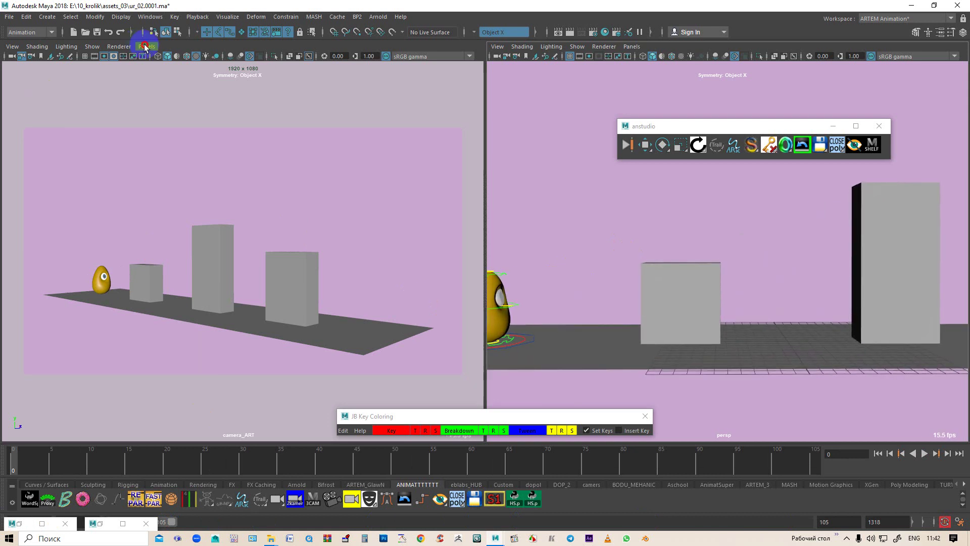
Step: Tear off a small floating camera_ART view at top left and maximize the persp viewport
{"action": "left_click", "coordinate": [145, 47]}
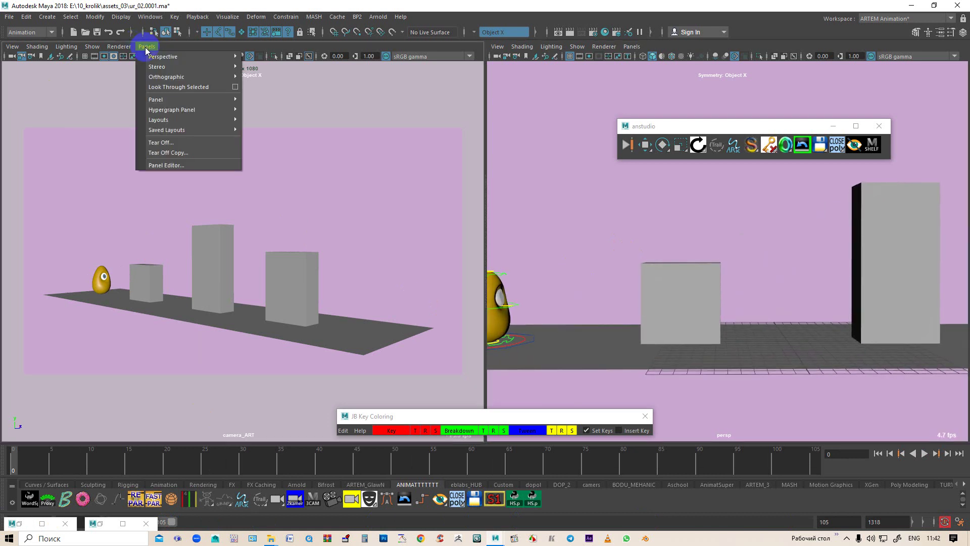
{"action": "left_click", "coordinate": [179, 154]}
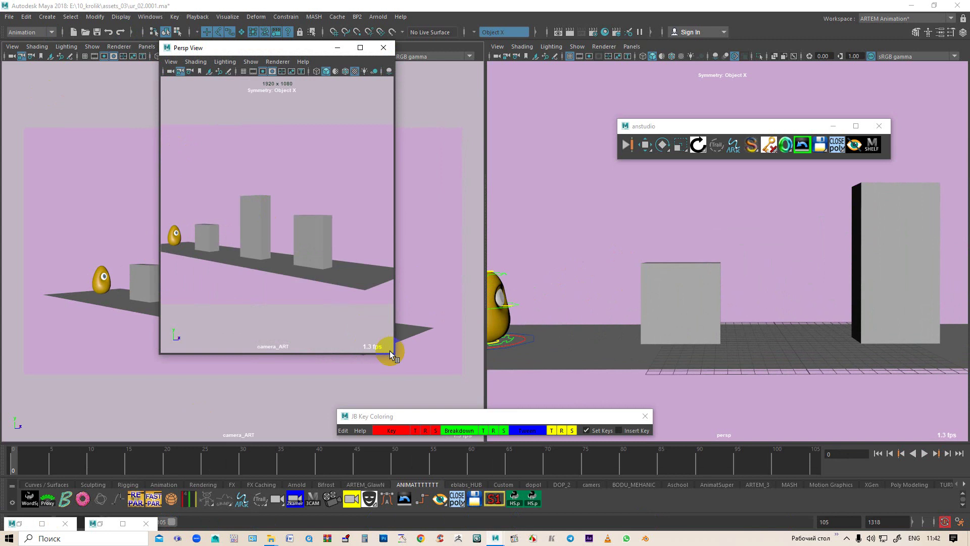
{"action": "mouse_move", "coordinate": [395, 355]}
{"action": "left_mouse_down"}
{"action": "mouse_move", "coordinate": [439, 229]}
{"action": "mouse_move", "coordinate": [422, 228]}
{"action": "left_mouse_up"}
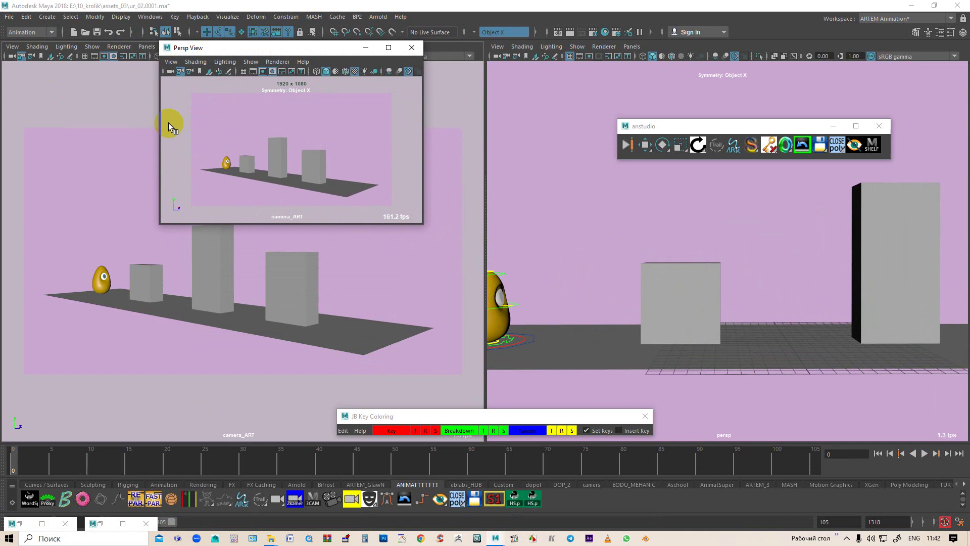
{"action": "left_click_drag", "start_coordinate": [230, 152], "coordinate": [246, 161]}
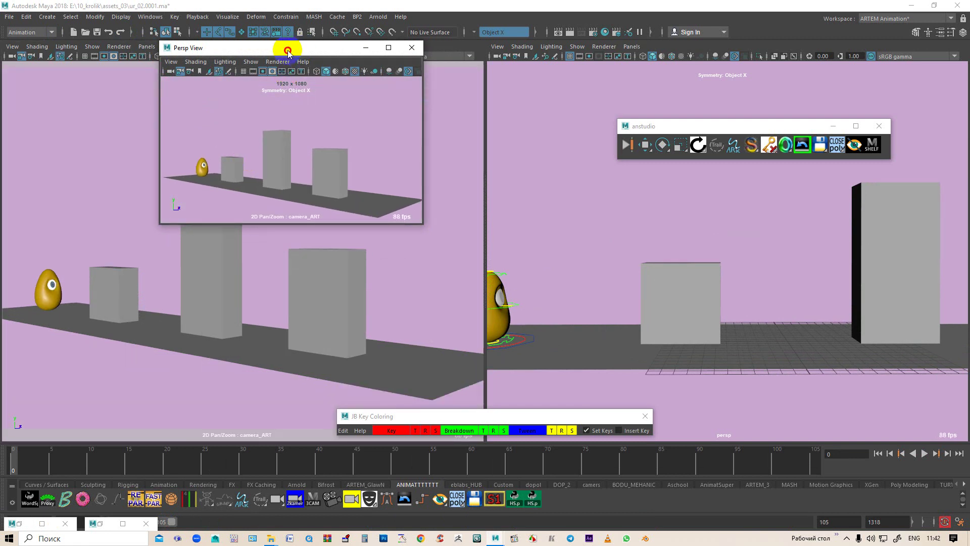
{"action": "left_click_drag", "start_coordinate": [302, 49], "coordinate": [161, 61]}
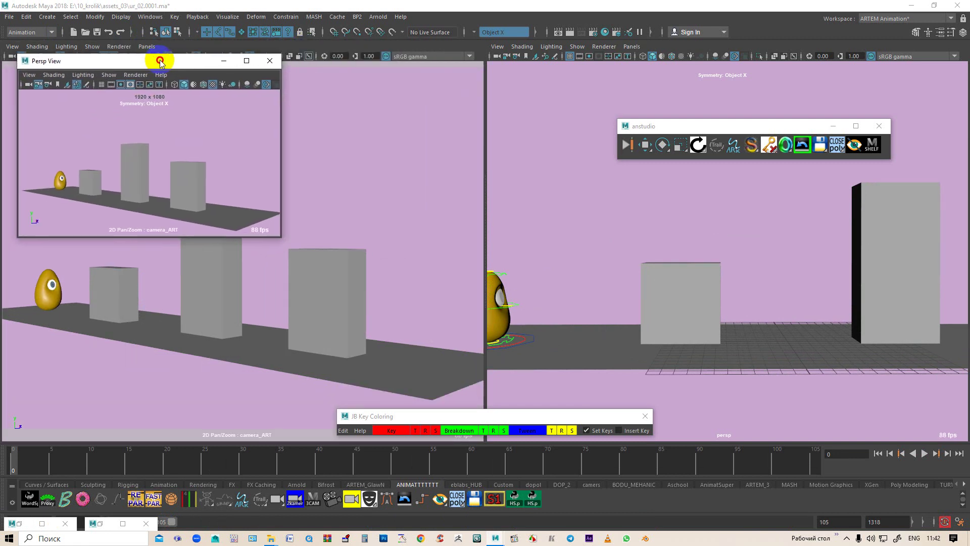
{"action": "key", "text": "space"}
{"action": "mouse_move", "coordinate": [368, 291]}
{"action": "left_mouse_down", "text": "alt"}
{"action": "mouse_move", "coordinate": [497, 282]}
{"action": "mouse_move", "coordinate": [362, 292]}
{"action": "mouse_move", "coordinate": [390, 293]}
{"action": "left_mouse_up", "text": "alt"}
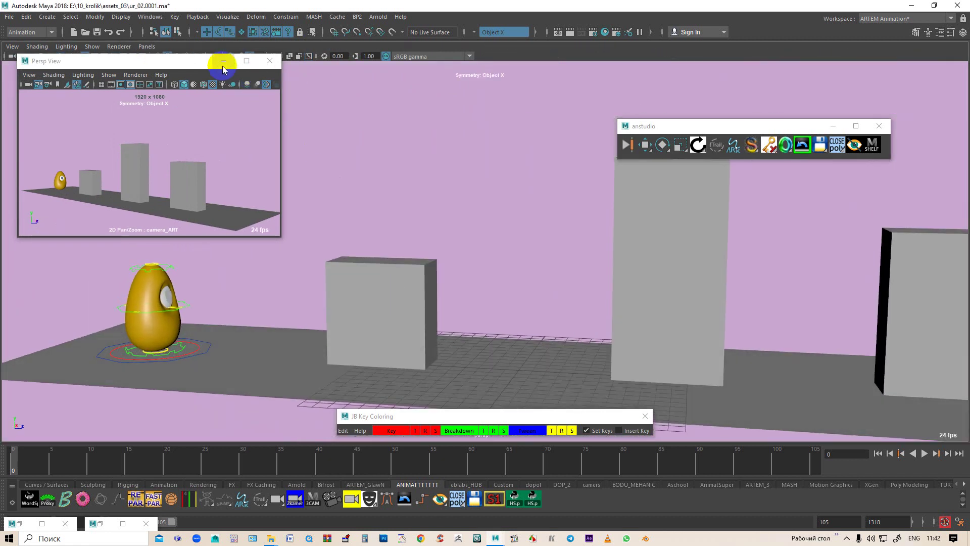
Step: Turn on viewport lighting and select the egg's hobo_global_CNT control
{"action": "left_click_drag", "start_coordinate": [180, 59], "coordinate": [177, 70]}
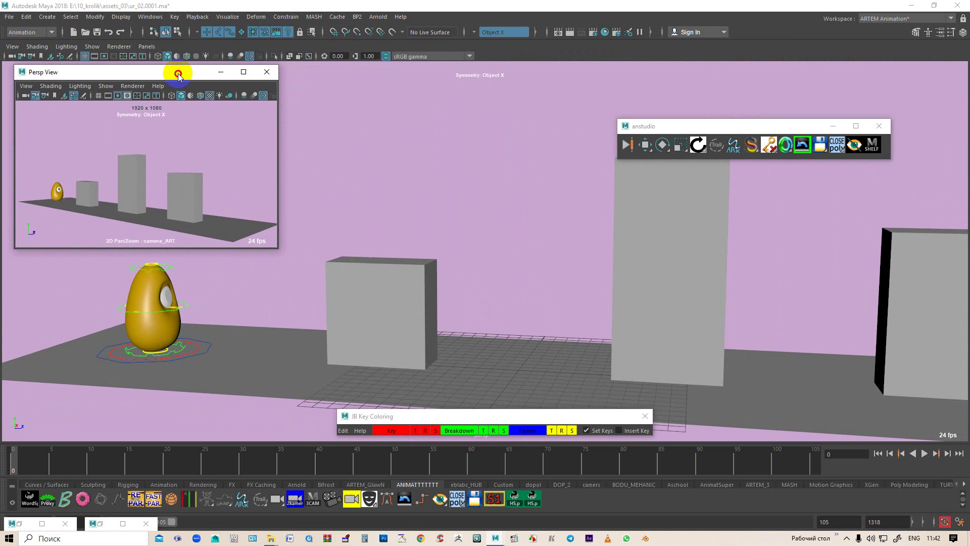
{"action": "left_click", "coordinate": [197, 56]}
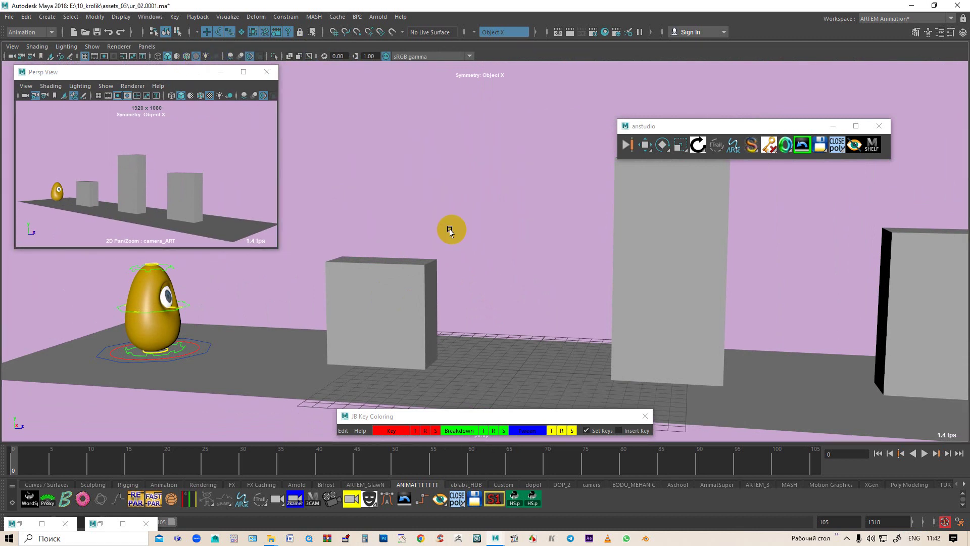
{"action": "left_click", "coordinate": [205, 352]}
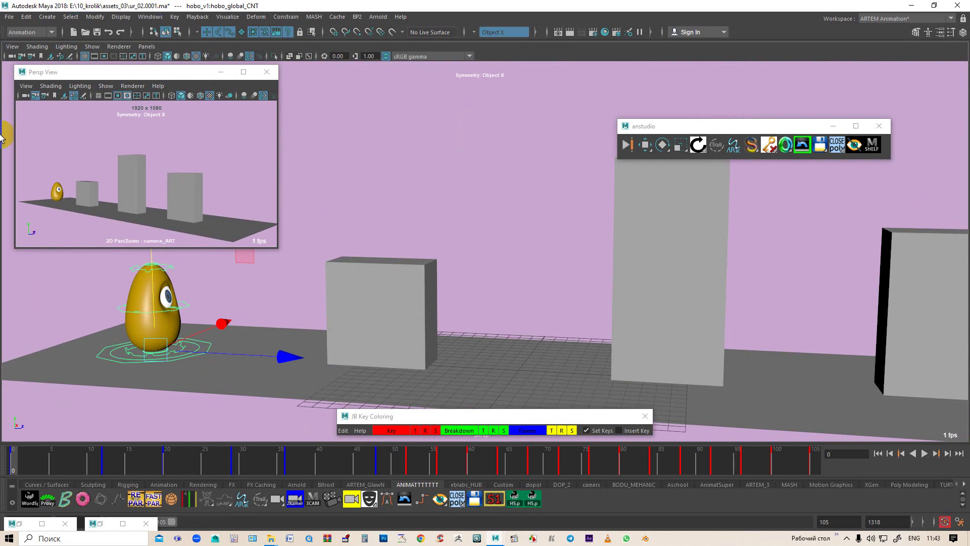
Step: Scrub through frames 19, 83 and 73 to review the egg's hop over the boxes
{"action": "mouse_move", "coordinate": [44, 459]}
{"action": "left_mouse_down"}
{"action": "mouse_move", "coordinate": [163, 434]}
{"action": "mouse_move", "coordinate": [721, 420]}
{"action": "left_mouse_up"}
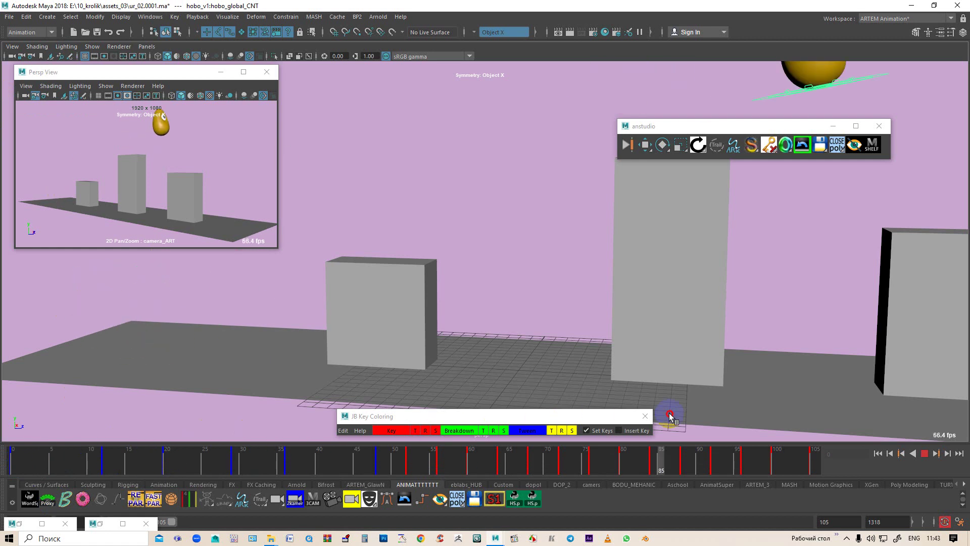
{"action": "left_click_drag", "start_coordinate": [721, 420], "coordinate": [627, 412]}
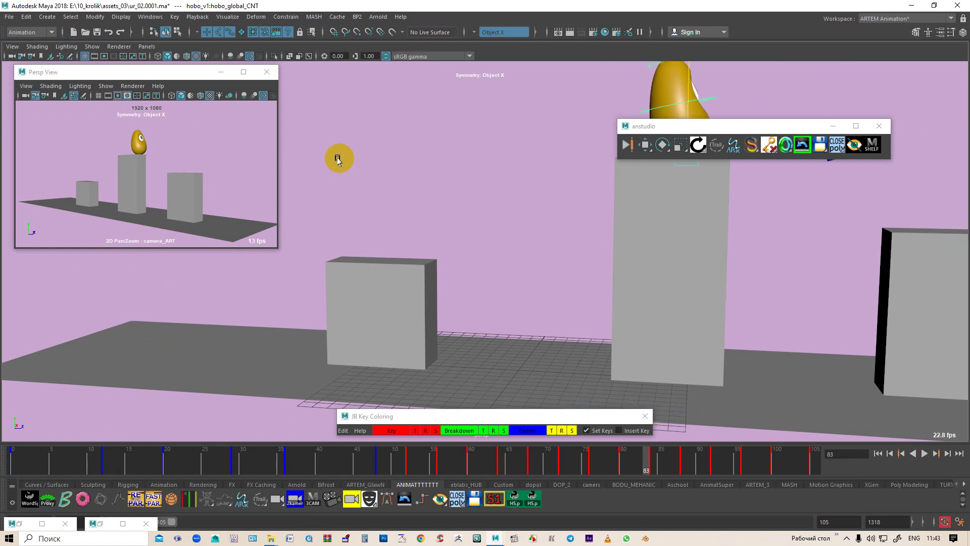
{"action": "mouse_move", "coordinate": [642, 460]}
{"action": "left_mouse_down"}
{"action": "mouse_move", "coordinate": [584, 466]}
{"action": "mouse_move", "coordinate": [800, 463]}
{"action": "left_mouse_up"}
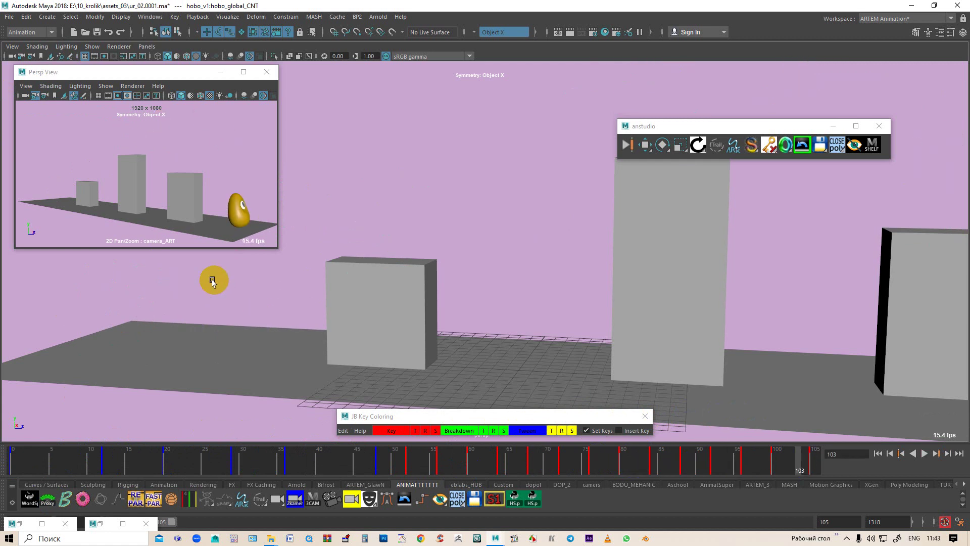
{"action": "mouse_move", "coordinate": [504, 325]}
{"action": "left_mouse_down", "text": "alt"}
{"action": "mouse_move", "coordinate": [462, 302]}
{"action": "mouse_move", "coordinate": [481, 310]}
{"action": "left_mouse_up", "text": "alt"}
{"action": "mouse_move", "coordinate": [800, 466]}
{"action": "left_mouse_down"}
{"action": "mouse_move", "coordinate": [127, 462]}
{"action": "mouse_move", "coordinate": [427, 465]}
{"action": "mouse_move", "coordinate": [298, 489]}
{"action": "mouse_move", "coordinate": [396, 480]}
{"action": "left_mouse_up"}
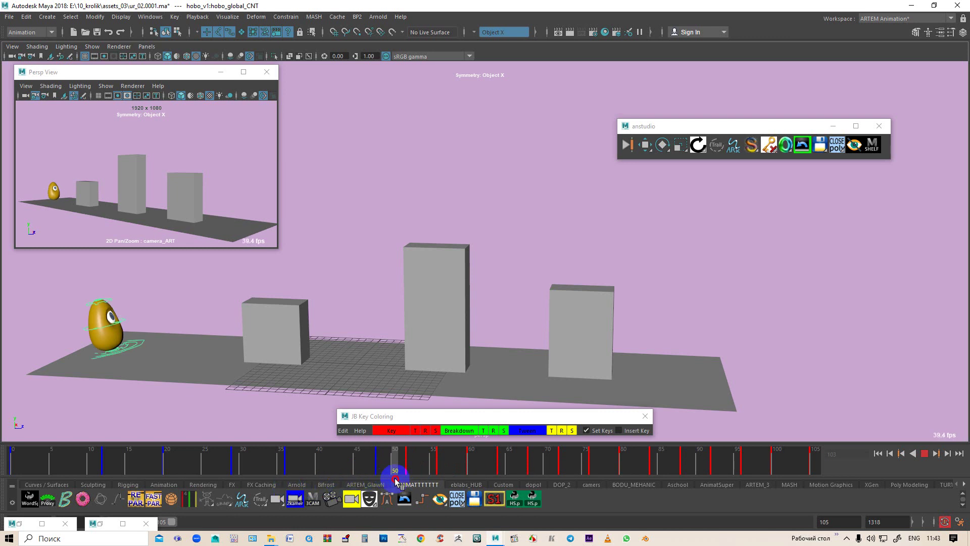
Step: Frame the egg in a side-on view and scrub to around frame 49
{"action": "left_click_drag", "start_coordinate": [253, 310], "coordinate": [224, 267], "text": "alt"}
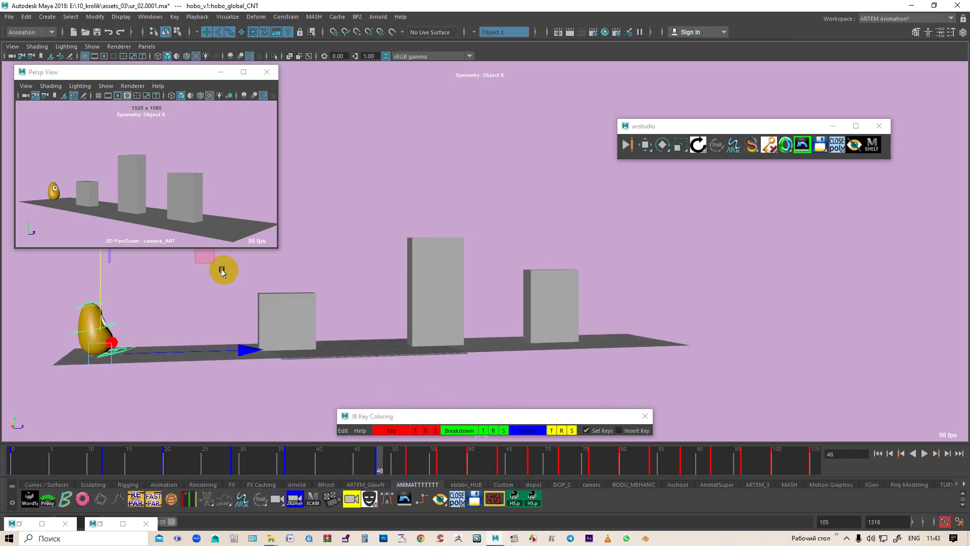
{"action": "mouse_move", "coordinate": [374, 461]}
{"action": "left_mouse_down"}
{"action": "mouse_move", "coordinate": [286, 463]}
{"action": "mouse_move", "coordinate": [552, 463]}
{"action": "mouse_move", "coordinate": [380, 472]}
{"action": "mouse_move", "coordinate": [504, 472]}
{"action": "mouse_move", "coordinate": [470, 475]}
{"action": "left_mouse_up"}
{"action": "mouse_move", "coordinate": [191, 357]}
{"action": "middle_mouse_down", "text": "alt"}
{"action": "mouse_move", "coordinate": [336, 314]}
{"action": "mouse_move", "coordinate": [344, 302]}
{"action": "middle_mouse_up", "text": "alt"}
{"action": "mouse_move", "coordinate": [343, 302]}
{"action": "right_mouse_down", "text": "alt"}
{"action": "mouse_move", "coordinate": [405, 379]}
{"action": "mouse_move", "coordinate": [319, 340]}
{"action": "mouse_move", "coordinate": [379, 358]}
{"action": "right_mouse_up", "text": "alt"}
{"action": "mouse_move", "coordinate": [379, 359]}
{"action": "left_mouse_down", "text": "alt"}
{"action": "mouse_move", "coordinate": [335, 298]}
{"action": "mouse_move", "coordinate": [360, 326]}
{"action": "left_mouse_up", "text": "alt"}
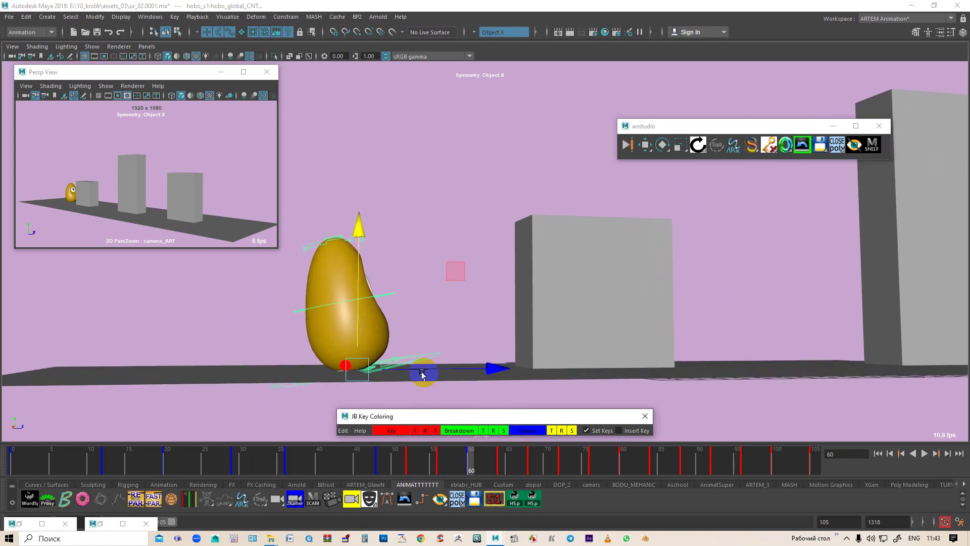
{"action": "mouse_move", "coordinate": [457, 457]}
{"action": "left_mouse_down"}
{"action": "mouse_move", "coordinate": [390, 459]}
{"action": "mouse_move", "coordinate": [481, 461]}
{"action": "mouse_move", "coordinate": [402, 462]}
{"action": "mouse_move", "coordinate": [413, 470]}
{"action": "left_mouse_up"}
{"action": "middle_click_drag", "start_coordinate": [203, 344], "coordinate": [407, 344], "text": "alt"}
{"action": "mouse_move", "coordinate": [412, 458]}
{"action": "left_mouse_down"}
{"action": "mouse_move", "coordinate": [385, 461]}
{"action": "mouse_move", "coordinate": [411, 466]}
{"action": "left_mouse_up"}
Step: Bend the egg forward at frame 52 and compare it with frame 48
{"action": "left_click", "coordinate": [247, 301]}
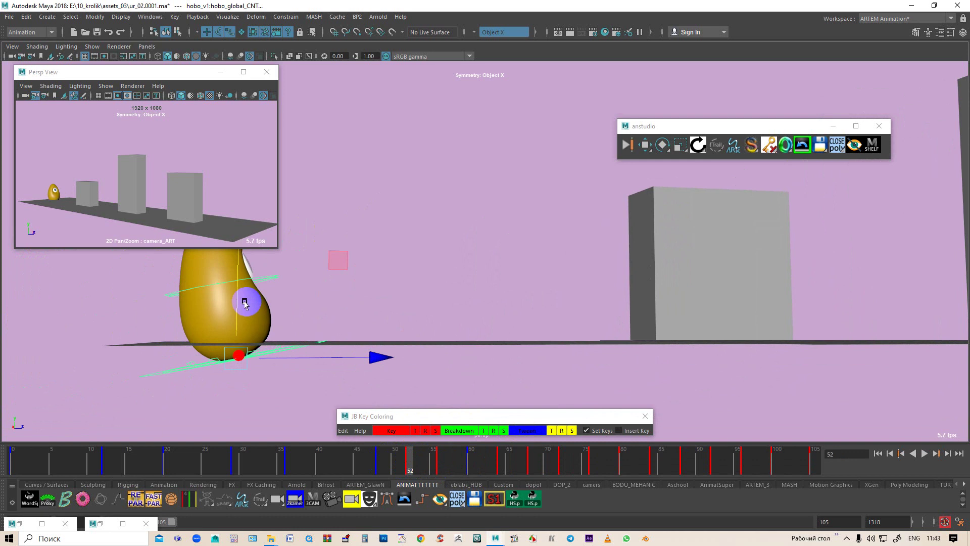
{"action": "left_click_drag", "start_coordinate": [236, 325], "coordinate": [240, 309]}
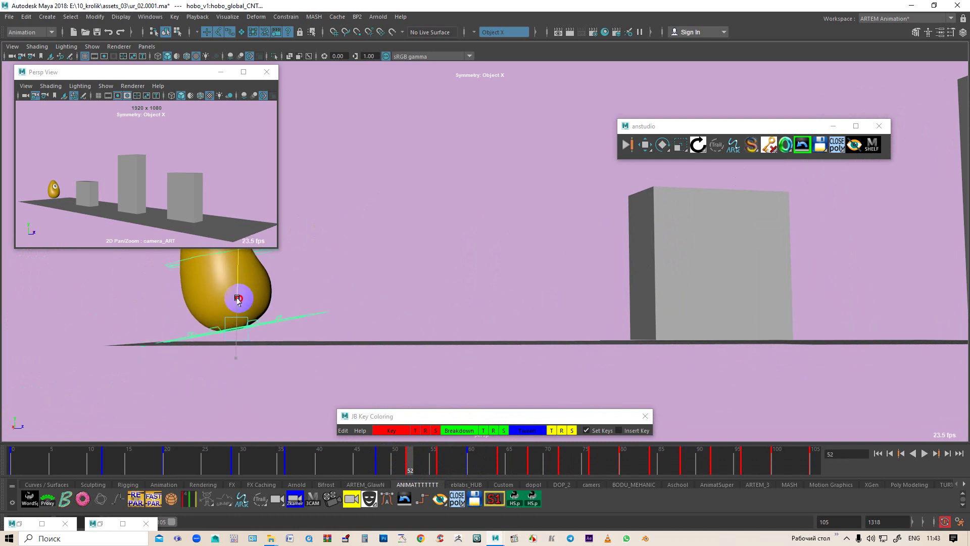
{"action": "mouse_move", "coordinate": [240, 309]}
{"action": "middle_mouse_down", "text": "alt"}
{"action": "mouse_move", "coordinate": [299, 335]}
{"action": "mouse_move", "coordinate": [380, 328]}
{"action": "middle_mouse_up", "text": "alt"}
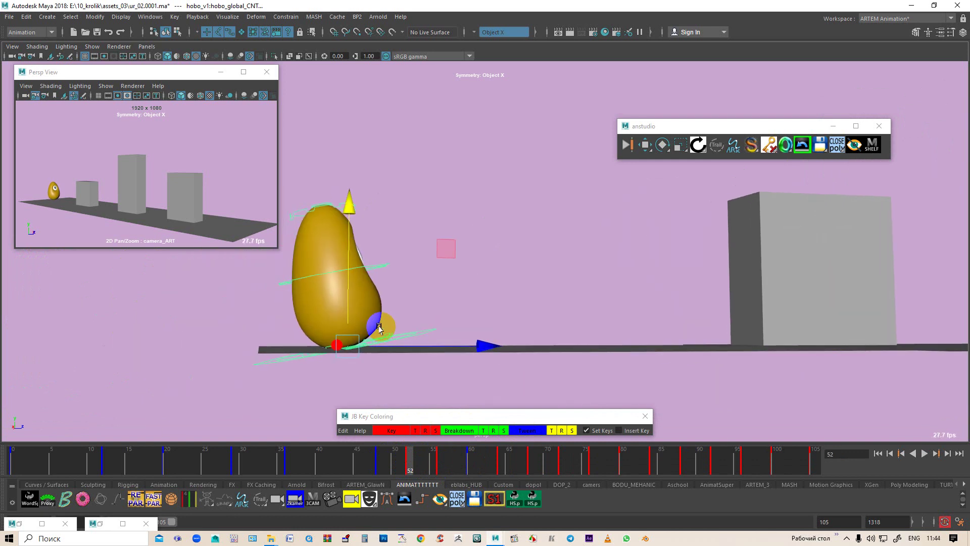
{"action": "left_click", "coordinate": [437, 464]}
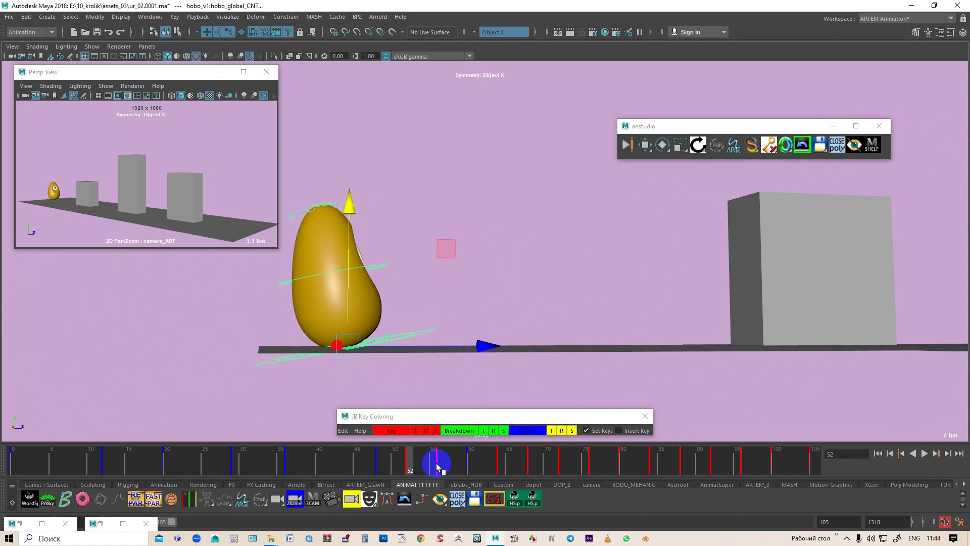
{"action": "mouse_move", "coordinate": [410, 463]}
{"action": "left_mouse_down"}
{"action": "mouse_move", "coordinate": [368, 470]}
{"action": "mouse_move", "coordinate": [410, 470]}
{"action": "left_mouse_up"}
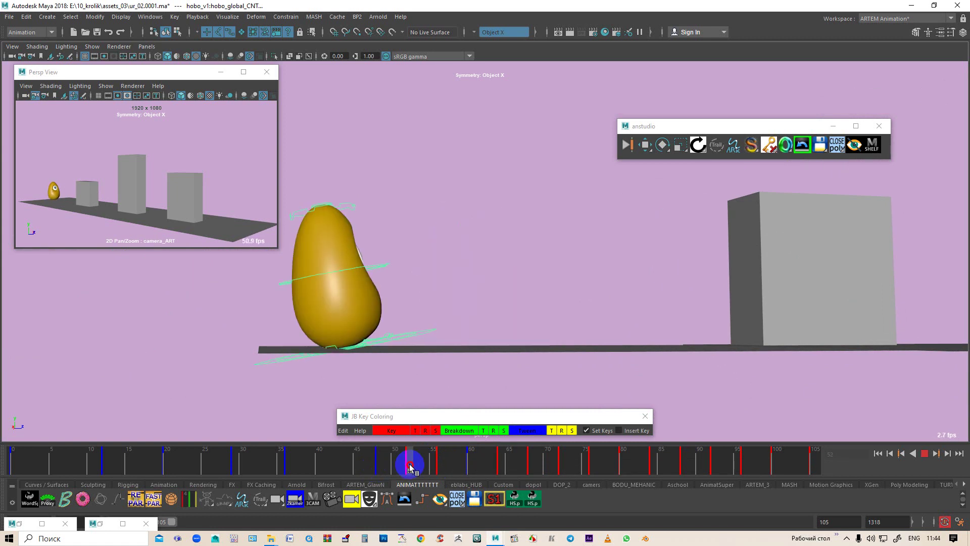
Step: Tilt the egg to lean left, then straighten it into a more upright pose
{"action": "left_click", "coordinate": [647, 143]}
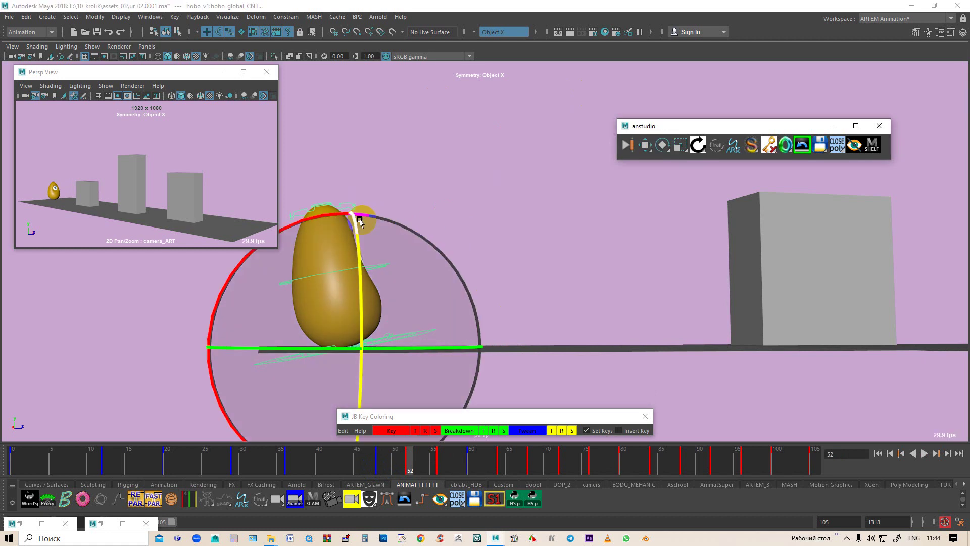
{"action": "left_click_drag", "start_coordinate": [337, 214], "coordinate": [253, 217]}
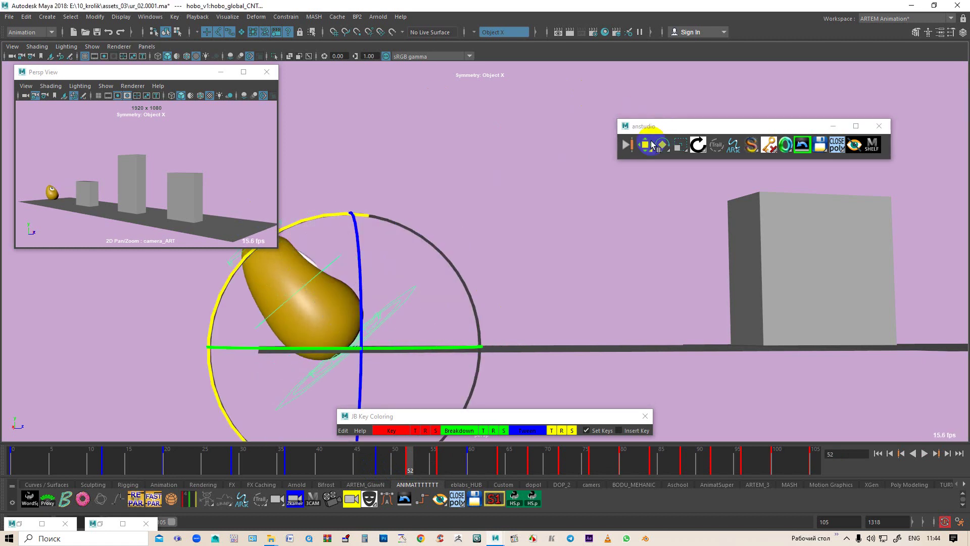
{"action": "left_click", "coordinate": [646, 146]}
{"action": "left_click_drag", "start_coordinate": [346, 264], "coordinate": [349, 253]}
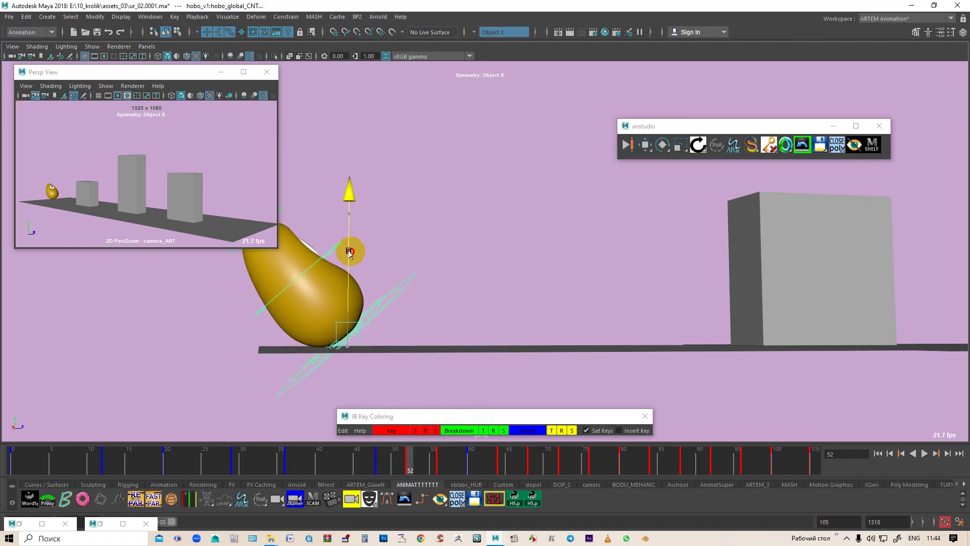
{"action": "left_click", "coordinate": [366, 426]}
Step: Play back frames 53–56 and stretch the egg upward in its takeoff pose
{"action": "key", "text": "alt+v"}
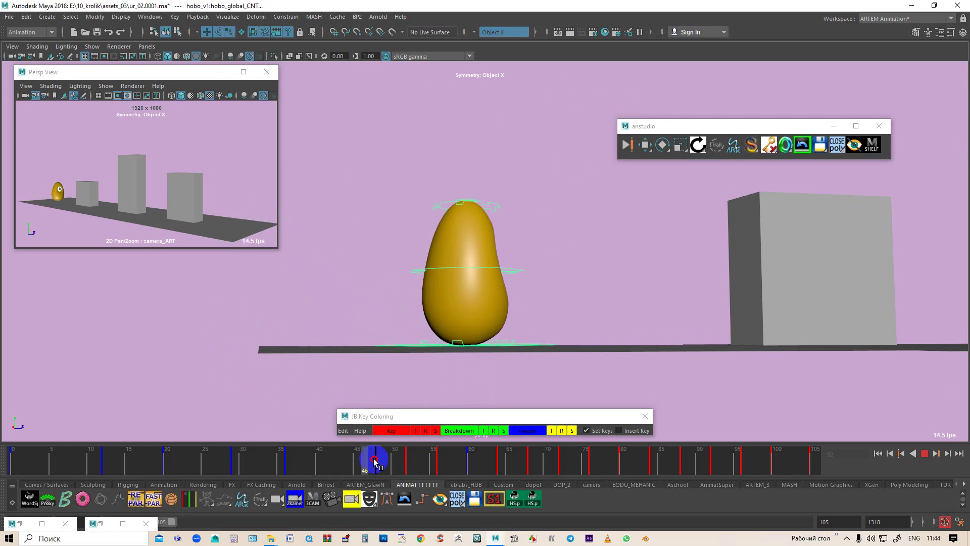
{"action": "mouse_move", "coordinate": [424, 467]}
{"action": "left_mouse_down"}
{"action": "mouse_move", "coordinate": [610, 445]}
{"action": "mouse_move", "coordinate": [418, 454]}
{"action": "mouse_move", "coordinate": [442, 459]}
{"action": "left_mouse_up"}
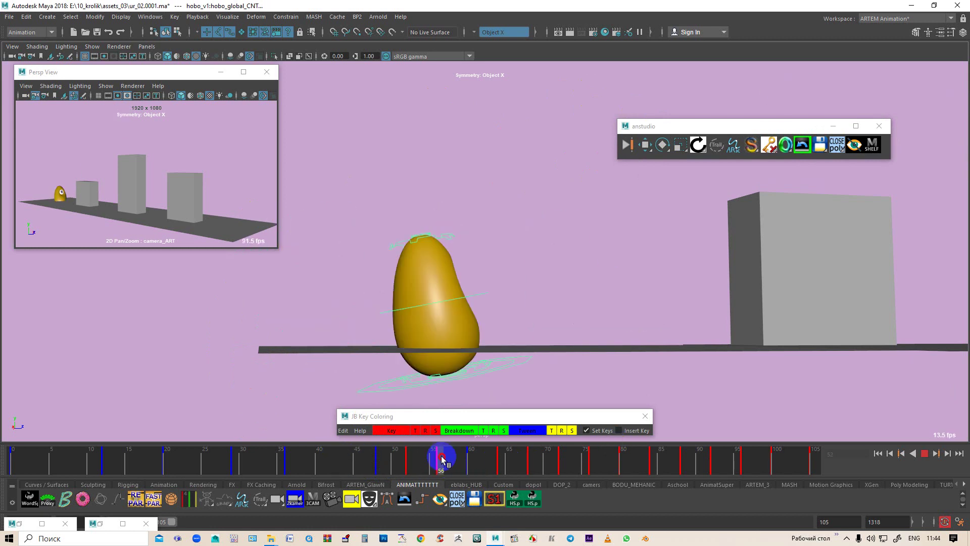
{"action": "left_click", "coordinate": [469, 277]}
{"action": "mouse_move", "coordinate": [445, 284]}
{"action": "left_mouse_down"}
{"action": "mouse_move", "coordinate": [451, 225]}
{"action": "mouse_move", "coordinate": [456, 258]}
{"action": "left_mouse_up"}
{"action": "mouse_move", "coordinate": [430, 461]}
{"action": "left_mouse_down"}
{"action": "mouse_move", "coordinate": [358, 460]}
{"action": "mouse_move", "coordinate": [439, 460]}
{"action": "mouse_move", "coordinate": [426, 465]}
{"action": "left_mouse_up"}
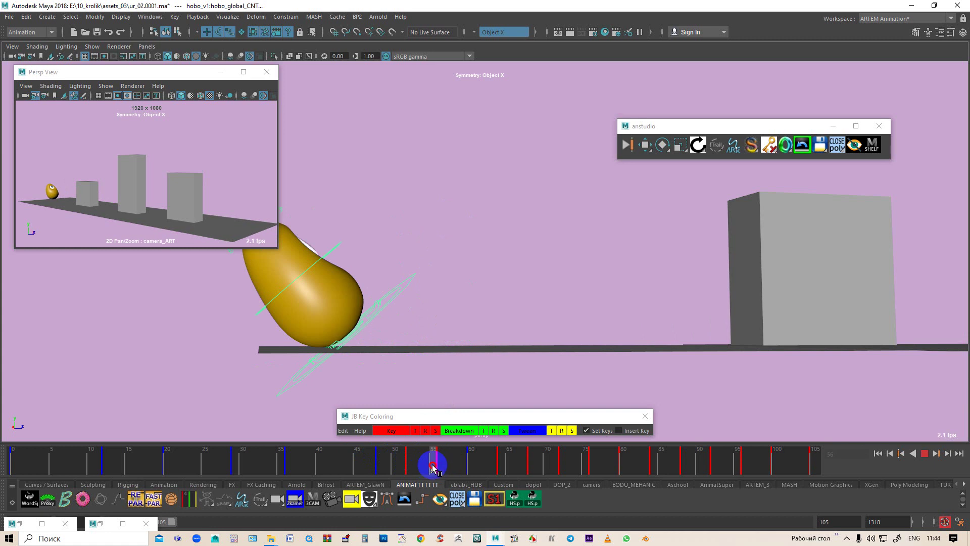
Step: Raise the egg's base control up and right and rotate it upright, checking frame 56
{"action": "left_click", "coordinate": [377, 332]}
{"action": "mouse_move", "coordinate": [358, 329]}
{"action": "left_mouse_down"}
{"action": "mouse_move", "coordinate": [433, 264]}
{"action": "mouse_move", "coordinate": [626, 169]}
{"action": "left_mouse_up"}
{"action": "left_click", "coordinate": [663, 145]}
{"action": "mouse_move", "coordinate": [427, 167]}
{"action": "left_mouse_down"}
{"action": "mouse_move", "coordinate": [373, 145]}
{"action": "mouse_move", "coordinate": [463, 135]}
{"action": "left_mouse_up"}
{"action": "left_click", "coordinate": [626, 145]}
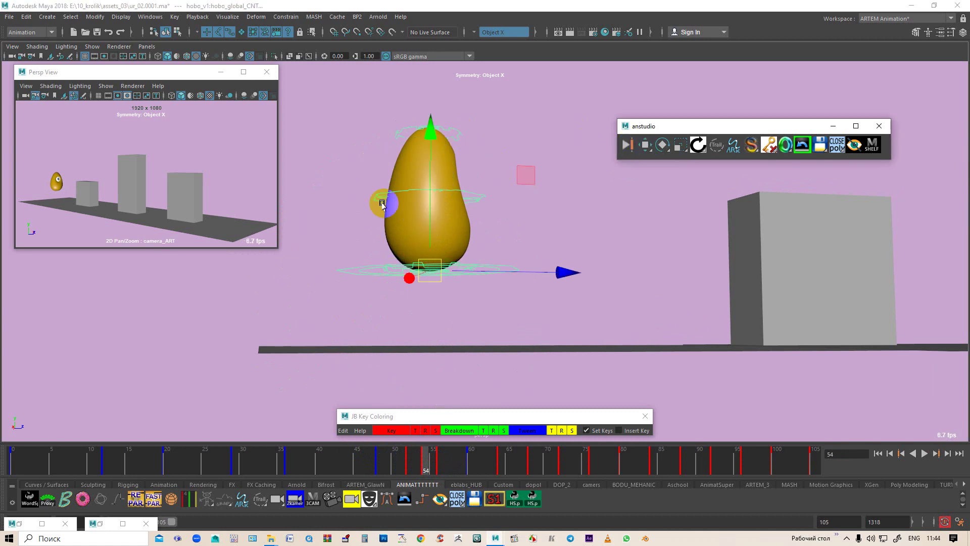
{"action": "left_click", "coordinate": [430, 268]}
{"action": "left_click", "coordinate": [415, 331]}
{"action": "left_click", "coordinate": [424, 471]}
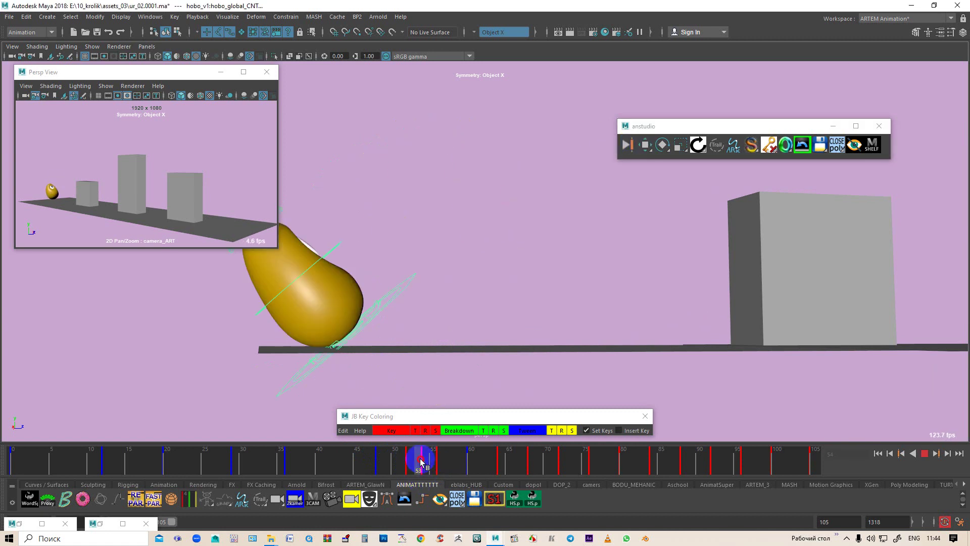
{"action": "mouse_move", "coordinate": [426, 461]}
{"action": "left_mouse_down"}
{"action": "mouse_move", "coordinate": [443, 465]}
{"action": "mouse_move", "coordinate": [403, 464]}
{"action": "mouse_move", "coordinate": [471, 461]}
{"action": "mouse_move", "coordinate": [440, 465]}
{"action": "left_mouse_up"}
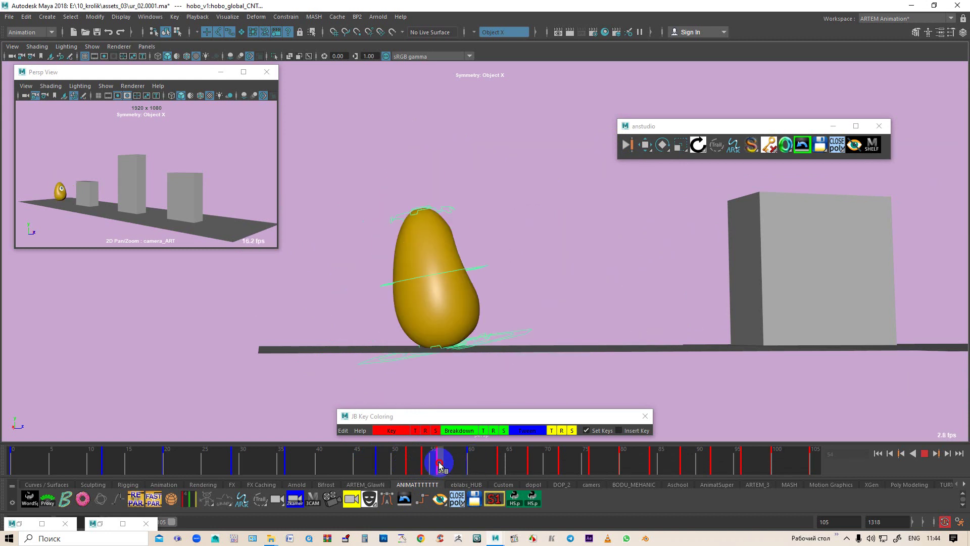
Step: Advance to frame 68 where the egg lands on the first box, framing all three boxes
{"action": "left_click", "coordinate": [499, 320]}
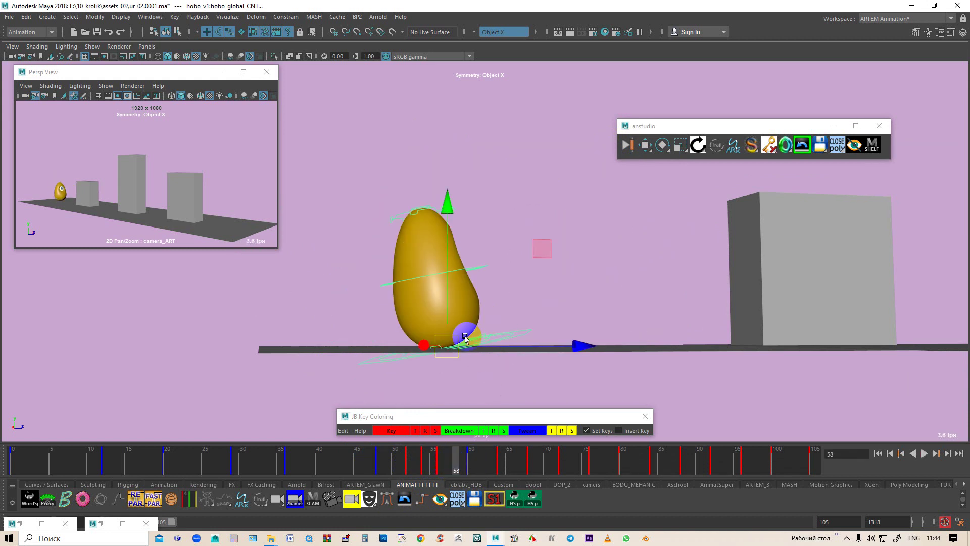
{"action": "mouse_move", "coordinate": [461, 462]}
{"action": "left_mouse_down"}
{"action": "mouse_move", "coordinate": [371, 466]}
{"action": "mouse_move", "coordinate": [558, 450]}
{"action": "mouse_move", "coordinate": [443, 460]}
{"action": "mouse_move", "coordinate": [470, 462]}
{"action": "left_mouse_up"}
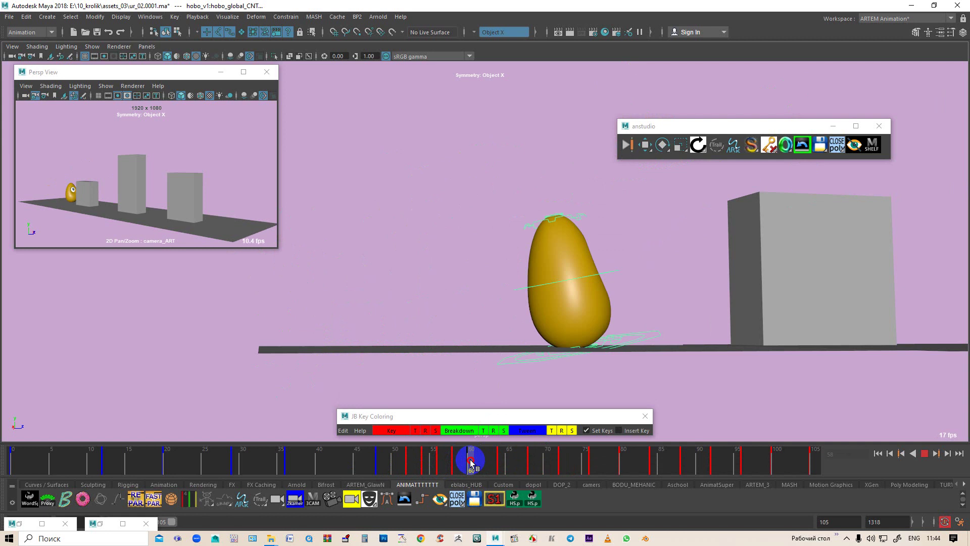
{"action": "left_click_drag", "start_coordinate": [470, 462], "coordinate": [540, 444]}
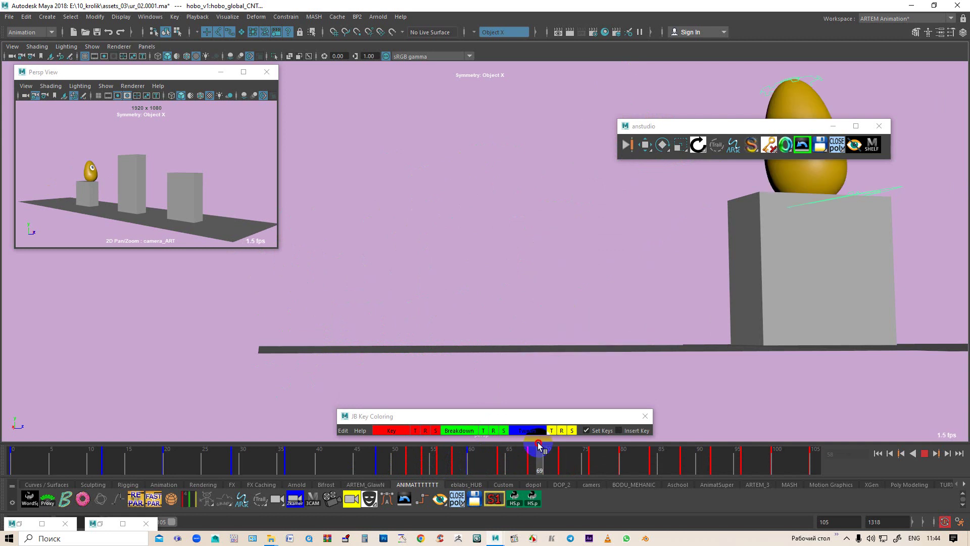
{"action": "left_click", "coordinate": [388, 349]}
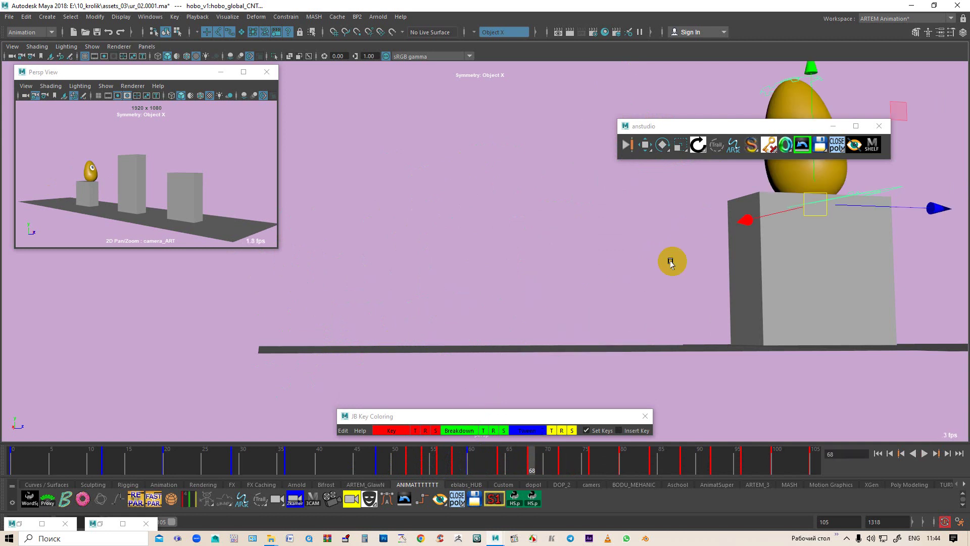
{"action": "scroll", "coordinate": [314, 325], "scroll_direction": "down", "scroll_amount": 2}
{"action": "scroll", "coordinate": [256, 288], "scroll_direction": "down", "scroll_amount": 2}
{"action": "scroll", "coordinate": [491, 274], "scroll_direction": "down", "scroll_amount": 2}
{"action": "middle_click_drag", "start_coordinate": [491, 274], "coordinate": [484, 310], "text": "alt"}
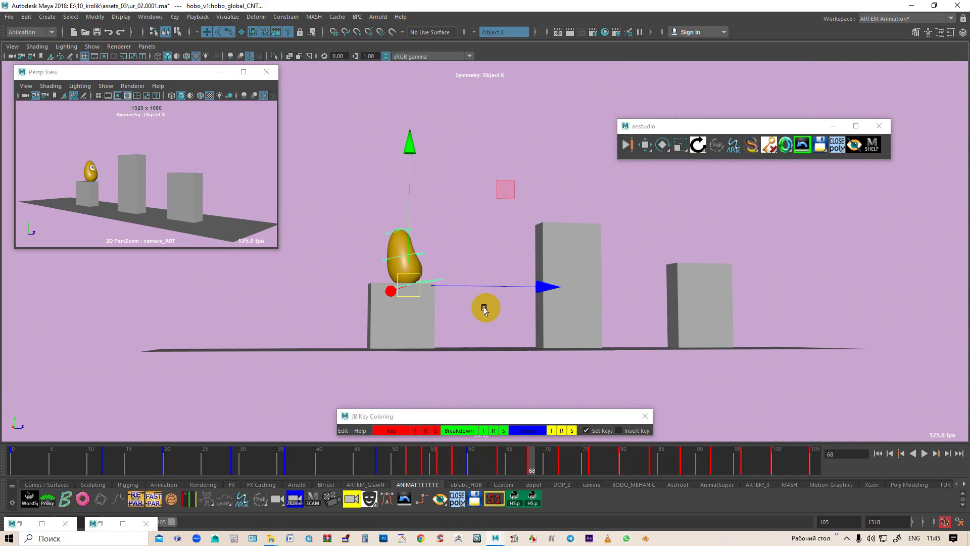
{"action": "right_click", "coordinate": [566, 450]}
{"action": "mouse_move", "coordinate": [531, 464]}
{"action": "left_mouse_down"}
{"action": "mouse_move", "coordinate": [243, 457]}
{"action": "mouse_move", "coordinate": [467, 455]}
{"action": "mouse_move", "coordinate": [548, 468]}
{"action": "left_mouse_up"}
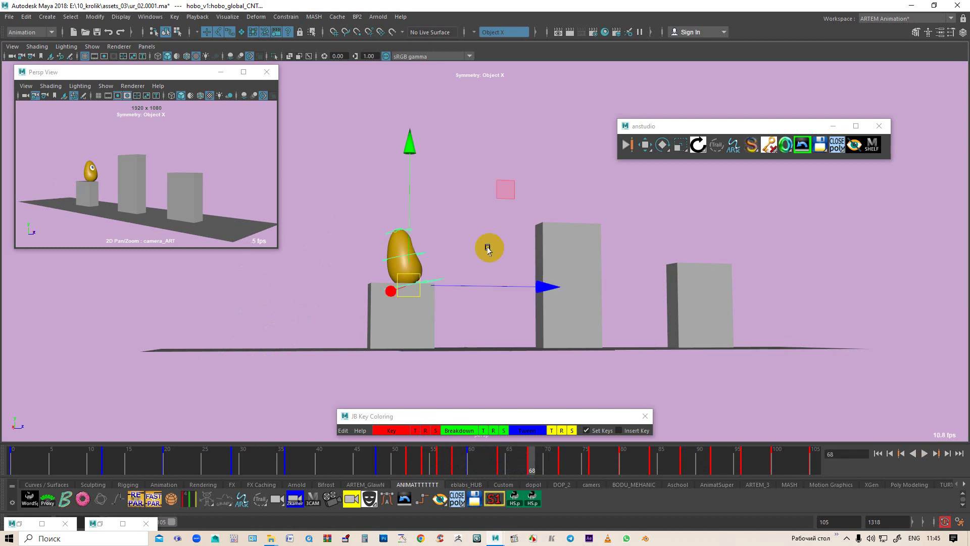
Step: Stretch the egg taller and leaning on the first box, reviewing frames 67–69
{"action": "scroll", "coordinate": [445, 259], "scroll_direction": "down", "scroll_amount": 4}
{"action": "scroll", "coordinate": [444, 261], "scroll_direction": "up", "scroll_amount": 3}
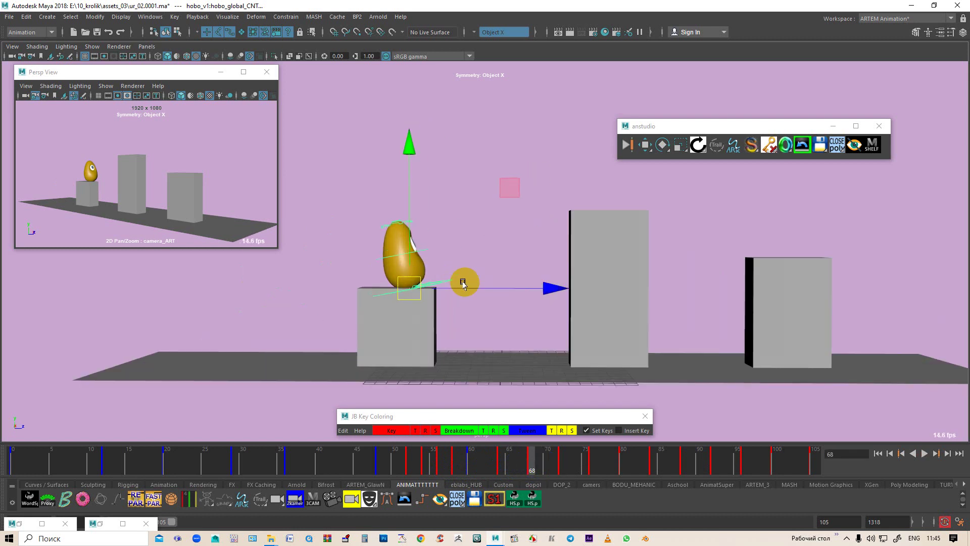
{"action": "scroll", "coordinate": [444, 261], "scroll_direction": "up", "scroll_amount": 3}
{"action": "left_click", "coordinate": [510, 460]}
{"action": "mouse_move", "coordinate": [507, 463]}
{"action": "left_mouse_down"}
{"action": "mouse_move", "coordinate": [537, 470]}
{"action": "mouse_move", "coordinate": [364, 461]}
{"action": "mouse_move", "coordinate": [547, 476]}
{"action": "mouse_move", "coordinate": [481, 465]}
{"action": "mouse_move", "coordinate": [540, 477]}
{"action": "mouse_move", "coordinate": [464, 275]}
{"action": "mouse_move", "coordinate": [442, 278]}
{"action": "left_mouse_up"}
{"action": "scroll", "coordinate": [470, 270], "scroll_direction": "up", "scroll_amount": 5}
{"action": "scroll", "coordinate": [404, 275], "scroll_direction": "up", "scroll_amount": 2}
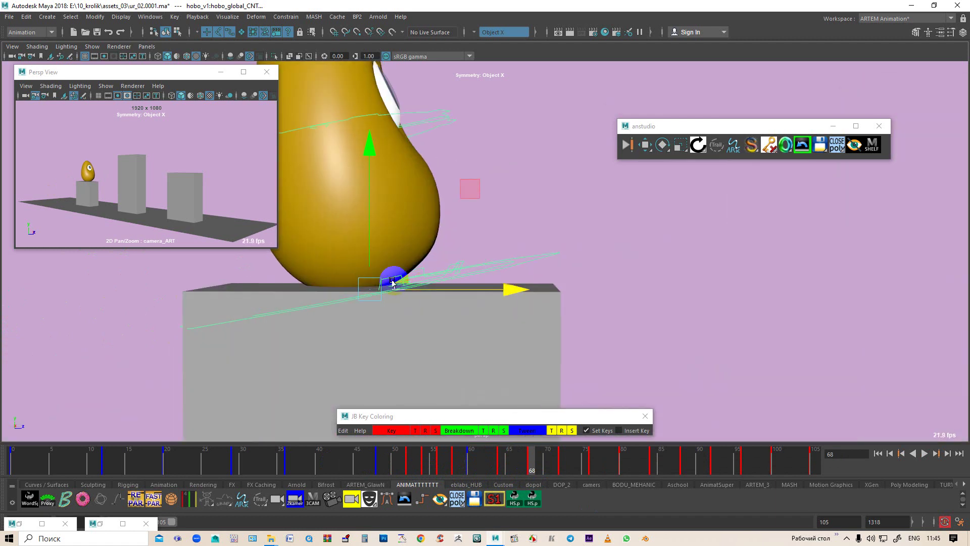
{"action": "left_click_drag", "start_coordinate": [368, 257], "coordinate": [439, 261]}
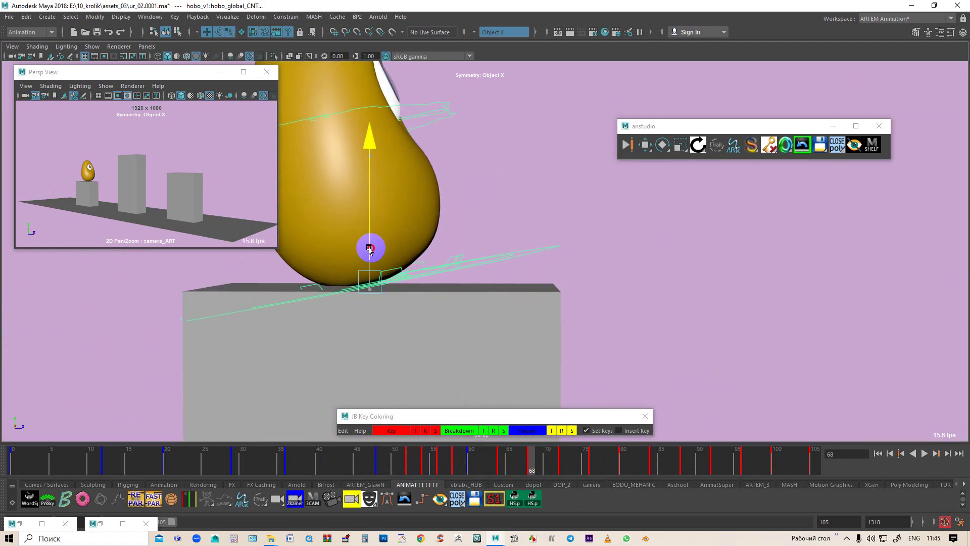
{"action": "scroll", "coordinate": [439, 260], "scroll_direction": "down", "scroll_amount": 3}
{"action": "scroll", "coordinate": [483, 243], "scroll_direction": "down", "scroll_amount": 3}
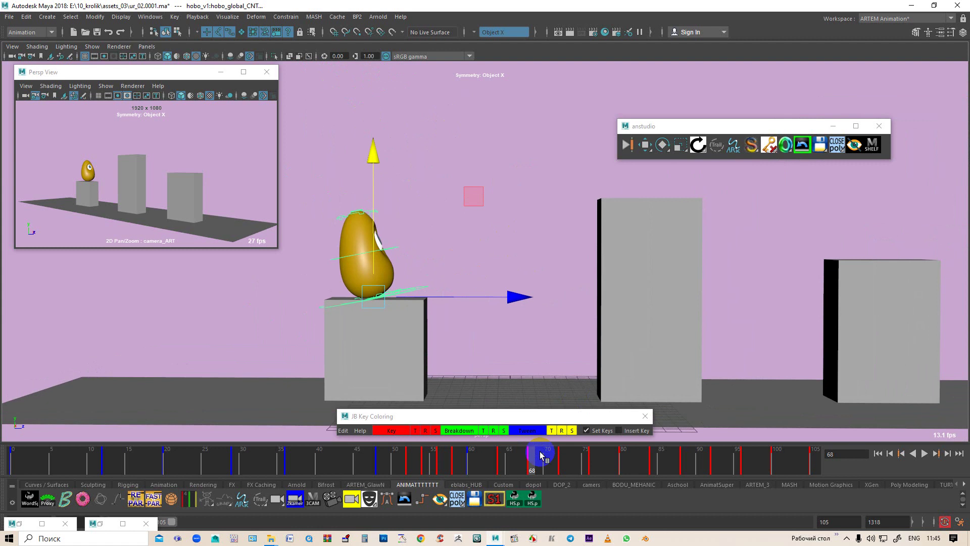
{"action": "mouse_move", "coordinate": [560, 457]}
{"action": "left_mouse_down"}
{"action": "mouse_move", "coordinate": [613, 450]}
{"action": "mouse_move", "coordinate": [493, 459]}
{"action": "mouse_move", "coordinate": [570, 464]}
{"action": "left_mouse_up"}
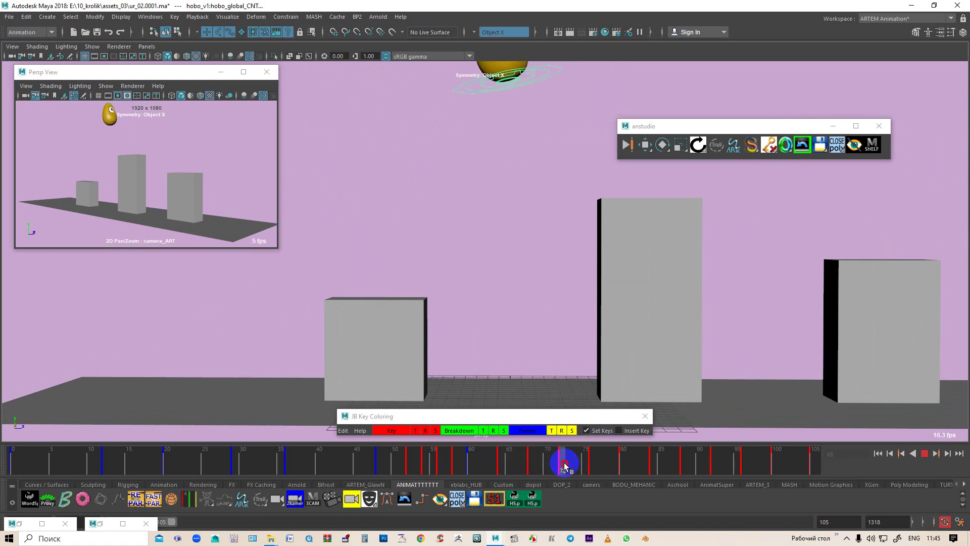
Step: Frame the egg's control near frame 80 and lower it onto the tall middle box
{"action": "left_click_drag", "start_coordinate": [565, 464], "coordinate": [548, 466]}
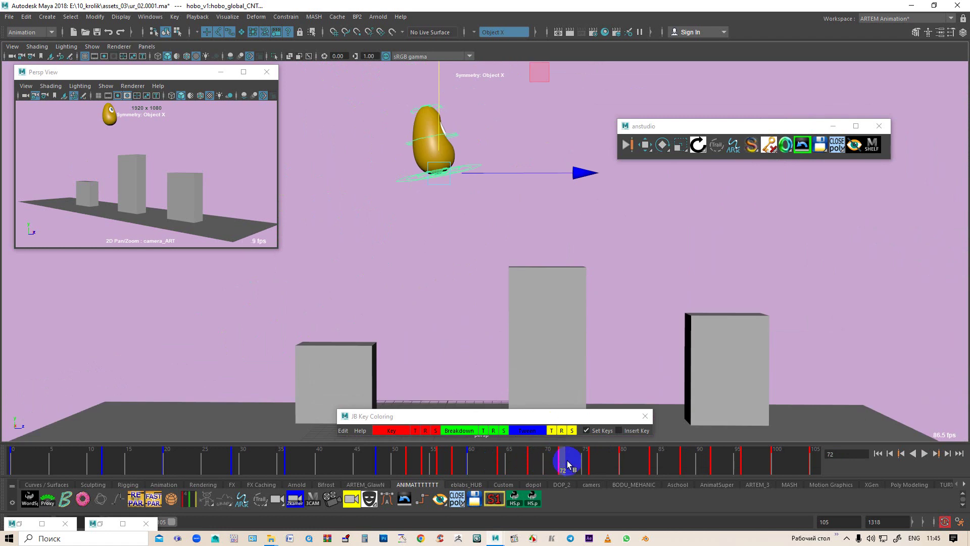
{"action": "key", "text": "alt+v"}
{"action": "mouse_move", "coordinate": [580, 469]}
{"action": "left_mouse_down"}
{"action": "mouse_move", "coordinate": [648, 473]}
{"action": "mouse_move", "coordinate": [635, 476]}
{"action": "left_mouse_up"}
{"action": "key", "text": "f"}
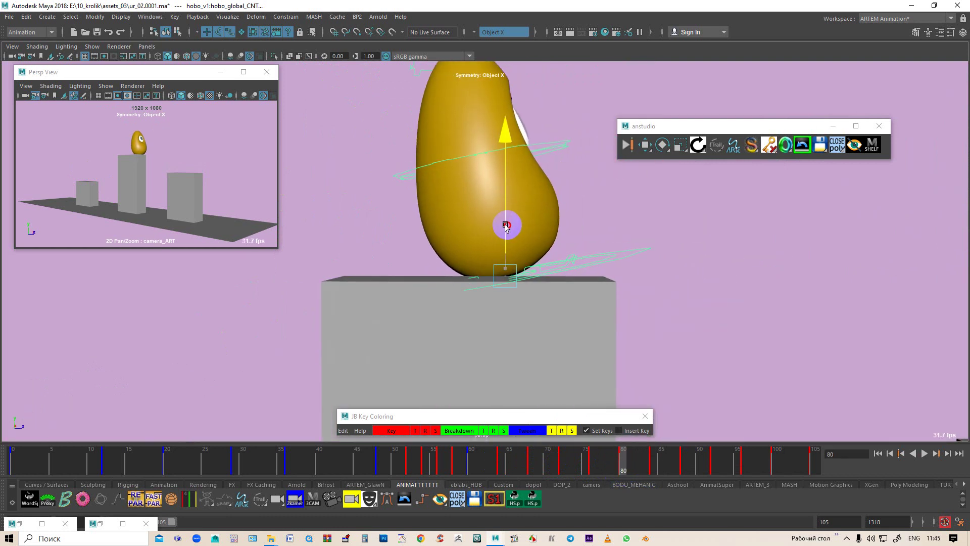
{"action": "mouse_move", "coordinate": [496, 227]}
{"action": "middle_mouse_down"}
{"action": "mouse_move", "coordinate": [573, 289]}
{"action": "mouse_move", "coordinate": [584, 261]}
{"action": "middle_mouse_up"}
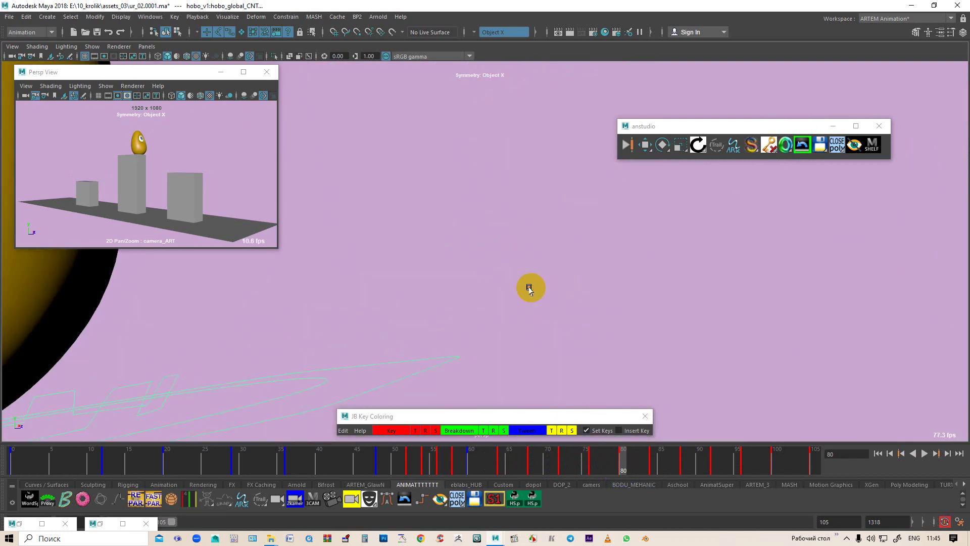
{"action": "mouse_move", "coordinate": [584, 262]}
{"action": "left_mouse_down", "text": "alt"}
{"action": "mouse_move", "coordinate": [522, 260]}
{"action": "mouse_move", "coordinate": [620, 260]}
{"action": "mouse_move", "coordinate": [523, 257]}
{"action": "left_mouse_up", "text": "alt"}
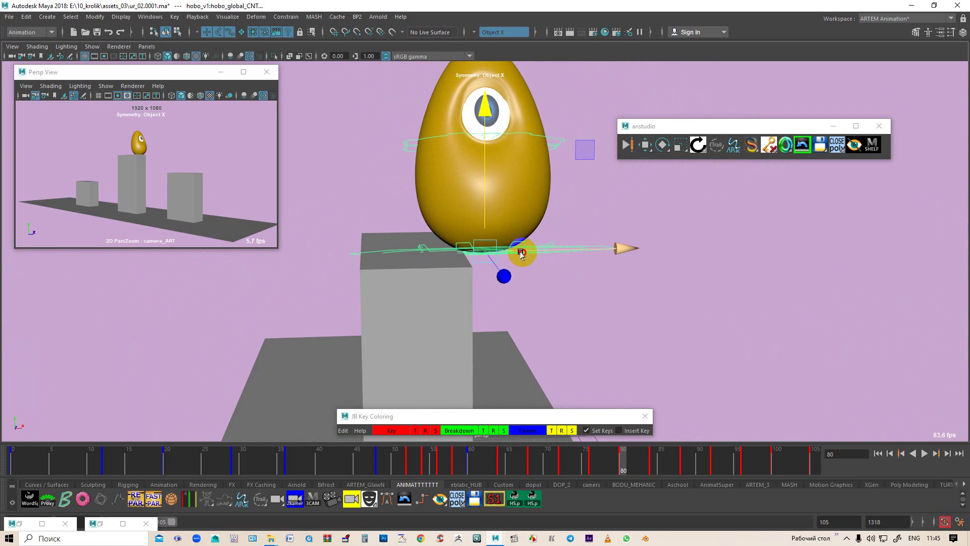
{"action": "mouse_move", "coordinate": [622, 459]}
{"action": "left_mouse_down"}
{"action": "mouse_move", "coordinate": [475, 472]}
{"action": "mouse_move", "coordinate": [635, 475]}
{"action": "left_mouse_up"}
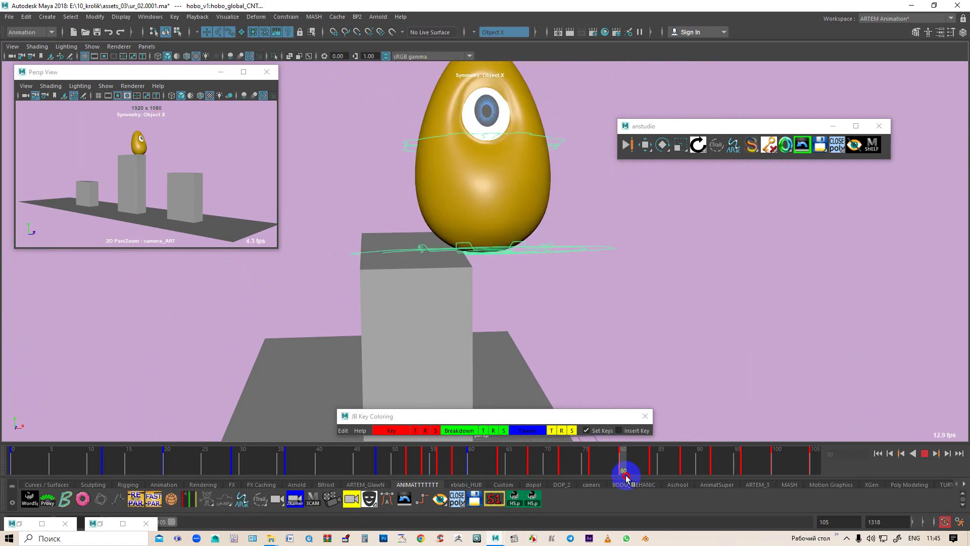
Step: Orbit around the egg and follow its jump off the tall box onto the right box
{"action": "left_click", "coordinate": [491, 258]}
{"action": "left_click_drag", "start_coordinate": [493, 263], "coordinate": [693, 340], "text": "alt"}
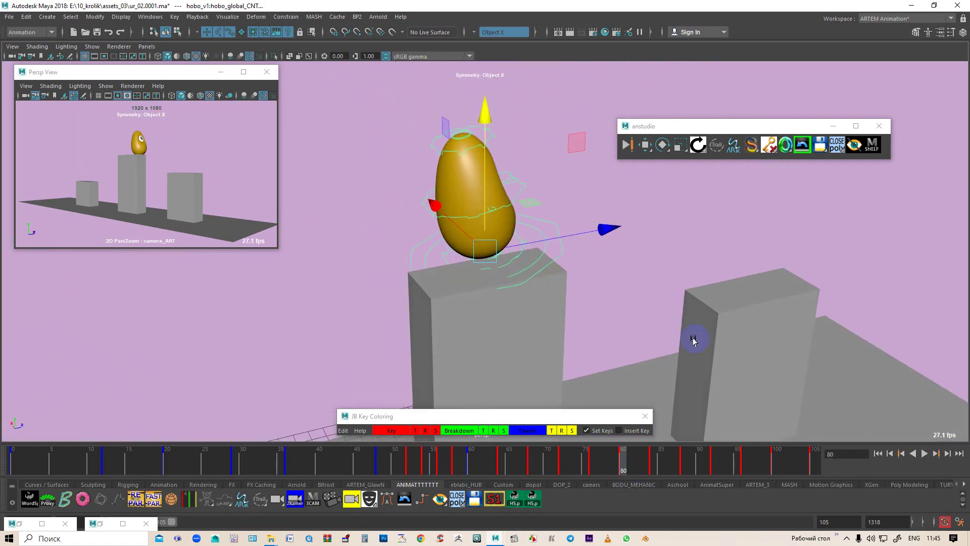
{"action": "left_click_drag", "start_coordinate": [432, 289], "coordinate": [629, 375], "text": "alt"}
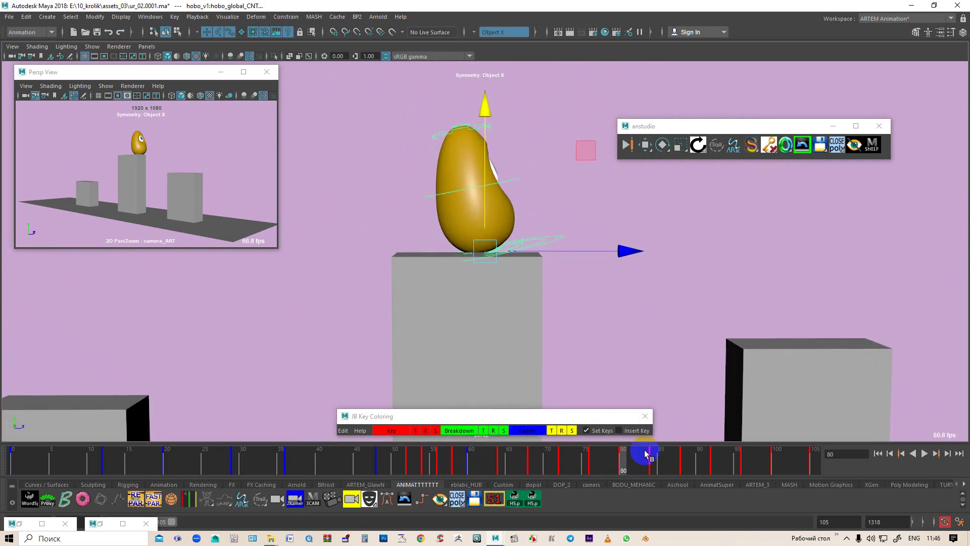
{"action": "left_click_drag", "start_coordinate": [625, 472], "coordinate": [667, 469]}
{"action": "mouse_move", "coordinate": [581, 354]}
{"action": "left_mouse_down", "text": "alt"}
{"action": "mouse_move", "coordinate": [481, 227]}
{"action": "mouse_move", "coordinate": [527, 303]}
{"action": "mouse_move", "coordinate": [533, 291]}
{"action": "mouse_move", "coordinate": [653, 273]}
{"action": "mouse_move", "coordinate": [643, 278]}
{"action": "mouse_move", "coordinate": [747, 282]}
{"action": "mouse_move", "coordinate": [688, 336]}
{"action": "left_mouse_up", "text": "alt"}
{"action": "left_click_drag", "start_coordinate": [664, 460], "coordinate": [687, 465]}
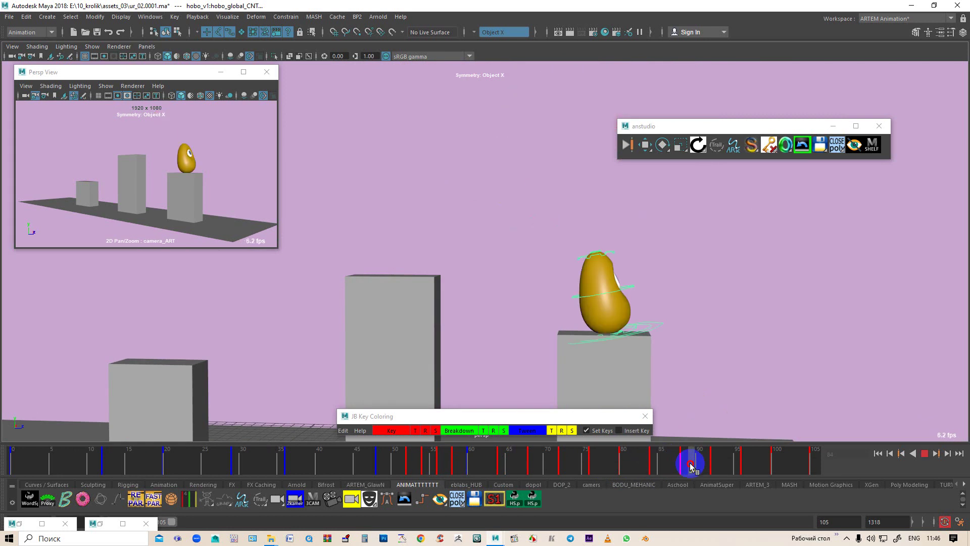
Step: Follow the egg's leap down to the ground through frames 92 and 96
{"action": "mouse_move", "coordinate": [678, 365]}
{"action": "left_mouse_down", "text": "alt"}
{"action": "mouse_move", "coordinate": [672, 310]}
{"action": "mouse_move", "coordinate": [704, 321]}
{"action": "mouse_move", "coordinate": [538, 264]}
{"action": "mouse_move", "coordinate": [516, 275]}
{"action": "mouse_move", "coordinate": [451, 262]}
{"action": "left_mouse_up", "text": "alt"}
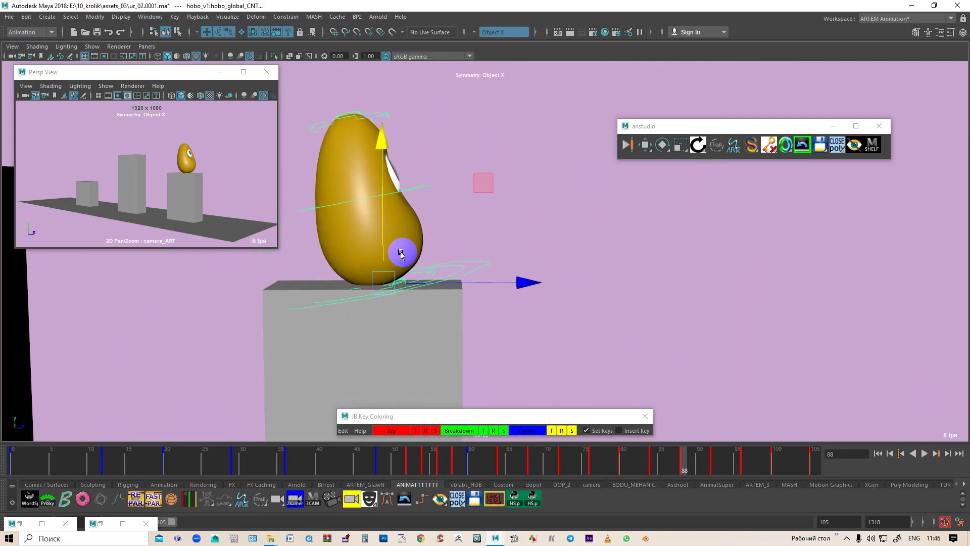
{"action": "left_click_drag", "start_coordinate": [382, 238], "coordinate": [381, 234], "text": "alt"}
{"action": "left_click_drag", "start_coordinate": [720, 460], "coordinate": [714, 458]}
{"action": "mouse_move", "coordinate": [660, 323]}
{"action": "right_mouse_down", "text": "alt"}
{"action": "mouse_move", "coordinate": [650, 283]}
{"action": "mouse_move", "coordinate": [686, 429]}
{"action": "right_mouse_up", "text": "alt"}
{"action": "left_click_drag", "start_coordinate": [716, 456], "coordinate": [850, 469]}
{"action": "middle_click_drag", "start_coordinate": [579, 331], "coordinate": [560, 266], "text": "alt"}
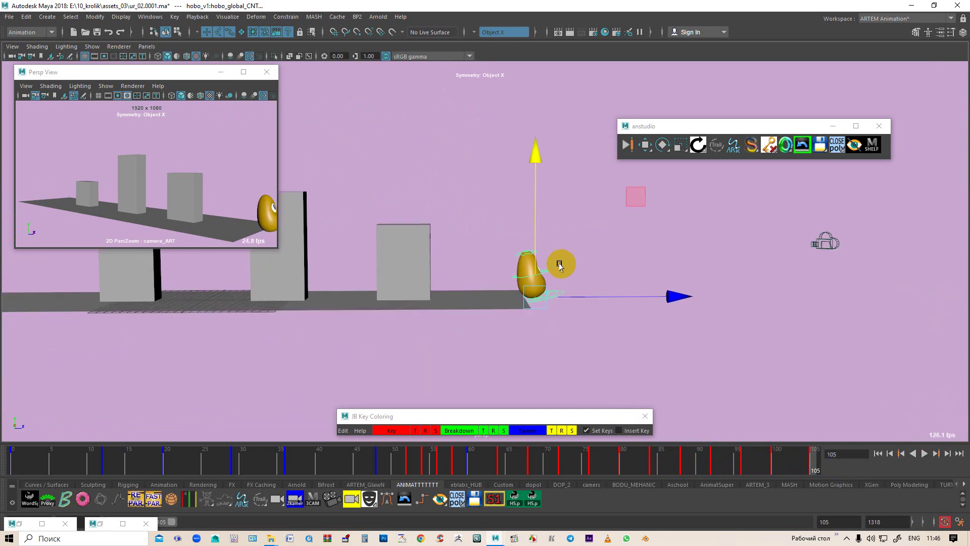
Step: Select the ground plane's far-edge control vertices and drag them out to the right along X
{"action": "mouse_move", "coordinate": [559, 281]}
{"action": "right_mouse_down", "text": "alt"}
{"action": "mouse_move", "coordinate": [574, 310]}
{"action": "mouse_move", "coordinate": [525, 363]}
{"action": "right_mouse_up", "text": "alt"}
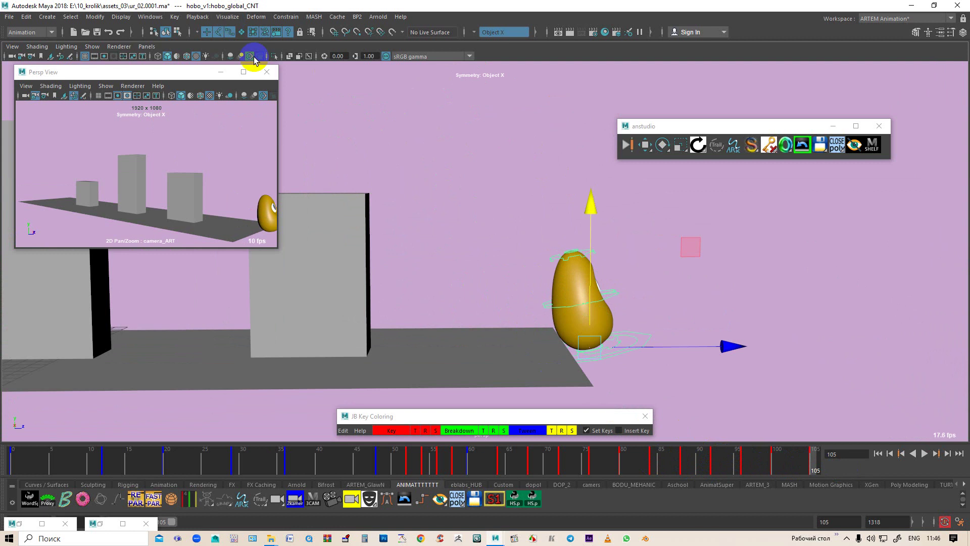
{"action": "left_click", "coordinate": [539, 347]}
{"action": "right_click", "coordinate": [541, 277]}
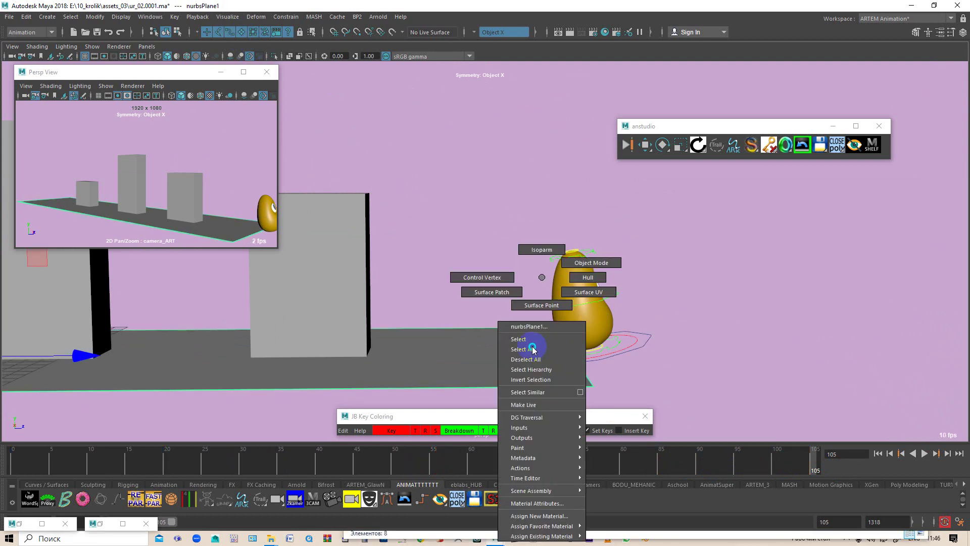
{"action": "right_click_drag", "start_coordinate": [488, 293], "coordinate": [490, 277]}
{"action": "left_click_drag", "start_coordinate": [512, 311], "coordinate": [631, 427]}
{"action": "mouse_move", "coordinate": [657, 374]}
{"action": "left_mouse_down"}
{"action": "mouse_move", "coordinate": [818, 362]}
{"action": "mouse_move", "coordinate": [806, 360]}
{"action": "left_mouse_up"}
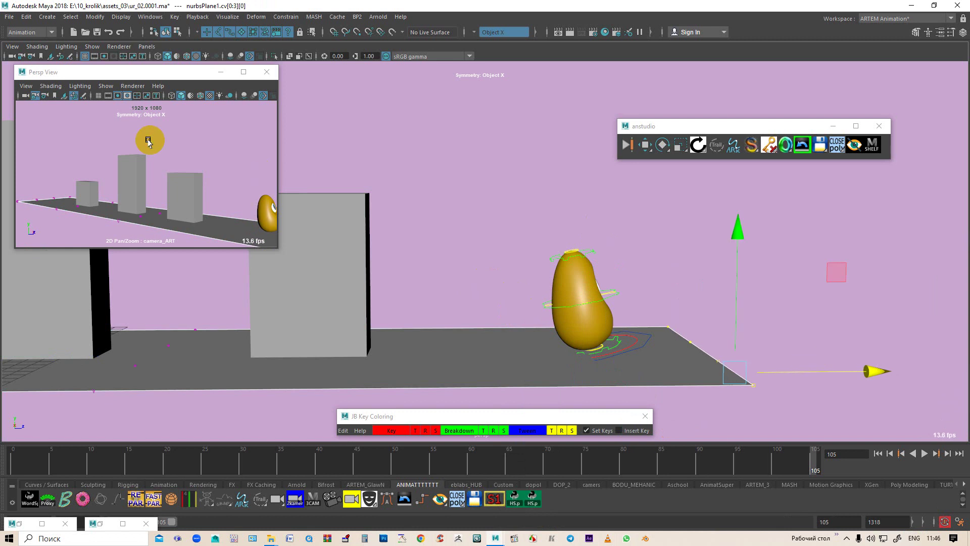
Step: Return to Object Mode and scrub the full hop in the floating camera view
{"action": "left_click", "coordinate": [76, 95]}
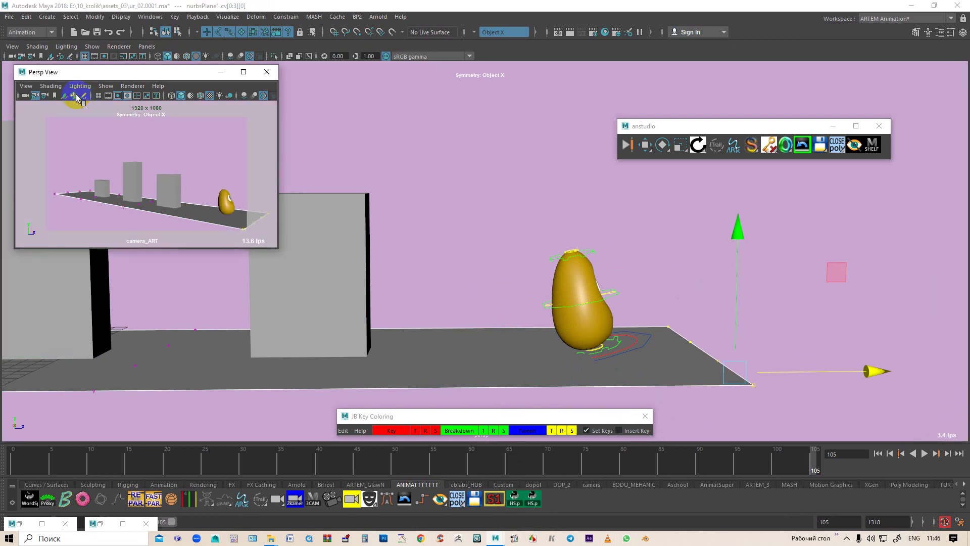
{"action": "left_click", "coordinate": [76, 94]}
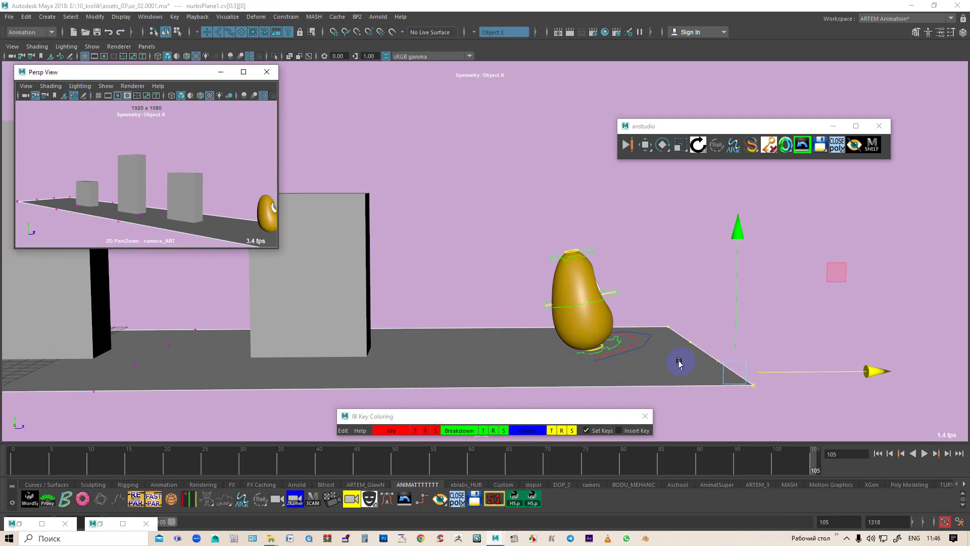
{"action": "right_click_drag", "start_coordinate": [671, 277], "coordinate": [718, 266]}
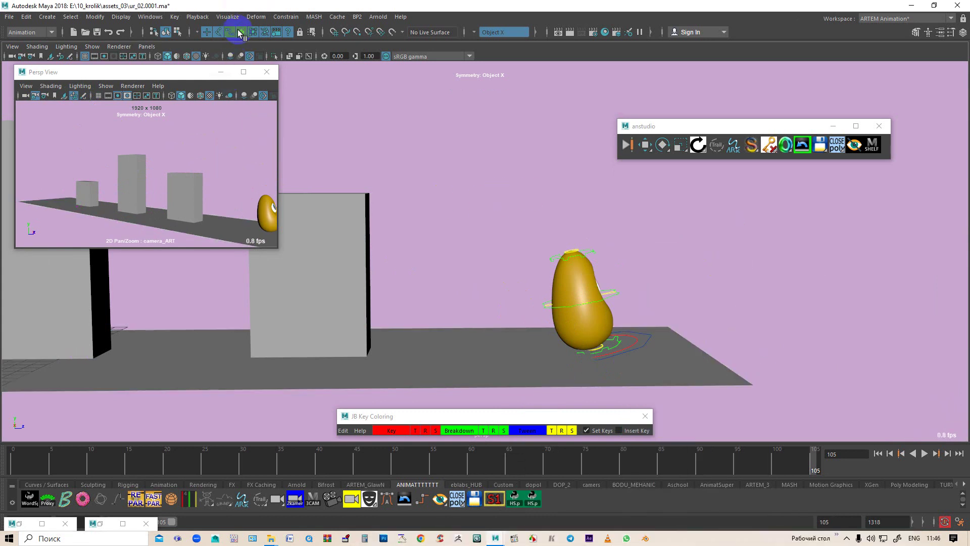
{"action": "left_click_drag", "start_coordinate": [814, 462], "coordinate": [13, 436]}
{"action": "mouse_move", "coordinate": [309, 462]}
{"action": "left_mouse_down"}
{"action": "mouse_move", "coordinate": [688, 492]}
{"action": "mouse_move", "coordinate": [600, 503]}
{"action": "mouse_move", "coordinate": [178, 483]}
{"action": "mouse_move", "coordinate": [537, 491]}
{"action": "mouse_move", "coordinate": [839, 521]}
{"action": "left_mouse_up"}
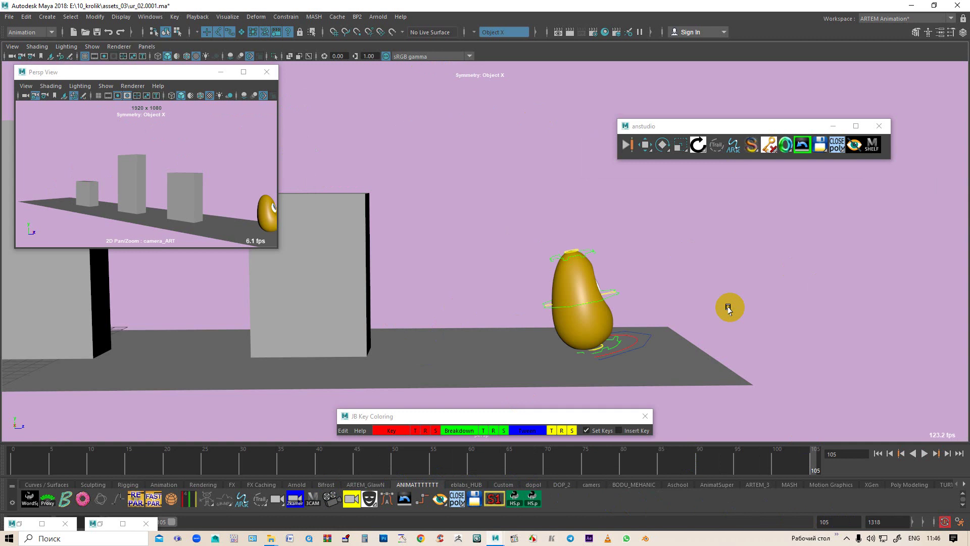
Step: Scrub through the hop, select hobo_global_CNT, and move the anstudio window aside
{"action": "left_click", "coordinate": [817, 471]}
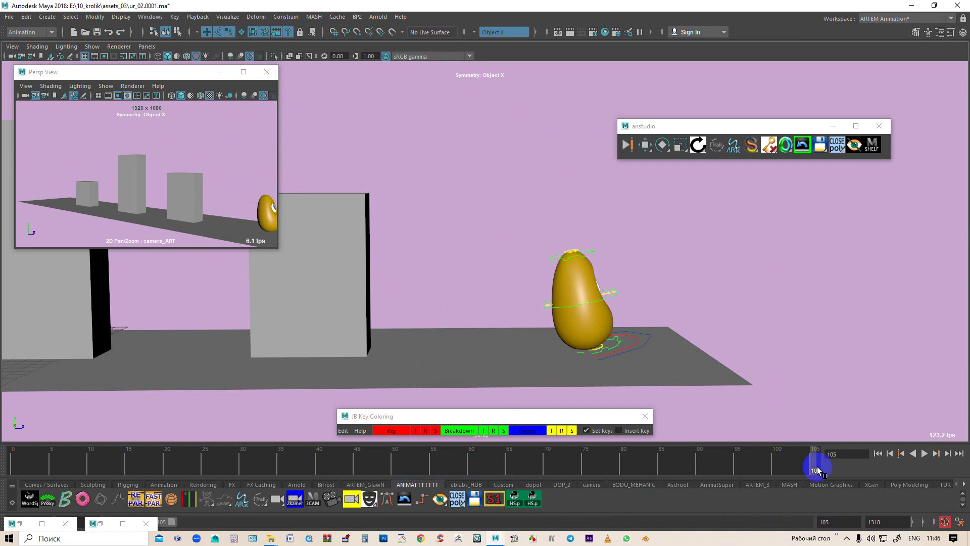
{"action": "left_click_drag", "start_coordinate": [809, 465], "coordinate": [345, 434]}
{"action": "mouse_move", "coordinate": [433, 434]}
{"action": "left_mouse_down"}
{"action": "mouse_move", "coordinate": [677, 405]}
{"action": "mouse_move", "coordinate": [804, 420]}
{"action": "left_mouse_up"}
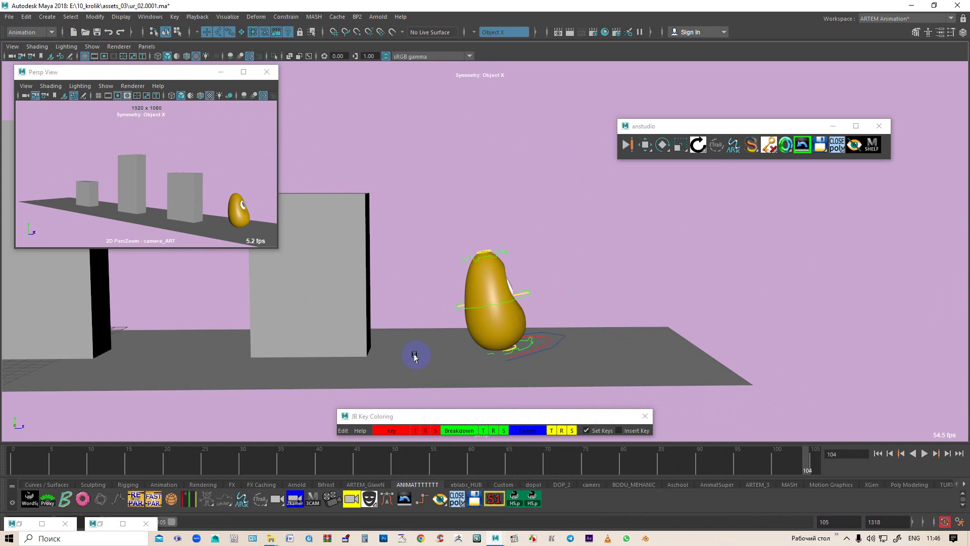
{"action": "left_click", "coordinate": [563, 339]}
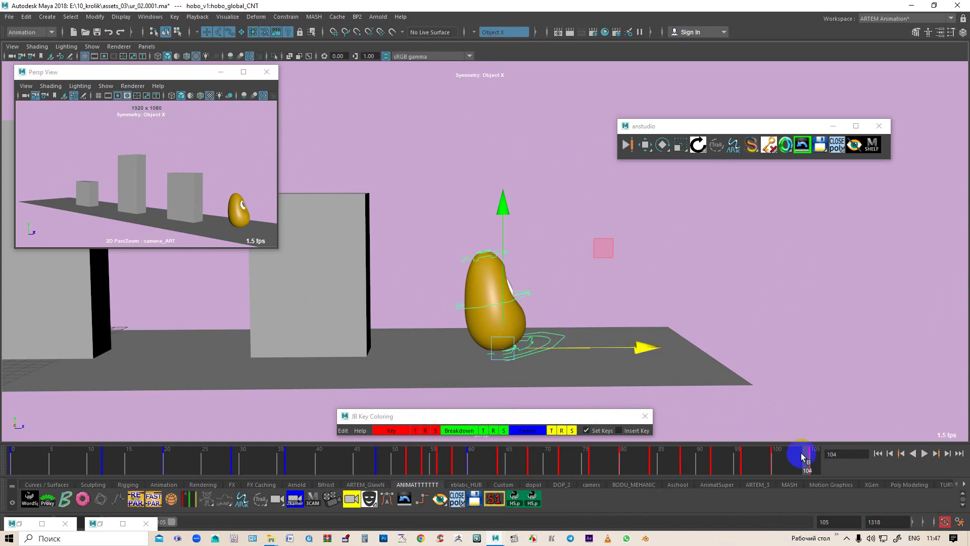
{"action": "mouse_move", "coordinate": [806, 464]}
{"action": "left_mouse_down"}
{"action": "mouse_move", "coordinate": [590, 471]}
{"action": "mouse_move", "coordinate": [705, 495]}
{"action": "mouse_move", "coordinate": [10, 481]}
{"action": "mouse_move", "coordinate": [736, 481]}
{"action": "mouse_move", "coordinate": [498, 505]}
{"action": "mouse_move", "coordinate": [8, 498]}
{"action": "left_mouse_up"}
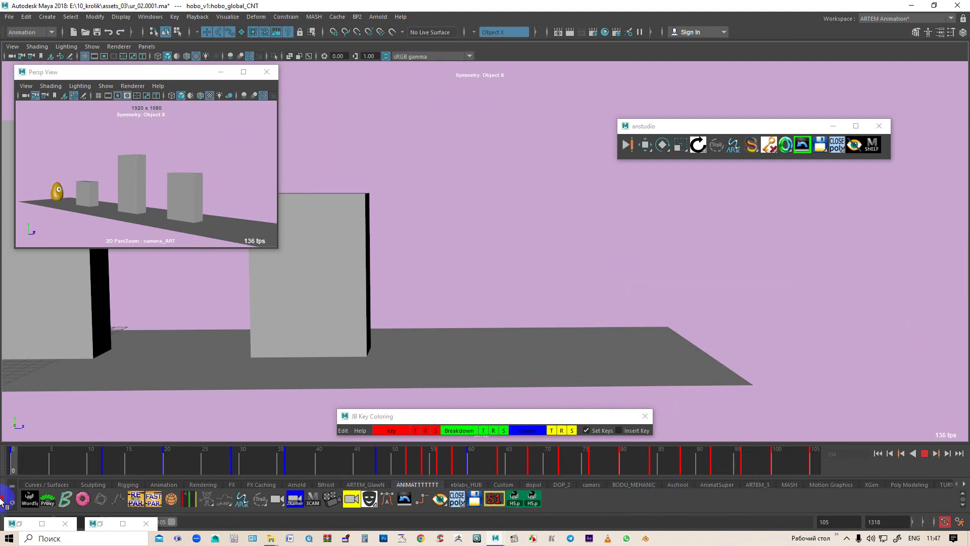
{"action": "left_click", "coordinate": [750, 149]}
{"action": "mouse_move", "coordinate": [735, 130]}
{"action": "left_mouse_down"}
{"action": "mouse_move", "coordinate": [498, 160]}
{"action": "mouse_move", "coordinate": [543, 146]}
{"action": "left_mouse_up"}
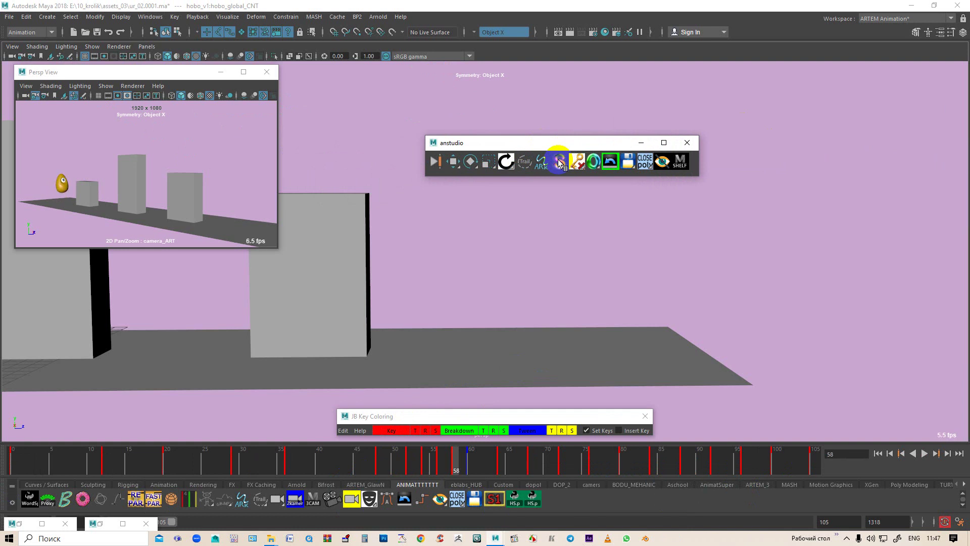
Step: Incrementally save the scene as ur_02.0002 and play back the animation
{"action": "left_click_drag", "start_coordinate": [469, 477], "coordinate": [579, 464]}
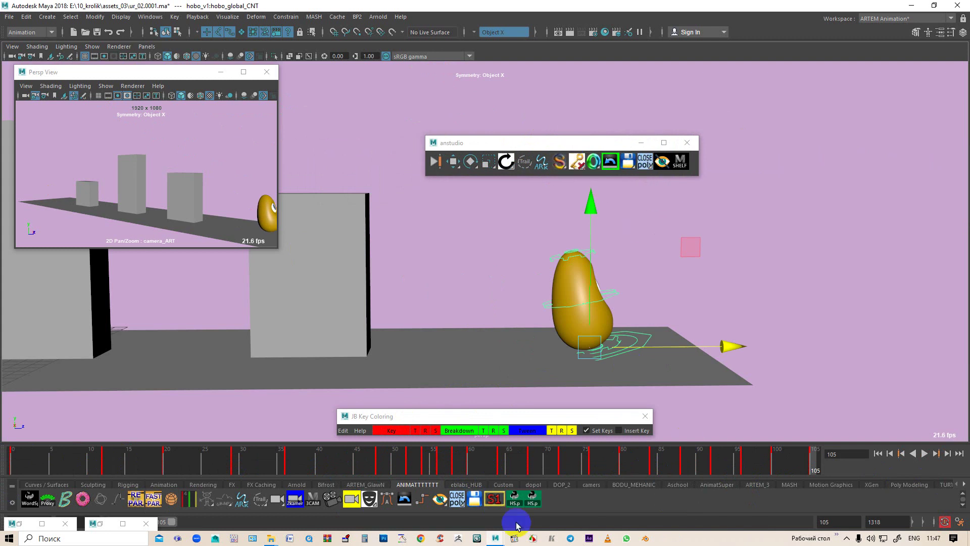
{"action": "key", "text": "ctrl+alt+s"}
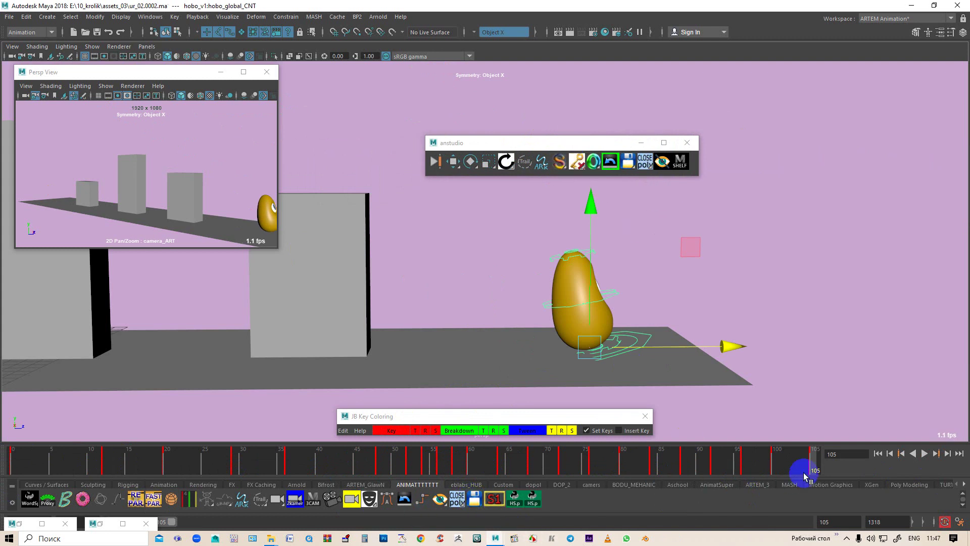
{"action": "key", "text": "alt+v"}
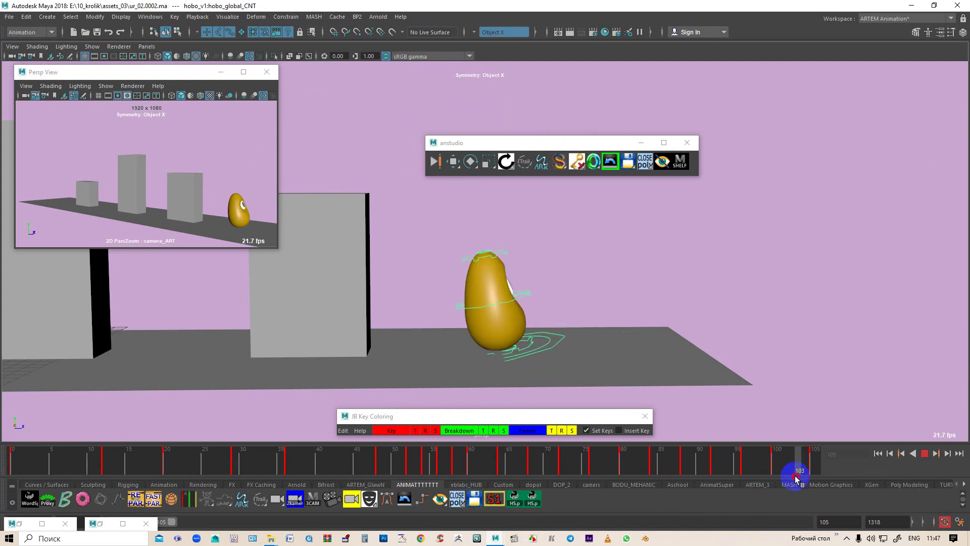
Step: Slide hobo_global_CNT left along X at frames 94–105, bringing the final landing closer to the boxes
{"action": "mouse_move", "coordinate": [773, 478]}
{"action": "left_mouse_down"}
{"action": "mouse_move", "coordinate": [731, 477]}
{"action": "mouse_move", "coordinate": [776, 478]}
{"action": "left_mouse_up"}
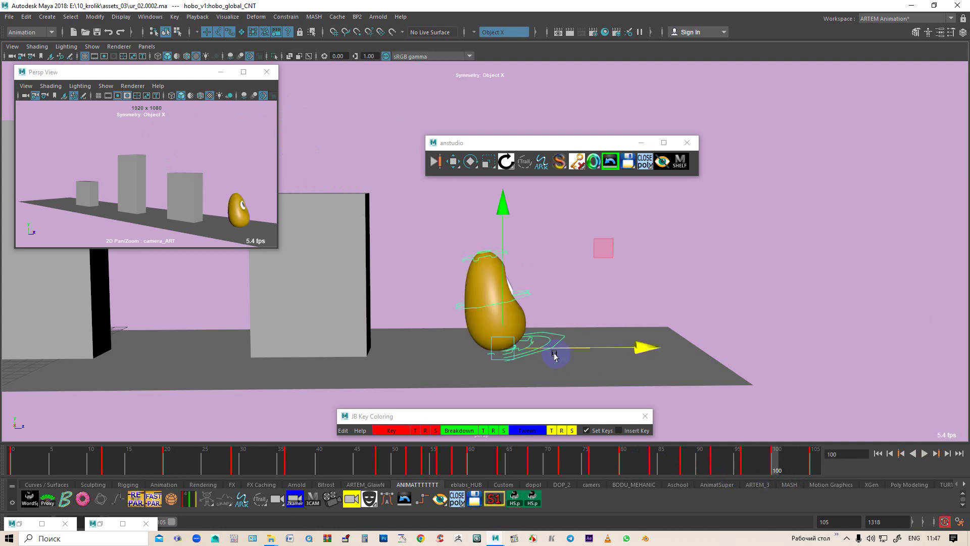
{"action": "left_click_drag", "start_coordinate": [582, 350], "coordinate": [545, 352]}
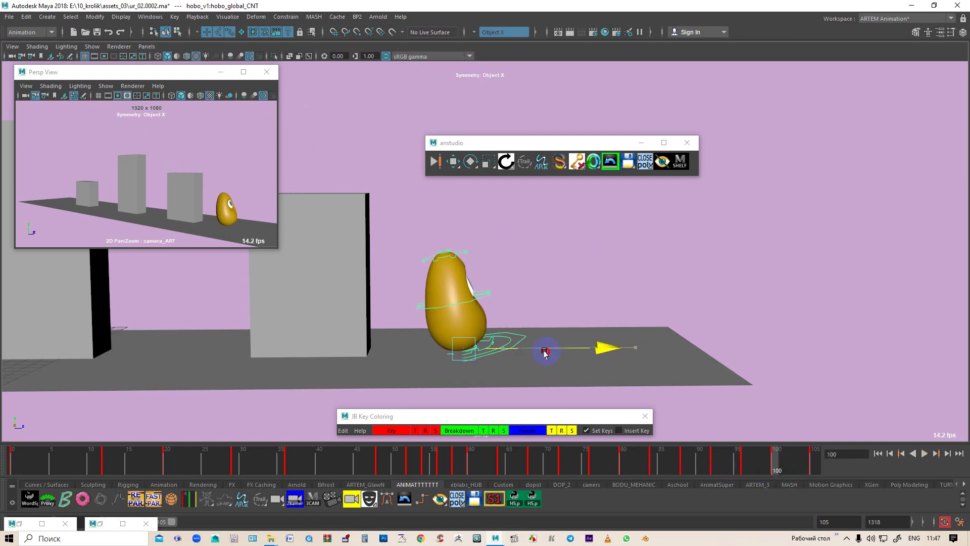
{"action": "left_click_drag", "start_coordinate": [779, 461], "coordinate": [836, 465]}
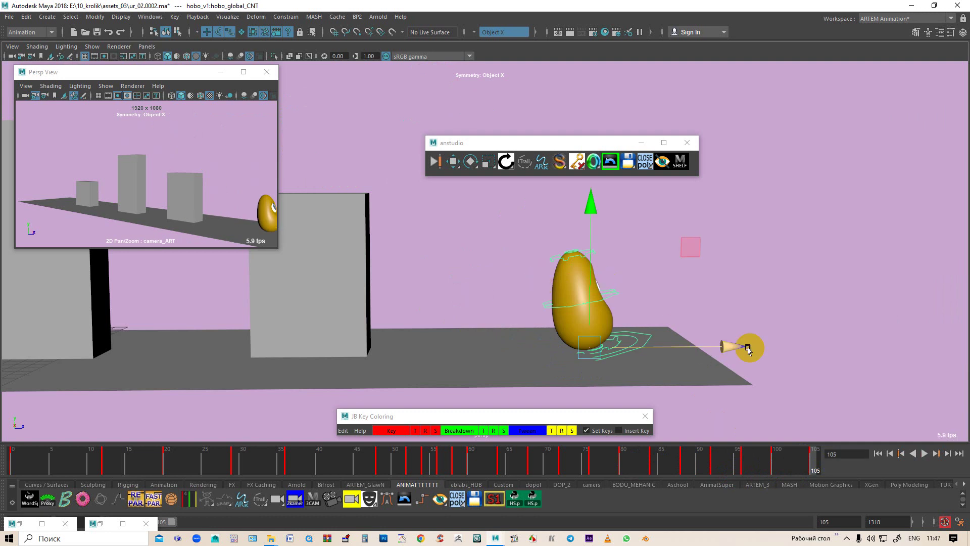
{"action": "left_click_drag", "start_coordinate": [727, 348], "coordinate": [666, 352]}
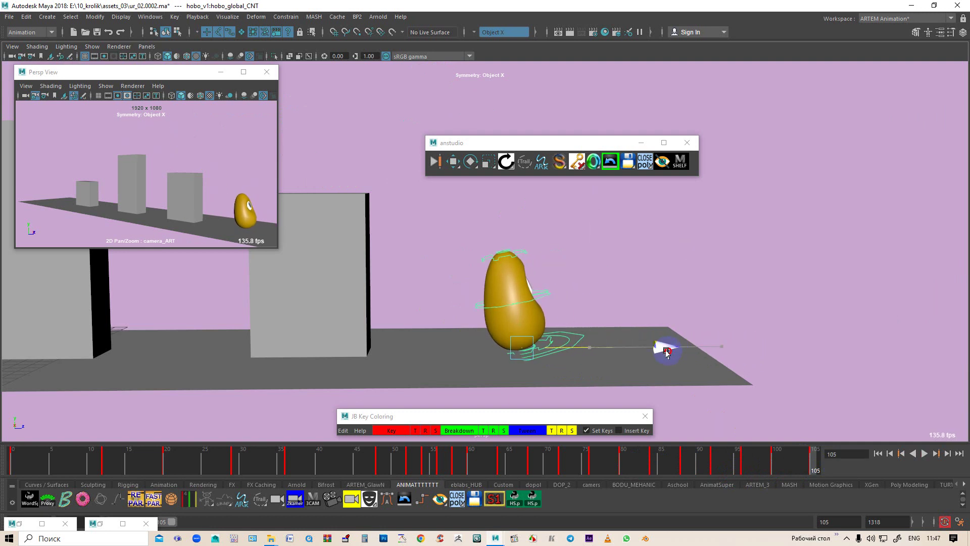
{"action": "mouse_move", "coordinate": [807, 454]}
{"action": "left_mouse_down"}
{"action": "mouse_move", "coordinate": [608, 455]}
{"action": "mouse_move", "coordinate": [805, 458]}
{"action": "mouse_move", "coordinate": [798, 453]}
{"action": "left_mouse_up"}
Step: Extend the playback range to frame 142 and tilt the egg left at frame 110
{"action": "left_click", "coordinate": [254, 170]}
{"action": "left_click_drag", "start_coordinate": [171, 522], "coordinate": [191, 522]}
{"action": "left_click_drag", "start_coordinate": [607, 472], "coordinate": [631, 471]}
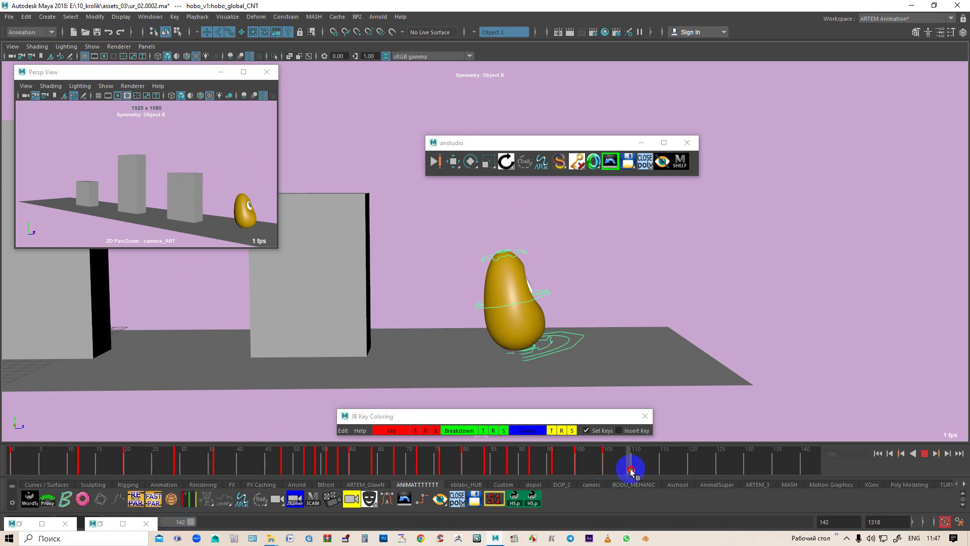
{"action": "left_click", "coordinate": [526, 339]}
{"action": "mouse_move", "coordinate": [526, 334]}
{"action": "left_mouse_down"}
{"action": "mouse_move", "coordinate": [488, 324]}
{"action": "mouse_move", "coordinate": [480, 348]}
{"action": "left_mouse_up"}
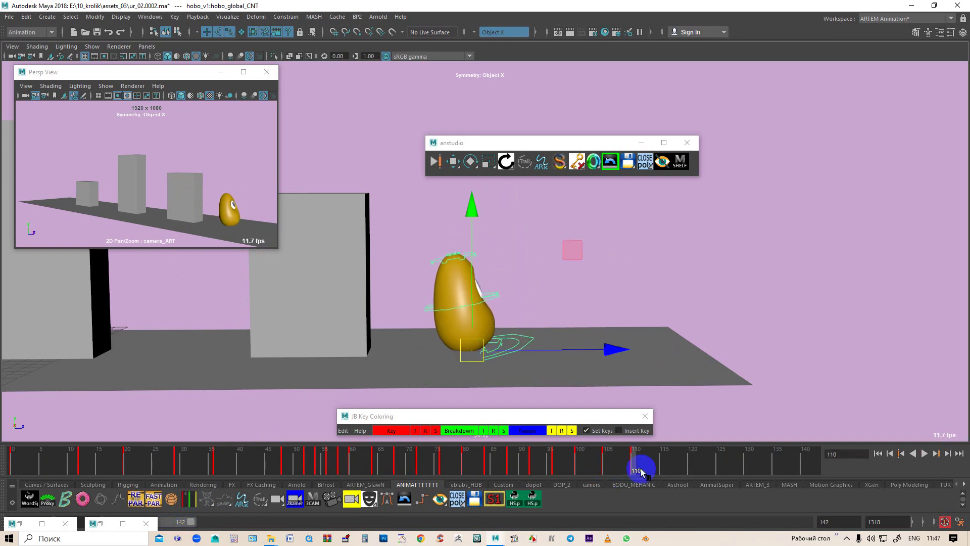
Step: Lift the egg off the ground at frame 115 and lower it back down by frame 120
{"action": "left_click_drag", "start_coordinate": [636, 465], "coordinate": [647, 460]}
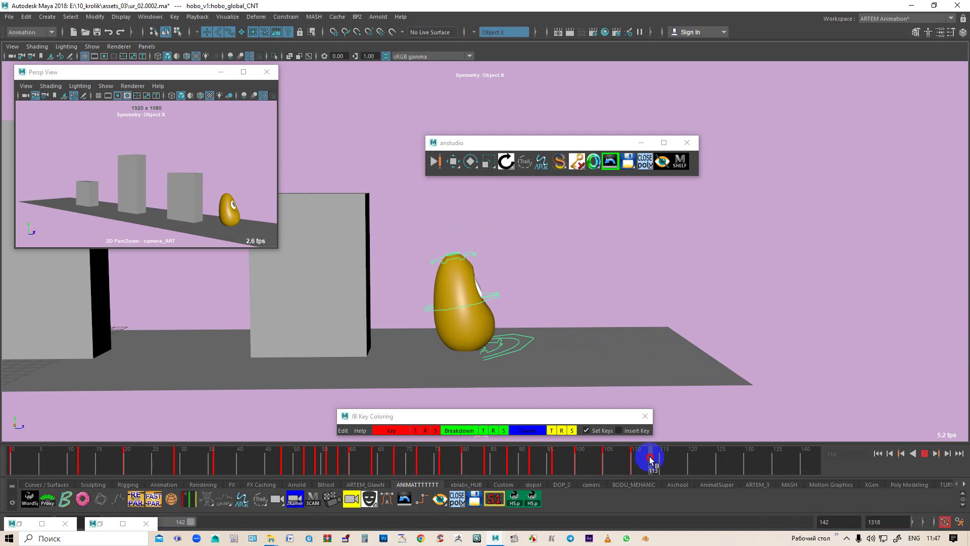
{"action": "left_click_drag", "start_coordinate": [656, 459], "coordinate": [662, 459]}
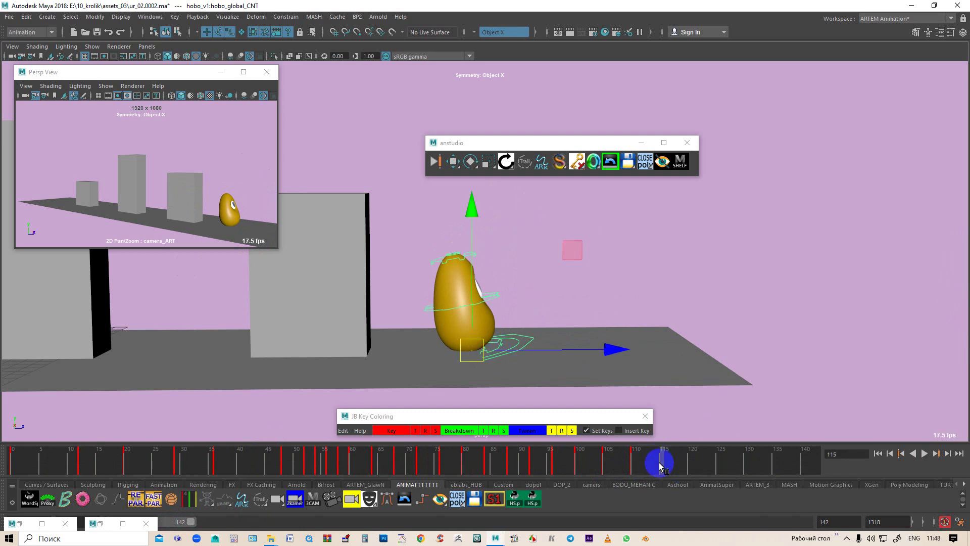
{"action": "left_click_drag", "start_coordinate": [479, 347], "coordinate": [475, 300]}
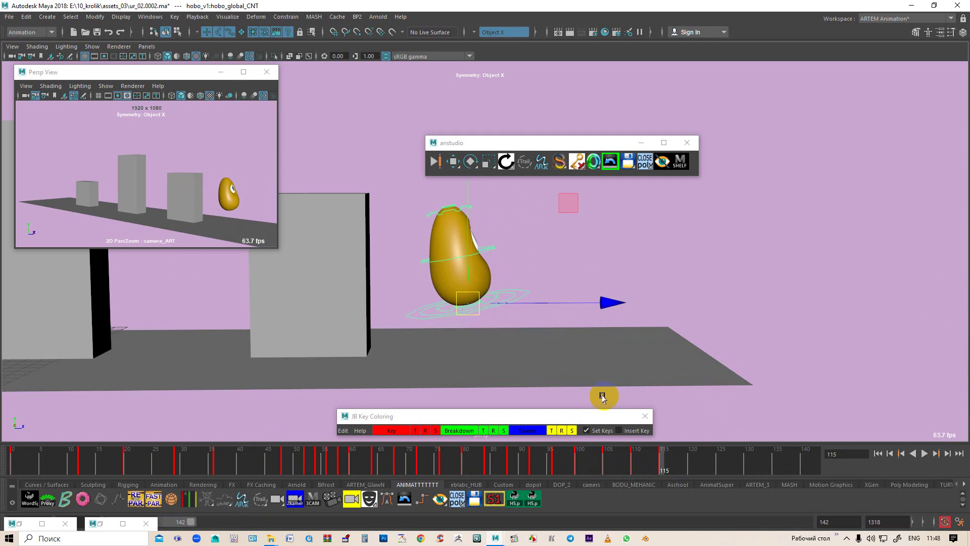
{"action": "left_click_drag", "start_coordinate": [665, 468], "coordinate": [680, 469]}
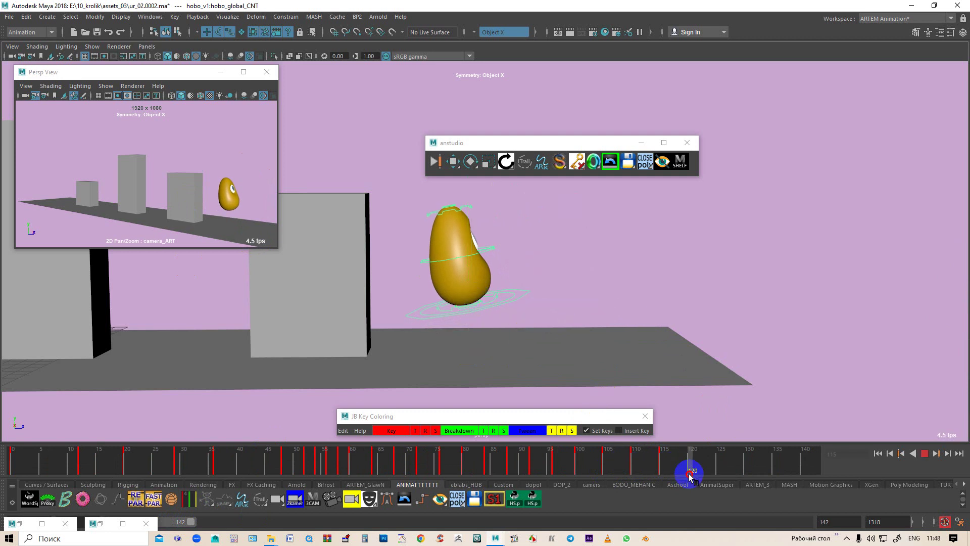
{"action": "left_click_drag", "start_coordinate": [465, 283], "coordinate": [475, 318]}
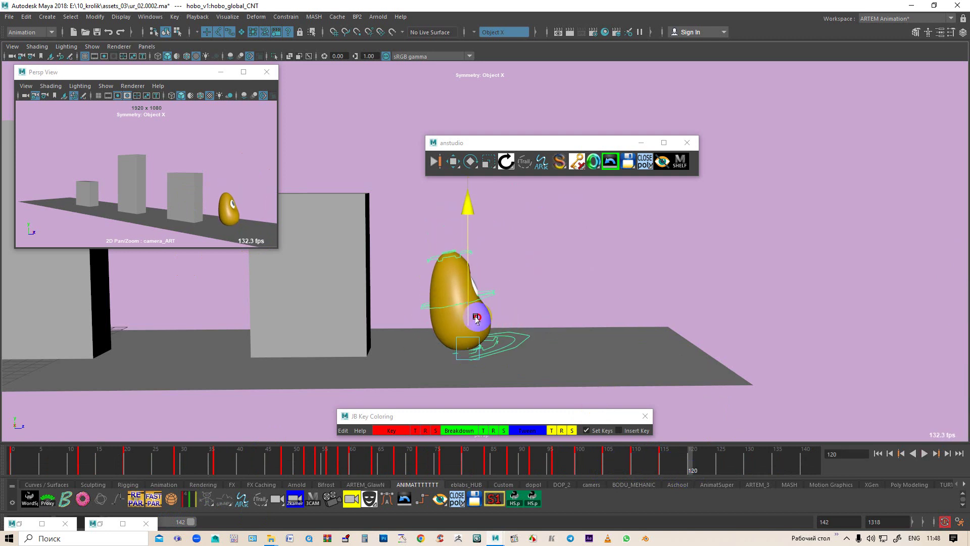
Step: Squash and tilt the egg's body down at frame 125, then review the hop from frame 114
{"action": "left_click_drag", "start_coordinate": [687, 468], "coordinate": [718, 468]}
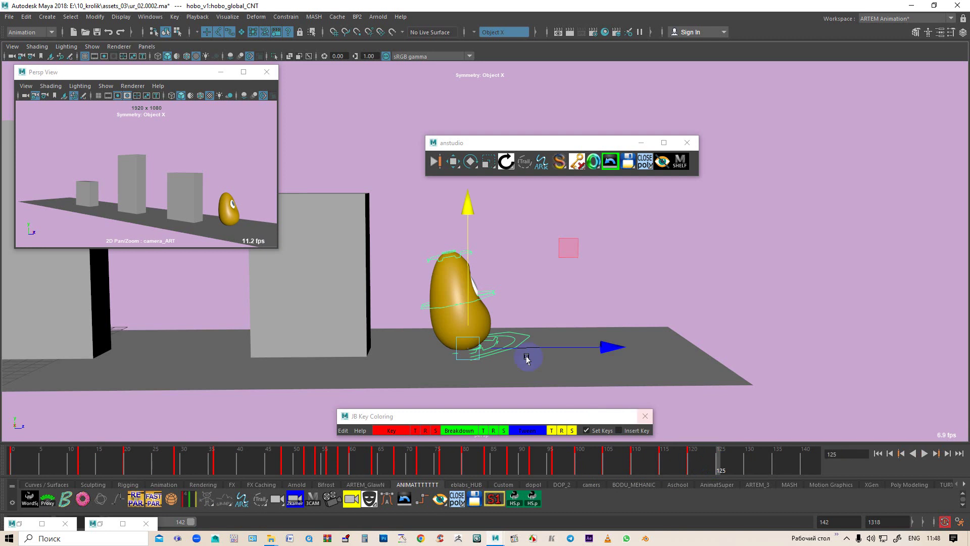
{"action": "left_click_drag", "start_coordinate": [707, 465], "coordinate": [704, 463]}
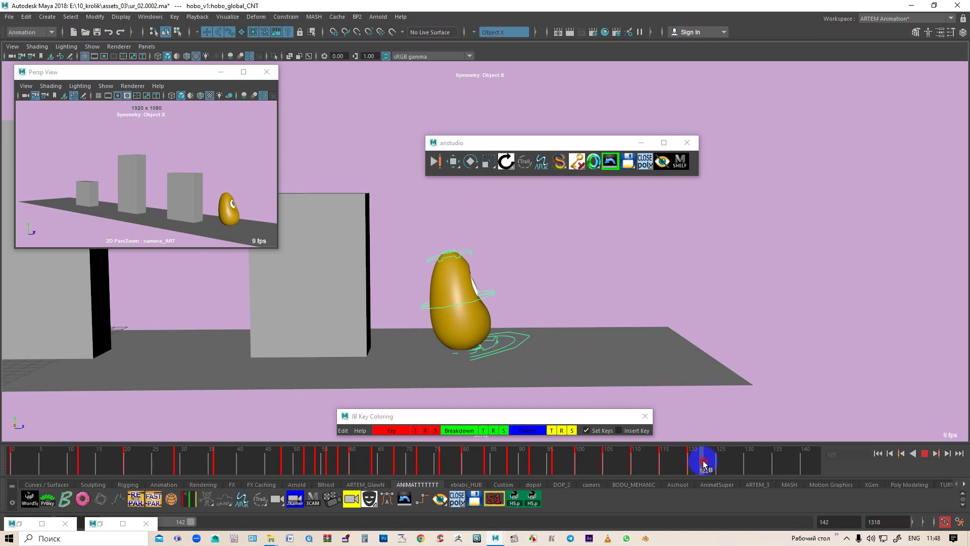
{"action": "left_click", "coordinate": [456, 348]}
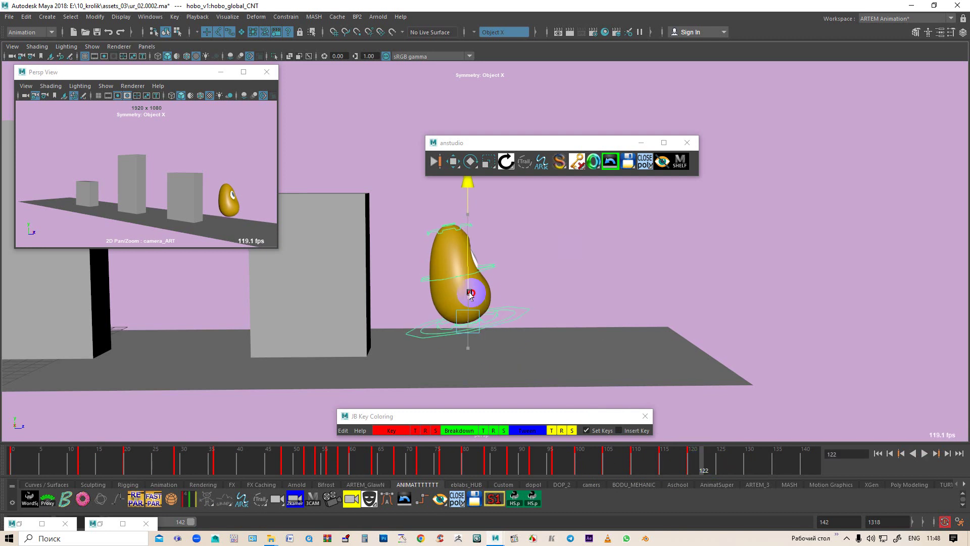
{"action": "left_click_drag", "start_coordinate": [702, 466], "coordinate": [710, 471]}
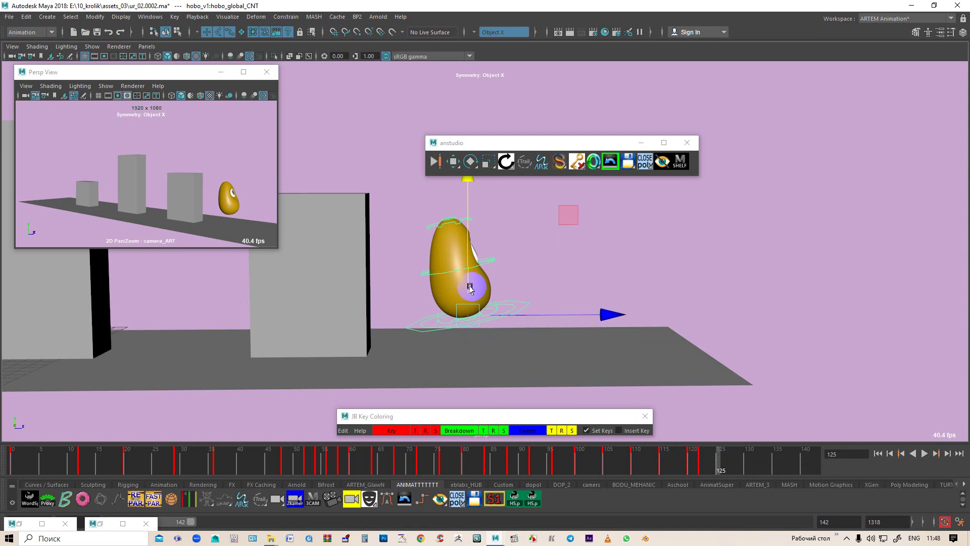
{"action": "left_click_drag", "start_coordinate": [473, 288], "coordinate": [475, 318]}
{"action": "left_click", "coordinate": [685, 453]}
{"action": "mouse_move", "coordinate": [711, 458]}
{"action": "left_mouse_down"}
{"action": "mouse_move", "coordinate": [381, 424]}
{"action": "mouse_move", "coordinate": [528, 425]}
{"action": "mouse_move", "coordinate": [747, 465]}
{"action": "mouse_move", "coordinate": [601, 465]}
{"action": "mouse_move", "coordinate": [753, 476]}
{"action": "mouse_move", "coordinate": [652, 483]}
{"action": "mouse_move", "coordinate": [747, 486]}
{"action": "mouse_move", "coordinate": [553, 493]}
{"action": "mouse_move", "coordinate": [584, 499]}
{"action": "left_mouse_up"}
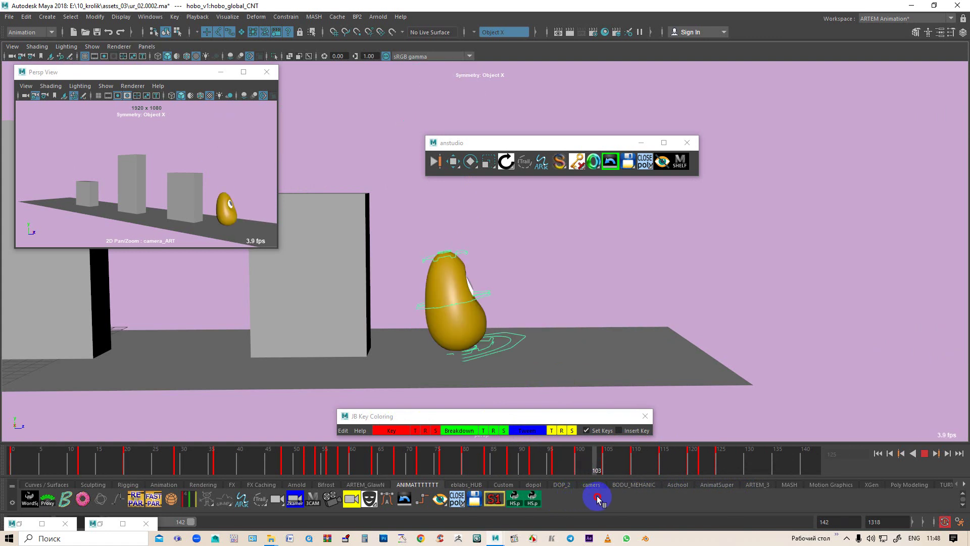
Step: Select the egg's foot controls and lower the foot slightly at frame 115
{"action": "mouse_move", "coordinate": [600, 499]}
{"action": "left_mouse_down"}
{"action": "mouse_move", "coordinate": [585, 499]}
{"action": "mouse_move", "coordinate": [607, 499]}
{"action": "left_mouse_up"}
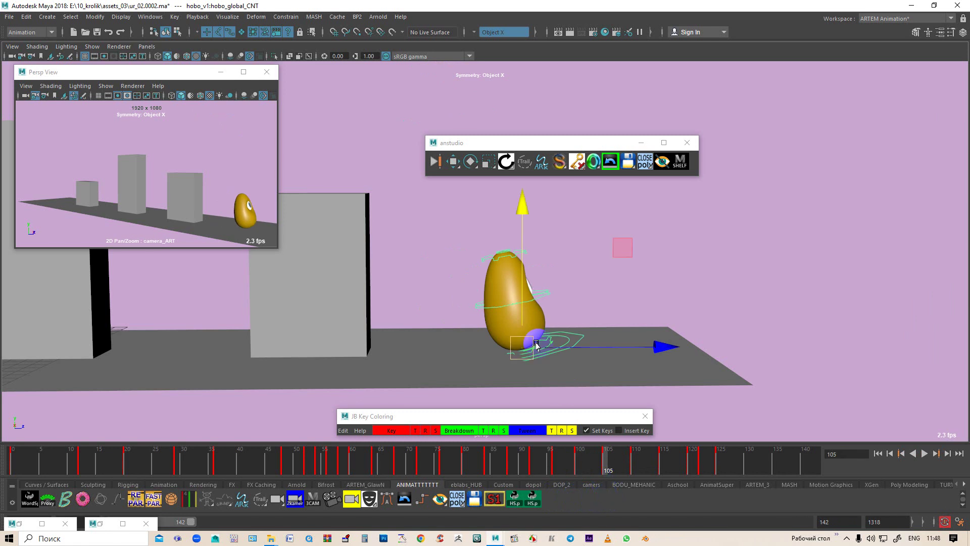
{"action": "mouse_move", "coordinate": [602, 465]}
{"action": "left_mouse_down"}
{"action": "mouse_move", "coordinate": [558, 457]}
{"action": "mouse_move", "coordinate": [633, 477]}
{"action": "left_mouse_up"}
{"action": "mouse_move", "coordinate": [460, 339]}
{"action": "left_mouse_down"}
{"action": "mouse_move", "coordinate": [487, 350]}
{"action": "mouse_move", "coordinate": [532, 313]}
{"action": "mouse_move", "coordinate": [520, 306]}
{"action": "left_mouse_up"}
{"action": "mouse_move", "coordinate": [630, 461]}
{"action": "left_mouse_down"}
{"action": "mouse_move", "coordinate": [567, 465]}
{"action": "mouse_move", "coordinate": [663, 467]}
{"action": "left_mouse_up"}
{"action": "left_click_drag", "start_coordinate": [471, 301], "coordinate": [452, 352]}
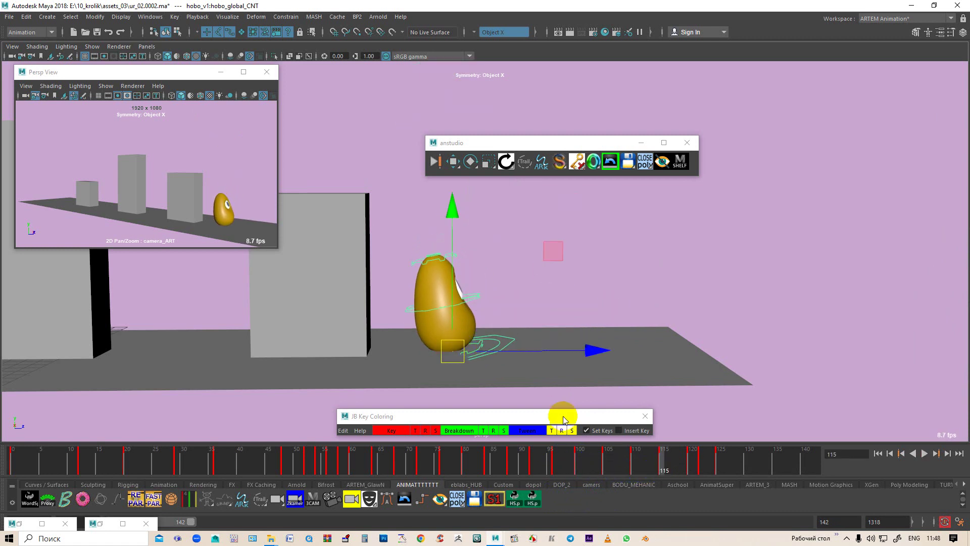
Step: Review the final poses through frame 129 and play the hop from the start
{"action": "left_click_drag", "start_coordinate": [672, 470], "coordinate": [727, 467]}
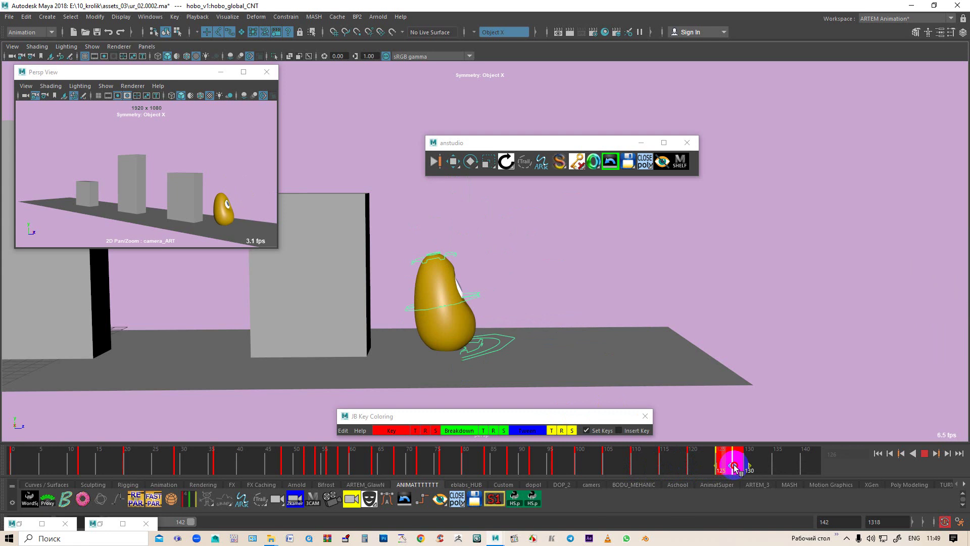
{"action": "left_click", "coordinate": [698, 461]}
{"action": "left_click", "coordinate": [742, 466]}
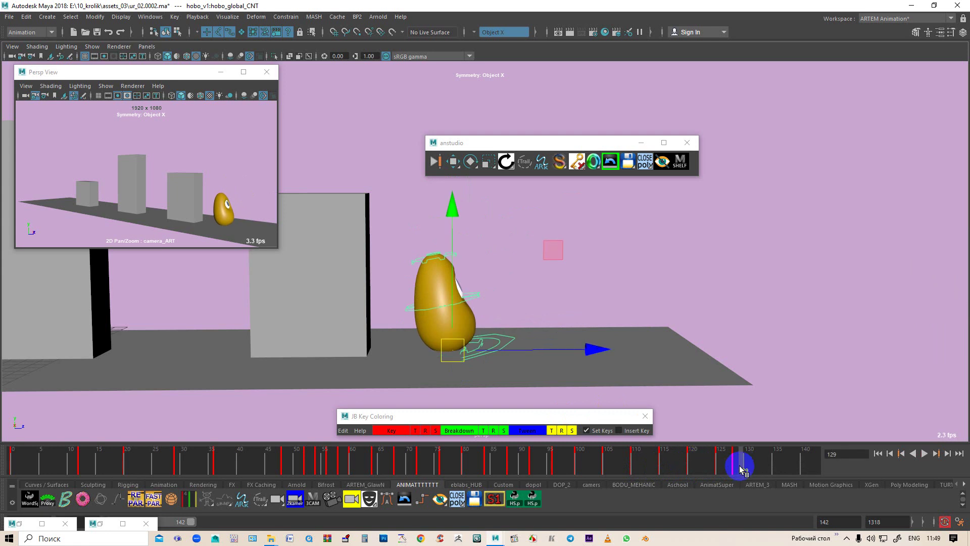
{"action": "mouse_move", "coordinate": [741, 469]}
{"action": "left_mouse_down"}
{"action": "mouse_move", "coordinate": [541, 443]}
{"action": "mouse_move", "coordinate": [11, 440]}
{"action": "mouse_move", "coordinate": [802, 477]}
{"action": "mouse_move", "coordinate": [710, 493]}
{"action": "left_mouse_up"}
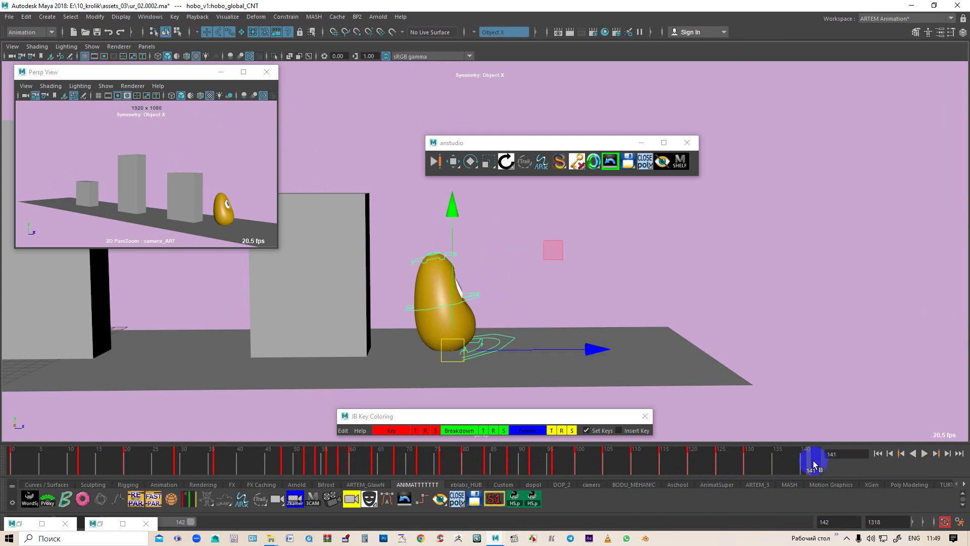
{"action": "key", "text": "alt+v"}
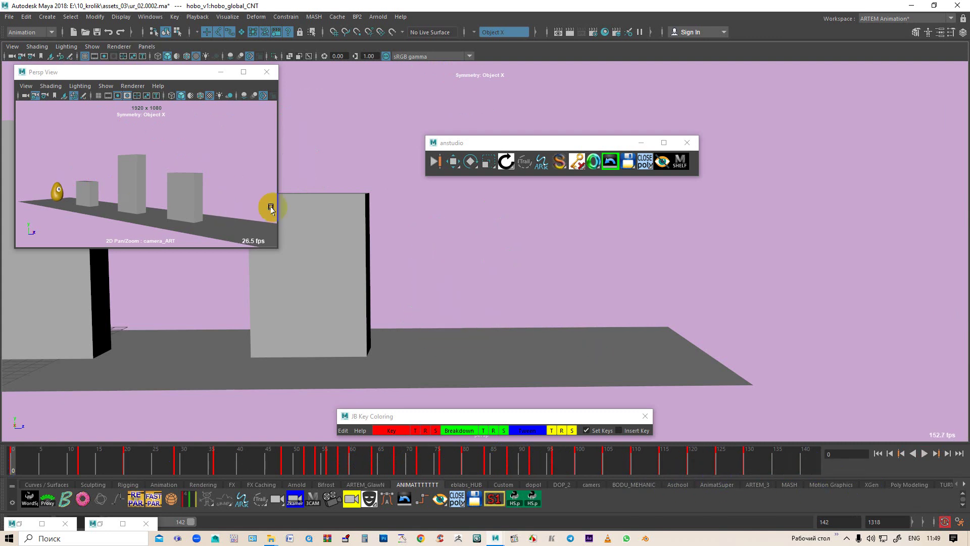
Step: Stop playback, maximize the camera_ART view and minimise the floating perspective window
{"action": "left_click", "coordinate": [275, 248]}
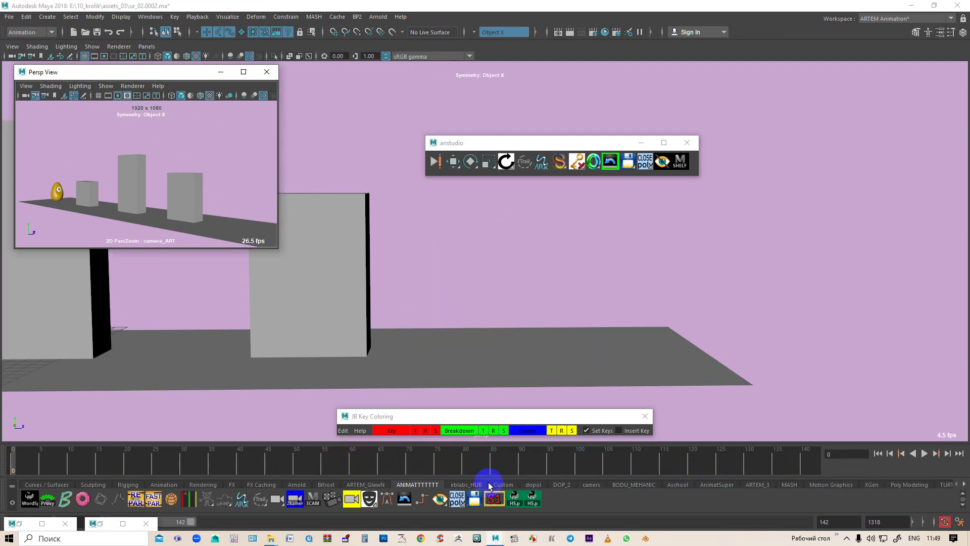
{"action": "middle_click_drag", "start_coordinate": [485, 489], "coordinate": [464, 404]}
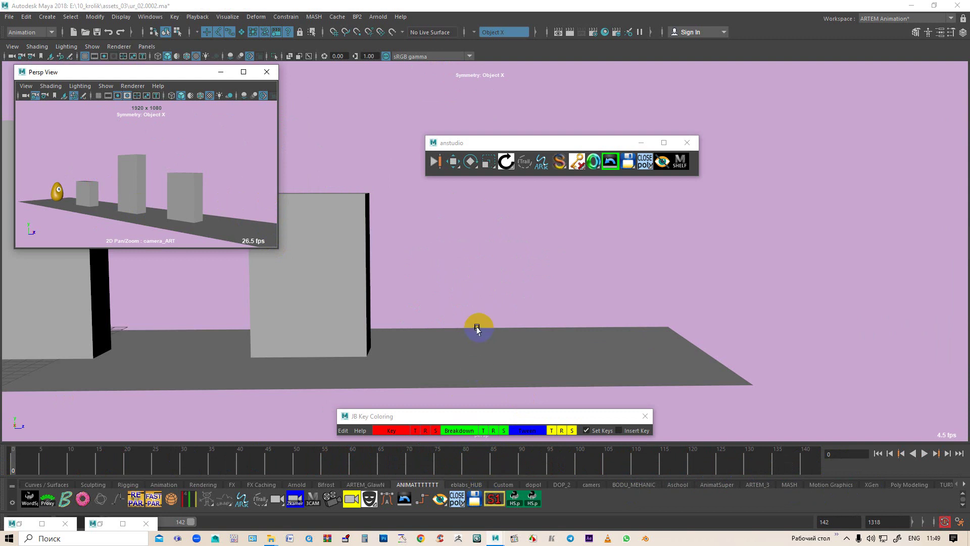
{"action": "middle_click_drag", "start_coordinate": [417, 377], "coordinate": [419, 374]}
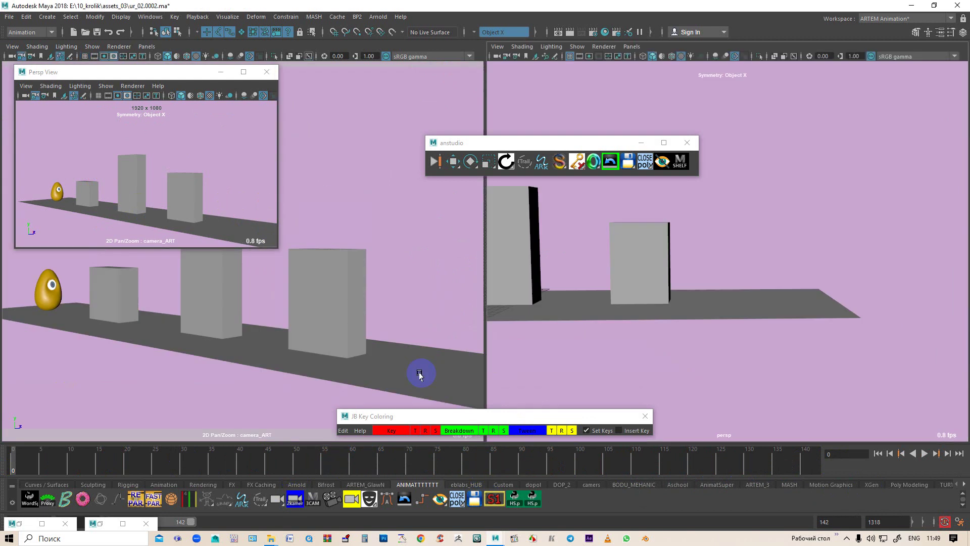
{"action": "key", "text": "space"}
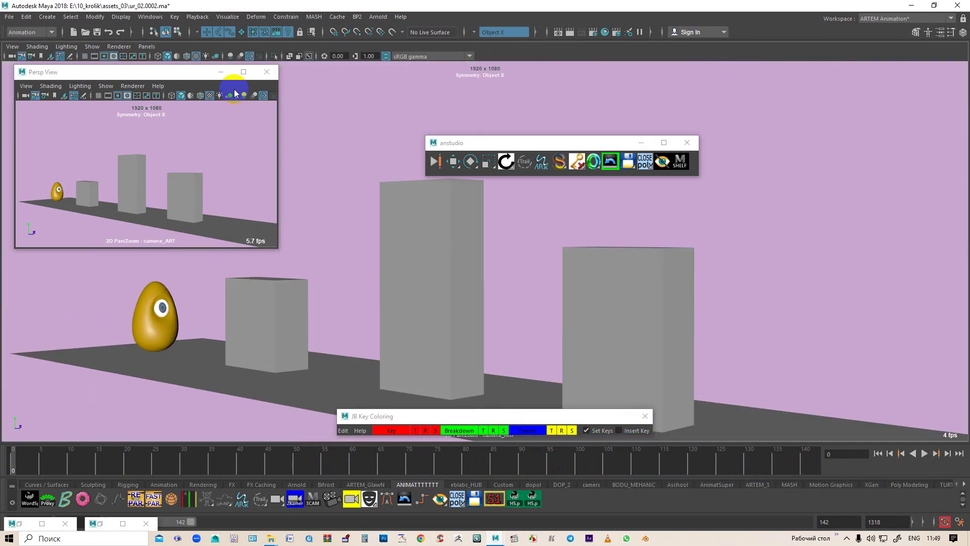
{"action": "left_click", "coordinate": [224, 75]}
{"action": "left_click", "coordinate": [59, 55]}
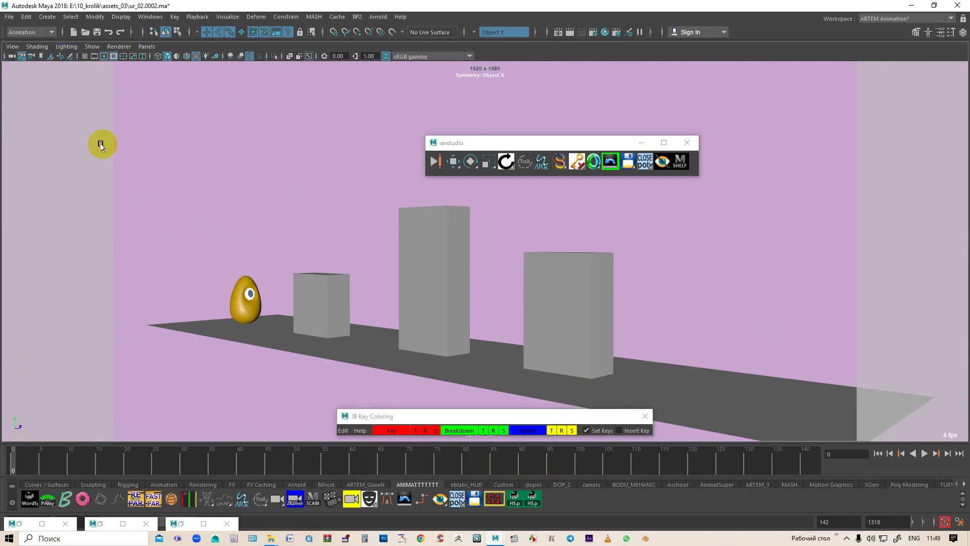
Step: Record a playblast preview movie, ur_01.mov, from the Time Slider's Playblast options
{"action": "right_click_drag", "start_coordinate": [369, 466], "coordinate": [473, 468]}
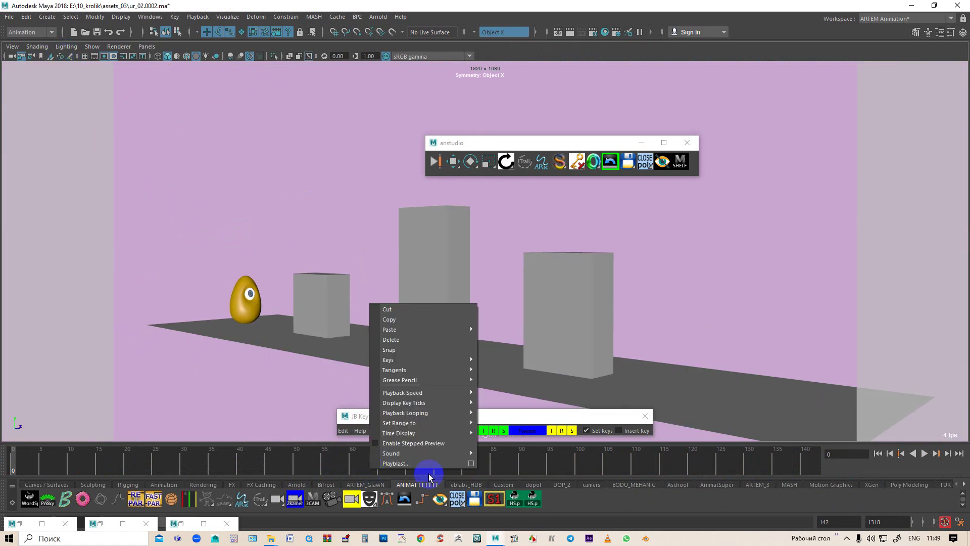
{"action": "left_click", "coordinate": [473, 465]}
{"action": "scroll", "coordinate": [522, 304], "scroll_direction": "down", "scroll_amount": 2}
{"action": "scroll", "coordinate": [524, 310], "scroll_direction": "down", "scroll_amount": 2}
{"action": "left_click", "coordinate": [375, 383]}
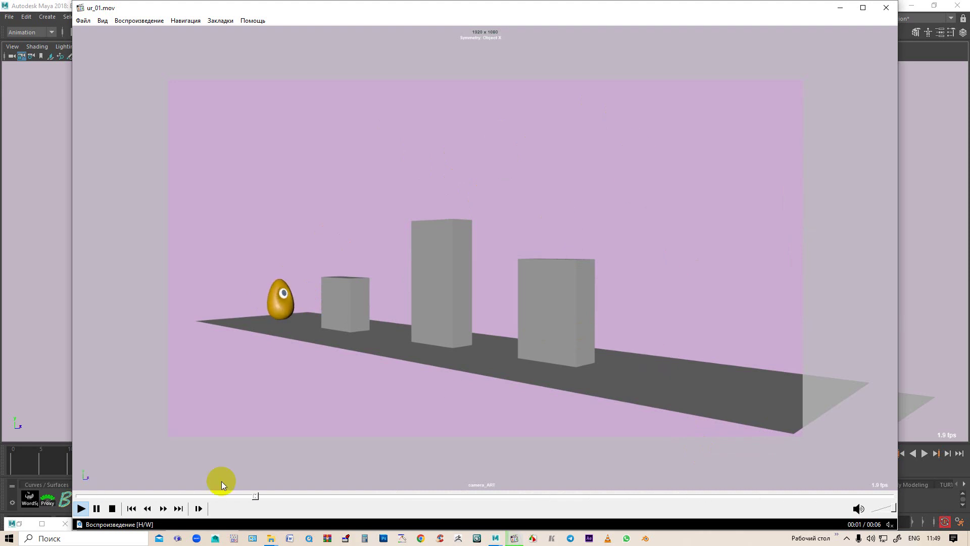
Step: Close the movie player, return to frame 0 and incrementally save as ur_02.0003.ma
{"action": "left_click", "coordinate": [883, 8]}
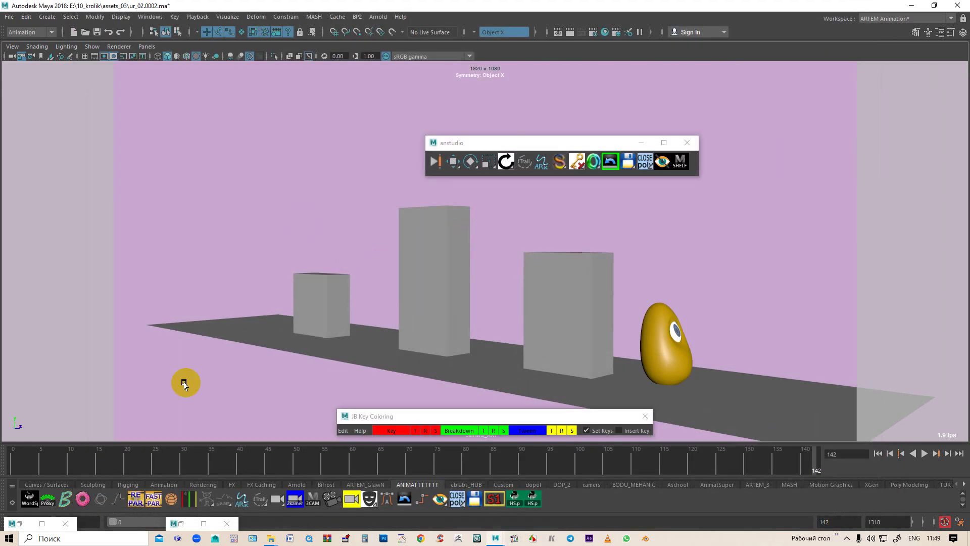
{"action": "left_click_drag", "start_coordinate": [810, 462], "coordinate": [2, 469]}
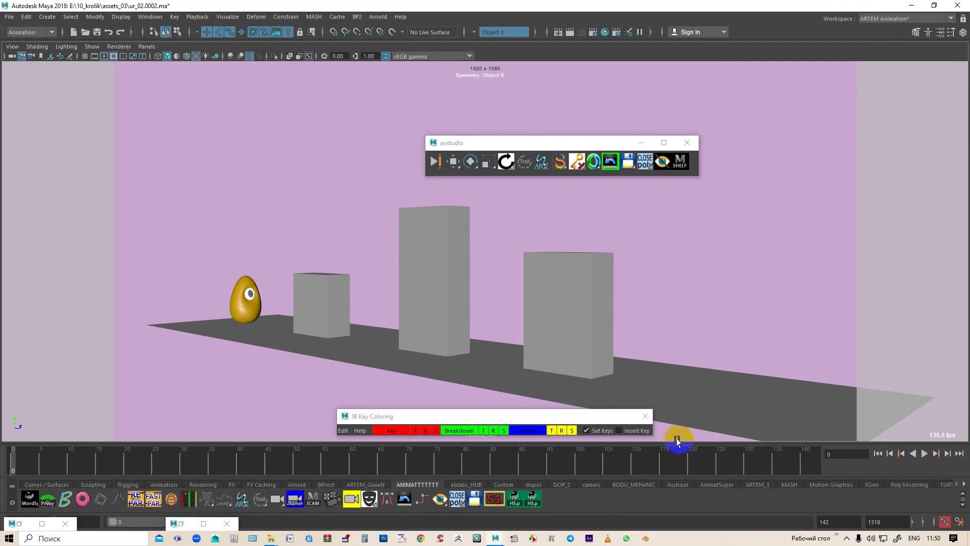
{"action": "left_click", "coordinate": [628, 166]}
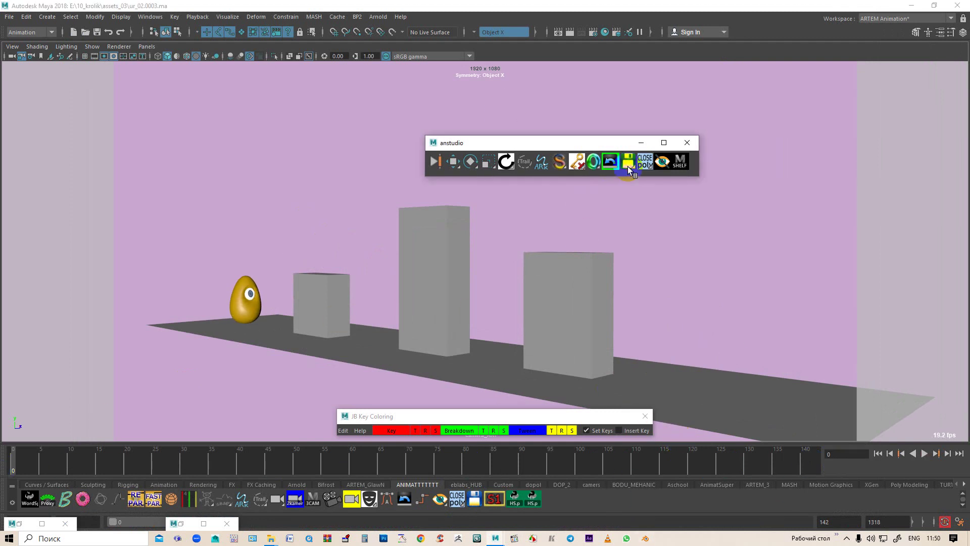
Step: Restore the floating Persp View and Channel Box windows
{"action": "mouse_move", "coordinate": [11, 464]}
{"action": "left_mouse_down"}
{"action": "mouse_move", "coordinate": [177, 467]}
{"action": "mouse_move", "coordinate": [2, 451]}
{"action": "left_mouse_up"}
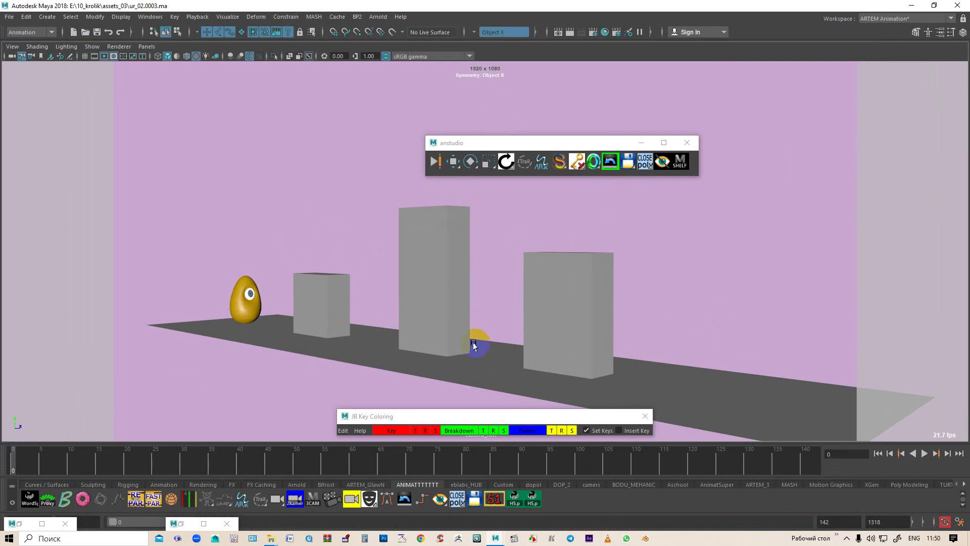
{"action": "key", "text": "space"}
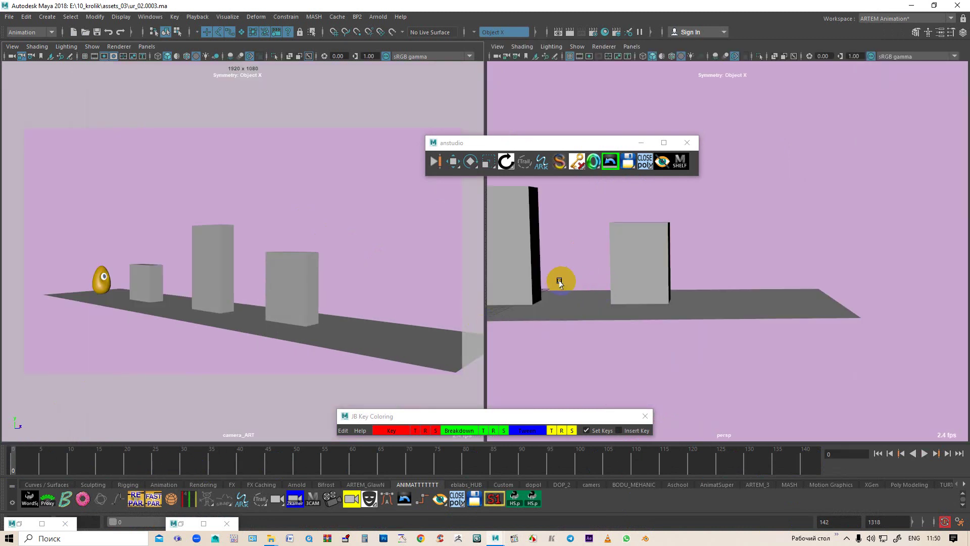
{"action": "key", "text": "space"}
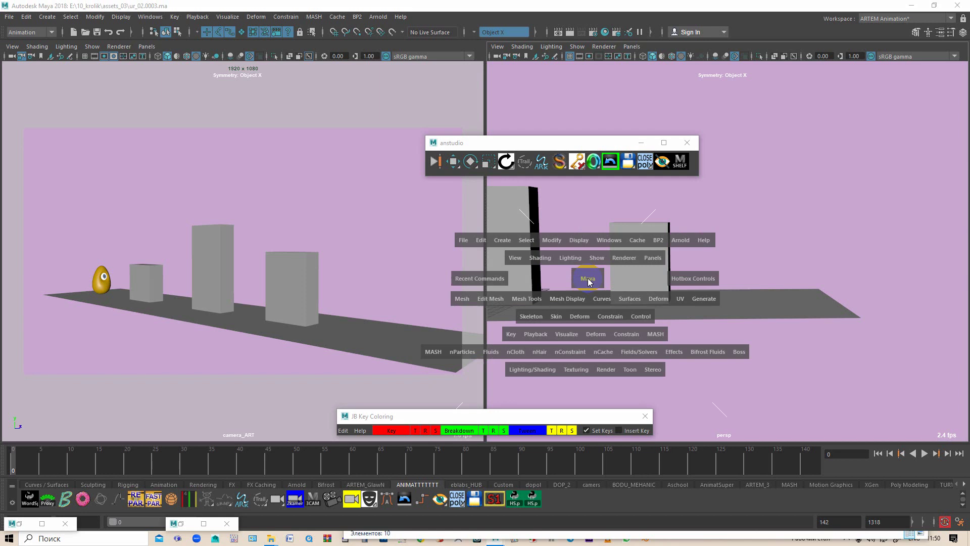
{"action": "left_click", "coordinate": [187, 515]}
{"action": "left_click", "coordinate": [31, 523]}
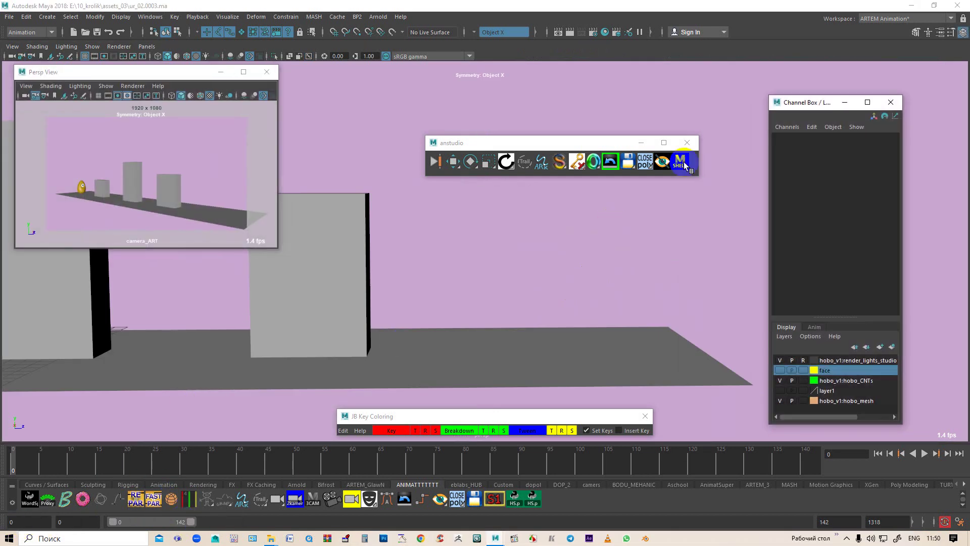
Step: Close the Channel Box window and frame and orbit the view close to the egg
{"action": "left_click", "coordinate": [877, 128]}
{"action": "key", "text": "a"}
{"action": "scroll", "coordinate": [591, 300], "scroll_direction": "up", "scroll_amount": 2}
{"action": "scroll", "coordinate": [762, 329], "scroll_direction": "up", "scroll_amount": 2}
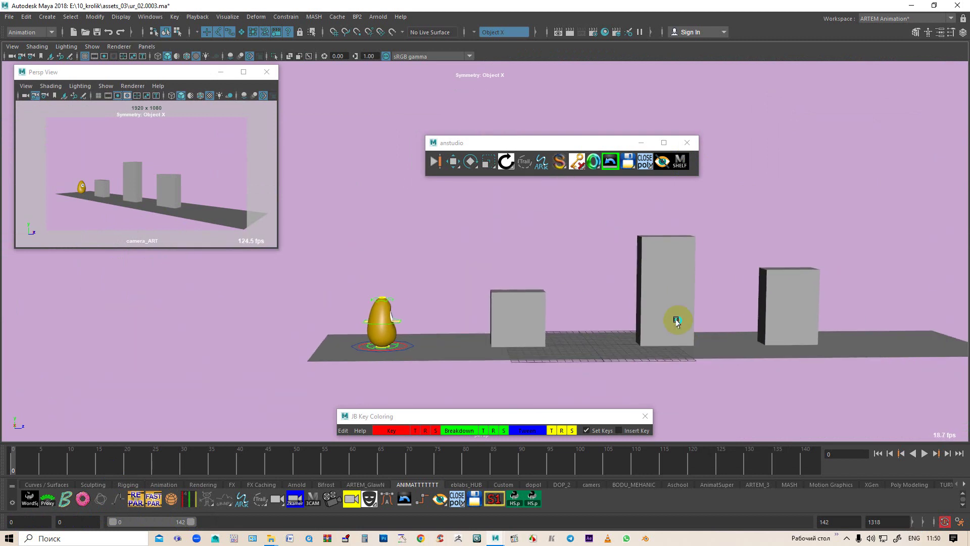
{"action": "scroll", "coordinate": [683, 320], "scroll_direction": "up", "scroll_amount": 3}
{"action": "scroll", "coordinate": [877, 418], "scroll_direction": "up", "scroll_amount": 2}
{"action": "mouse_move", "coordinate": [681, 241]}
{"action": "left_mouse_down", "text": "alt"}
{"action": "mouse_move", "coordinate": [617, 281]}
{"action": "mouse_move", "coordinate": [613, 296]}
{"action": "mouse_move", "coordinate": [498, 278]}
{"action": "mouse_move", "coordinate": [570, 330]}
{"action": "left_mouse_up", "text": "alt"}
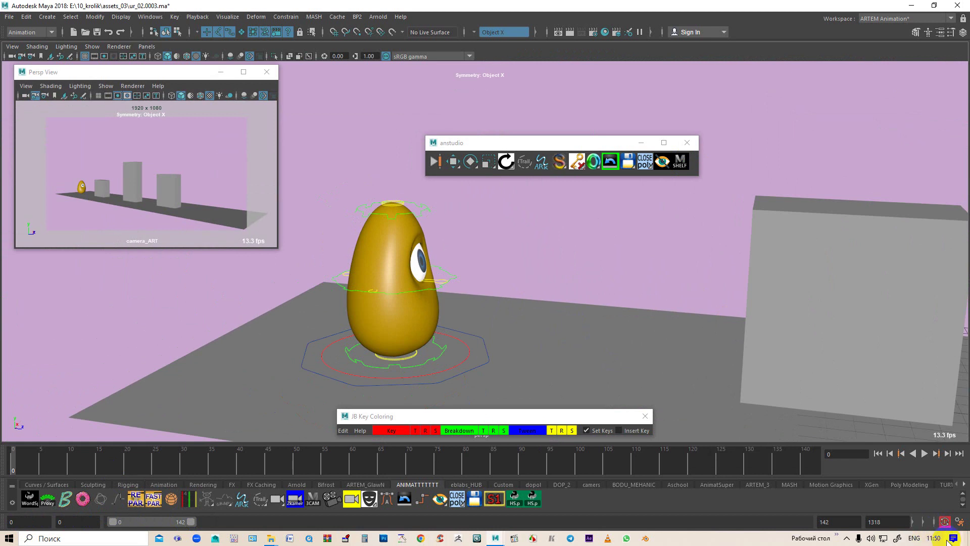
{"action": "mouse_move", "coordinate": [238, 360]}
{"action": "left_mouse_down", "text": "alt"}
{"action": "mouse_move", "coordinate": [440, 342]}
{"action": "mouse_move", "coordinate": [453, 314]}
{"action": "left_mouse_up", "text": "alt"}
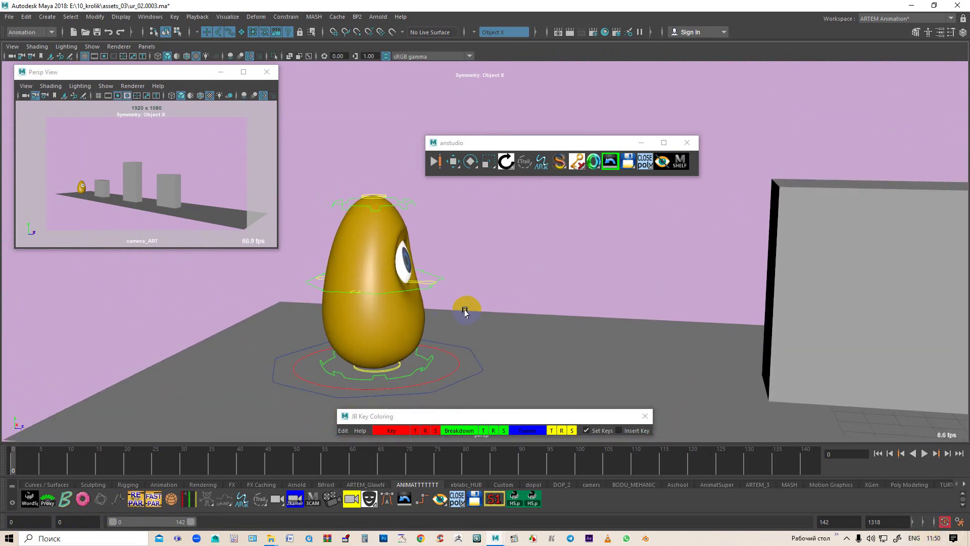
Step: Select the egg's main control, hobo_global_CNT, and set the time to frame 2
{"action": "left_click", "coordinate": [480, 373]}
{"action": "mouse_move", "coordinate": [18, 461]}
{"action": "left_mouse_down"}
{"action": "mouse_move", "coordinate": [202, 477]}
{"action": "mouse_move", "coordinate": [24, 467]}
{"action": "left_mouse_up"}
{"action": "mouse_move", "coordinate": [475, 270]}
{"action": "left_mouse_down", "text": "alt"}
{"action": "mouse_move", "coordinate": [494, 329]}
{"action": "mouse_move", "coordinate": [556, 306]}
{"action": "mouse_move", "coordinate": [504, 318]}
{"action": "mouse_move", "coordinate": [520, 308]}
{"action": "mouse_move", "coordinate": [567, 325]}
{"action": "mouse_move", "coordinate": [556, 339]}
{"action": "left_mouse_up", "text": "alt"}
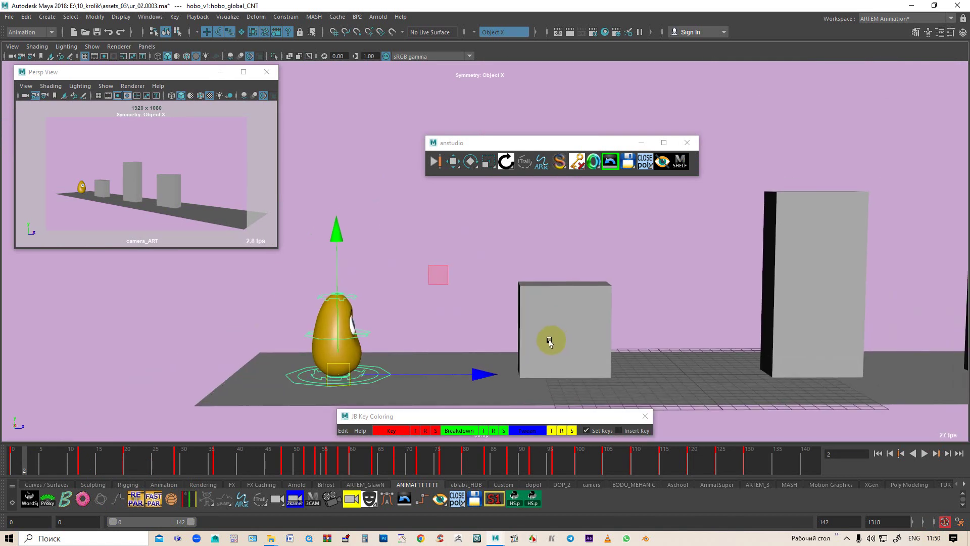
{"action": "scroll", "coordinate": [356, 343], "scroll_direction": "down", "scroll_amount": 2}
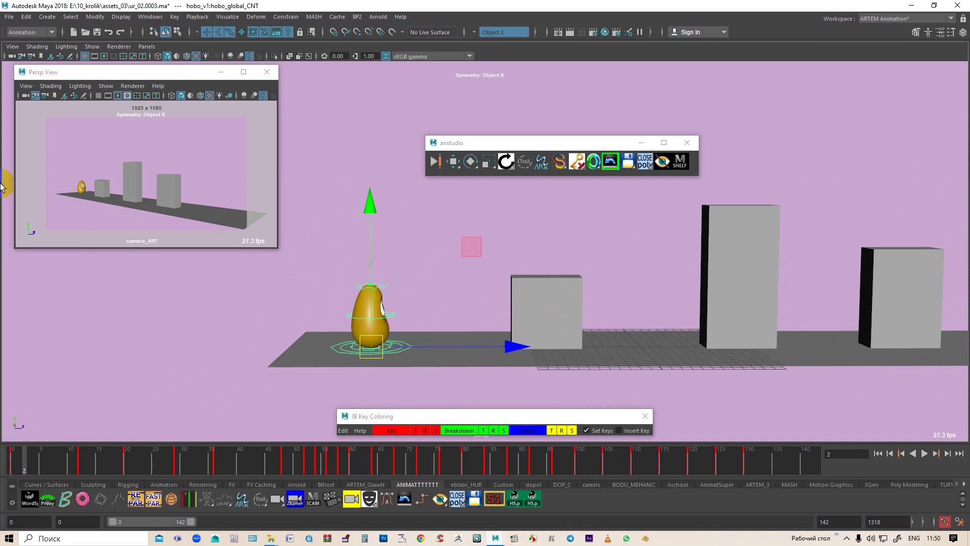
{"action": "mouse_move", "coordinate": [25, 459]}
{"action": "left_mouse_down"}
{"action": "mouse_move", "coordinate": [135, 449]}
{"action": "mouse_move", "coordinate": [494, 455]}
{"action": "mouse_move", "coordinate": [806, 477]}
{"action": "mouse_move", "coordinate": [583, 478]}
{"action": "left_mouse_up"}
{"action": "left_click_drag", "start_coordinate": [346, 479], "coordinate": [24, 472]}
{"action": "right_click_drag", "start_coordinate": [238, 367], "coordinate": [440, 302], "text": "alt"}
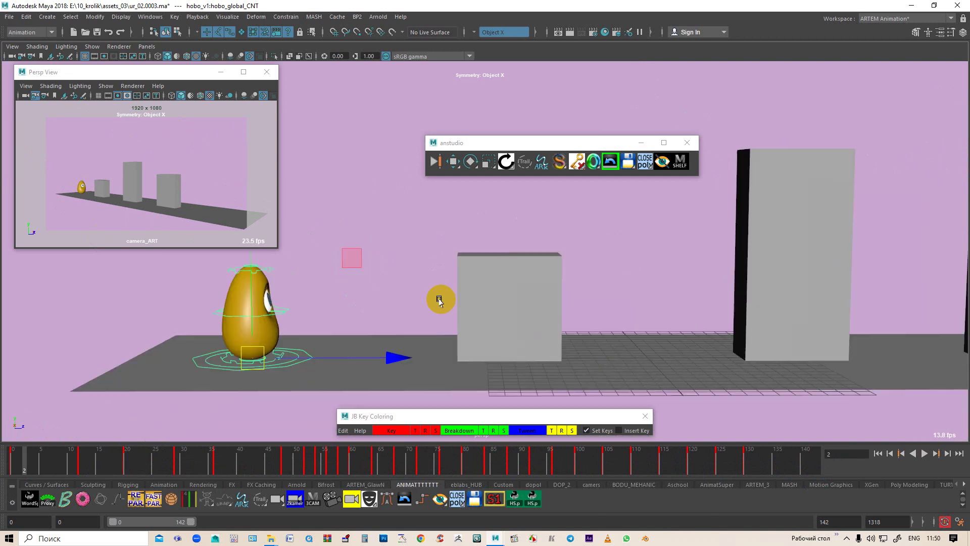
{"action": "mouse_move", "coordinate": [440, 302]}
{"action": "left_mouse_down", "text": "alt"}
{"action": "mouse_move", "coordinate": [381, 320]}
{"action": "mouse_move", "coordinate": [505, 294]}
{"action": "mouse_move", "coordinate": [488, 342]}
{"action": "left_mouse_up", "text": "alt"}
{"action": "middle_click_drag", "start_coordinate": [487, 341], "coordinate": [459, 319], "text": "alt"}
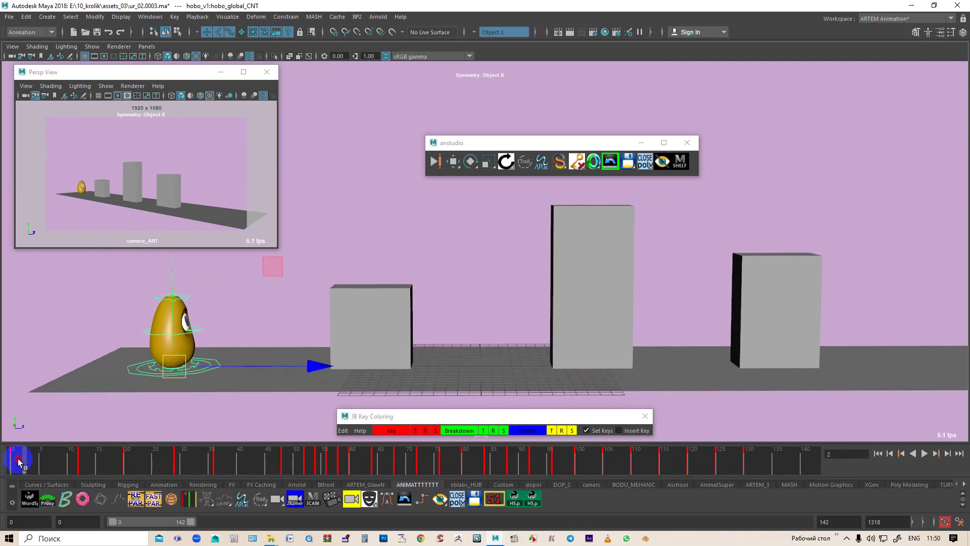
{"action": "mouse_move", "coordinate": [18, 461]}
{"action": "left_mouse_down"}
{"action": "mouse_move", "coordinate": [470, 500]}
{"action": "mouse_move", "coordinate": [841, 509]}
{"action": "mouse_move", "coordinate": [15, 462]}
{"action": "mouse_move", "coordinate": [81, 465]}
{"action": "left_mouse_up"}
{"action": "mouse_move", "coordinate": [236, 383]}
{"action": "middle_mouse_down", "text": "alt"}
{"action": "mouse_move", "coordinate": [432, 364]}
{"action": "mouse_move", "coordinate": [505, 311]}
{"action": "mouse_move", "coordinate": [498, 327]}
{"action": "middle_mouse_up", "text": "alt"}
{"action": "scroll", "coordinate": [424, 363], "scroll_direction": "up", "scroll_amount": 3}
{"action": "left_click_drag", "start_coordinate": [83, 462], "coordinate": [4, 467]}
{"action": "key", "text": "alt+v"}
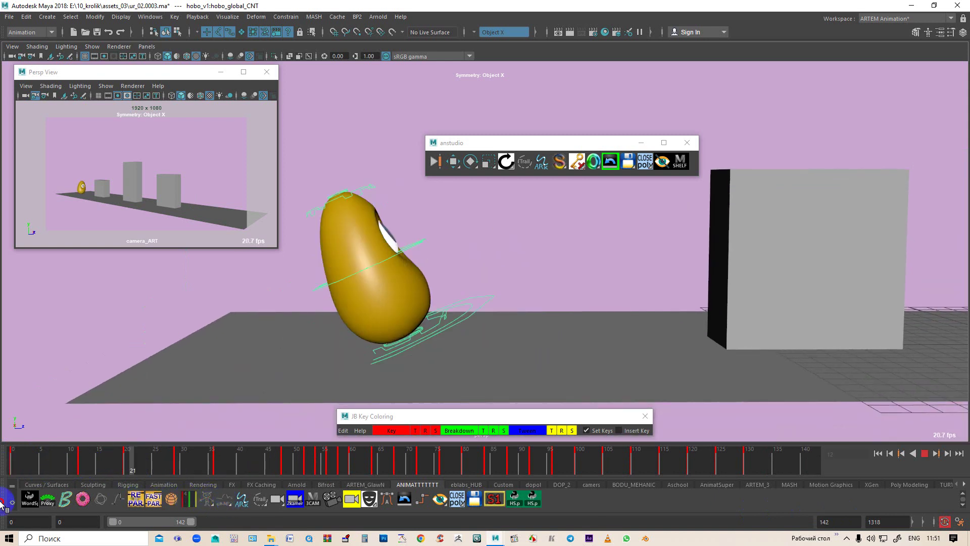
Step: Stop at frame 12 with the egg's main control selected and review the nearby poses
{"action": "left_click", "coordinate": [81, 500]}
{"action": "left_click", "coordinate": [332, 310]}
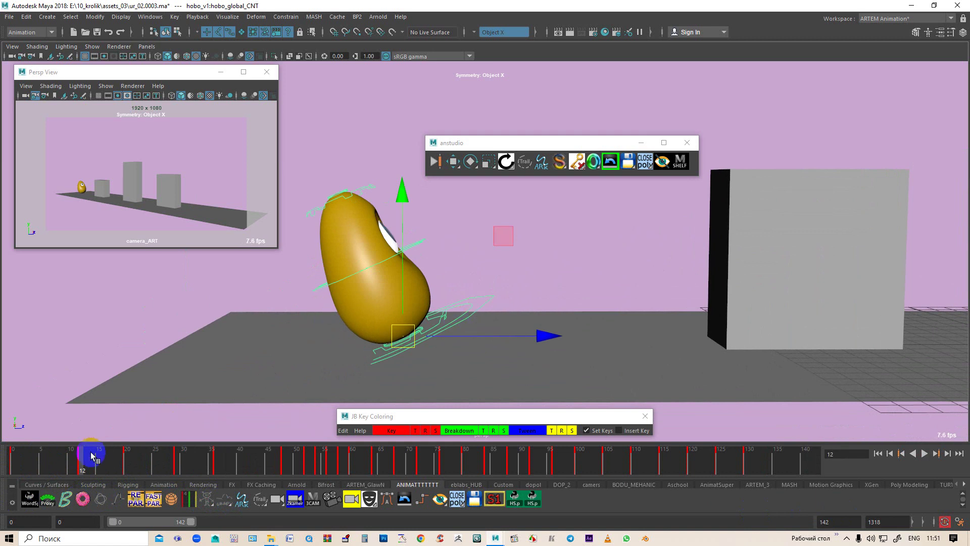
{"action": "left_click_drag", "start_coordinate": [70, 463], "coordinate": [78, 473]}
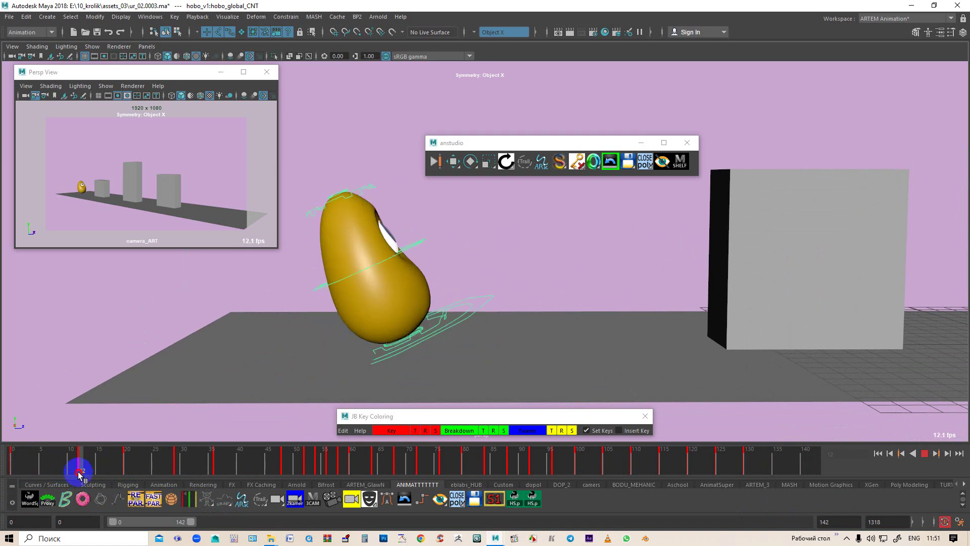
{"action": "mouse_move", "coordinate": [467, 301]}
{"action": "right_mouse_down", "text": "alt"}
{"action": "mouse_move", "coordinate": [471, 317]}
{"action": "mouse_move", "coordinate": [535, 286]}
{"action": "right_mouse_up", "text": "alt"}
{"action": "mouse_move", "coordinate": [81, 457]}
{"action": "left_mouse_down"}
{"action": "mouse_move", "coordinate": [45, 464]}
{"action": "mouse_move", "coordinate": [80, 471]}
{"action": "left_mouse_up"}
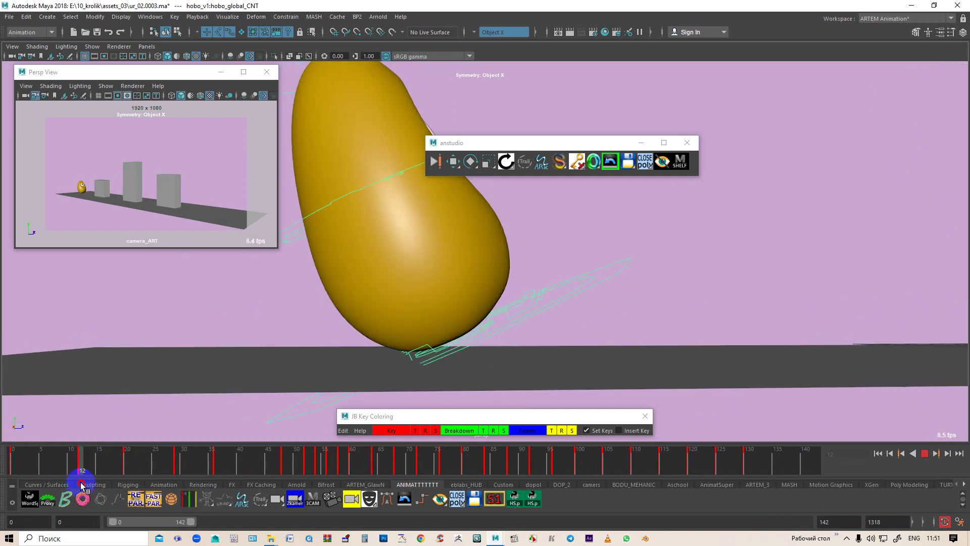
{"action": "scroll", "coordinate": [462, 239], "scroll_direction": "down", "scroll_amount": 2}
{"action": "scroll", "coordinate": [480, 257], "scroll_direction": "down", "scroll_amount": 3}
{"action": "scroll", "coordinate": [478, 258], "scroll_direction": "up", "scroll_amount": 1}
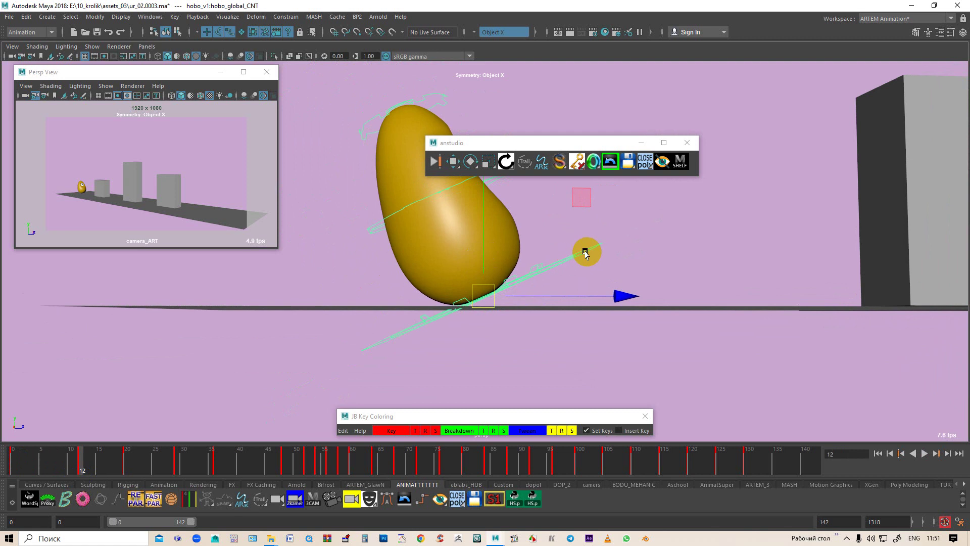
{"action": "left_click_drag", "start_coordinate": [88, 459], "coordinate": [133, 468]}
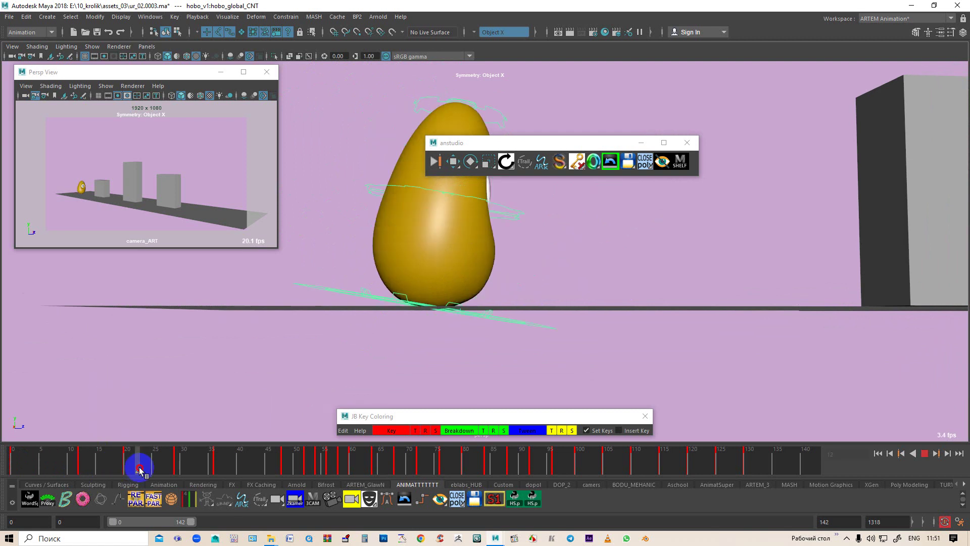
{"action": "left_click_drag", "start_coordinate": [140, 470], "coordinate": [81, 468]}
Step: Set the egg's Rotate X to 0 in the Channel Box and lower it onto the ground
{"action": "left_click", "coordinate": [503, 163]}
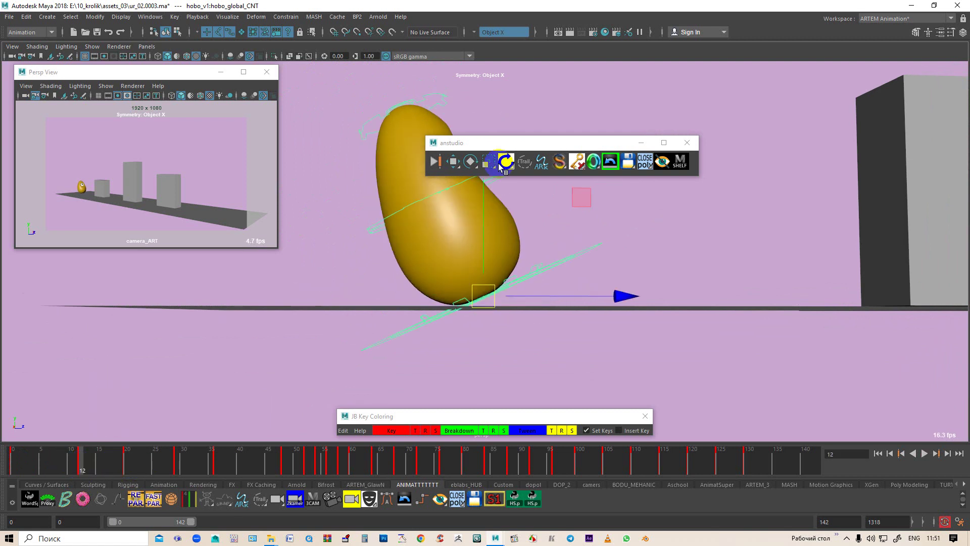
{"action": "right_click", "coordinate": [500, 170]}
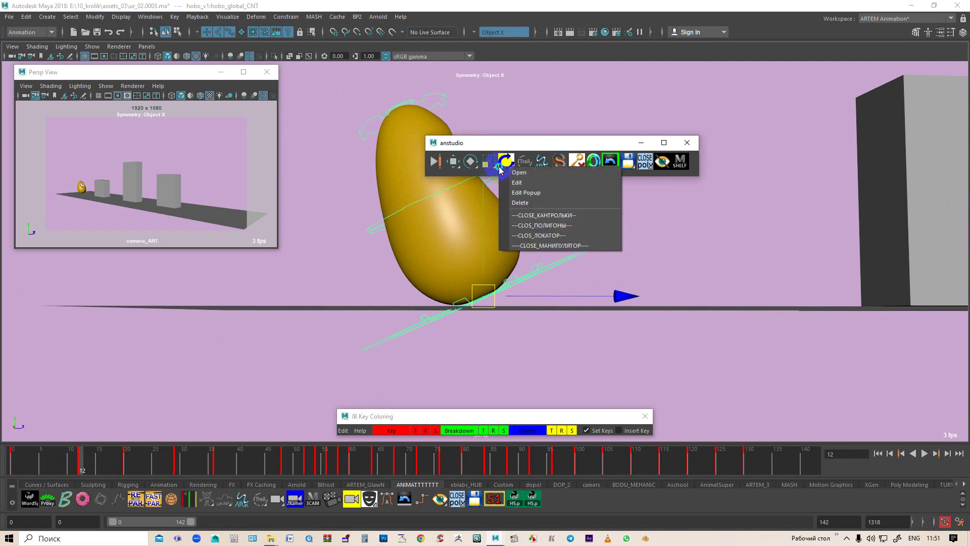
{"action": "left_click", "coordinate": [505, 234]}
{"action": "left_click", "coordinate": [812, 106]}
{"action": "left_click_drag", "start_coordinate": [795, 106], "coordinate": [814, 105]}
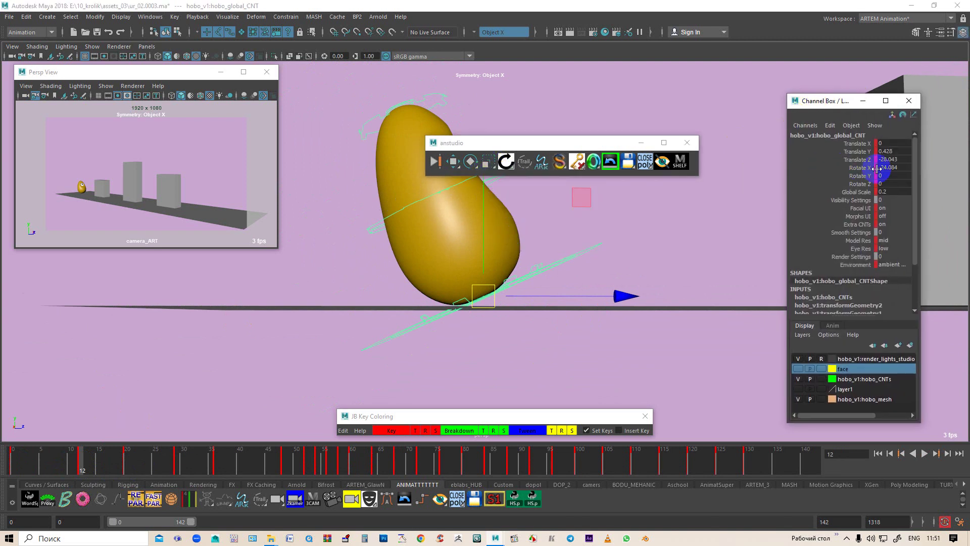
{"action": "type", "text": "0"}
{"action": "key", "text": "Return"}
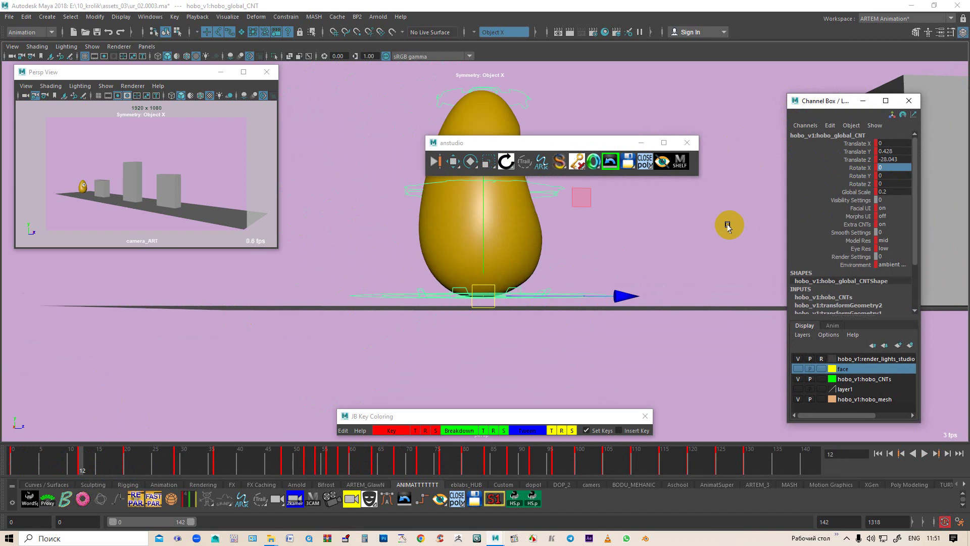
{"action": "left_click_drag", "start_coordinate": [536, 142], "coordinate": [620, 103]}
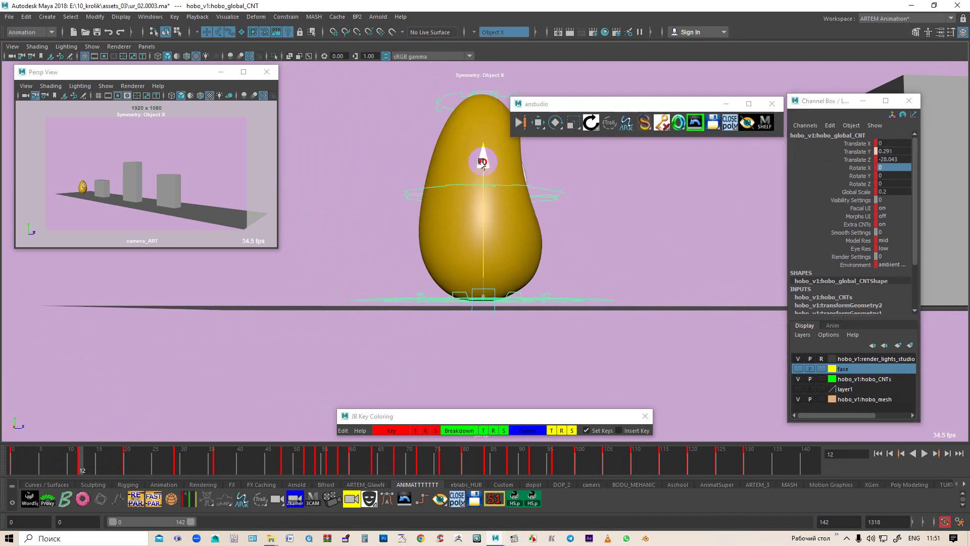
{"action": "left_click_drag", "start_coordinate": [482, 156], "coordinate": [488, 258]}
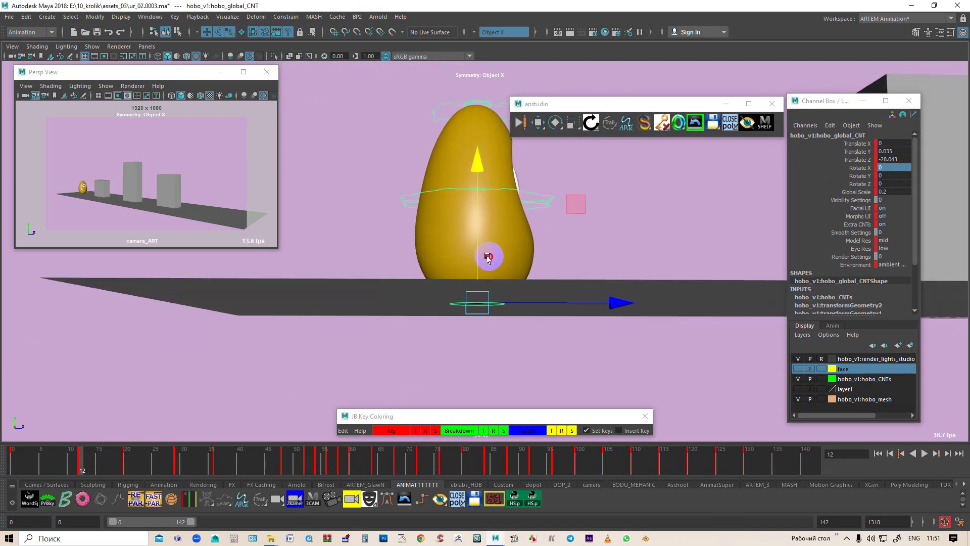
Step: Play back the opening hop twice and return to frame 12
{"action": "scroll", "coordinate": [491, 258], "scroll_direction": "up", "scroll_amount": 3}
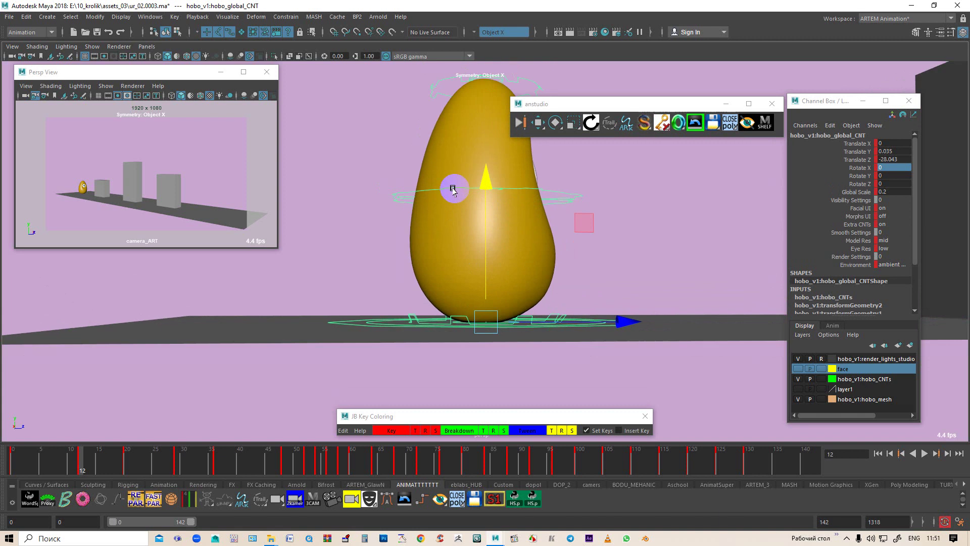
{"action": "left_click_drag", "start_coordinate": [453, 190], "coordinate": [426, 216], "text": "alt"}
{"action": "mouse_move", "coordinate": [83, 470]}
{"action": "left_mouse_down"}
{"action": "mouse_move", "coordinate": [2, 455]}
{"action": "mouse_move", "coordinate": [149, 465]}
{"action": "left_mouse_up"}
{"action": "key", "text": "alt+v"}
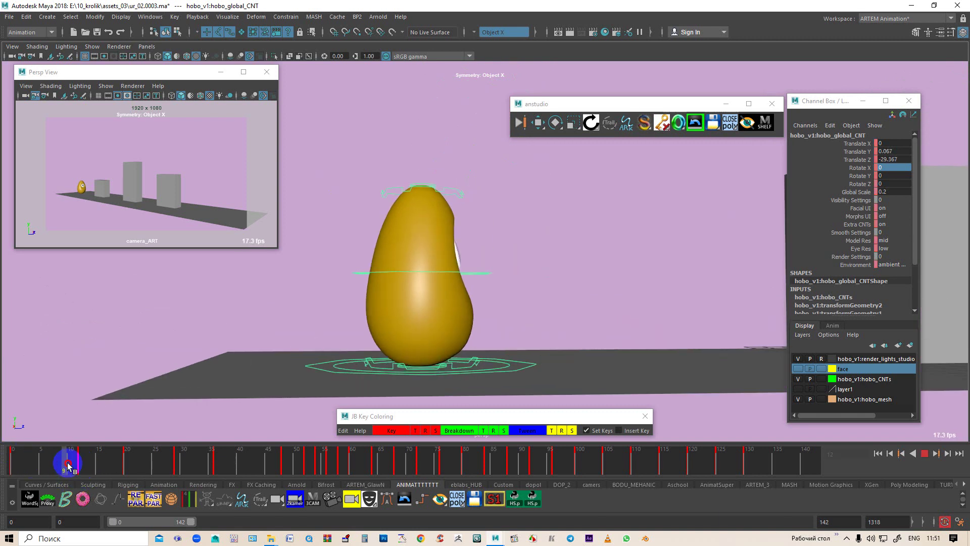
{"action": "left_click_drag", "start_coordinate": [149, 465], "coordinate": [14, 461]}
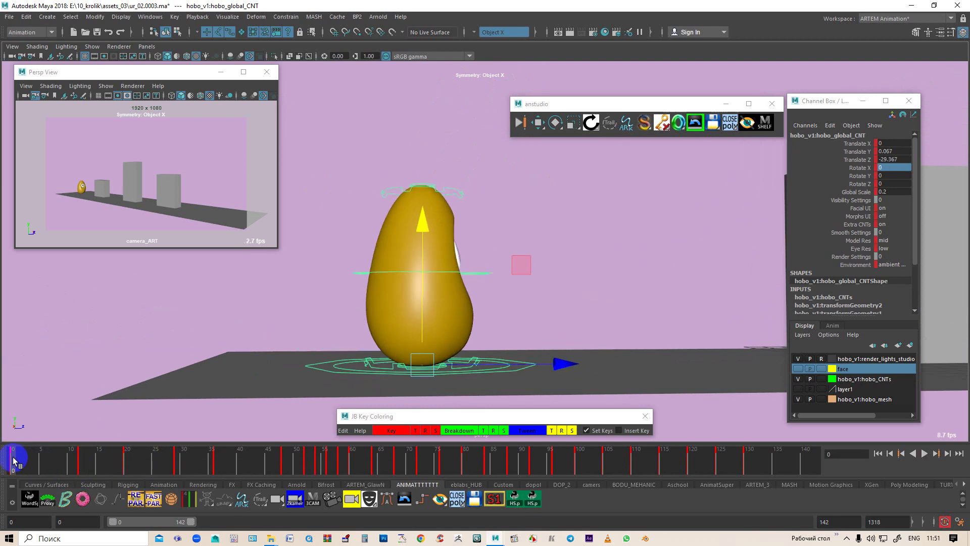
{"action": "key", "text": "alt+v"}
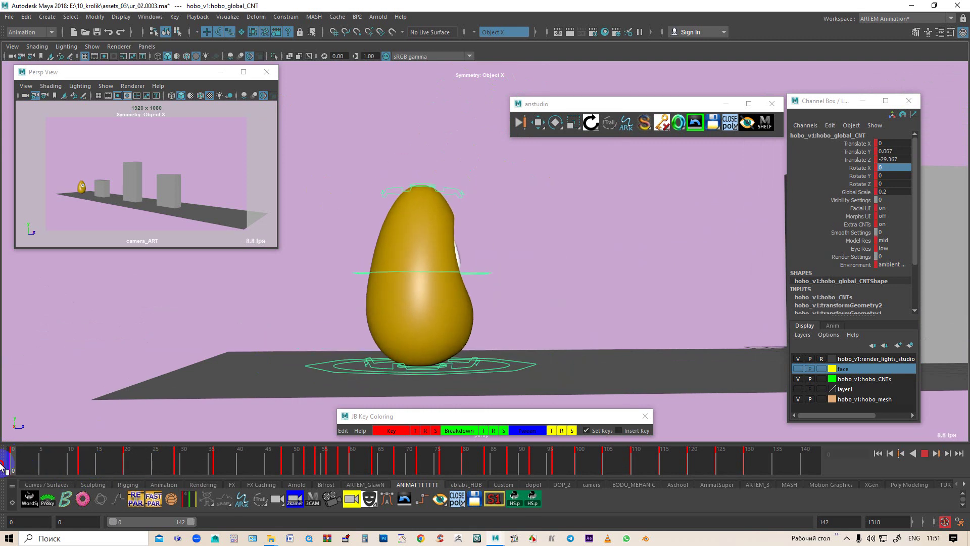
{"action": "left_click_drag", "start_coordinate": [3, 467], "coordinate": [79, 465]}
Step: Launch tweenMachine and blend hobo_global_CNT's frame 12 pose to -100, toward the previous key
{"action": "left_click", "coordinate": [552, 130]}
{"action": "left_click", "coordinate": [534, 127]}
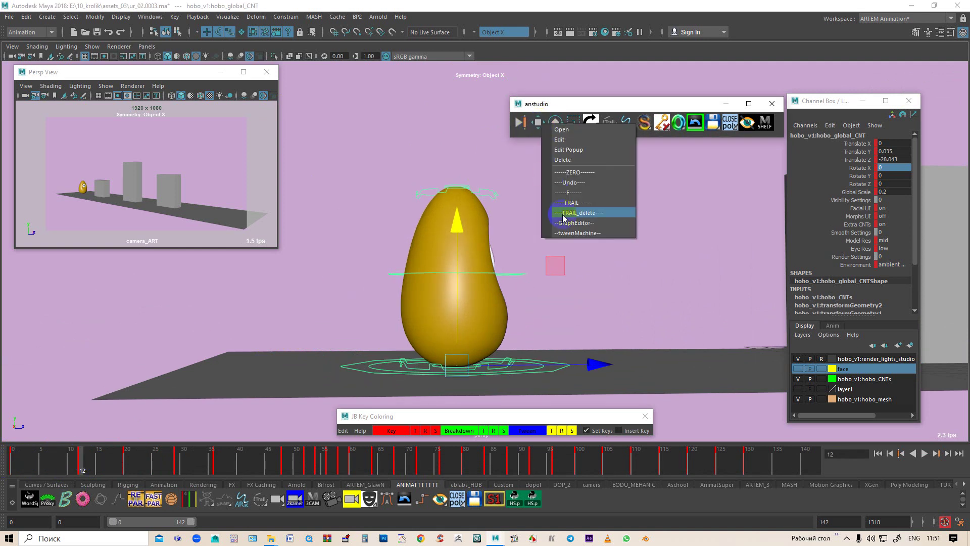
{"action": "left_click", "coordinate": [586, 231]}
{"action": "left_click", "coordinate": [573, 160]}
{"action": "left_click_drag", "start_coordinate": [784, 249], "coordinate": [394, 131]}
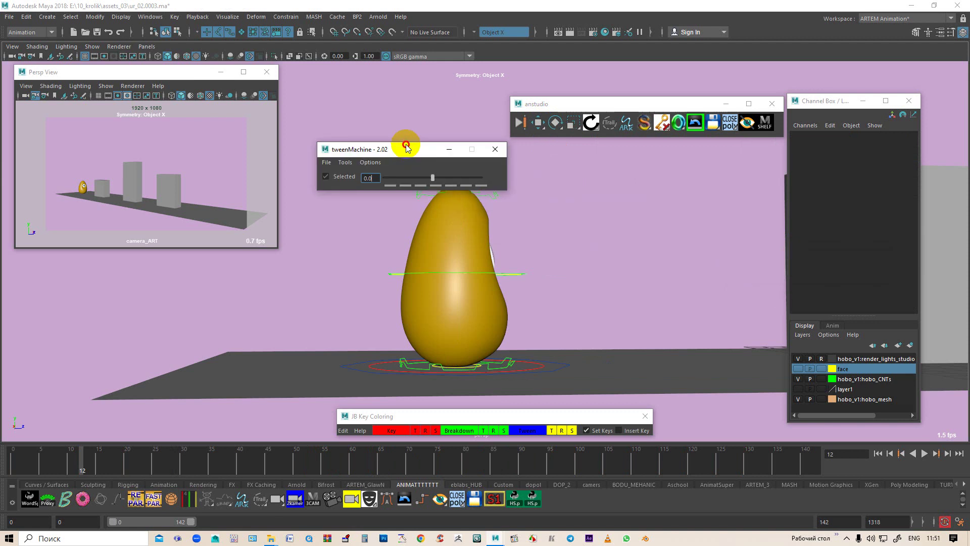
{"action": "left_click", "coordinate": [566, 364]}
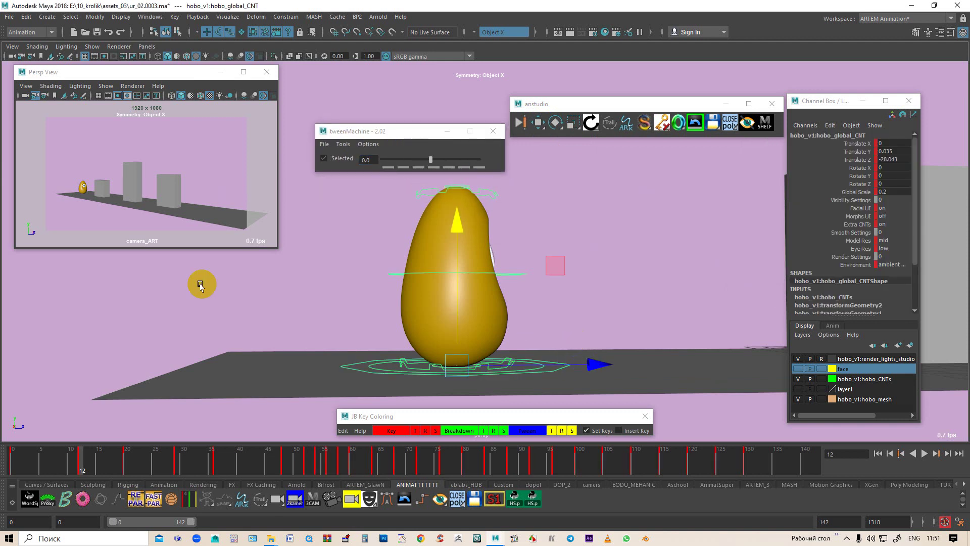
{"action": "mouse_move", "coordinate": [83, 458]}
{"action": "left_mouse_down"}
{"action": "mouse_move", "coordinate": [3, 457]}
{"action": "mouse_move", "coordinate": [83, 458]}
{"action": "left_mouse_up"}
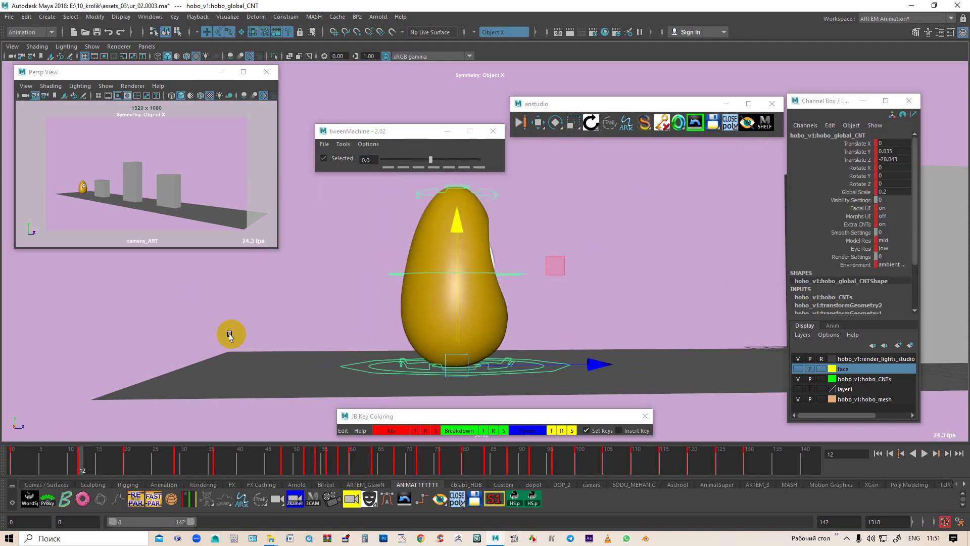
{"action": "left_click_drag", "start_coordinate": [430, 159], "coordinate": [83, 223]}
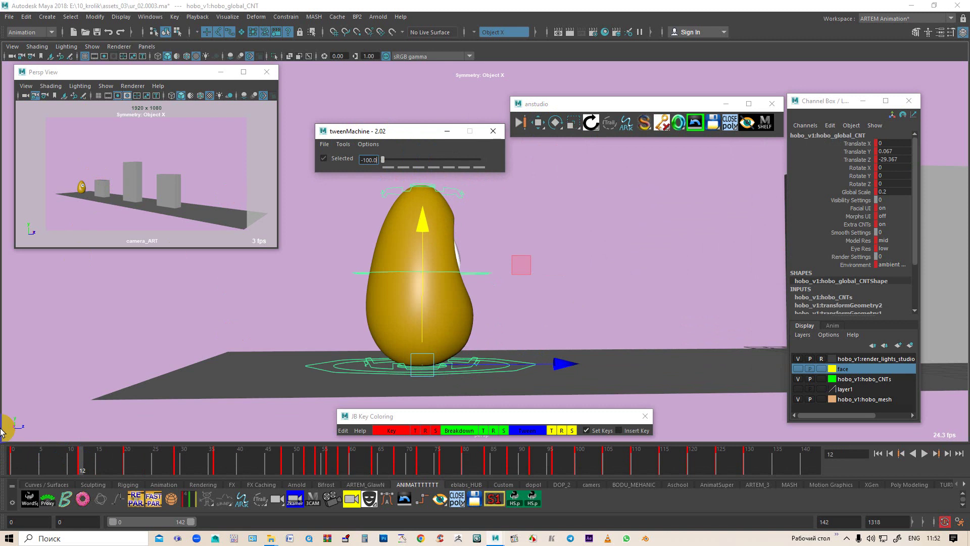
Step: Play the hop, then test bending the top and middle controls sideways at frame 12
{"action": "left_click_drag", "start_coordinate": [86, 462], "coordinate": [1, 461]}
{"action": "key", "text": "alt+v"}
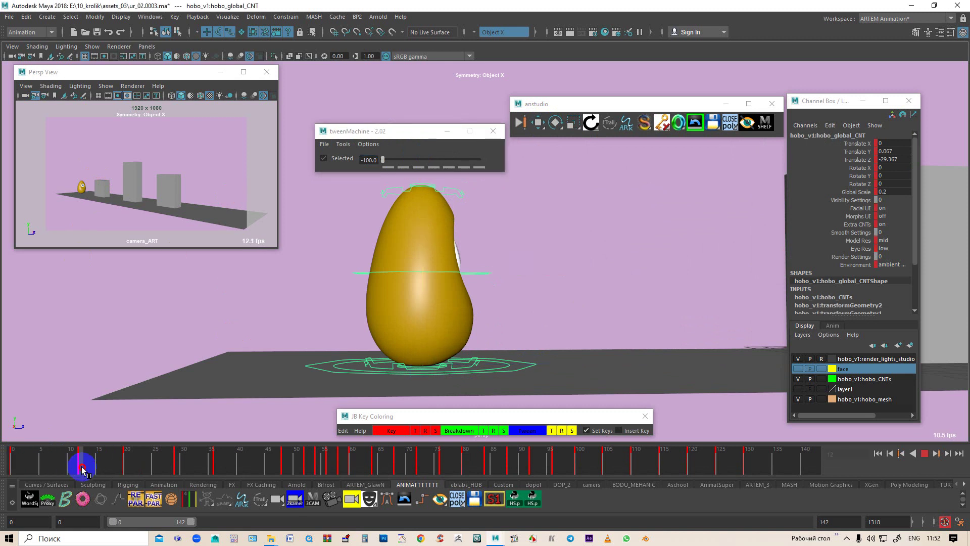
{"action": "left_click", "coordinate": [83, 469]}
{"action": "mouse_move", "coordinate": [441, 201]}
{"action": "left_mouse_down", "text": "alt"}
{"action": "mouse_move", "coordinate": [481, 212]}
{"action": "mouse_move", "coordinate": [548, 254]}
{"action": "mouse_move", "coordinate": [470, 284]}
{"action": "mouse_move", "coordinate": [469, 223]}
{"action": "left_mouse_up", "text": "alt"}
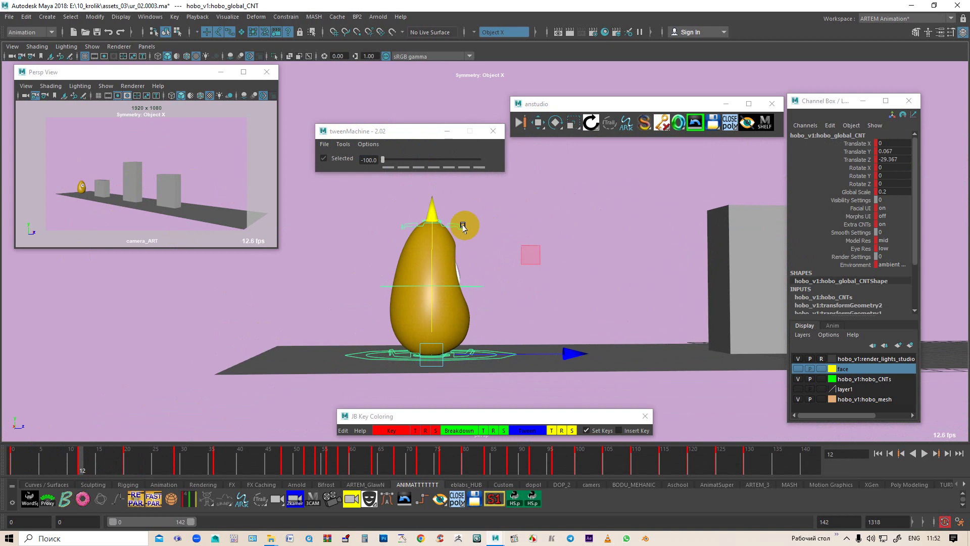
{"action": "left_click", "coordinate": [460, 231]}
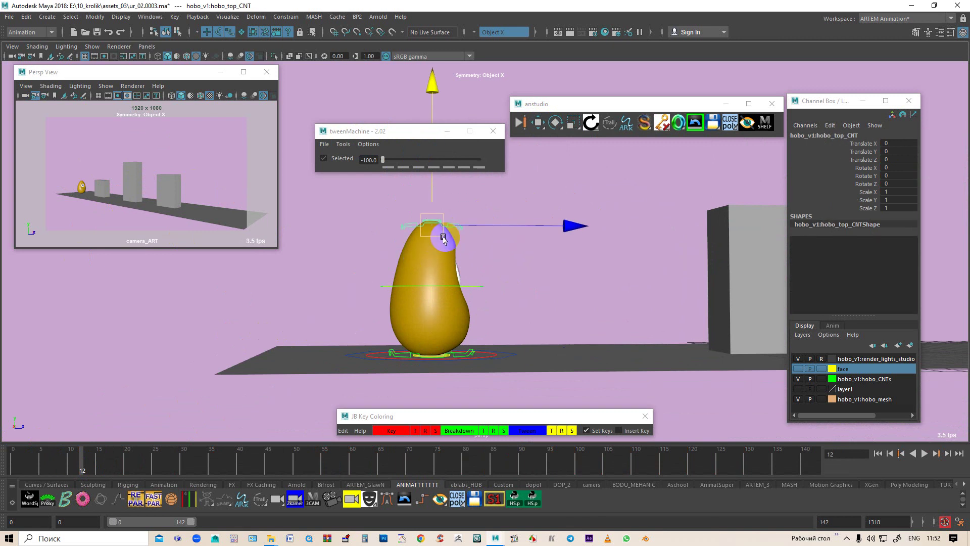
{"action": "left_click", "coordinate": [518, 275]}
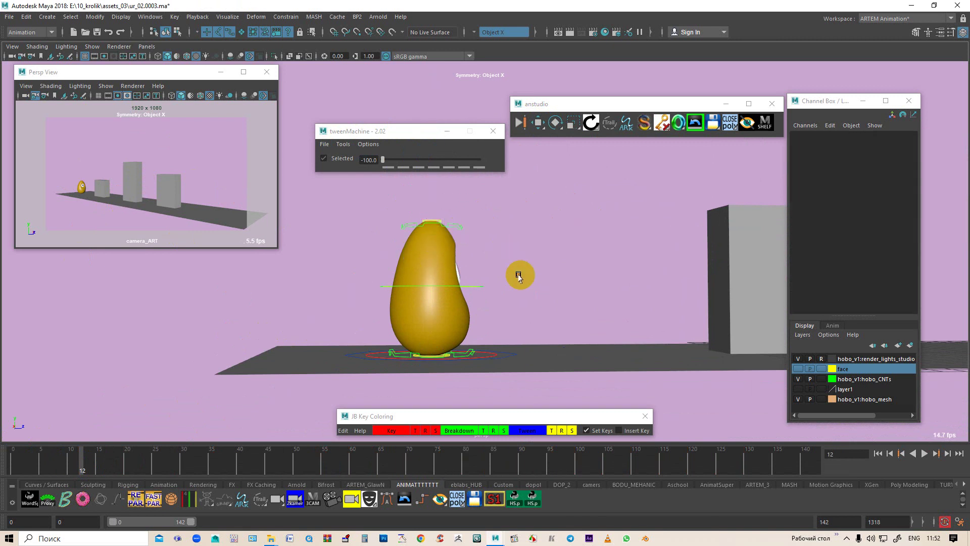
{"action": "left_click", "coordinate": [462, 230]}
{"action": "mouse_move", "coordinate": [435, 224]}
{"action": "left_mouse_down"}
{"action": "mouse_move", "coordinate": [470, 245]}
{"action": "mouse_move", "coordinate": [379, 226]}
{"action": "left_mouse_up"}
{"action": "left_click", "coordinate": [450, 286]}
{"action": "left_click_drag", "start_coordinate": [413, 286], "coordinate": [440, 286]}
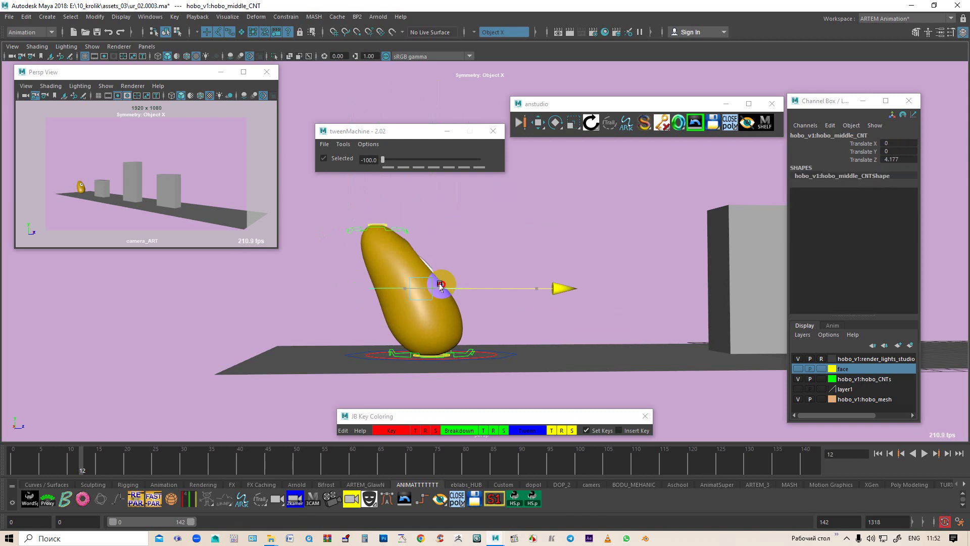
Step: Reset the middle control's bend to the rest pose and review the poses across the timeline
{"action": "mouse_move", "coordinate": [470, 229]}
{"action": "left_mouse_down", "text": "alt"}
{"action": "mouse_move", "coordinate": [403, 225]}
{"action": "mouse_move", "coordinate": [399, 309]}
{"action": "left_mouse_up", "text": "alt"}
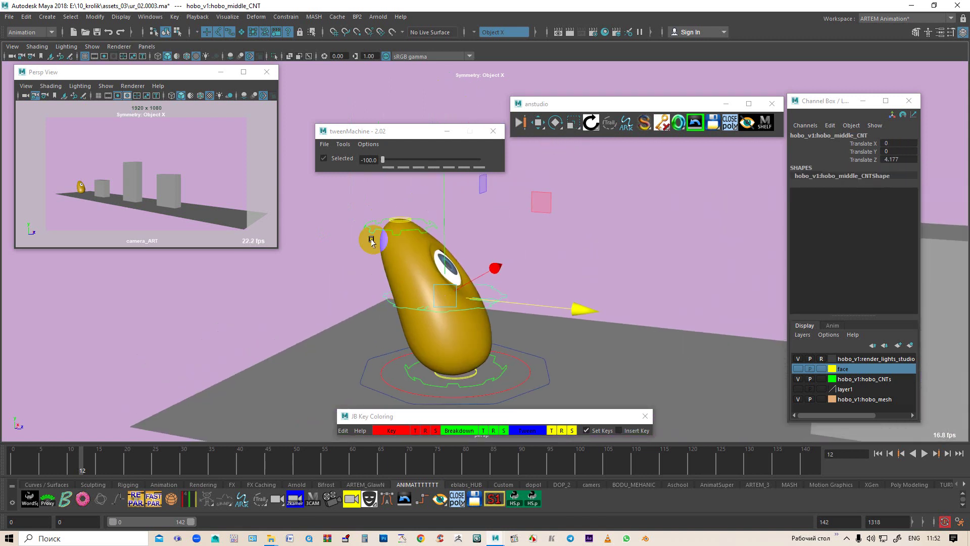
{"action": "left_click", "coordinate": [396, 269]}
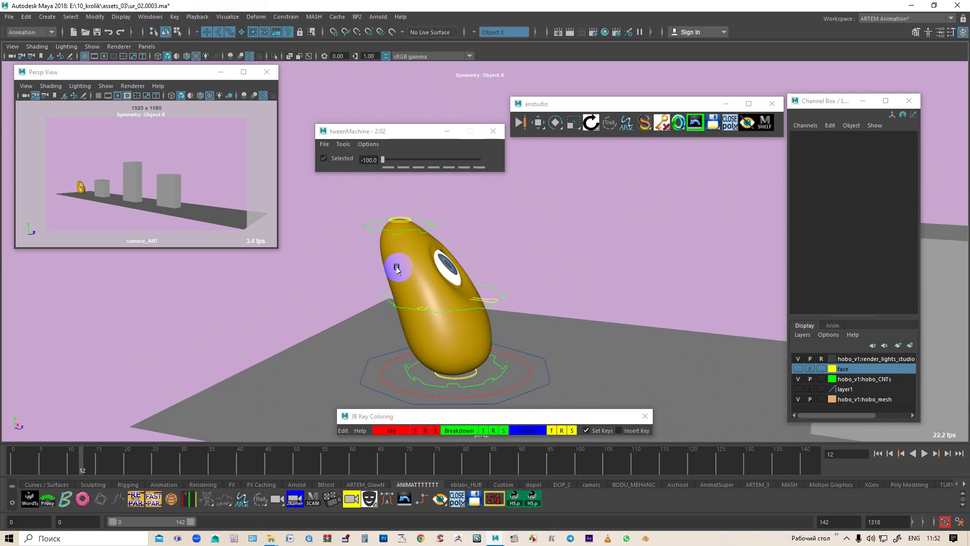
{"action": "left_click", "coordinate": [399, 307]}
{"action": "left_click", "coordinate": [696, 123]}
{"action": "mouse_move", "coordinate": [539, 267]}
{"action": "right_mouse_down", "text": "alt"}
{"action": "mouse_move", "coordinate": [483, 242]}
{"action": "mouse_move", "coordinate": [507, 257]}
{"action": "right_mouse_up", "text": "alt"}
{"action": "left_click", "coordinate": [476, 205]}
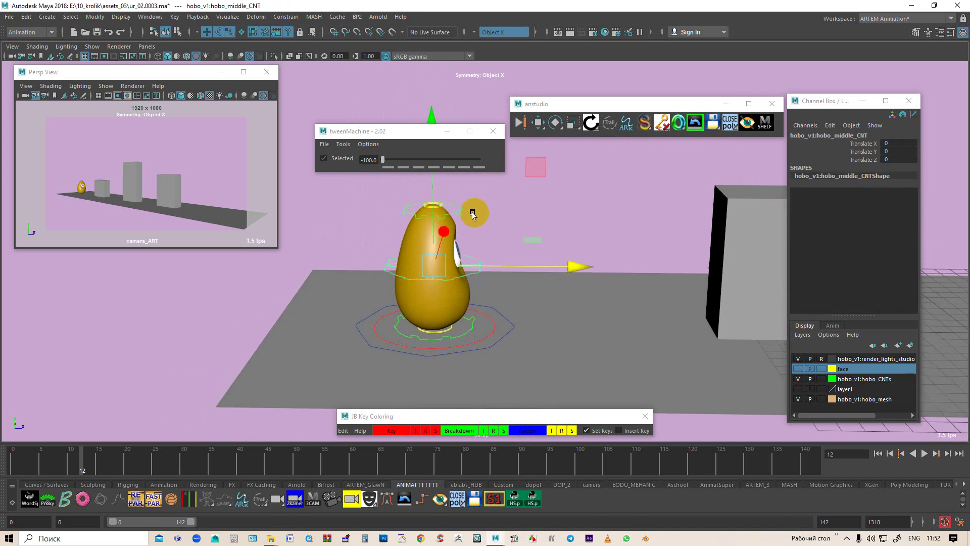
{"action": "left_click", "coordinate": [459, 214]}
{"action": "left_click", "coordinate": [512, 325]}
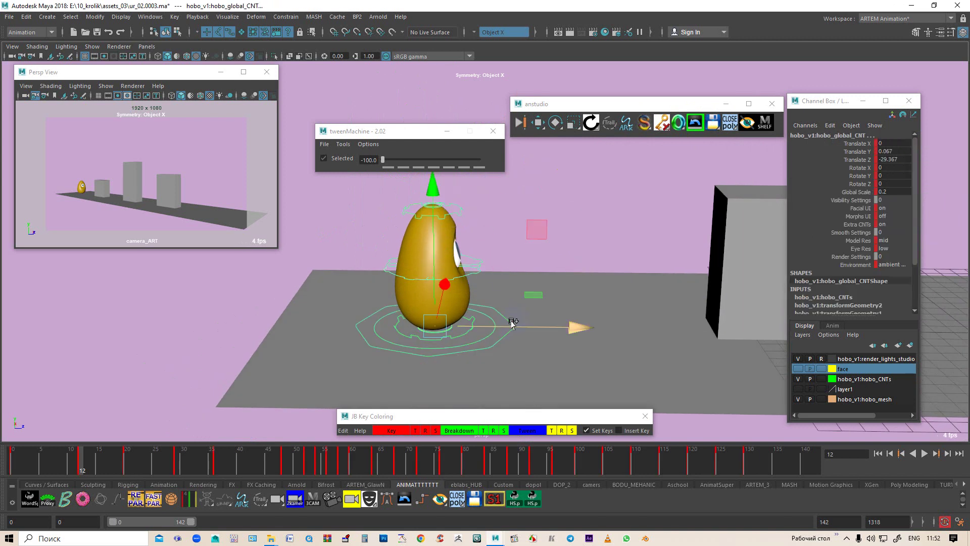
{"action": "mouse_move", "coordinate": [67, 466]}
{"action": "left_mouse_down"}
{"action": "mouse_move", "coordinate": [217, 454]}
{"action": "mouse_move", "coordinate": [52, 453]}
{"action": "left_mouse_up"}
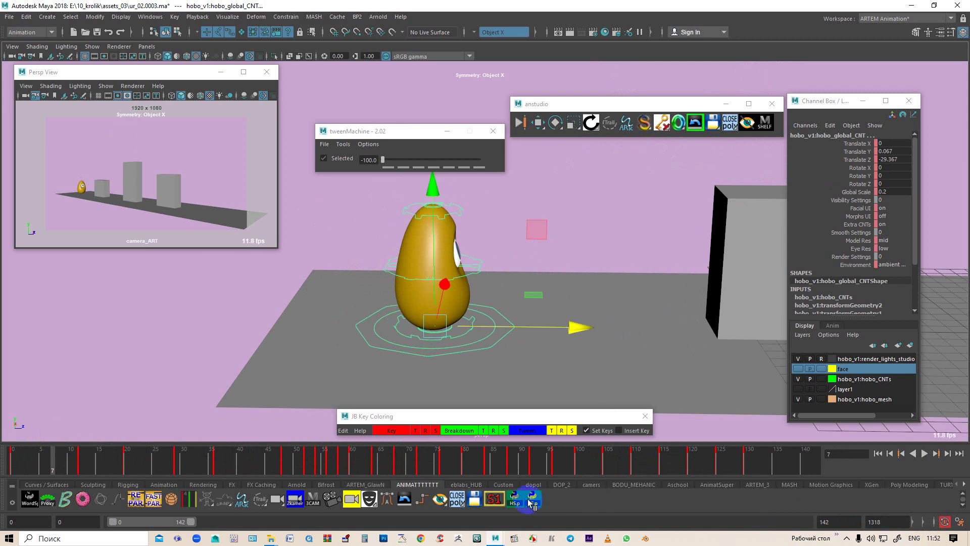
Step: Open and close a duplicate tool palette, then select the character's global control
{"action": "left_click", "coordinate": [496, 499]}
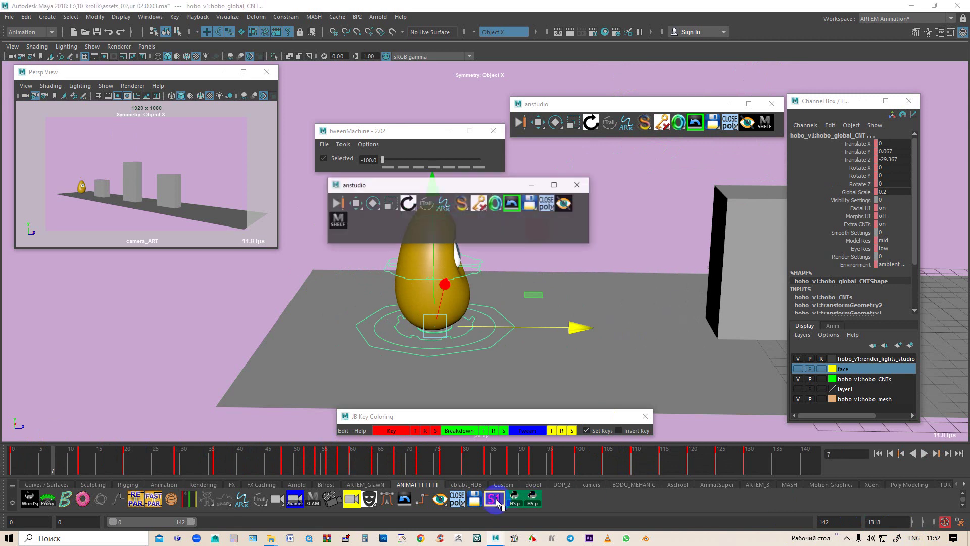
{"action": "left_click", "coordinate": [591, 173]}
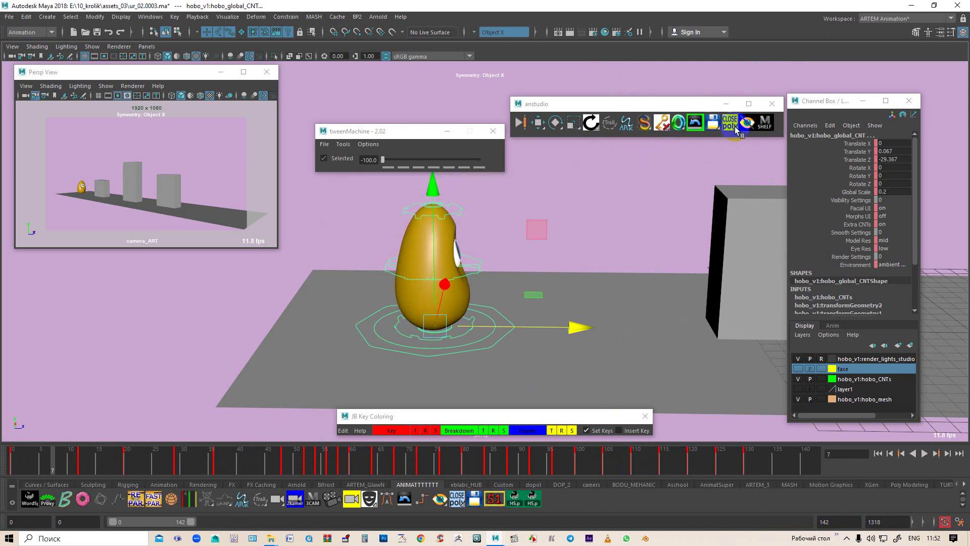
{"action": "mouse_move", "coordinate": [394, 288]}
{"action": "left_mouse_down", "text": "alt"}
{"action": "mouse_move", "coordinate": [297, 299]}
{"action": "mouse_move", "coordinate": [307, 295]}
{"action": "left_mouse_up", "text": "alt"}
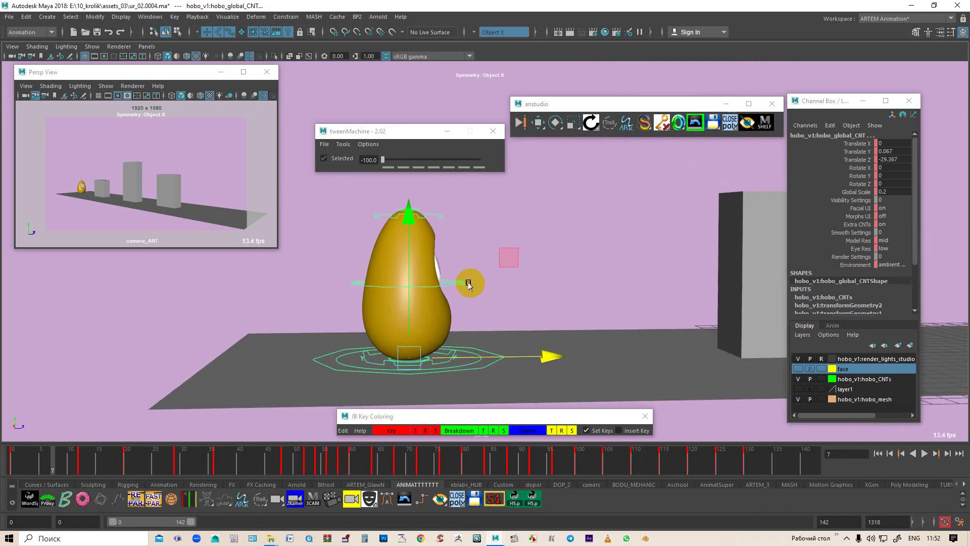
{"action": "left_click", "coordinate": [483, 261]}
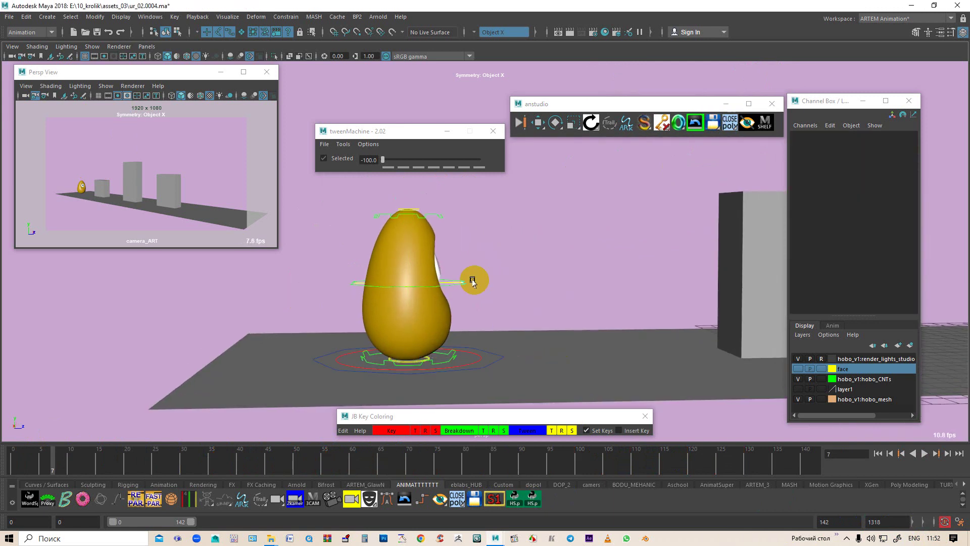
{"action": "left_click", "coordinate": [480, 370]}
{"action": "left_click_drag", "start_coordinate": [484, 286], "coordinate": [497, 343], "text": "alt"}
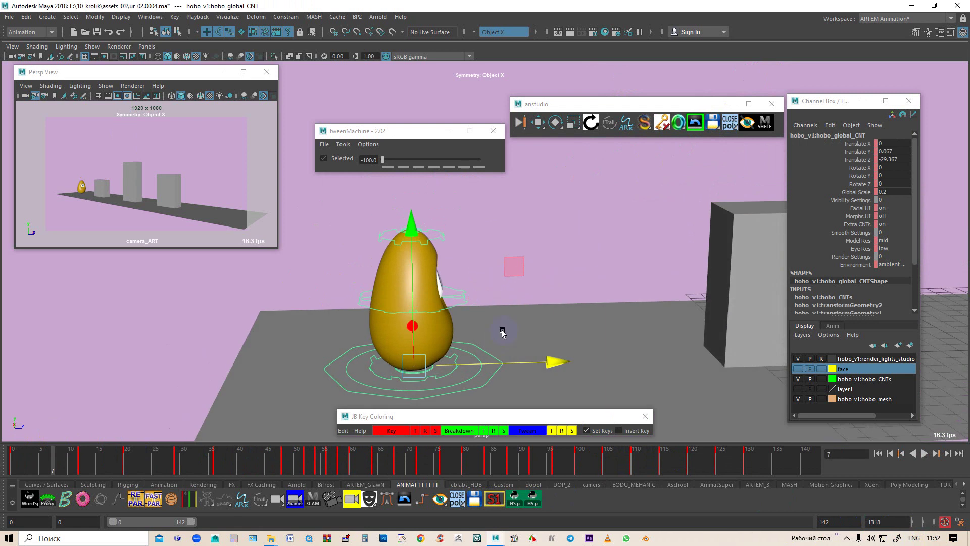
Step: Cycle through the top, middle and global controls, then play the hop from frame 0 to 130
{"action": "left_click", "coordinate": [436, 234]}
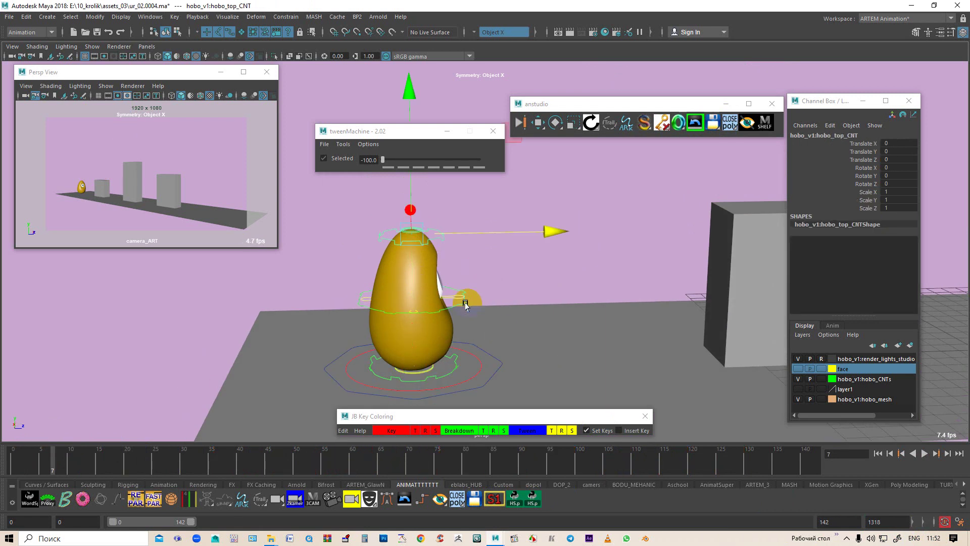
{"action": "left_click", "coordinate": [466, 303]}
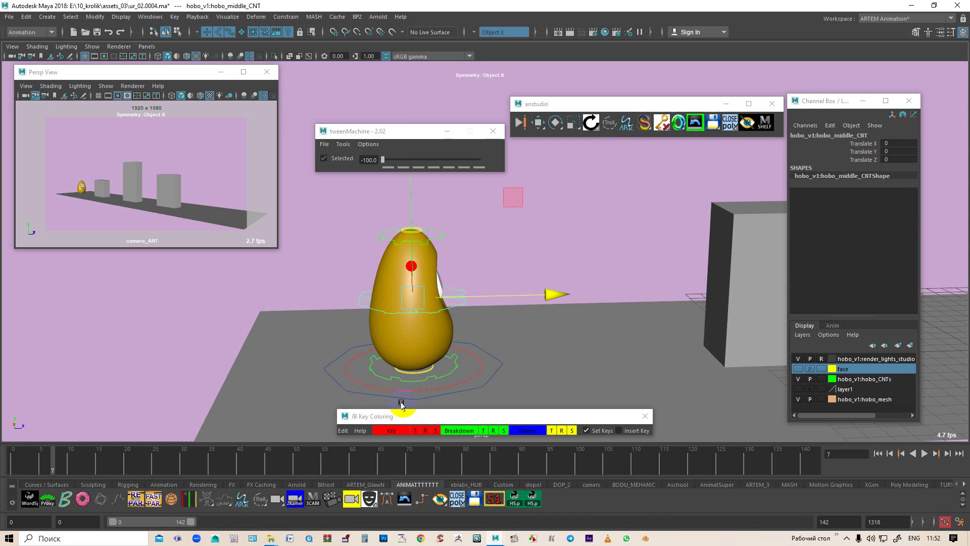
{"action": "left_click", "coordinate": [479, 389]}
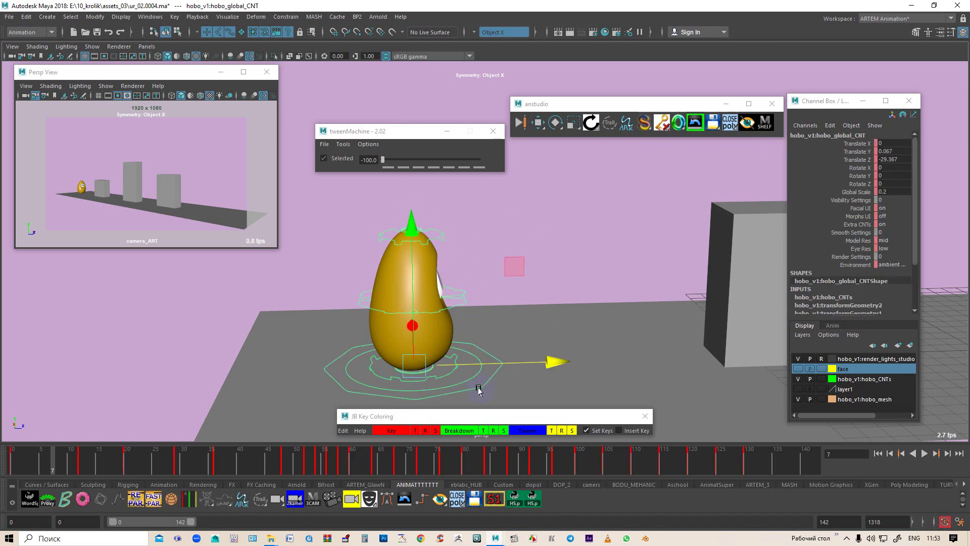
{"action": "left_click", "coordinate": [439, 313]}
{"action": "left_click", "coordinate": [443, 237]}
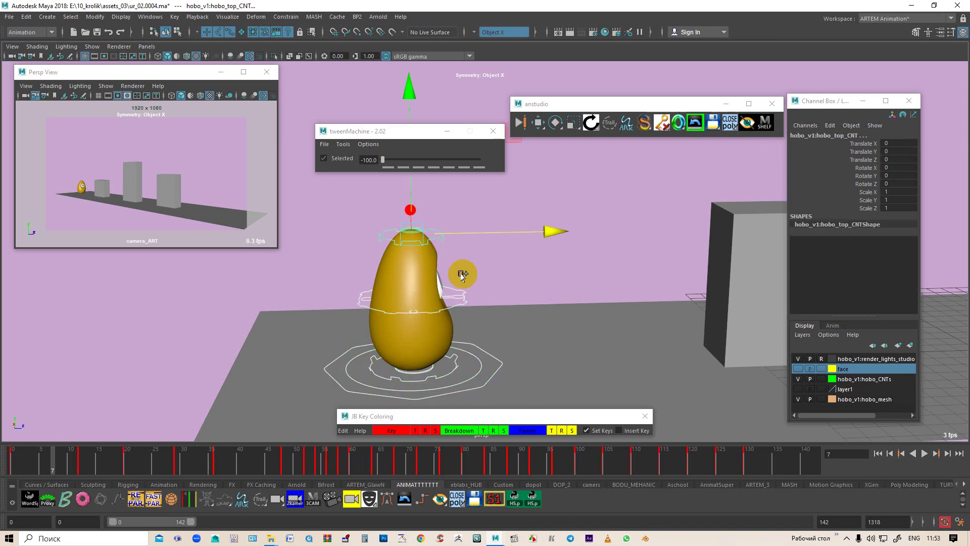
{"action": "left_click_drag", "start_coordinate": [100, 468], "coordinate": [13, 469]}
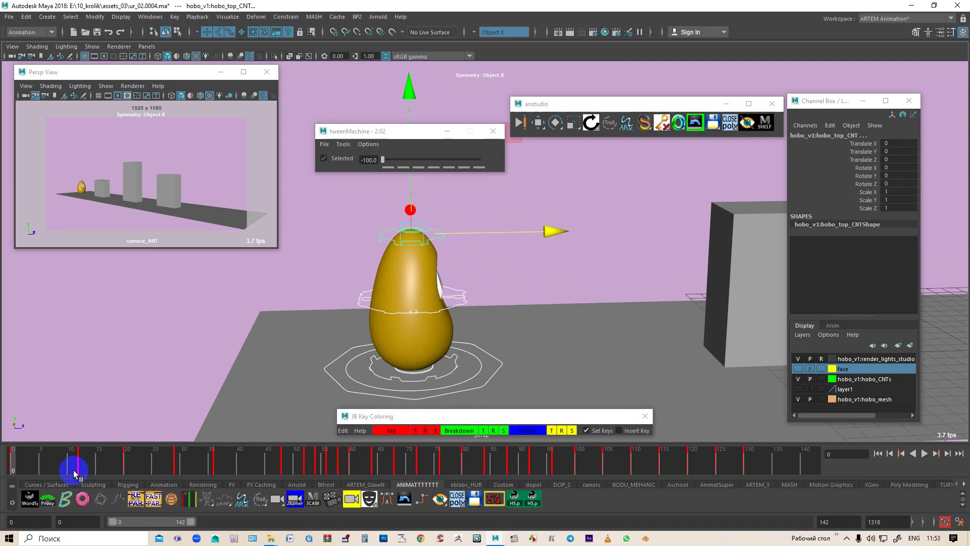
{"action": "left_click", "coordinate": [648, 126]}
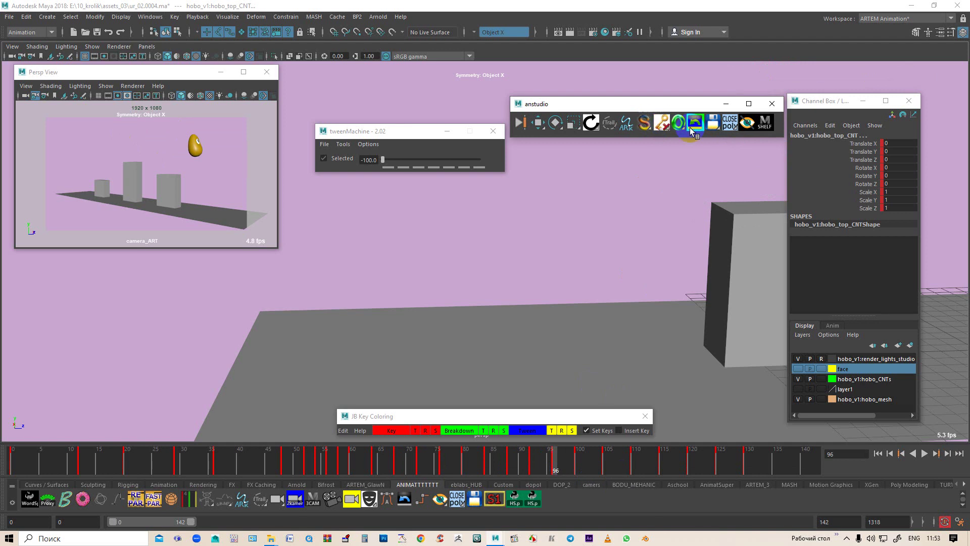
{"action": "left_click", "coordinate": [645, 124]}
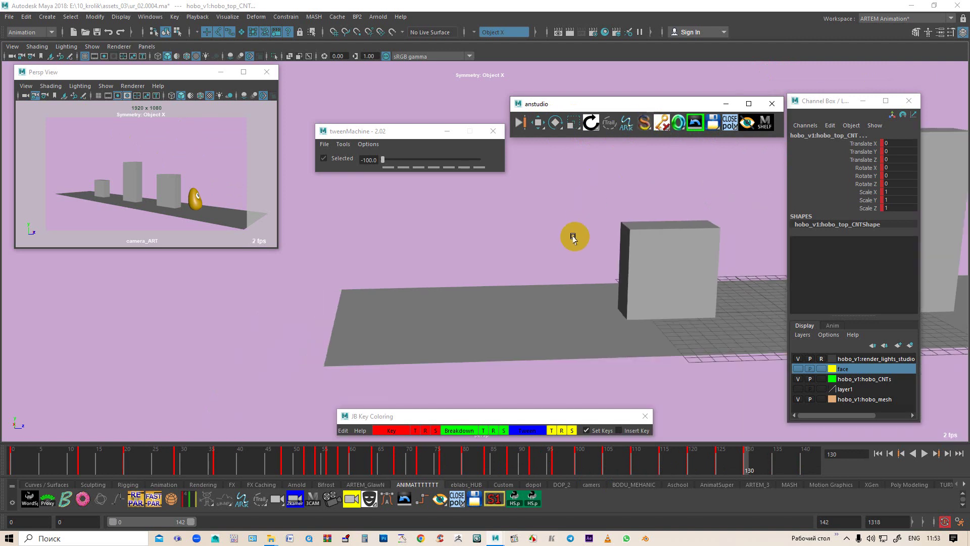
Step: At frame 12, lean hobo_top_CNT and bend hobo_middle_CNT along Z
{"action": "left_click_drag", "start_coordinate": [487, 481], "coordinate": [14, 469]}
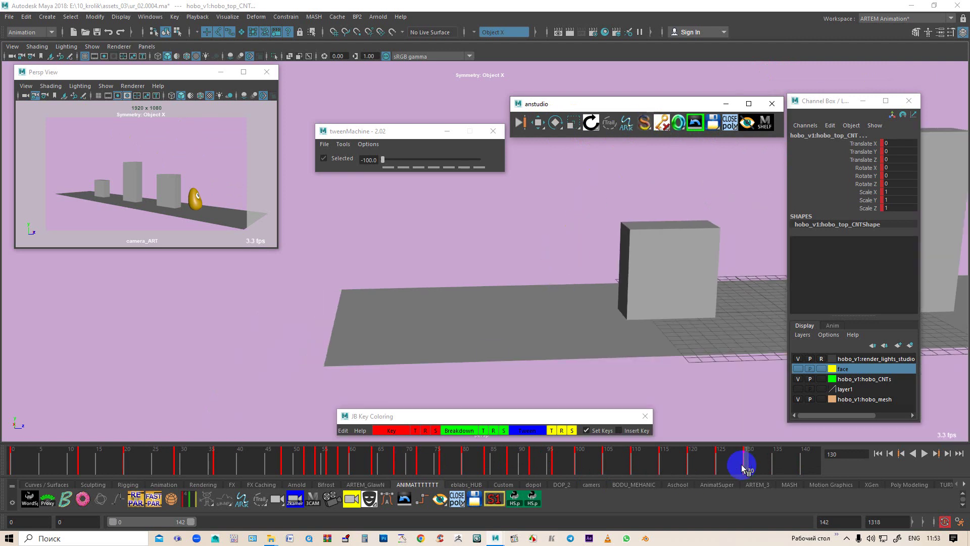
{"action": "key", "text": "Up"}
{"action": "mouse_move", "coordinate": [480, 316]}
{"action": "left_mouse_down", "text": "alt"}
{"action": "mouse_move", "coordinate": [613, 318]}
{"action": "mouse_move", "coordinate": [635, 353]}
{"action": "left_mouse_up", "text": "alt"}
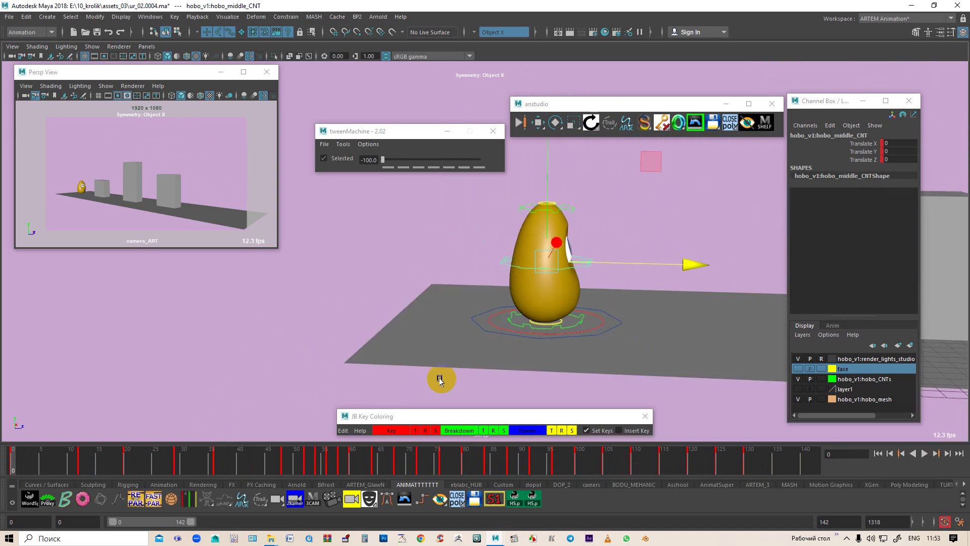
{"action": "left_click", "coordinate": [534, 212]}
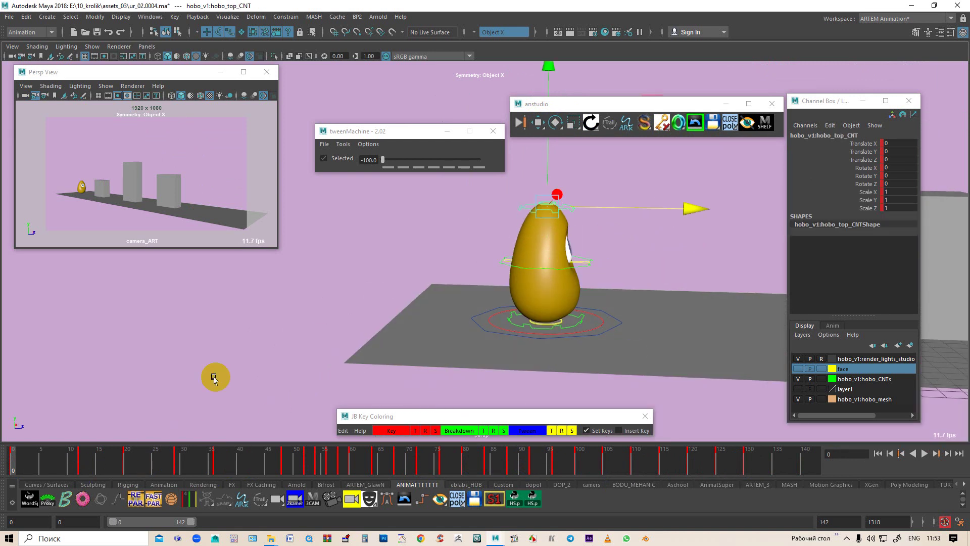
{"action": "mouse_move", "coordinate": [14, 463]}
{"action": "left_mouse_down"}
{"action": "mouse_move", "coordinate": [111, 483]}
{"action": "mouse_move", "coordinate": [80, 490]}
{"action": "left_mouse_up"}
{"action": "mouse_move", "coordinate": [260, 381]}
{"action": "left_mouse_down", "text": "alt"}
{"action": "mouse_move", "coordinate": [445, 286]}
{"action": "mouse_move", "coordinate": [435, 295]}
{"action": "left_mouse_up", "text": "alt"}
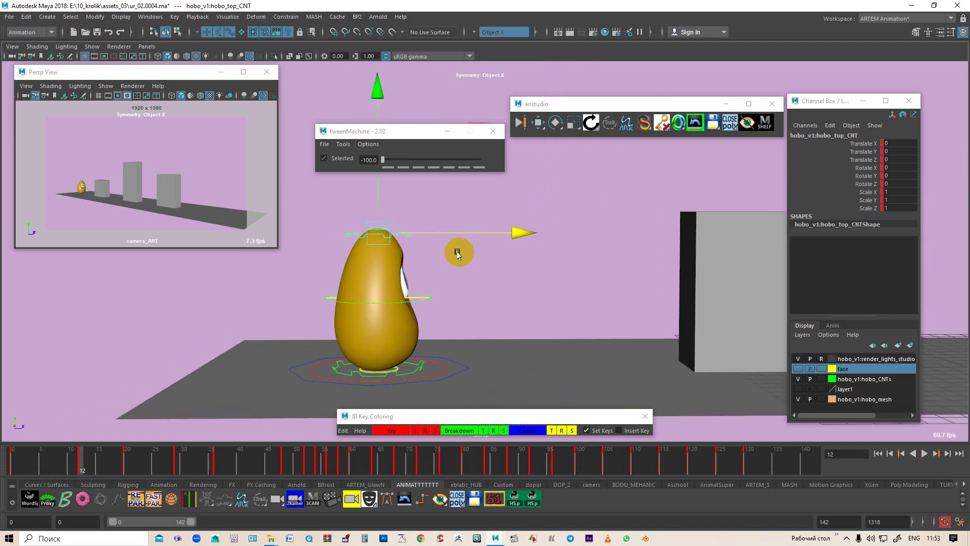
{"action": "left_click_drag", "start_coordinate": [470, 231], "coordinate": [437, 223]}
{"action": "left_click", "coordinate": [400, 298]}
{"action": "left_click_drag", "start_coordinate": [399, 298], "coordinate": [483, 298]}
Step: Play back the hop, then set the global control's Rotate X to 0 to straighten it
{"action": "mouse_move", "coordinate": [73, 461]}
{"action": "left_mouse_down"}
{"action": "mouse_move", "coordinate": [16, 458]}
{"action": "mouse_move", "coordinate": [134, 475]}
{"action": "left_mouse_up"}
{"action": "key", "text": "alt+v"}
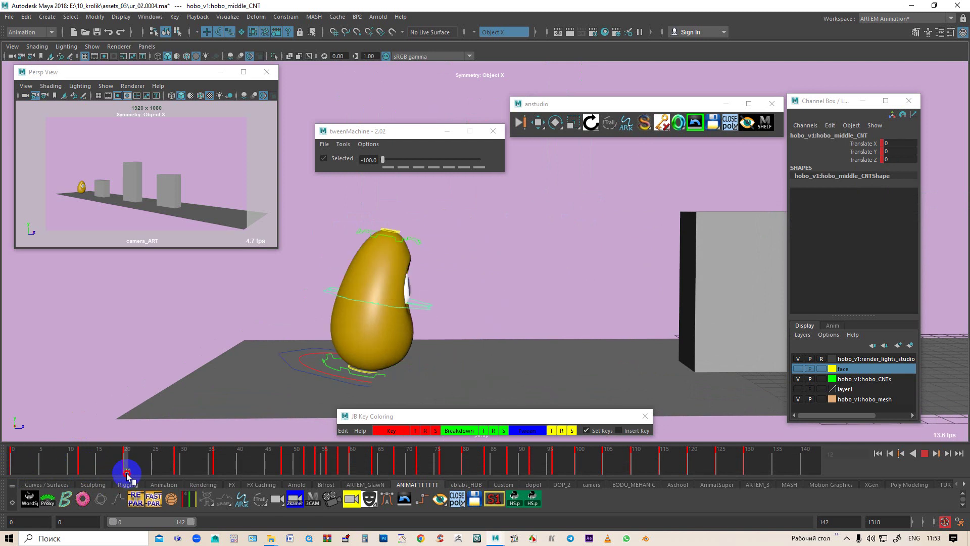
{"action": "mouse_move", "coordinate": [455, 342]}
{"action": "right_mouse_down", "text": "alt"}
{"action": "mouse_move", "coordinate": [542, 305]}
{"action": "mouse_move", "coordinate": [493, 352]}
{"action": "mouse_move", "coordinate": [368, 358]}
{"action": "right_mouse_up", "text": "alt"}
{"action": "left_click", "coordinate": [358, 360]}
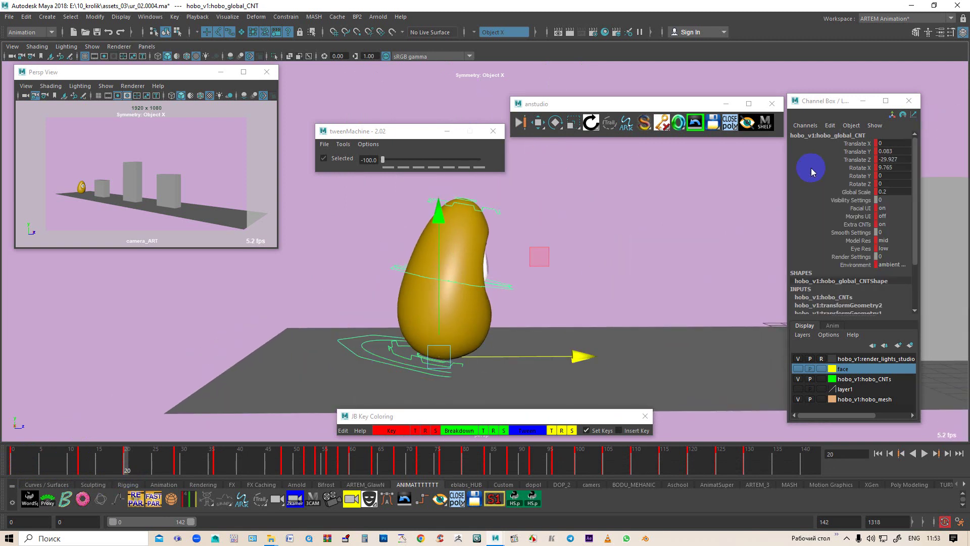
{"action": "double_click", "coordinate": [895, 168]}
{"action": "type", "text": "0"}
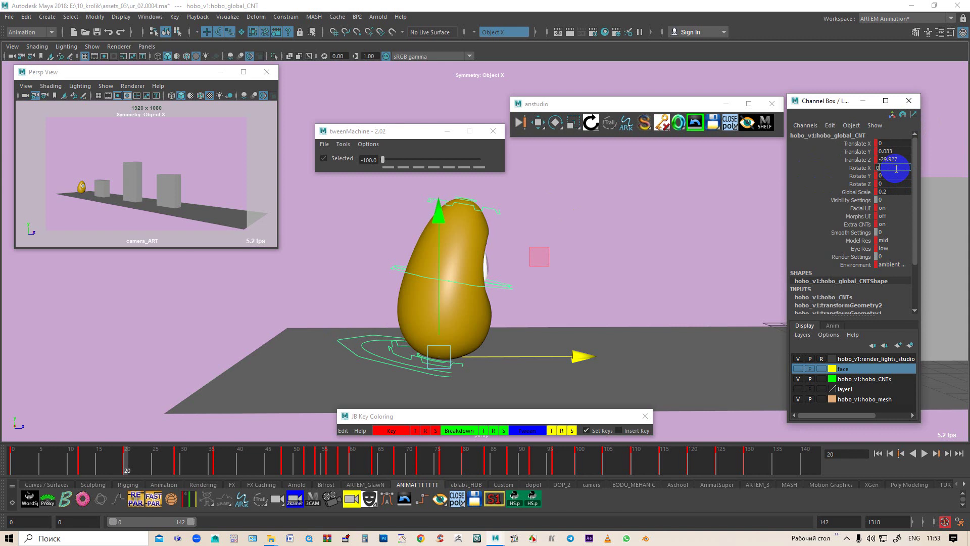
{"action": "key", "text": "Return"}
Step: Bend the top body control sideways and readjust the middle control's bend
{"action": "left_click", "coordinate": [423, 156]}
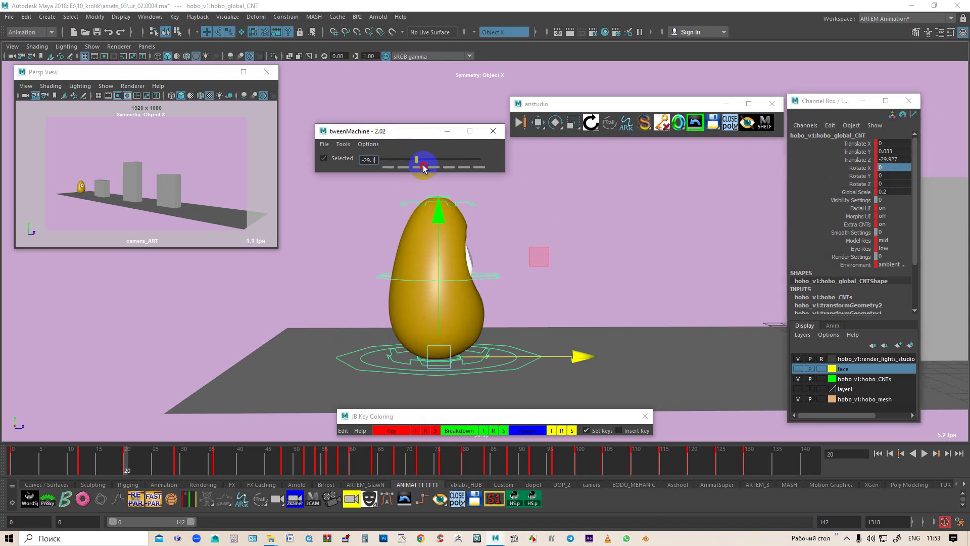
{"action": "left_click", "coordinate": [479, 209]}
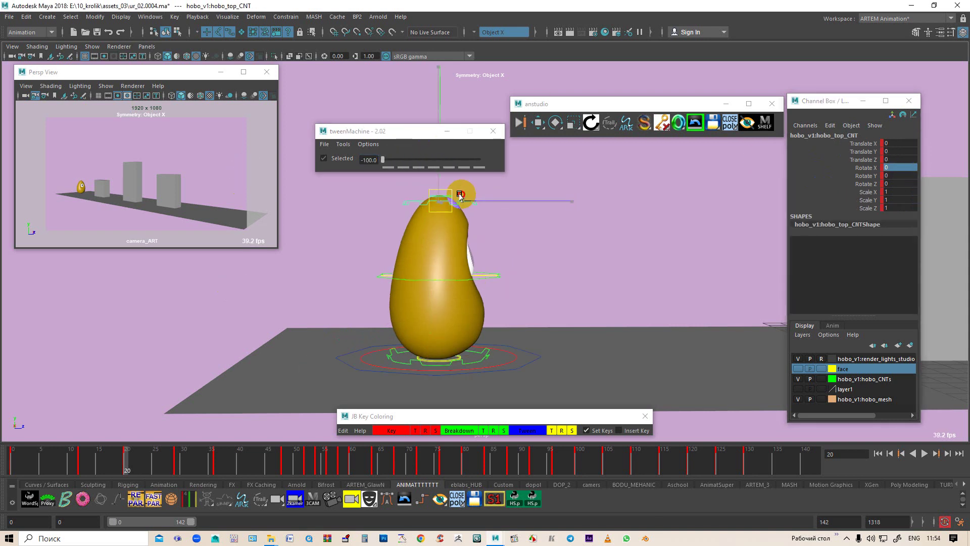
{"action": "left_click_drag", "start_coordinate": [445, 199], "coordinate": [503, 208]}
{"action": "left_click", "coordinate": [542, 279]}
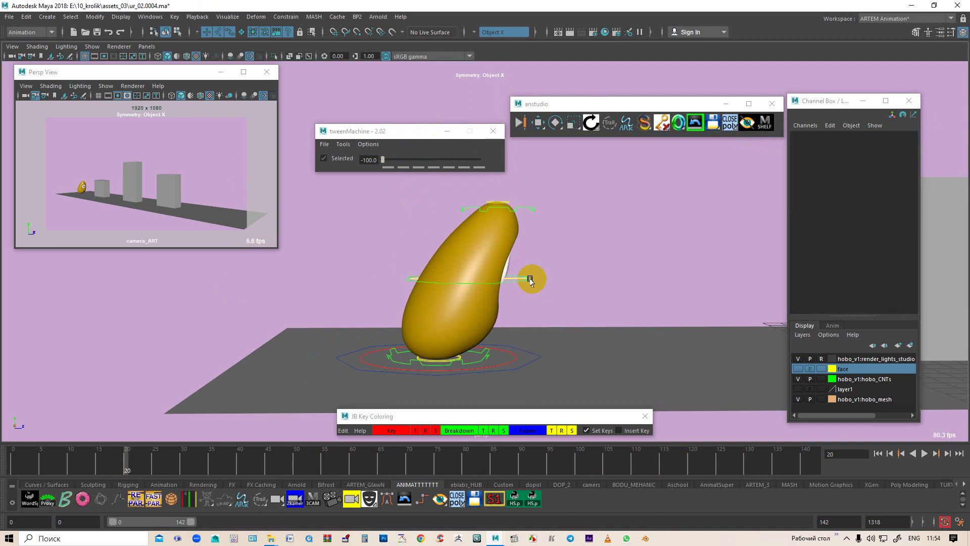
{"action": "left_click", "coordinate": [506, 282]}
{"action": "mouse_move", "coordinate": [548, 275]}
{"action": "left_mouse_down"}
{"action": "mouse_move", "coordinate": [488, 283]}
{"action": "mouse_move", "coordinate": [507, 276]}
{"action": "left_mouse_up"}
Step: Blend the global control fully to the previous key with tweenMachine, then play back to frame 21
{"action": "mouse_move", "coordinate": [162, 445]}
{"action": "left_mouse_down"}
{"action": "mouse_move", "coordinate": [73, 461]}
{"action": "mouse_move", "coordinate": [32, 454]}
{"action": "mouse_move", "coordinate": [144, 473]}
{"action": "mouse_move", "coordinate": [76, 467]}
{"action": "mouse_move", "coordinate": [128, 483]}
{"action": "left_mouse_up"}
{"action": "left_click", "coordinate": [473, 352]}
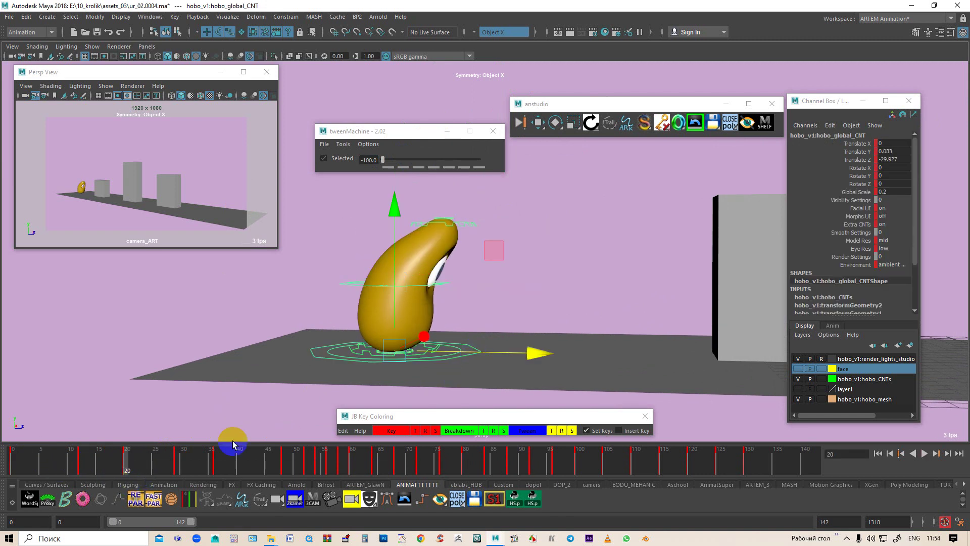
{"action": "left_click", "coordinate": [397, 158]}
{"action": "left_click_drag", "start_coordinate": [412, 174], "coordinate": [268, 233]}
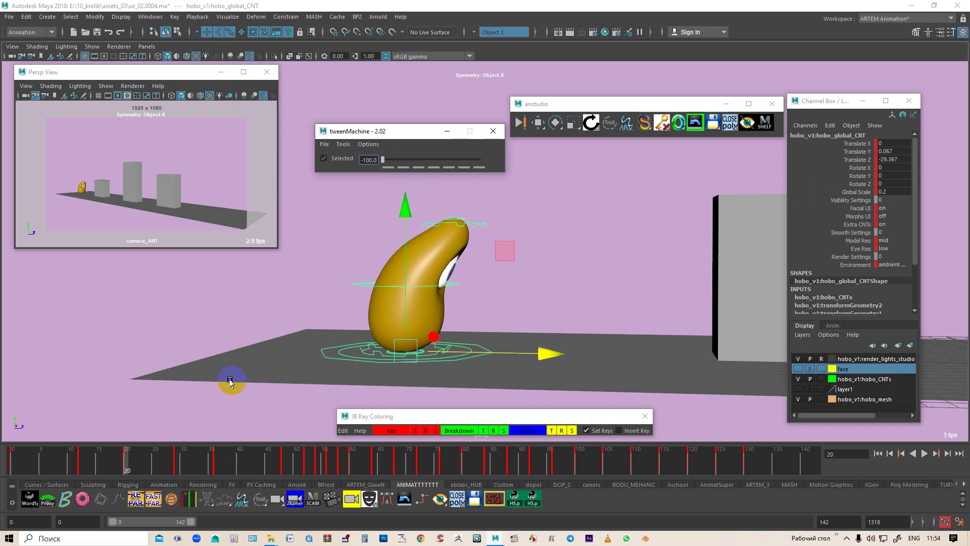
{"action": "key", "text": "alt+v"}
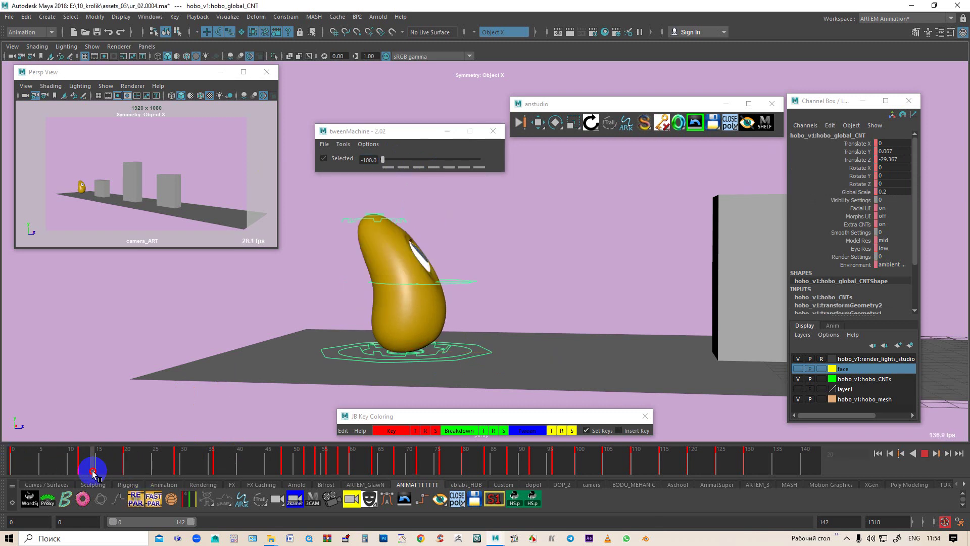
{"action": "left_click_drag", "start_coordinate": [116, 475], "coordinate": [188, 491]}
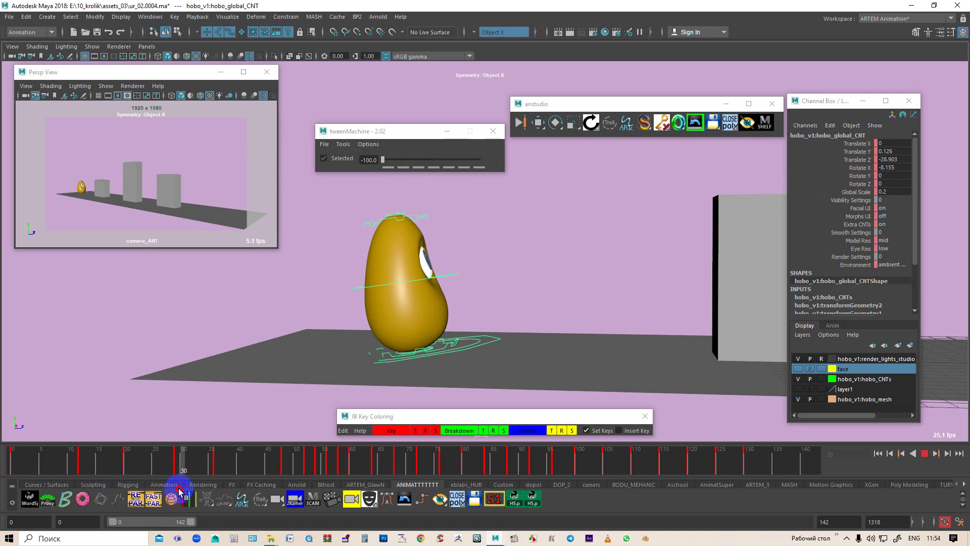
{"action": "key", "text": "alt+v"}
{"action": "left_click_drag", "start_coordinate": [325, 275], "coordinate": [335, 244], "text": "alt"}
Step: At frame 29, bend the body by moving hobo_middle_CNT
{"action": "left_click", "coordinate": [496, 371]}
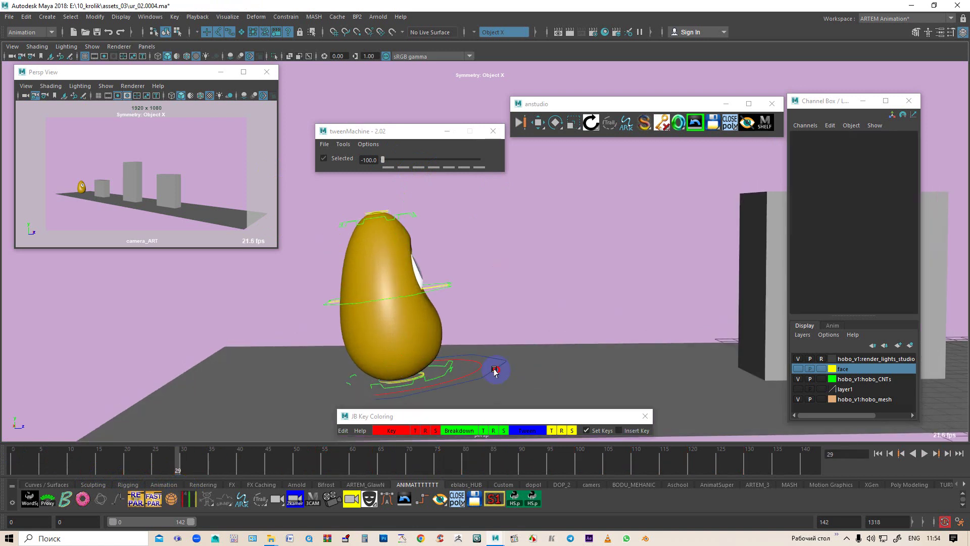
{"action": "left_click", "coordinate": [466, 156]}
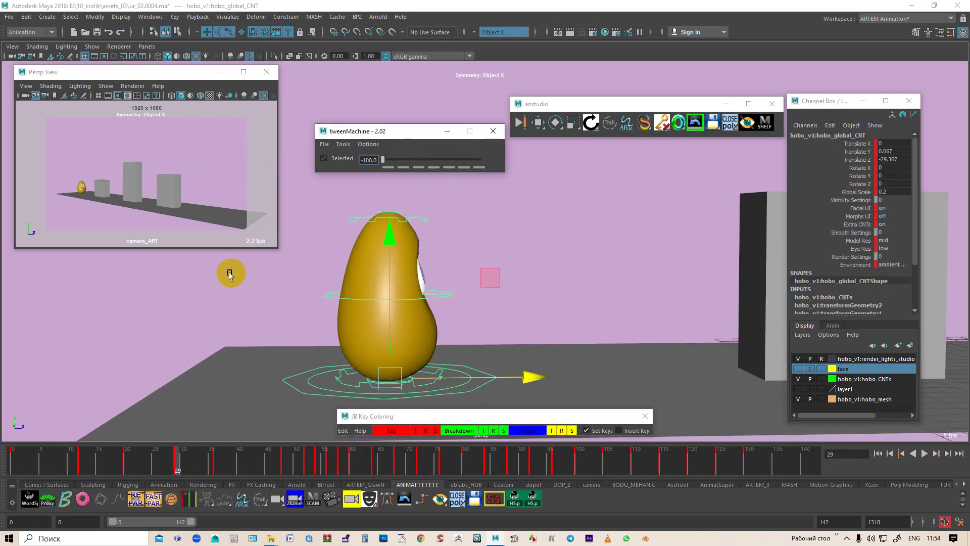
{"action": "left_click_drag", "start_coordinate": [502, 268], "coordinate": [430, 192], "text": "alt"}
{"action": "left_click", "coordinate": [443, 187]}
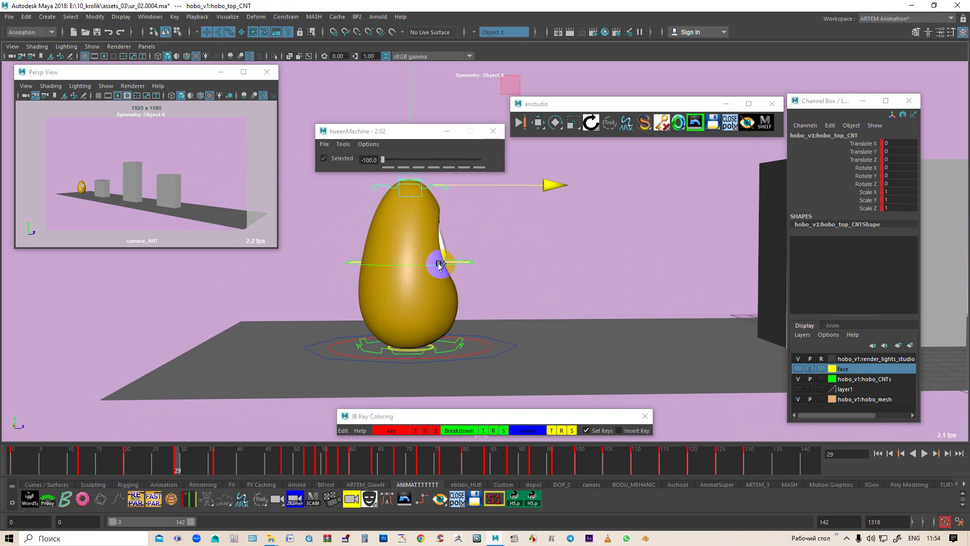
{"action": "left_click", "coordinate": [440, 264]}
{"action": "mouse_move", "coordinate": [421, 269]}
{"action": "left_mouse_down"}
{"action": "mouse_move", "coordinate": [455, 264]}
{"action": "mouse_move", "coordinate": [500, 281]}
{"action": "left_mouse_up"}
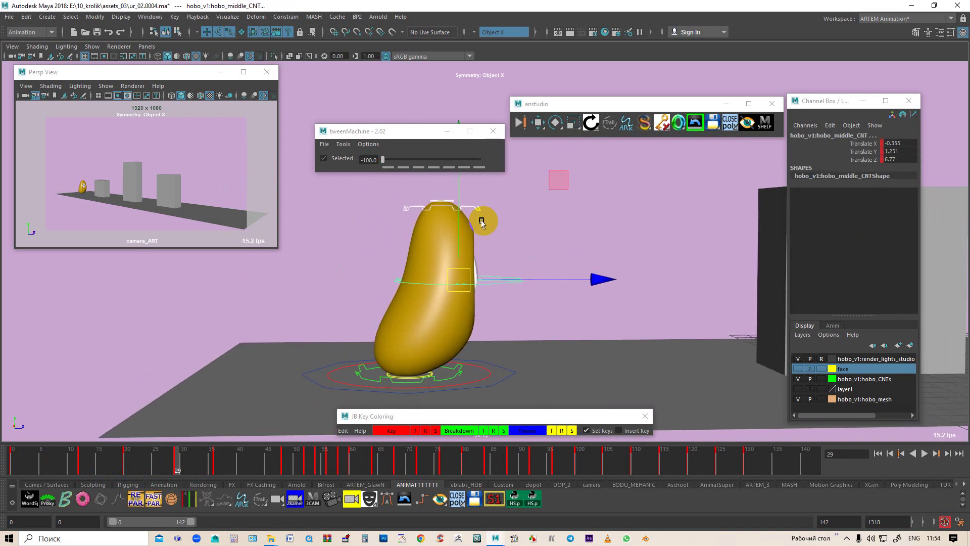
Step: Shift hobo_top_CNT and rotate it to -15 degrees in X
{"action": "left_click", "coordinate": [460, 229]}
{"action": "left_click_drag", "start_coordinate": [453, 212], "coordinate": [438, 185]}
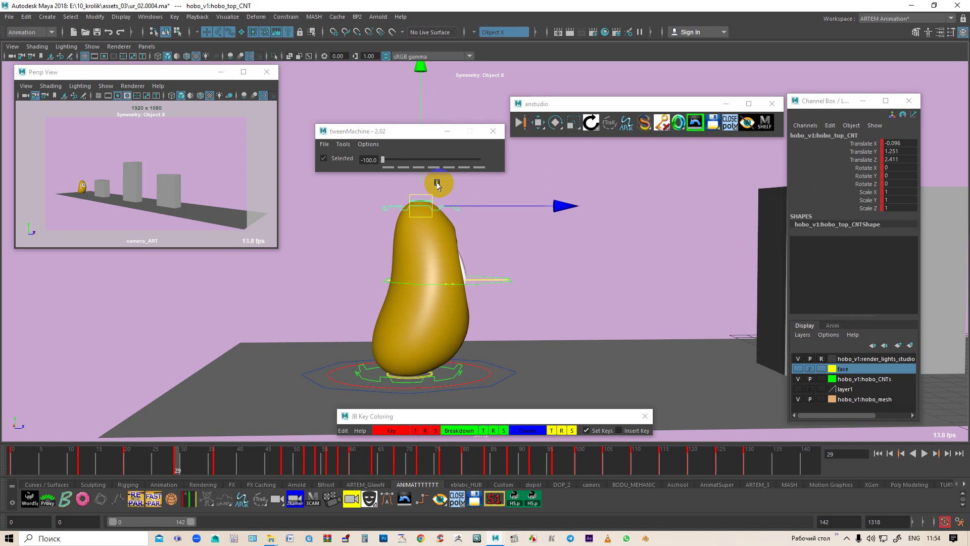
{"action": "key", "text": "e"}
{"action": "left_click_drag", "start_coordinate": [546, 223], "coordinate": [579, 245]}
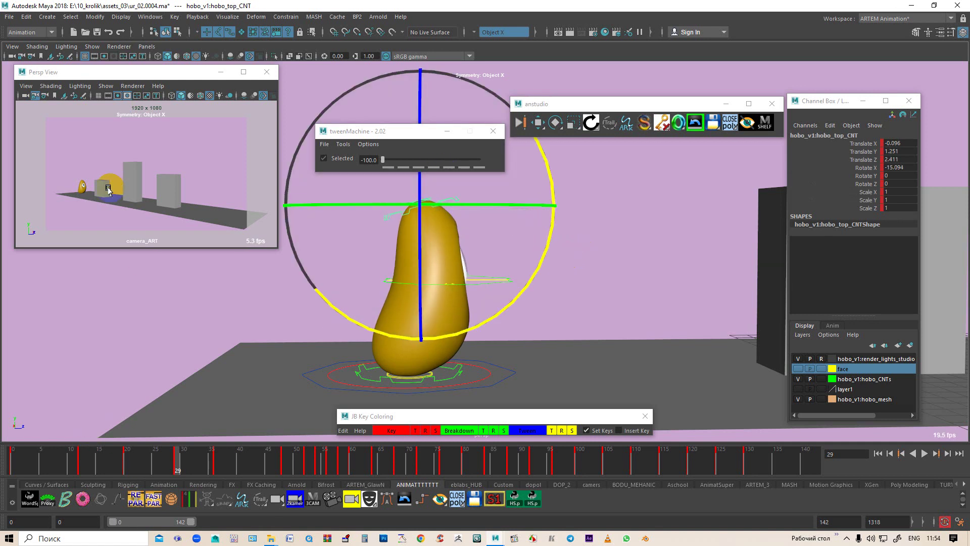
Step: Zoom the Persp View on the character with 2D Pan/Zoom and scrub back near frame 4
{"action": "key", "text": "backslash"}
{"action": "scroll", "coordinate": [146, 203], "scroll_direction": "up", "scroll_amount": 5}
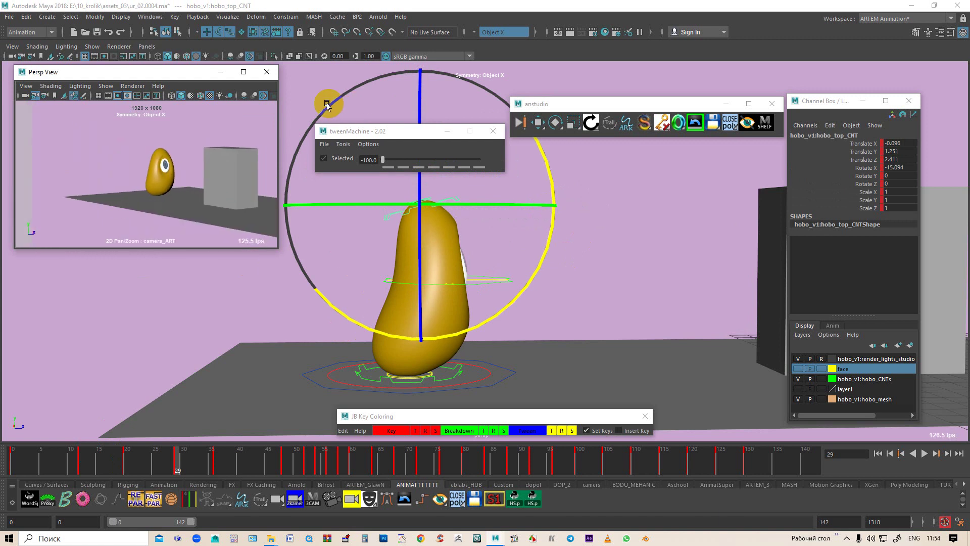
{"action": "scroll", "coordinate": [176, 176], "scroll_direction": "up", "scroll_amount": 3}
{"action": "scroll", "coordinate": [177, 177], "scroll_direction": "down", "scroll_amount": 3}
{"action": "mouse_move", "coordinate": [182, 461]}
{"action": "left_mouse_down"}
{"action": "mouse_move", "coordinate": [29, 456]}
{"action": "mouse_move", "coordinate": [129, 474]}
{"action": "mouse_move", "coordinate": [311, 484]}
{"action": "mouse_move", "coordinate": [125, 478]}
{"action": "mouse_move", "coordinate": [217, 486]}
{"action": "left_mouse_up"}
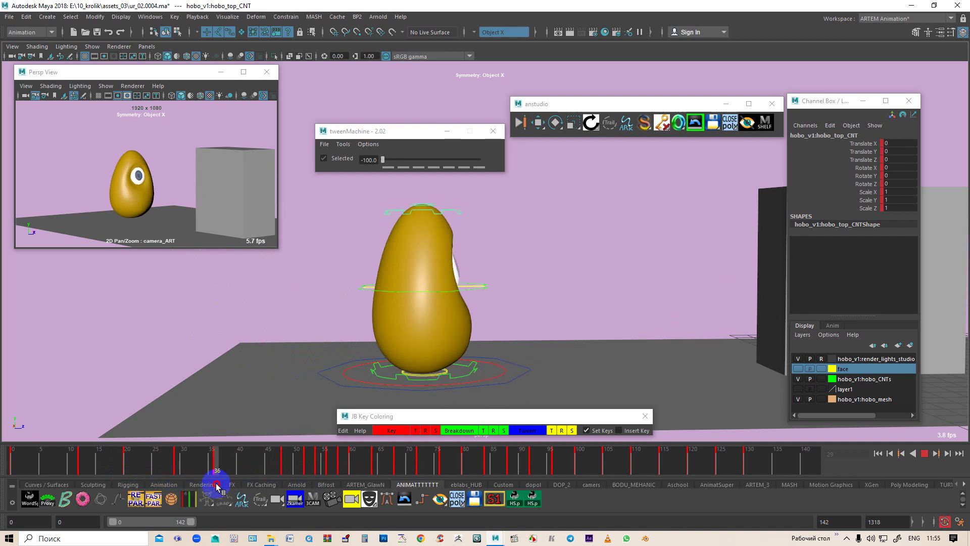
Step: Scrub the hop from frame 16 to frame 48 and orbit lower toward the character
{"action": "left_click", "coordinate": [350, 389]}
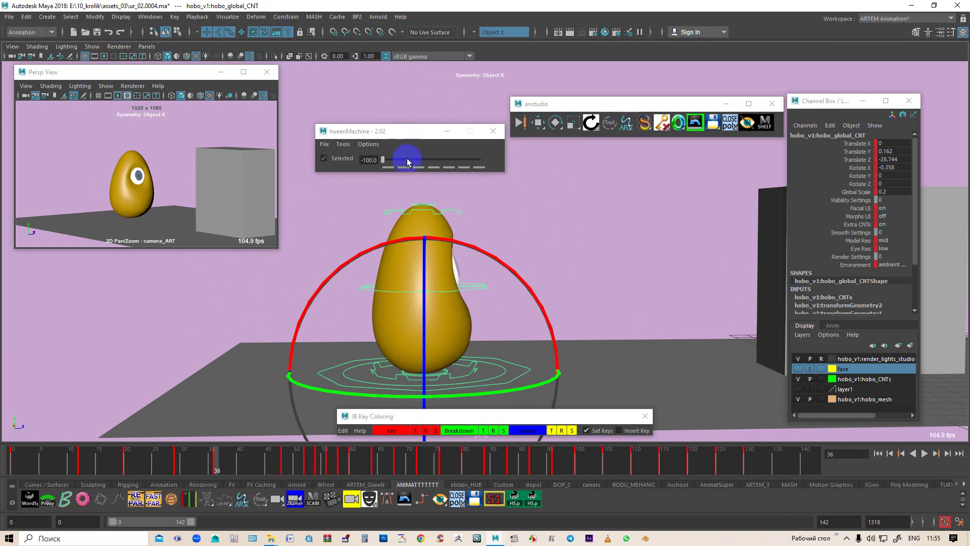
{"action": "left_click_drag", "start_coordinate": [407, 161], "coordinate": [278, 178]}
{"action": "mouse_move", "coordinate": [168, 451]}
{"action": "left_mouse_down"}
{"action": "mouse_move", "coordinate": [205, 457]}
{"action": "mouse_move", "coordinate": [17, 455]}
{"action": "mouse_move", "coordinate": [220, 461]}
{"action": "left_mouse_up"}
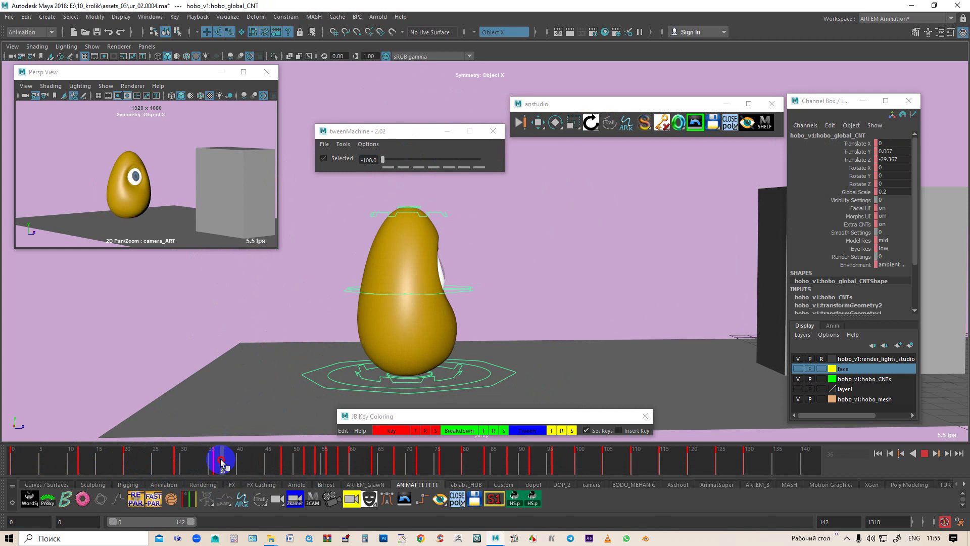
{"action": "mouse_move", "coordinate": [281, 462]}
{"action": "left_mouse_down"}
{"action": "mouse_move", "coordinate": [222, 461]}
{"action": "mouse_move", "coordinate": [295, 470]}
{"action": "left_mouse_up"}
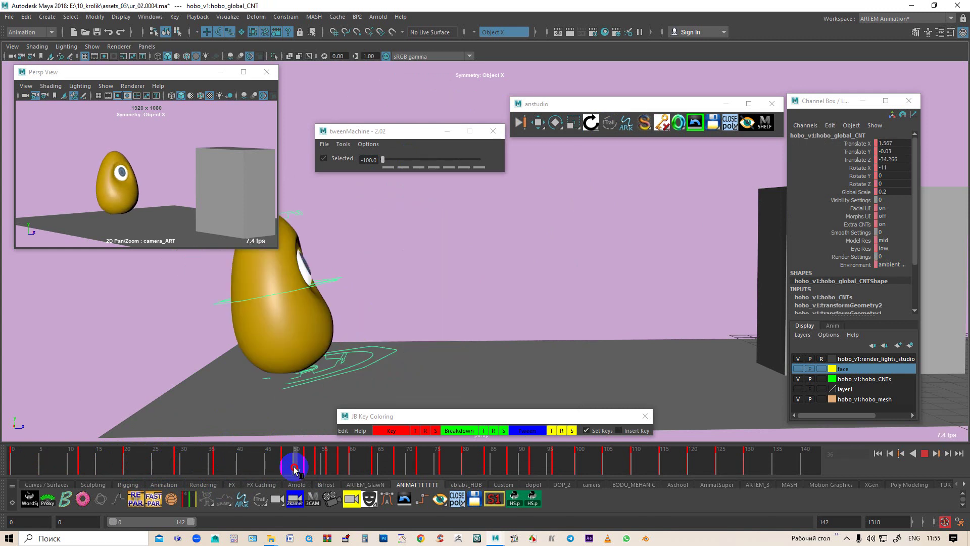
{"action": "key", "text": "e"}
{"action": "mouse_move", "coordinate": [389, 357]}
{"action": "left_mouse_down", "text": "alt"}
{"action": "mouse_move", "coordinate": [435, 337]}
{"action": "mouse_move", "coordinate": [452, 308]}
{"action": "mouse_move", "coordinate": [493, 303]}
{"action": "mouse_move", "coordinate": [483, 330]}
{"action": "mouse_move", "coordinate": [480, 303]}
{"action": "left_mouse_up", "text": "alt"}
Step: Select the top and middle controls with the move tool at frame 48
{"action": "left_click", "coordinate": [379, 247]}
{"action": "left_click", "coordinate": [354, 235]}
{"action": "left_click", "coordinate": [557, 122]}
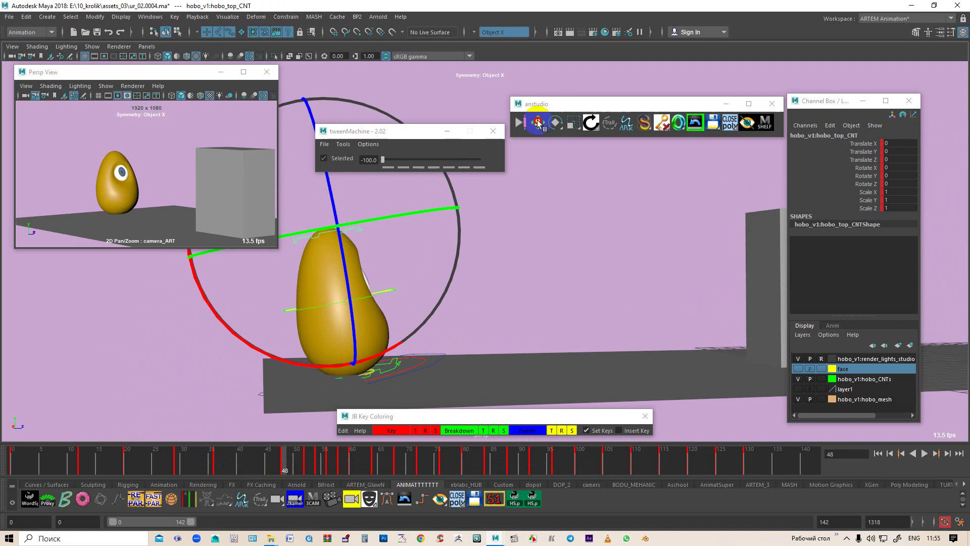
{"action": "left_click", "coordinate": [539, 122]}
{"action": "left_click", "coordinate": [396, 287]}
{"action": "left_click_drag", "start_coordinate": [430, 306], "coordinate": [425, 314], "text": "alt"}
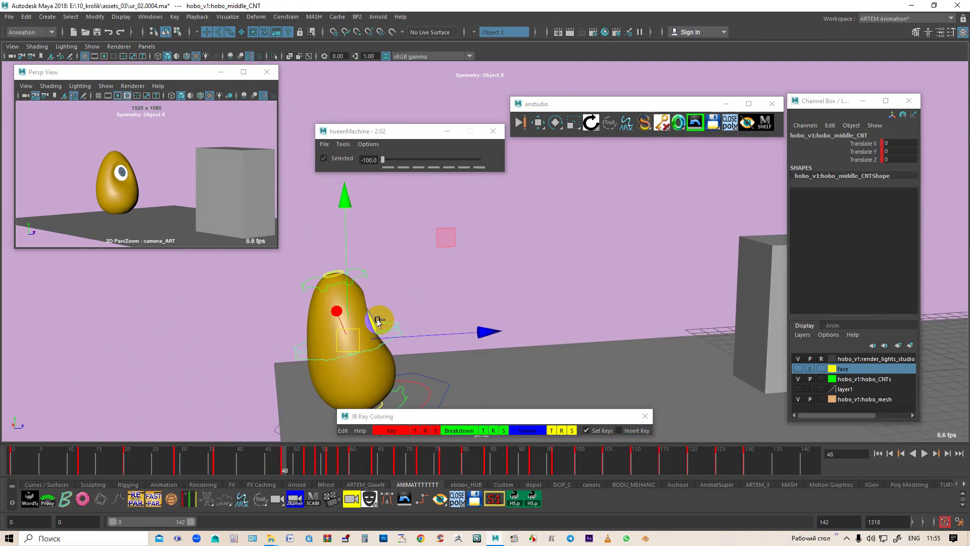
{"action": "left_click", "coordinate": [366, 274]}
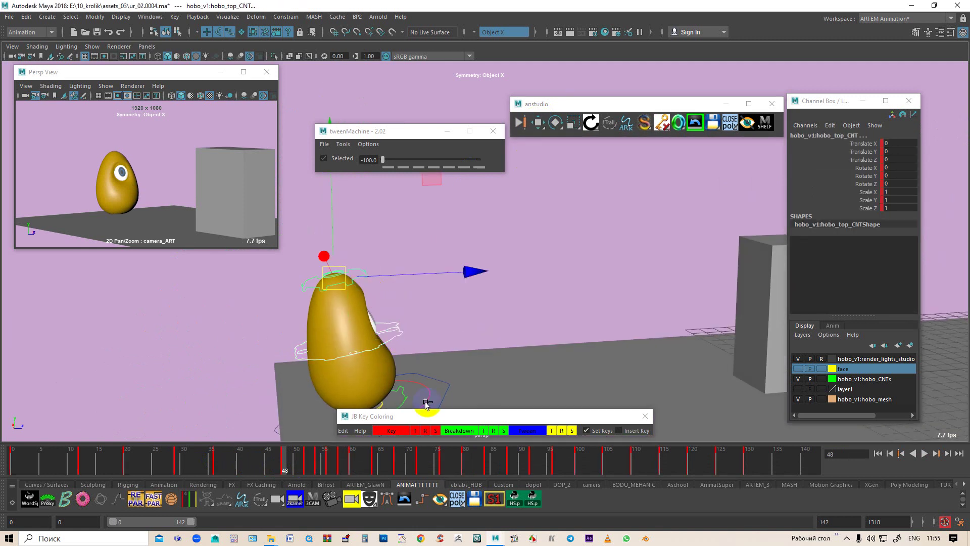
{"action": "left_click", "coordinate": [402, 161]}
Step: Review poses between frames 52 and 45 and tumble to a side-on view
{"action": "mouse_move", "coordinate": [280, 457]}
{"action": "left_mouse_down"}
{"action": "mouse_move", "coordinate": [136, 466]}
{"action": "mouse_move", "coordinate": [306, 485]}
{"action": "left_mouse_up"}
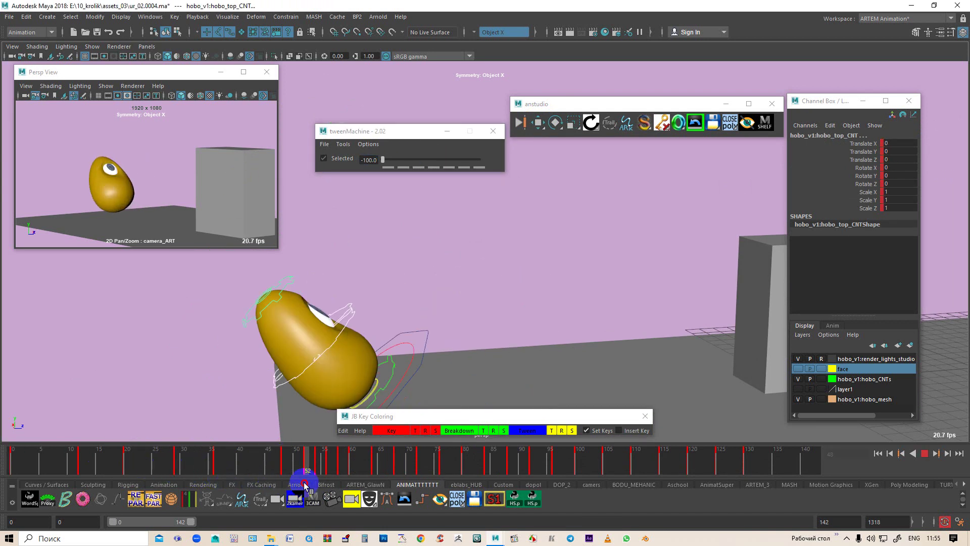
{"action": "mouse_move", "coordinate": [306, 485]}
{"action": "left_mouse_down"}
{"action": "mouse_move", "coordinate": [267, 486]}
{"action": "mouse_move", "coordinate": [285, 486]}
{"action": "left_mouse_up"}
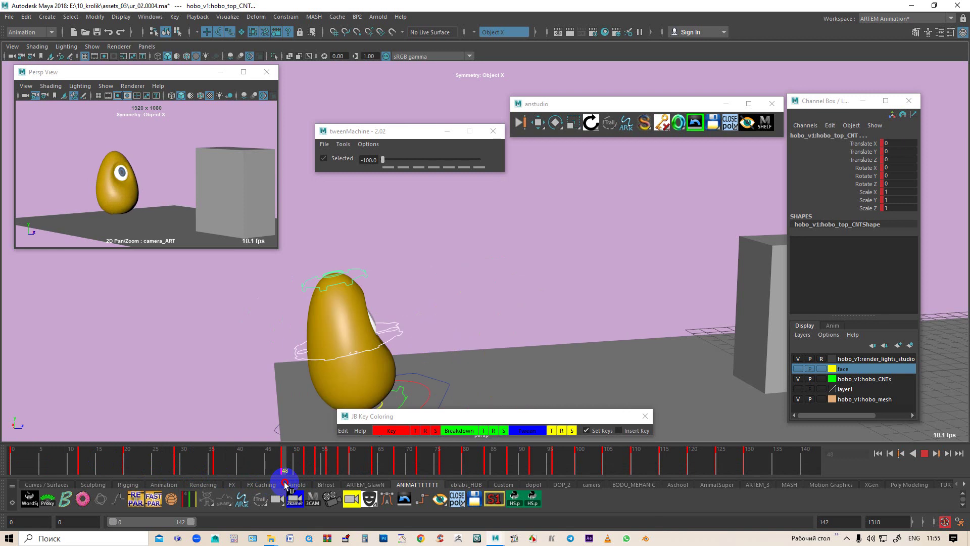
{"action": "mouse_move", "coordinate": [415, 293]}
{"action": "left_mouse_down", "text": "alt"}
{"action": "mouse_move", "coordinate": [461, 291]}
{"action": "mouse_move", "coordinate": [440, 305]}
{"action": "mouse_move", "coordinate": [520, 288]}
{"action": "mouse_move", "coordinate": [490, 338]}
{"action": "mouse_move", "coordinate": [457, 298]}
{"action": "left_mouse_up", "text": "alt"}
{"action": "left_click", "coordinate": [868, 521]}
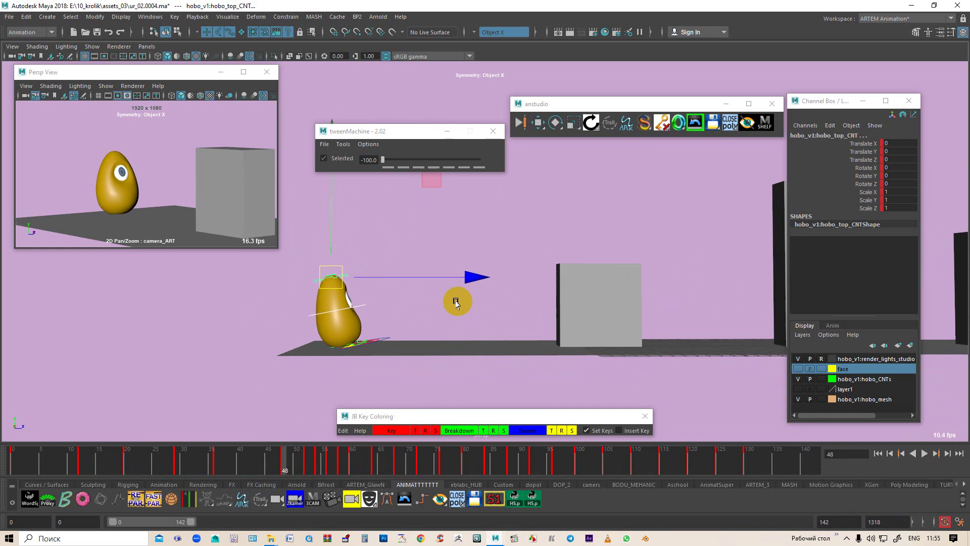
{"action": "mouse_move", "coordinate": [288, 462]}
{"action": "left_mouse_down"}
{"action": "mouse_move", "coordinate": [65, 457]}
{"action": "mouse_move", "coordinate": [183, 456]}
{"action": "left_mouse_up"}
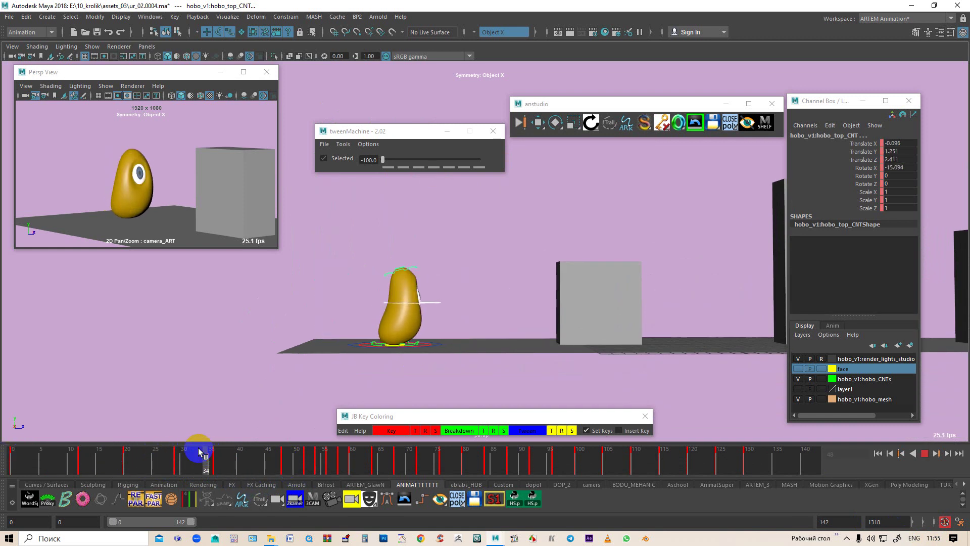
Step: Widen the Persp View to show all three boxes, play back, and go to frame 36
{"action": "scroll", "coordinate": [124, 135], "scroll_direction": "down", "scroll_amount": 5}
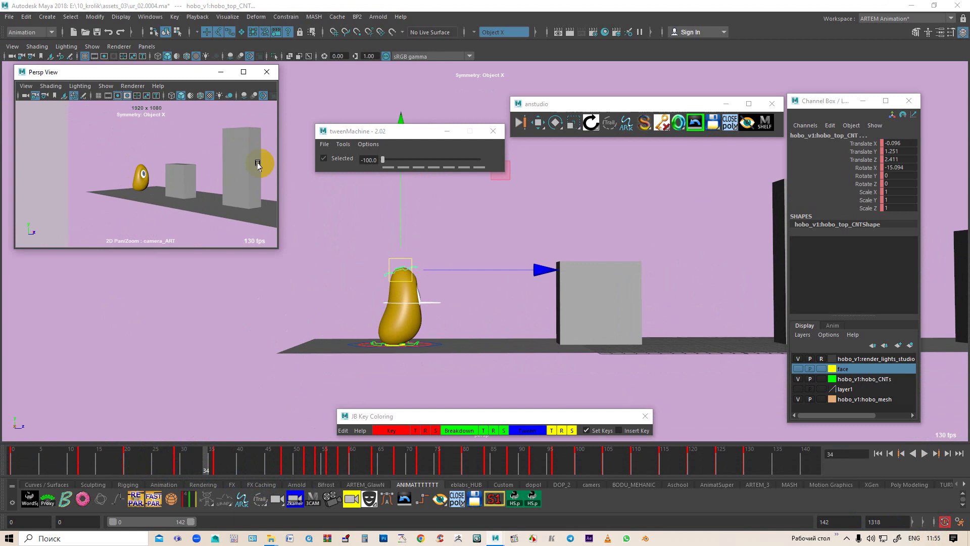
{"action": "middle_click_drag", "start_coordinate": [245, 145], "coordinate": [184, 180], "text": "alt"}
{"action": "middle_click", "coordinate": [224, 461]}
{"action": "key", "text": "alt+v"}
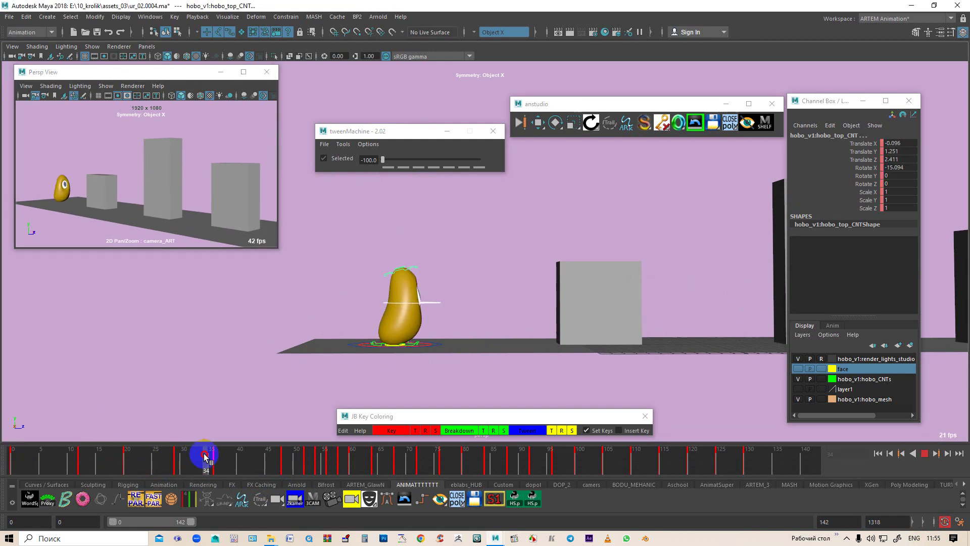
{"action": "mouse_move", "coordinate": [202, 457]}
{"action": "left_mouse_down"}
{"action": "mouse_move", "coordinate": [287, 476]}
{"action": "mouse_move", "coordinate": [156, 474]}
{"action": "mouse_move", "coordinate": [277, 481]}
{"action": "mouse_move", "coordinate": [189, 483]}
{"action": "mouse_move", "coordinate": [210, 486]}
{"action": "mouse_move", "coordinate": [311, 480]}
{"action": "mouse_move", "coordinate": [285, 480]}
{"action": "left_mouse_up"}
{"action": "left_click", "coordinate": [217, 462]}
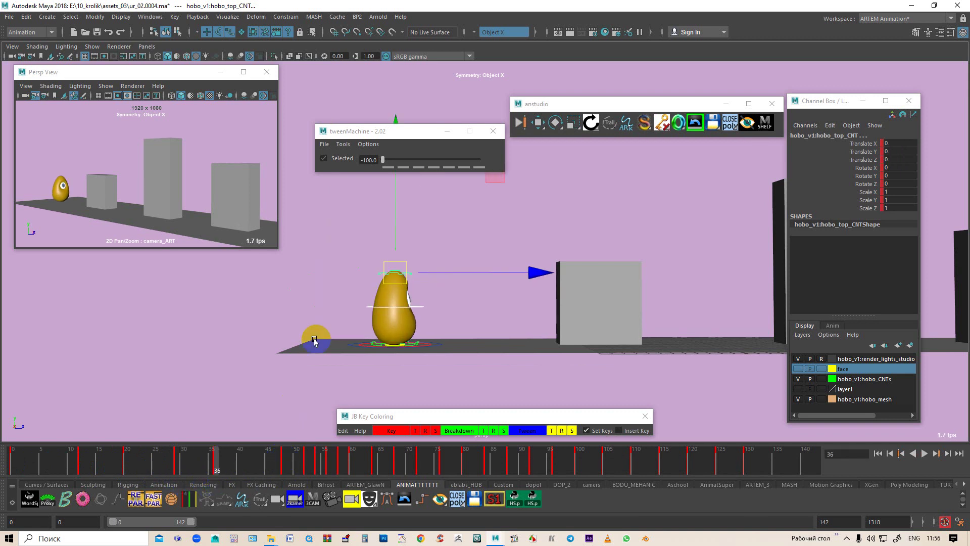
Step: Push hobo_middle_CNT left and hobo_top_CNT along Z, then scrub toward frame 48
{"action": "right_click_drag", "start_coordinate": [313, 335], "coordinate": [399, 318], "text": "alt"}
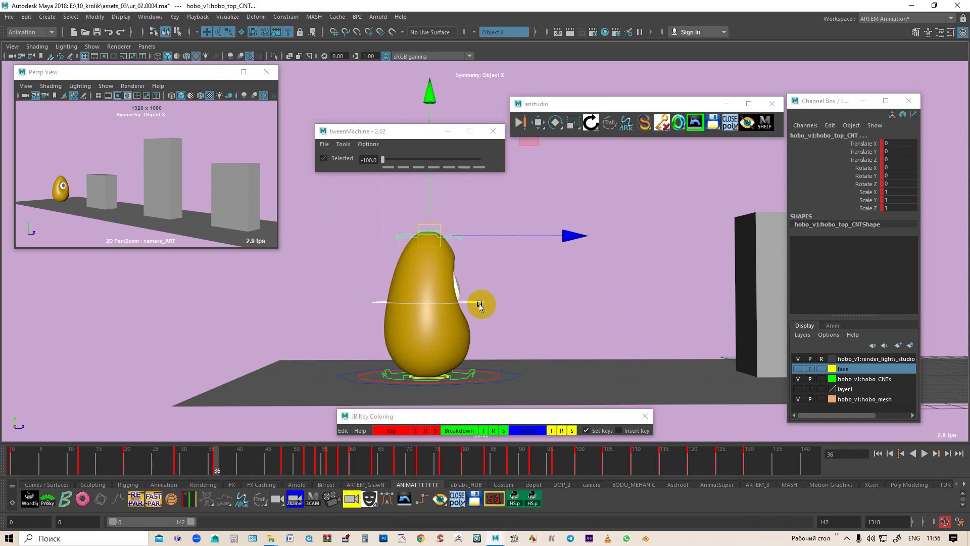
{"action": "left_click", "coordinate": [488, 289]}
{"action": "left_click", "coordinate": [482, 302]}
{"action": "middle_click_drag", "start_coordinate": [500, 302], "coordinate": [475, 277]}
{"action": "left_click", "coordinate": [456, 235]}
{"action": "mouse_move", "coordinate": [456, 234]}
{"action": "middle_mouse_down"}
{"action": "mouse_move", "coordinate": [492, 238]}
{"action": "mouse_move", "coordinate": [458, 237]}
{"action": "middle_mouse_up"}
{"action": "mouse_move", "coordinate": [207, 458]}
{"action": "left_mouse_down"}
{"action": "mouse_move", "coordinate": [197, 457]}
{"action": "mouse_move", "coordinate": [302, 475]}
{"action": "mouse_move", "coordinate": [93, 472]}
{"action": "mouse_move", "coordinate": [232, 473]}
{"action": "mouse_move", "coordinate": [285, 491]}
{"action": "left_mouse_up"}
Step: At frame 48, push hobo_top_CNT further over along Z and Y, scrubbing to compare
{"action": "left_click", "coordinate": [376, 289]}
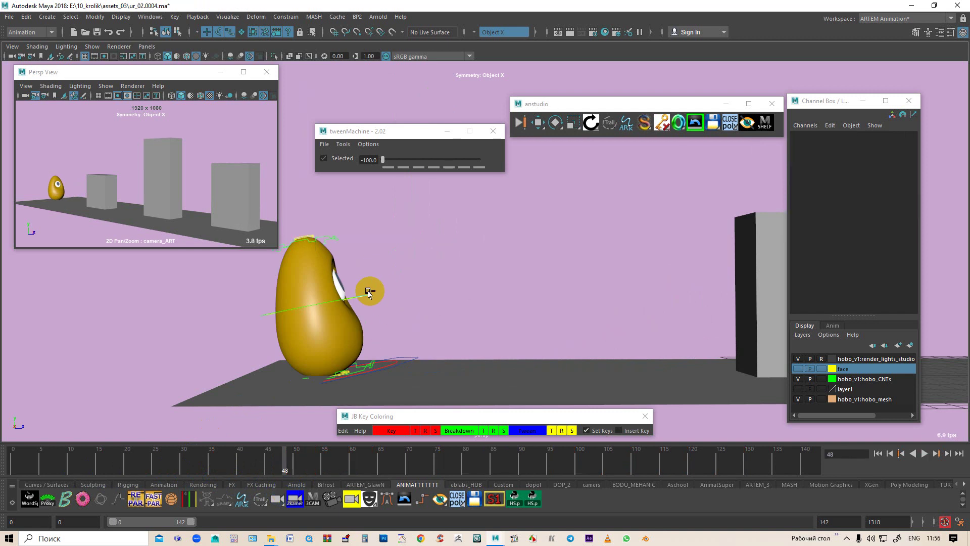
{"action": "left_click", "coordinate": [331, 238]}
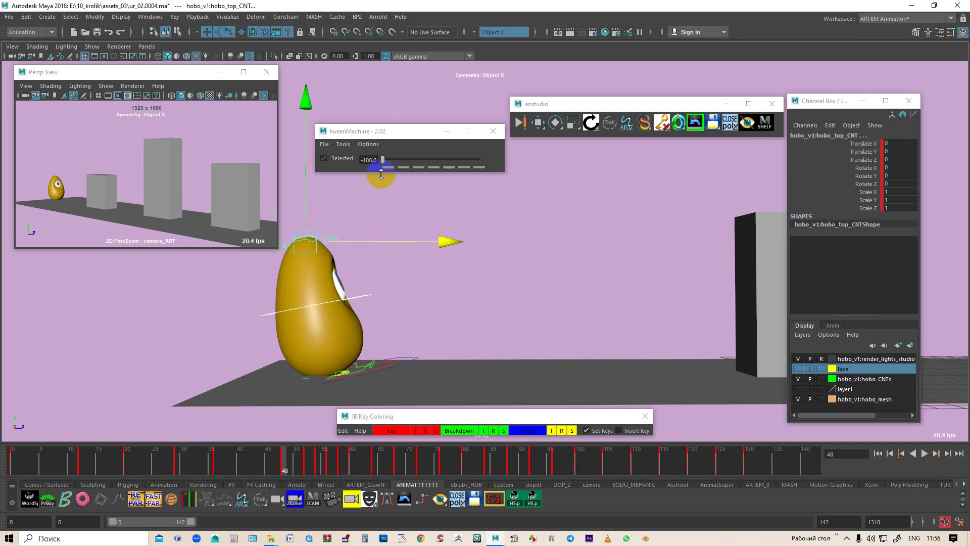
{"action": "middle_click_drag", "start_coordinate": [251, 156], "coordinate": [237, 334]}
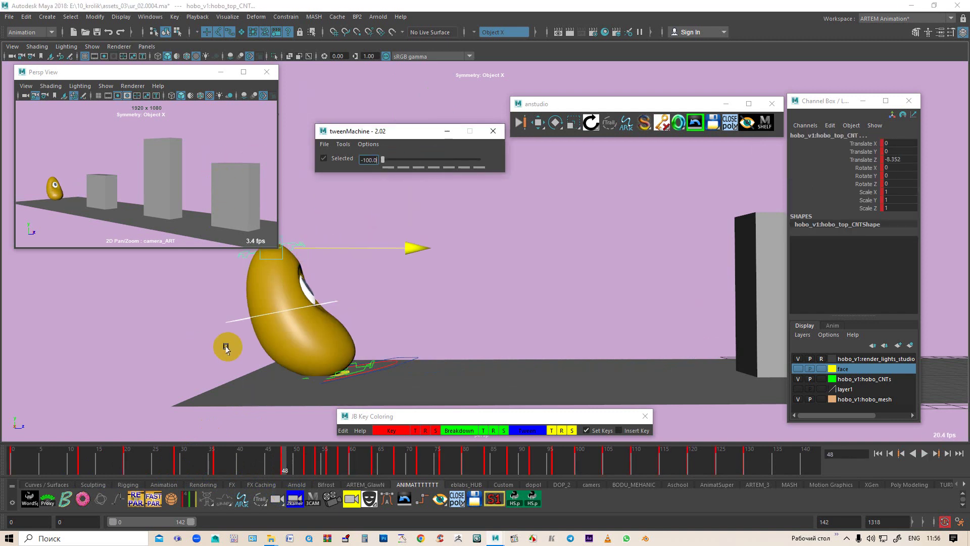
{"action": "mouse_move", "coordinate": [283, 460]}
{"action": "left_mouse_down"}
{"action": "mouse_move", "coordinate": [209, 462]}
{"action": "mouse_move", "coordinate": [290, 478]}
{"action": "left_mouse_up"}
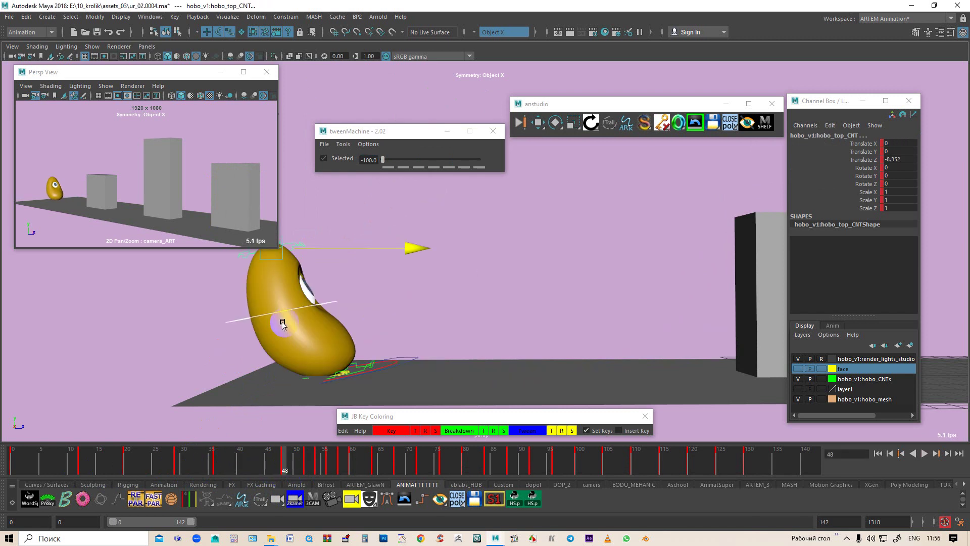
{"action": "middle_click_drag", "start_coordinate": [281, 325], "coordinate": [427, 281], "text": "alt"}
{"action": "mouse_move", "coordinate": [440, 255]}
{"action": "left_mouse_down"}
{"action": "mouse_move", "coordinate": [477, 242]}
{"action": "mouse_move", "coordinate": [448, 248]}
{"action": "mouse_move", "coordinate": [453, 299]}
{"action": "left_mouse_up"}
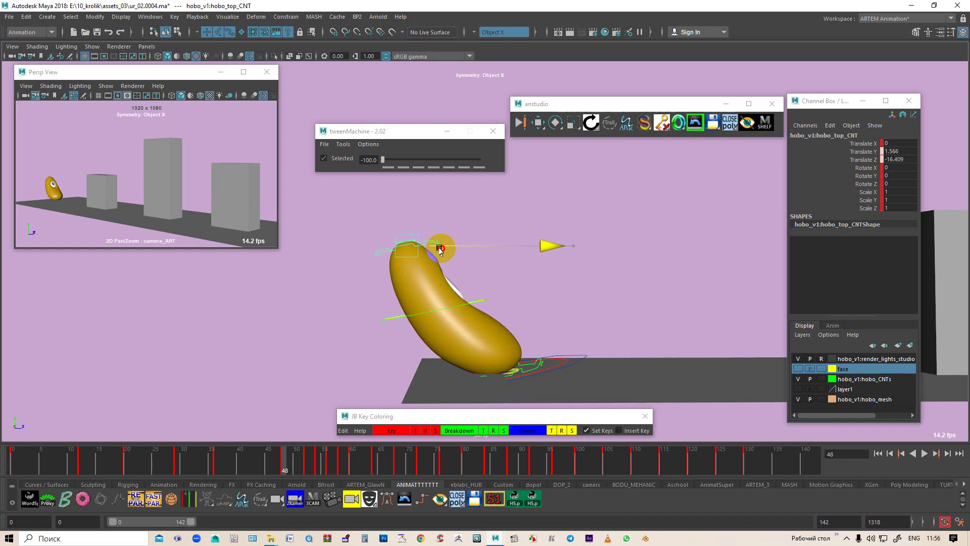
{"action": "mouse_move", "coordinate": [383, 470]}
{"action": "left_mouse_down"}
{"action": "mouse_move", "coordinate": [238, 465]}
{"action": "mouse_move", "coordinate": [64, 486]}
{"action": "mouse_move", "coordinate": [286, 501]}
{"action": "left_mouse_up"}
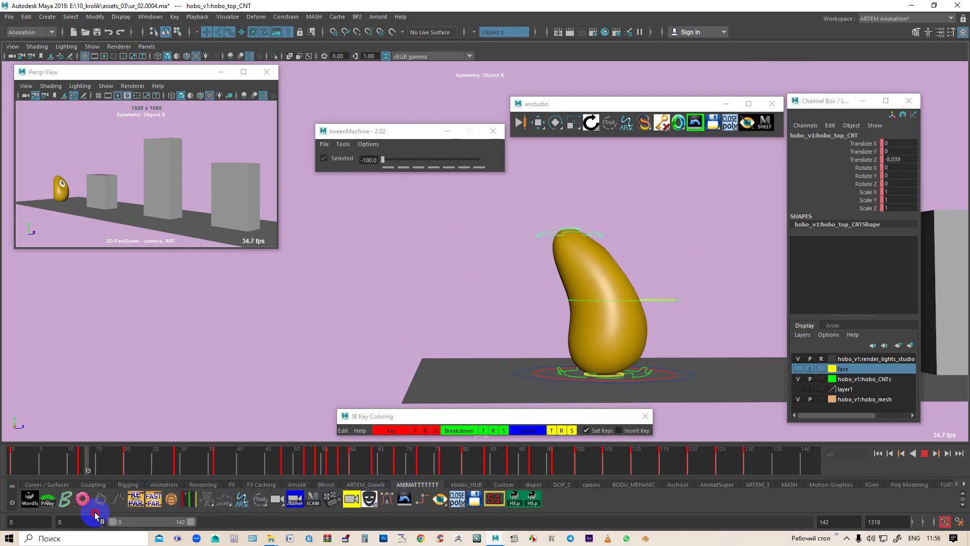
Step: Stop playback and increment-save the scene as ur_02.0005.ma
{"action": "key", "text": "Escape"}
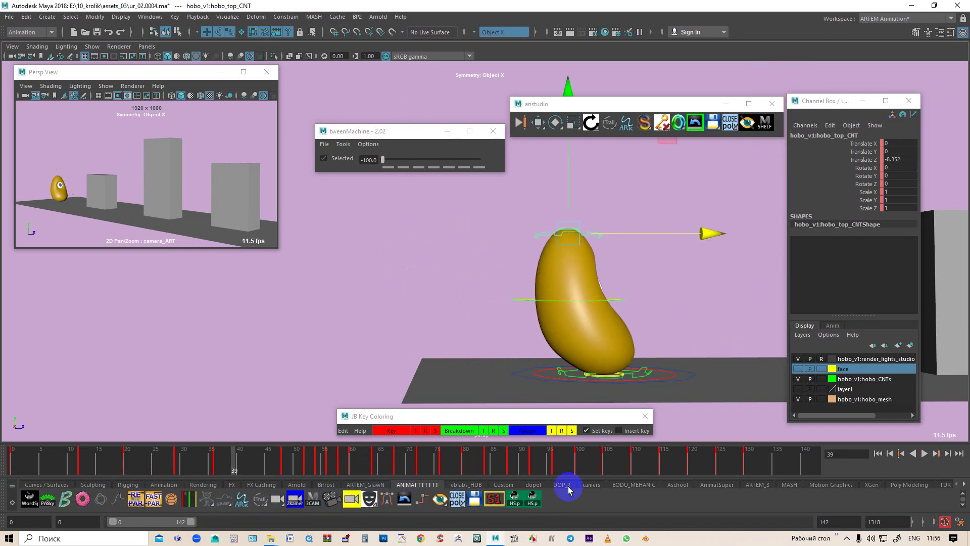
{"action": "left_click", "coordinate": [711, 126]}
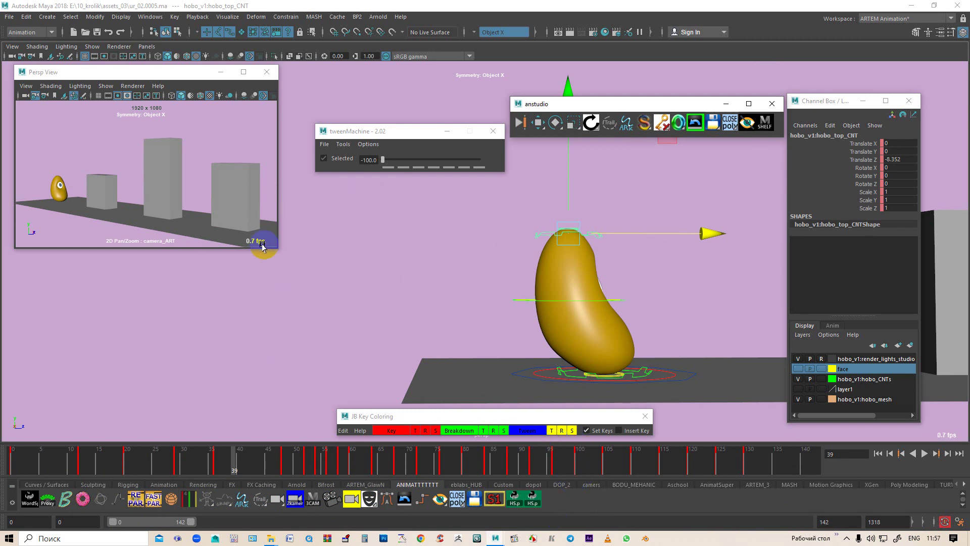
{"action": "mouse_move", "coordinate": [172, 248]}
{"action": "left_mouse_down"}
{"action": "mouse_move", "coordinate": [134, 217]}
{"action": "mouse_move", "coordinate": [234, 180]}
{"action": "mouse_move", "coordinate": [248, 145]}
{"action": "mouse_move", "coordinate": [164, 193]}
{"action": "mouse_move", "coordinate": [192, 203]}
{"action": "left_mouse_up"}
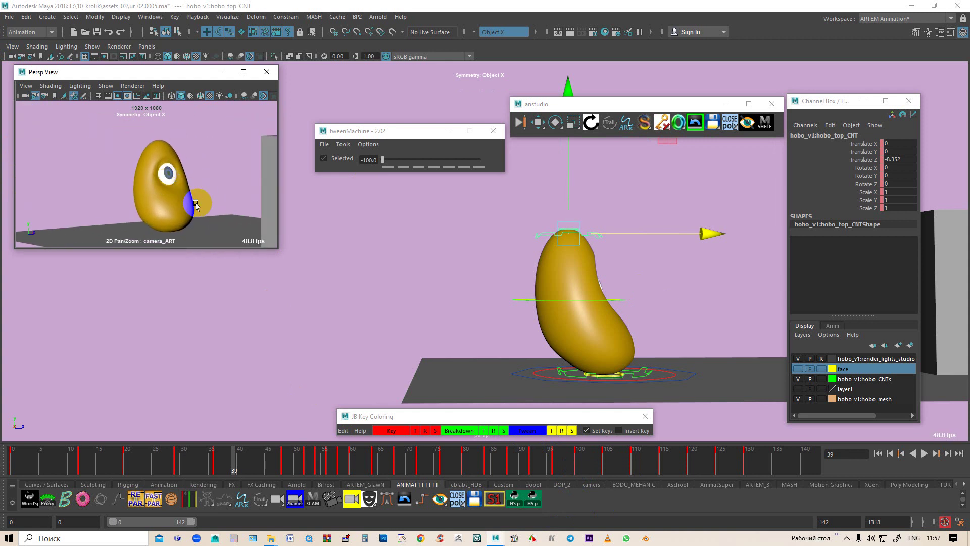